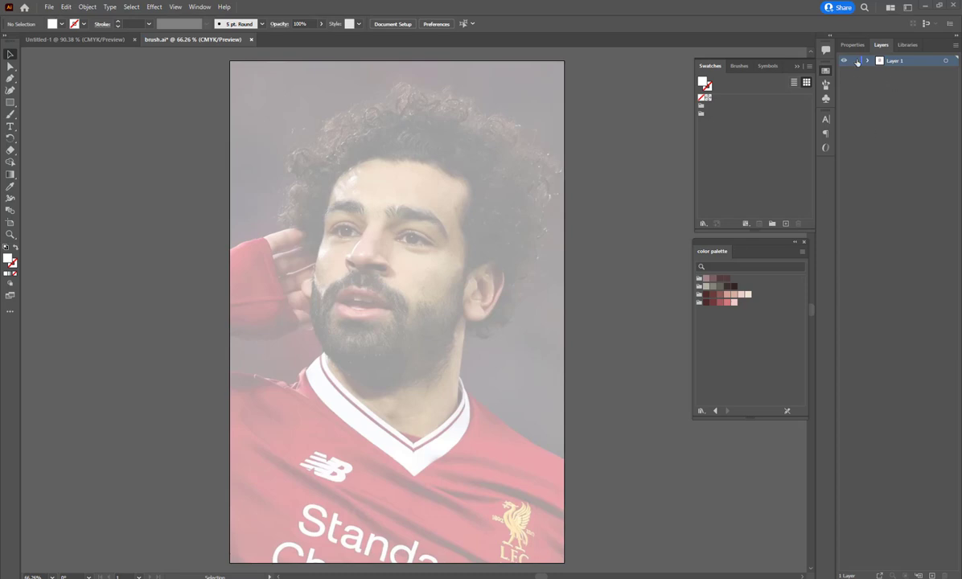
Step: Add a new layer and start the Pen outline along the hairline and down the left cheek
{"action": "key", "text": "ctrl+l"}
{"action": "key", "text": "p"}
{"action": "scroll", "coordinate": [434, 314], "scroll_direction": "up", "scroll_amount": 3}
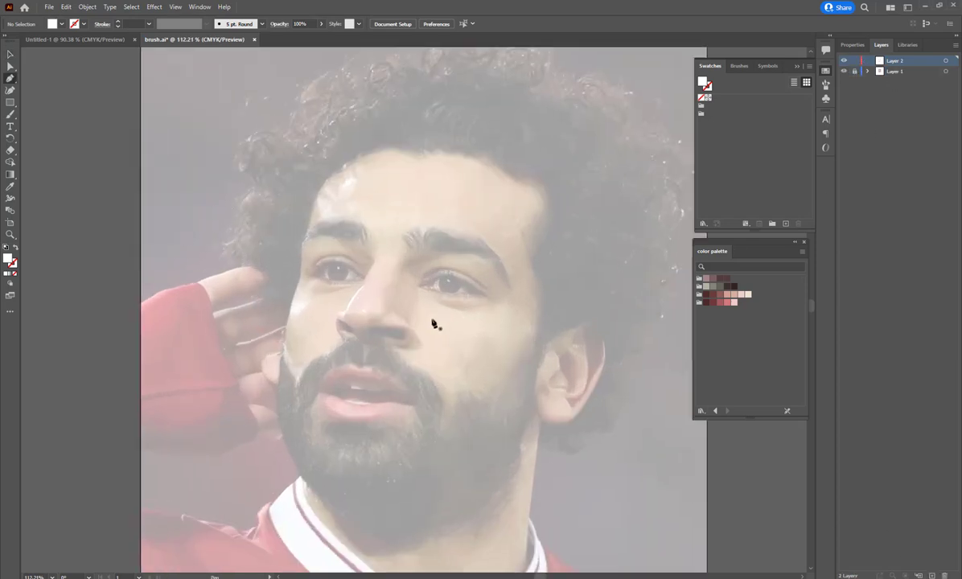
{"action": "scroll", "coordinate": [388, 158], "scroll_direction": "up", "scroll_amount": 2}
{"action": "scroll", "coordinate": [394, 170], "scroll_direction": "up", "scroll_amount": 2}
{"action": "left_click", "coordinate": [390, 168]}
{"action": "left_click", "coordinate": [333, 191]}
{"action": "left_click", "coordinate": [290, 247]}
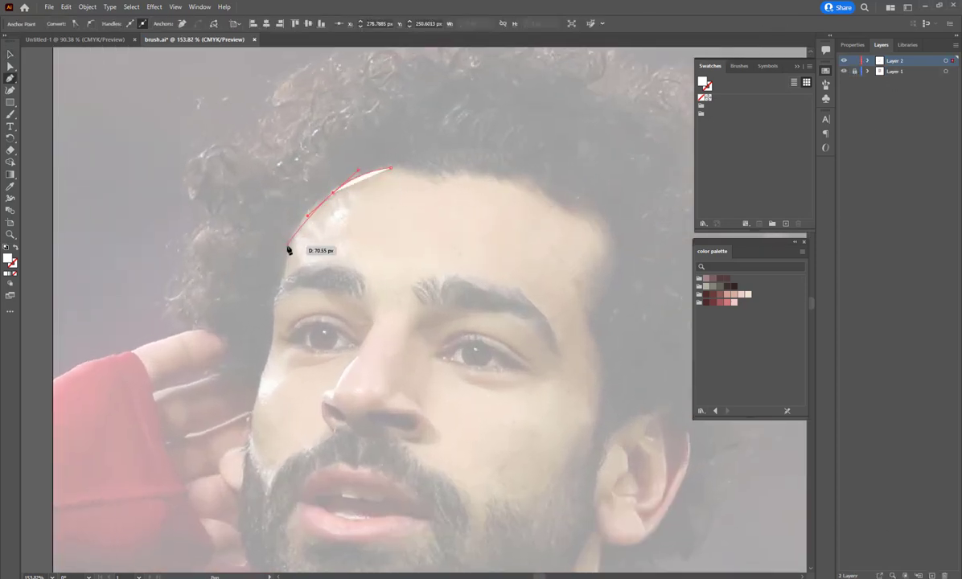
{"action": "left_click_drag", "start_coordinate": [277, 290], "coordinate": [274, 315]}
{"action": "scroll", "coordinate": [281, 306], "scroll_direction": "down", "scroll_amount": 3}
{"action": "left_click", "coordinate": [292, 281]}
Step: Continue the outline along the jaw, down to the collar's V and up its right edge
{"action": "scroll", "coordinate": [293, 297], "scroll_direction": "down", "scroll_amount": 3}
{"action": "mouse_move", "coordinate": [272, 355]}
{"action": "left_mouse_down"}
{"action": "mouse_move", "coordinate": [292, 410]}
{"action": "mouse_move", "coordinate": [289, 400]}
{"action": "left_mouse_up"}
{"action": "left_click_drag", "start_coordinate": [322, 442], "coordinate": [334, 458]}
{"action": "scroll", "coordinate": [301, 398], "scroll_direction": "down", "scroll_amount": 3}
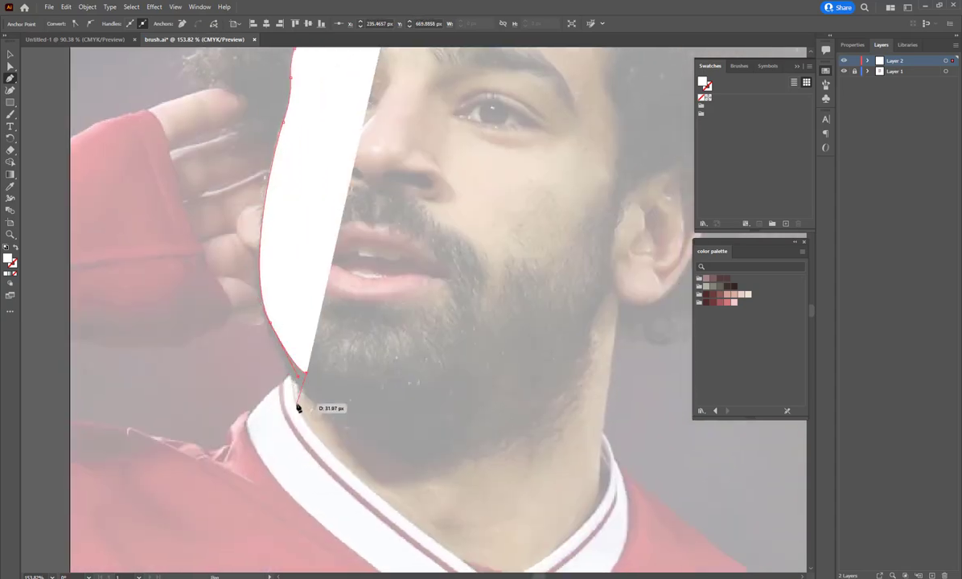
{"action": "scroll", "coordinate": [274, 342], "scroll_direction": "down", "scroll_amount": 1}
{"action": "left_click_drag", "start_coordinate": [274, 342], "coordinate": [277, 344]}
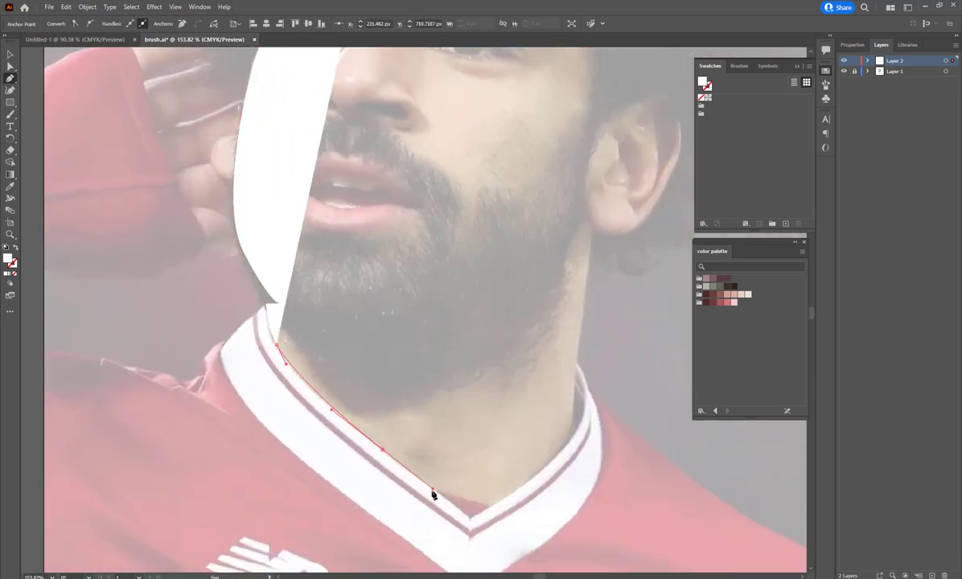
{"action": "mouse_move", "coordinate": [469, 515]}
{"action": "left_mouse_down"}
{"action": "mouse_move", "coordinate": [532, 483]}
{"action": "mouse_move", "coordinate": [498, 505]}
{"action": "left_mouse_up"}
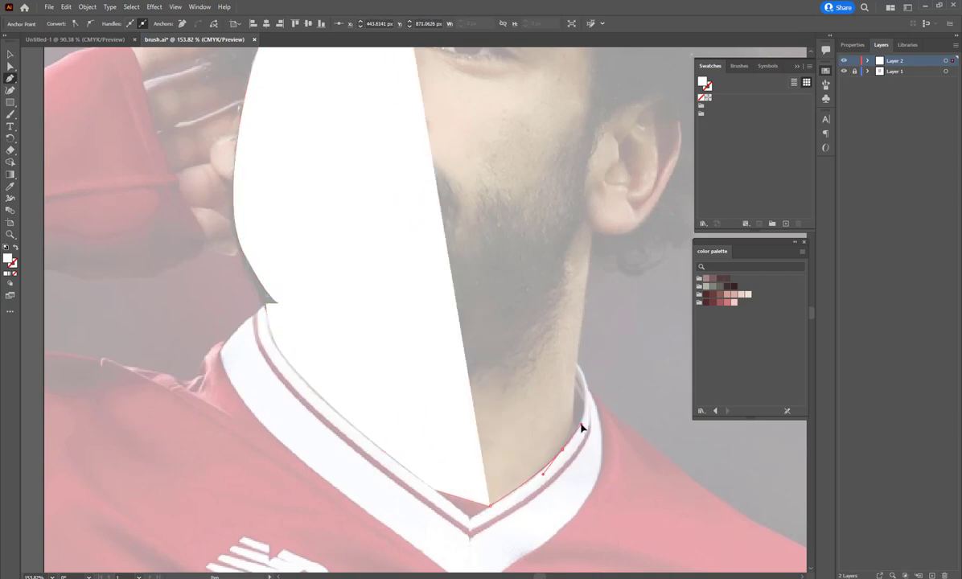
{"action": "left_click_drag", "start_coordinate": [572, 416], "coordinate": [582, 309]}
Step: Trace the right side of the head, undo misplaced anchors, and close the path at its start
{"action": "scroll", "coordinate": [583, 310], "scroll_direction": "up", "scroll_amount": 3}
{"action": "left_click_drag", "start_coordinate": [484, 429], "coordinate": [565, 376]}
{"action": "left_click_drag", "start_coordinate": [563, 299], "coordinate": [543, 275]}
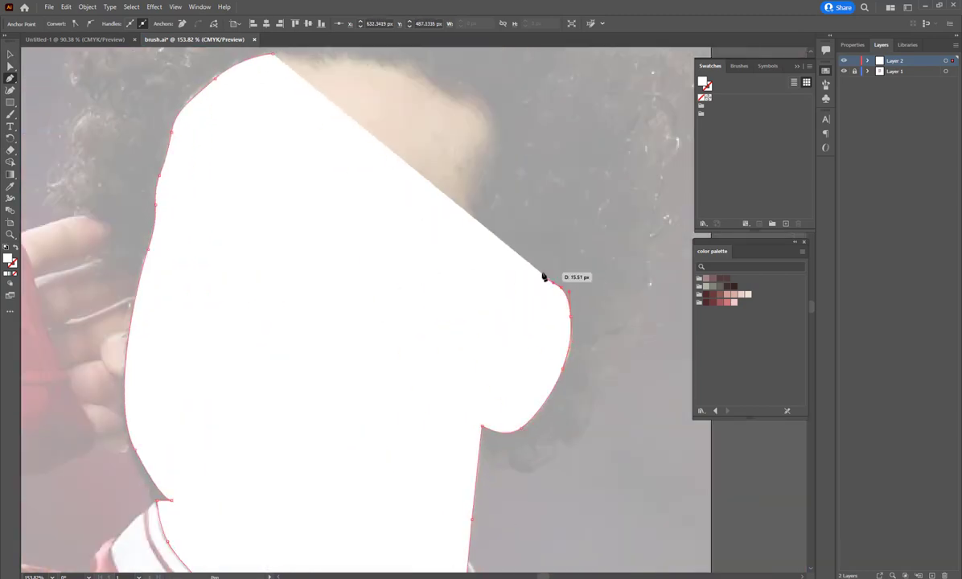
{"action": "scroll", "coordinate": [544, 275], "scroll_direction": "up", "scroll_amount": 2}
{"action": "left_click_drag", "start_coordinate": [426, 177], "coordinate": [367, 177]}
{"action": "key", "text": "ctrl+z"}
{"action": "key", "text": "ctrl+z"}
{"action": "key", "text": "ctrl+z"}
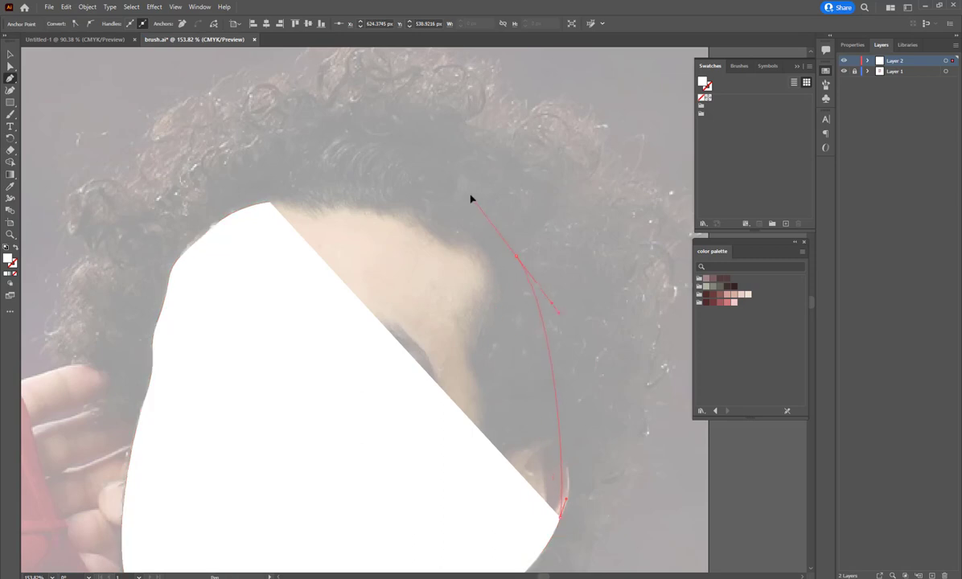
{"action": "key", "text": "ctrl+shift+z"}
{"action": "left_click", "coordinate": [248, 209]}
Step: Fill the face-and-neck shape with the pale pink skin swatch
{"action": "scroll", "coordinate": [247, 208], "scroll_direction": "down", "scroll_amount": 3}
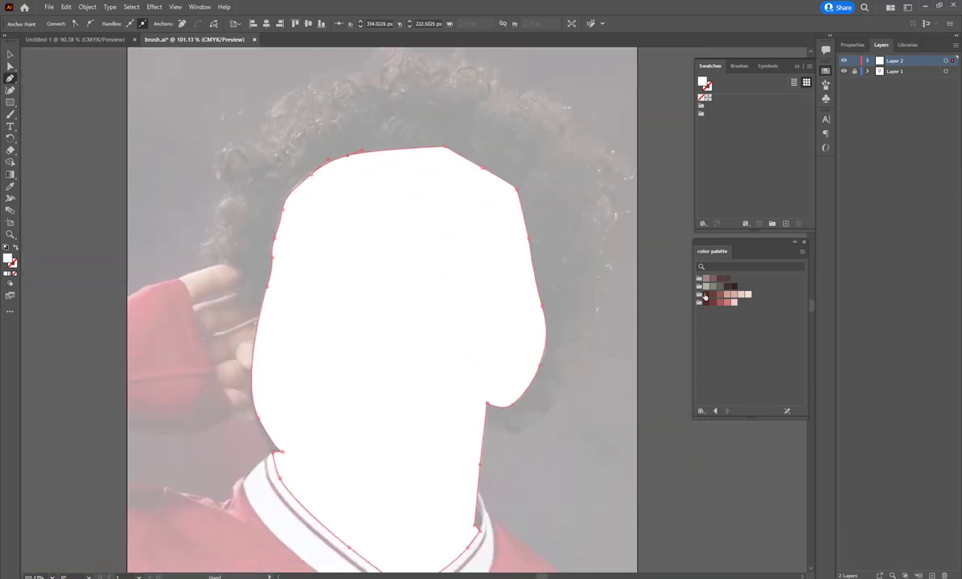
{"action": "left_click", "coordinate": [734, 295]}
{"action": "left_click", "coordinate": [559, 235]}
{"action": "left_click", "coordinate": [424, 359]}
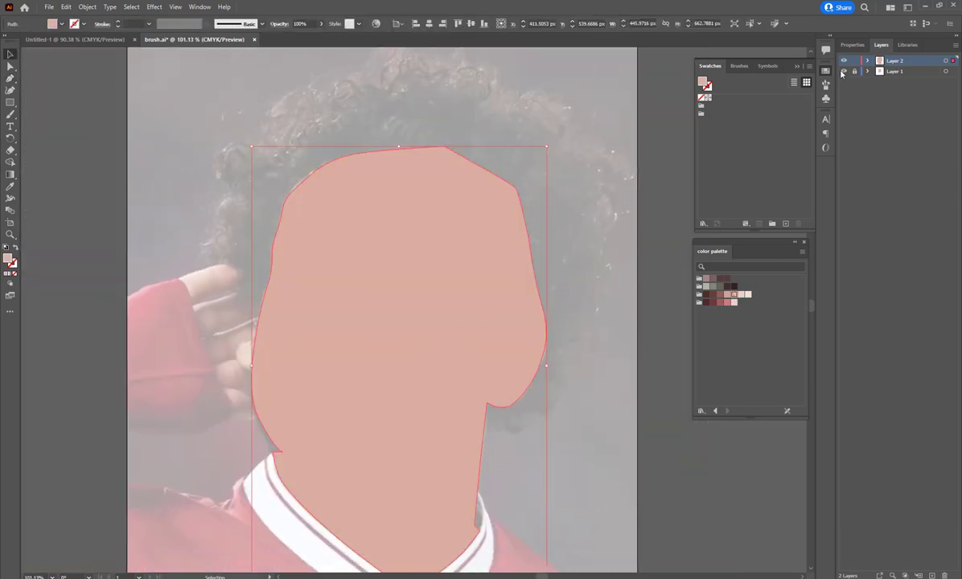
Step: Switch to Outline view and begin the hair path at the face edge, curving around the fingers
{"action": "key", "text": "ctrl+y"}
{"action": "key", "text": "p"}
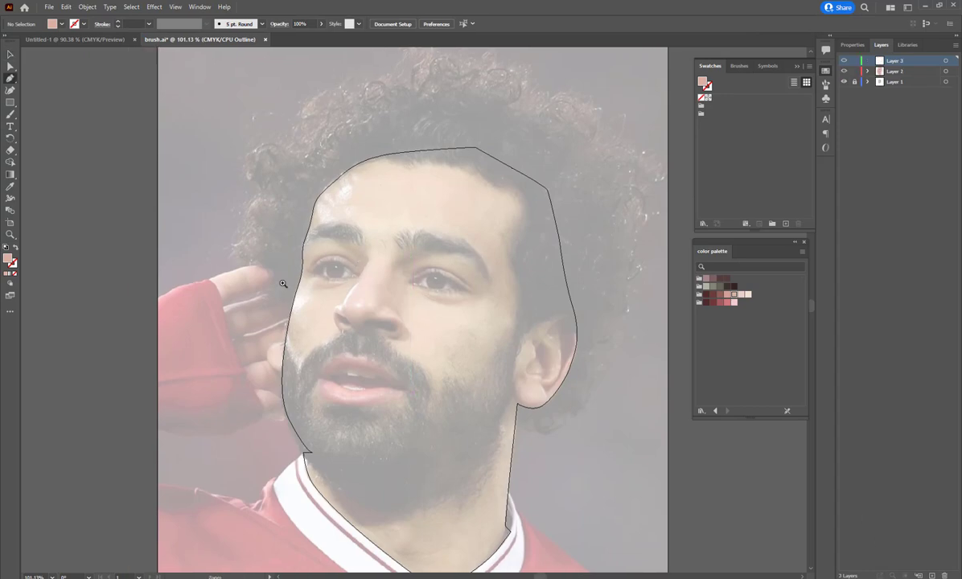
{"action": "scroll", "coordinate": [302, 288], "scroll_direction": "up", "scroll_amount": 5}
{"action": "scroll", "coordinate": [302, 288], "scroll_direction": "down", "scroll_amount": 10}
{"action": "scroll", "coordinate": [262, 275], "scroll_direction": "up", "scroll_amount": 5}
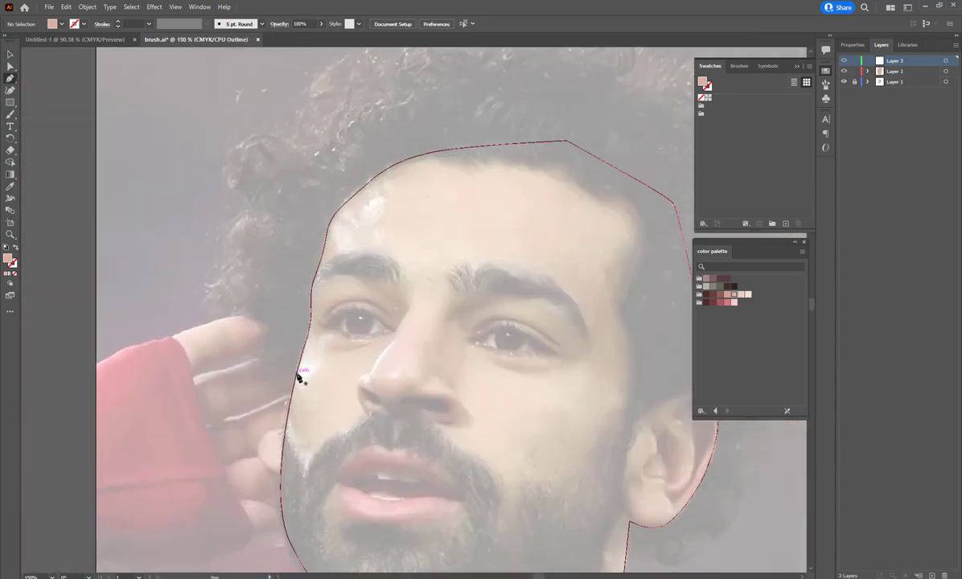
{"action": "left_click", "coordinate": [297, 381]}
{"action": "mouse_move", "coordinate": [254, 359]}
{"action": "left_mouse_down"}
{"action": "mouse_move", "coordinate": [215, 292]}
{"action": "mouse_move", "coordinate": [213, 263]}
{"action": "mouse_move", "coordinate": [227, 264]}
{"action": "mouse_move", "coordinate": [247, 208]}
{"action": "mouse_move", "coordinate": [237, 215]}
{"action": "left_mouse_up"}
Step: Trace the hair edge up and over the top curls of the crown
{"action": "left_click", "coordinate": [228, 189]}
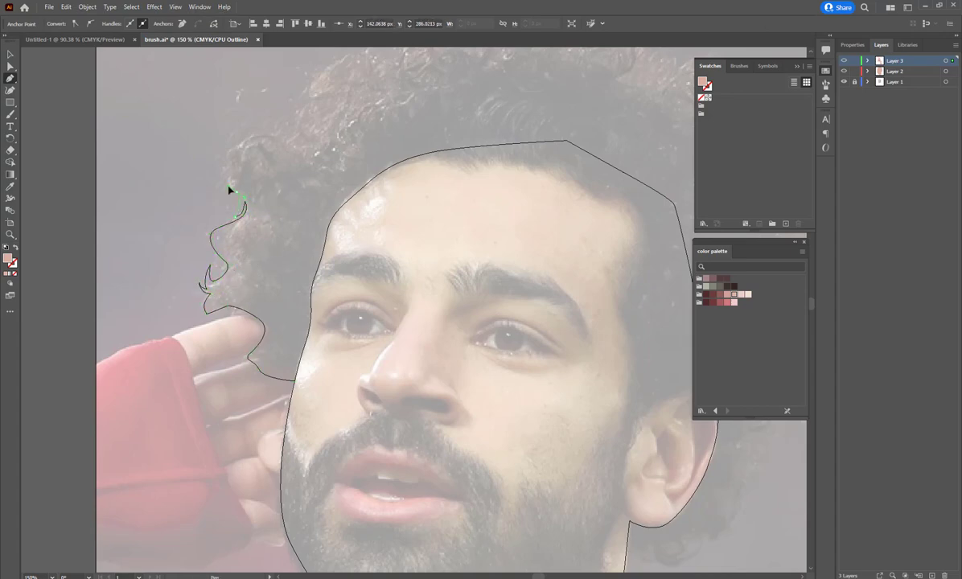
{"action": "scroll", "coordinate": [276, 265], "scroll_direction": "up", "scroll_amount": 3}
{"action": "left_click", "coordinate": [274, 261]}
{"action": "mouse_move", "coordinate": [301, 224]}
{"action": "left_mouse_down"}
{"action": "mouse_move", "coordinate": [307, 202]}
{"action": "mouse_move", "coordinate": [365, 176]}
{"action": "mouse_move", "coordinate": [436, 166]}
{"action": "mouse_move", "coordinate": [483, 129]}
{"action": "mouse_move", "coordinate": [509, 126]}
{"action": "left_mouse_up"}
{"action": "mouse_move", "coordinate": [581, 121]}
{"action": "left_mouse_down"}
{"action": "mouse_move", "coordinate": [583, 149]}
{"action": "mouse_move", "coordinate": [428, 137]}
{"action": "mouse_move", "coordinate": [474, 178]}
{"action": "left_mouse_up"}
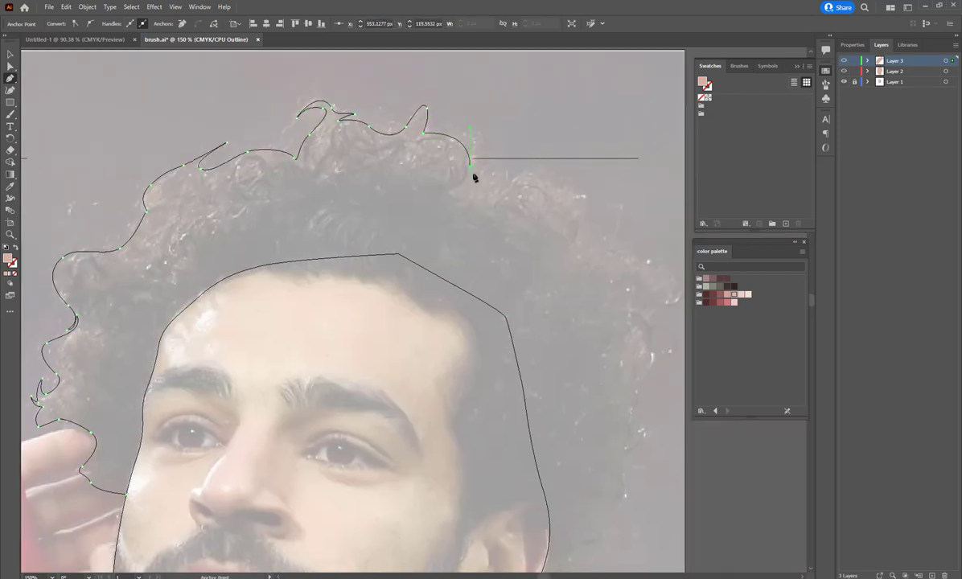
{"action": "left_click", "coordinate": [543, 177]}
{"action": "left_click_drag", "start_coordinate": [575, 198], "coordinate": [533, 161]}
{"action": "left_click_drag", "start_coordinate": [543, 198], "coordinate": [553, 189]}
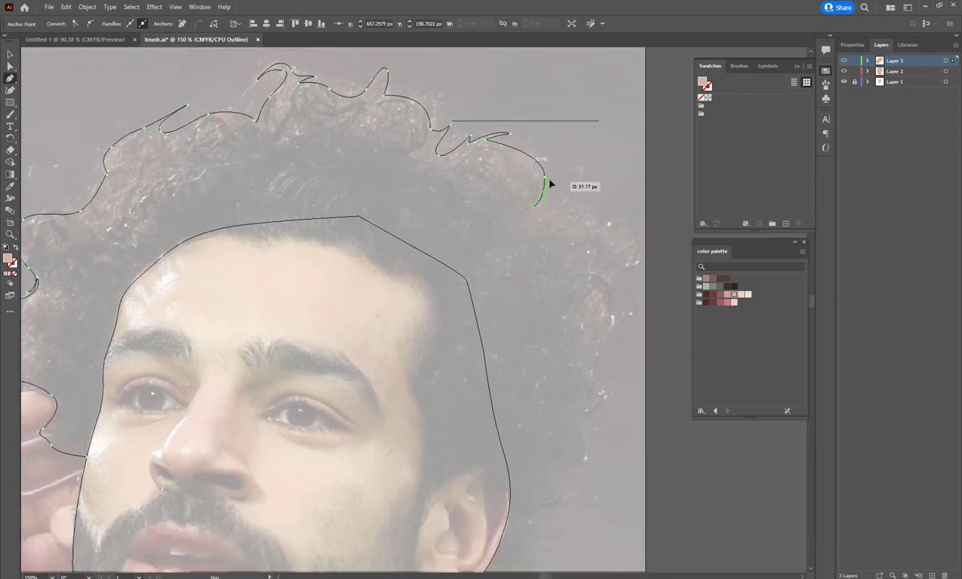
Step: Carry the hair outline down the right-side curls to the neck corner below the ear
{"action": "mouse_move", "coordinate": [644, 244]}
{"action": "left_mouse_down"}
{"action": "mouse_move", "coordinate": [642, 274]}
{"action": "mouse_move", "coordinate": [612, 308]}
{"action": "mouse_move", "coordinate": [576, 280]}
{"action": "left_mouse_up"}
{"action": "left_click", "coordinate": [600, 260]}
{"action": "left_click_drag", "start_coordinate": [568, 332], "coordinate": [549, 360]}
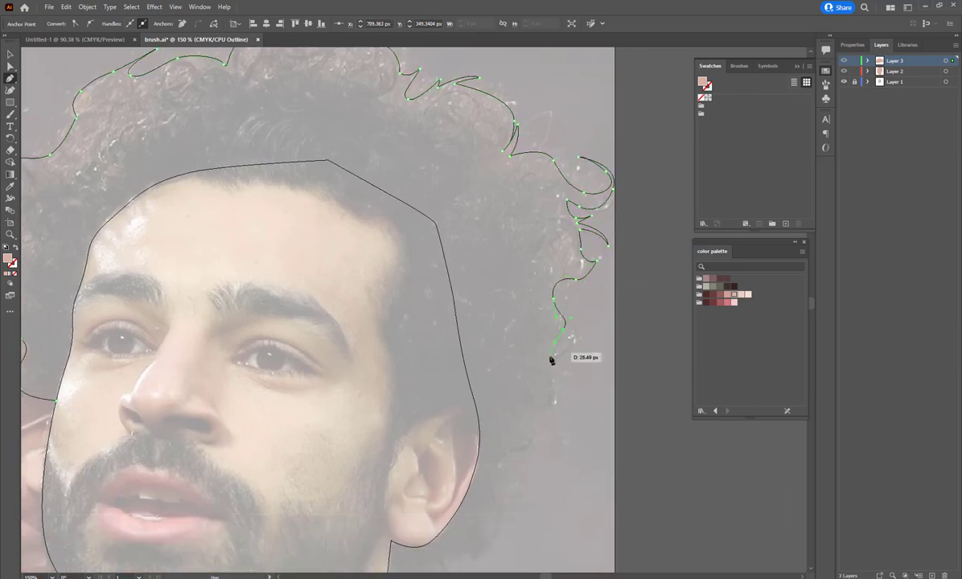
{"action": "mouse_move", "coordinate": [554, 401]}
{"action": "left_mouse_down"}
{"action": "mouse_move", "coordinate": [522, 435]}
{"action": "mouse_move", "coordinate": [511, 263]}
{"action": "left_mouse_up"}
{"action": "left_click_drag", "start_coordinate": [505, 330], "coordinate": [469, 343]}
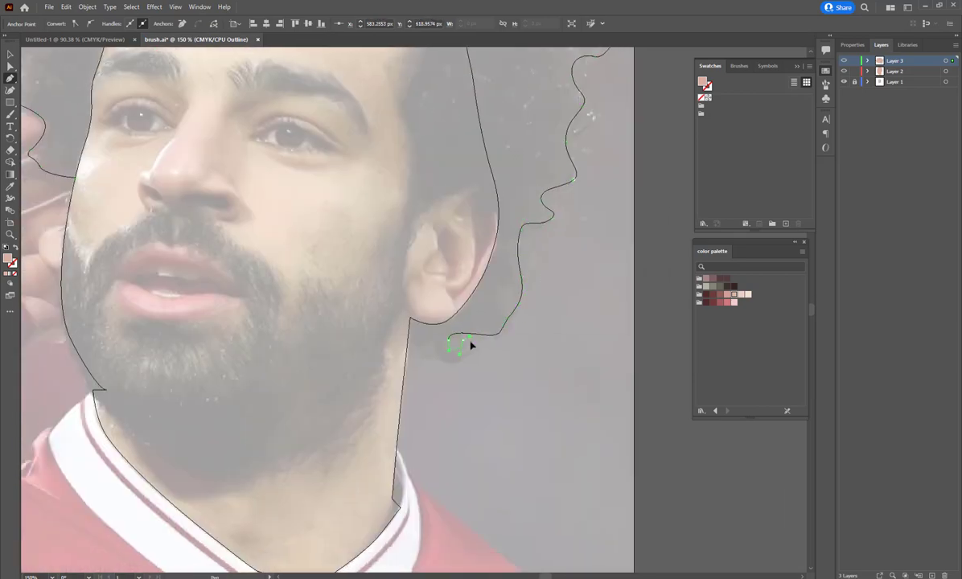
{"action": "left_click", "coordinate": [409, 329]}
{"action": "scroll", "coordinate": [458, 358], "scroll_direction": "up", "scroll_amount": 3}
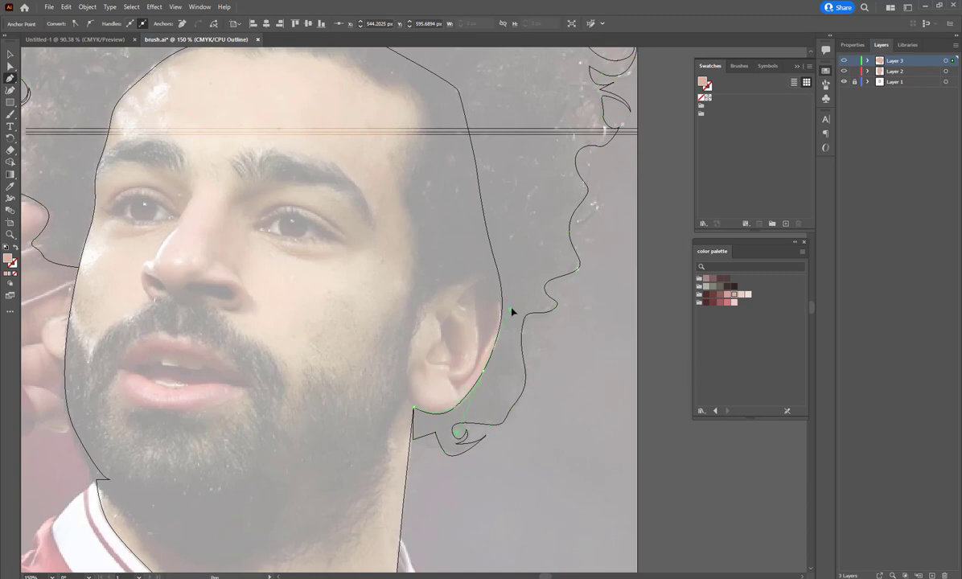
Step: Trace the hair path around the back and top of the ear
{"action": "left_click", "coordinate": [495, 287]}
{"action": "left_click", "coordinate": [474, 270]}
{"action": "left_click", "coordinate": [430, 293]}
{"action": "left_click", "coordinate": [413, 330]}
{"action": "left_click", "coordinate": [410, 286]}
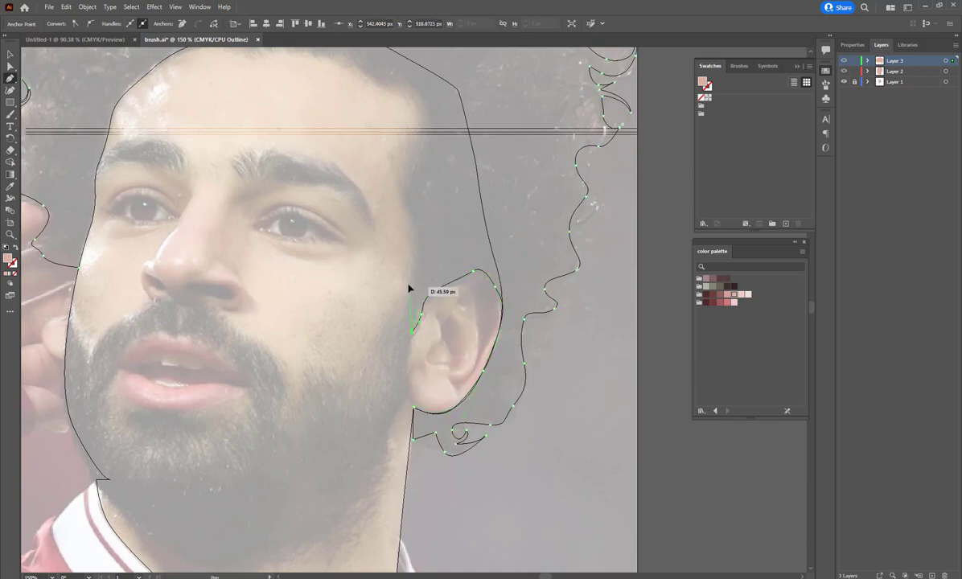
{"action": "scroll", "coordinate": [415, 255], "scroll_direction": "up", "scroll_amount": 2}
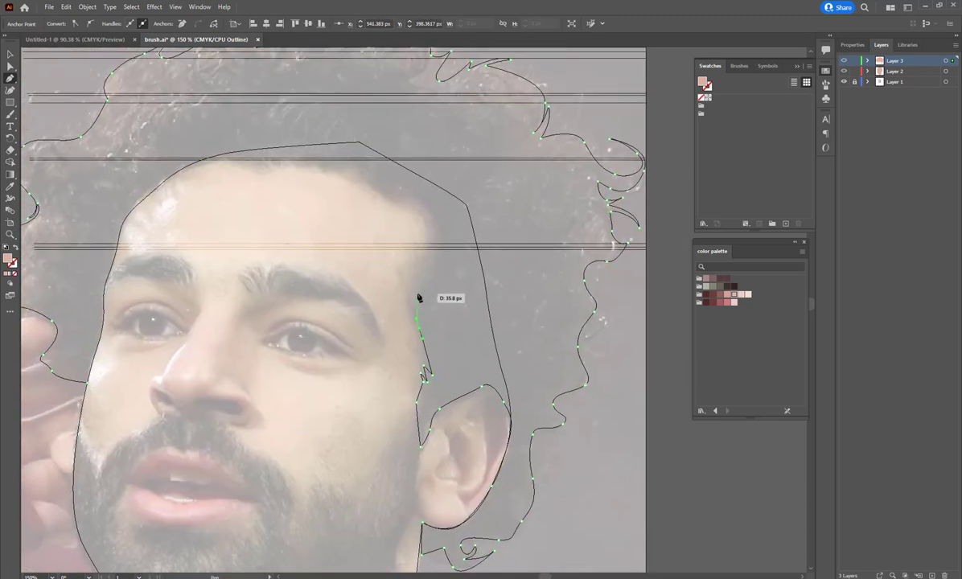
{"action": "scroll", "coordinate": [414, 291], "scroll_direction": "up", "scroll_amount": 2}
Step: Add zigzag anchors for the sideburn strands, heading toward the hairline
{"action": "left_click", "coordinate": [403, 275]}
{"action": "left_click", "coordinate": [411, 259]}
{"action": "left_click", "coordinate": [414, 278]}
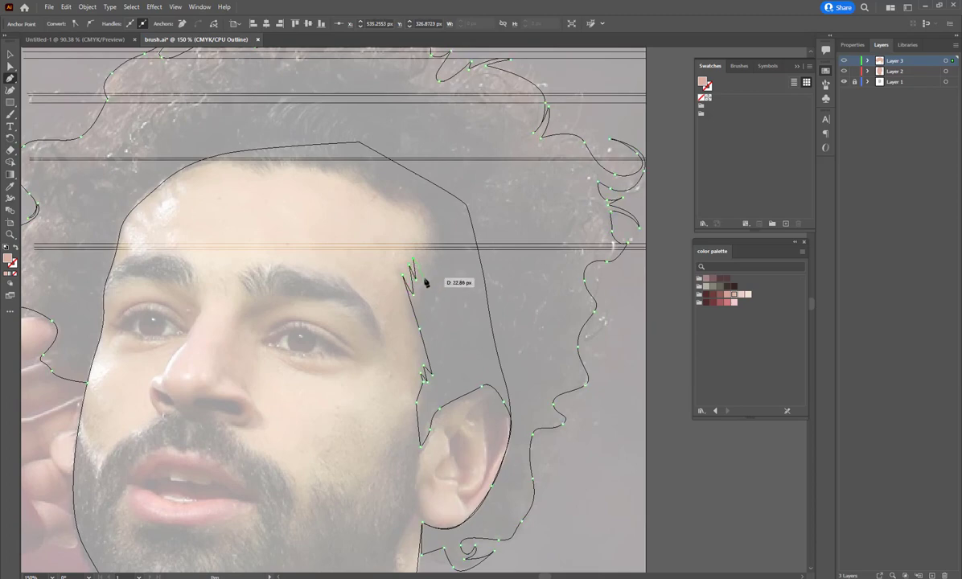
{"action": "left_click", "coordinate": [419, 257]}
{"action": "left_click", "coordinate": [422, 276]}
{"action": "left_click", "coordinate": [425, 255]}
{"action": "scroll", "coordinate": [427, 256], "scroll_direction": "up", "scroll_amount": 2}
{"action": "left_click", "coordinate": [418, 273]}
{"action": "left_click", "coordinate": [404, 265]}
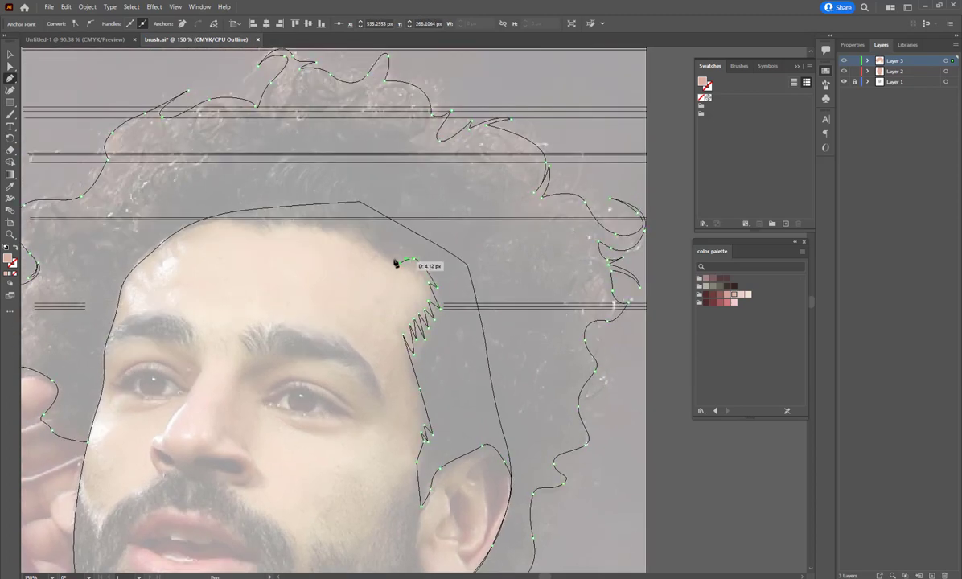
Step: Curve the hairline above the temple and give it jagged points
{"action": "scroll", "coordinate": [398, 262], "scroll_direction": "up", "scroll_amount": 3}
{"action": "left_click_drag", "start_coordinate": [409, 316], "coordinate": [408, 326]}
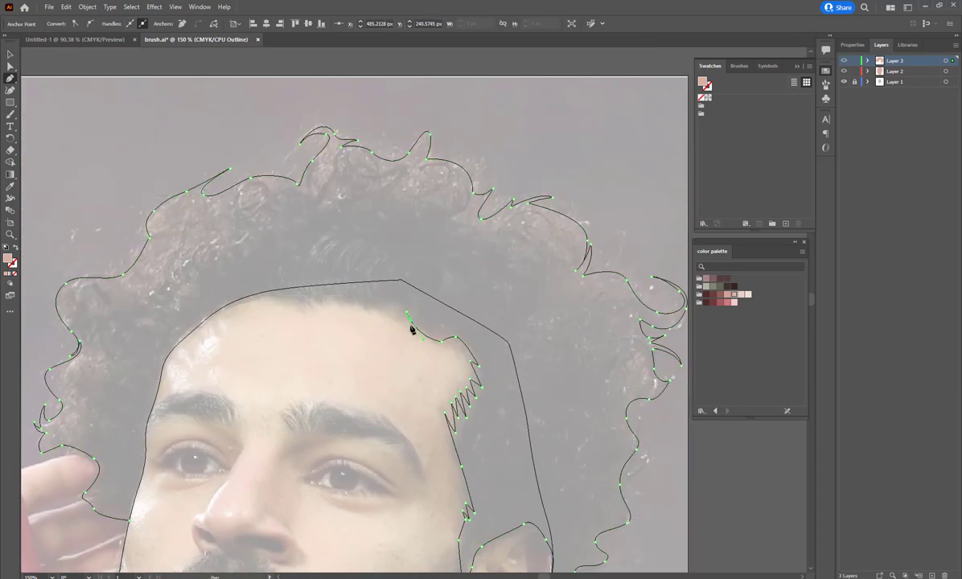
{"action": "left_click_drag", "start_coordinate": [409, 326], "coordinate": [381, 313]}
{"action": "scroll", "coordinate": [380, 314], "scroll_direction": "up", "scroll_amount": 5}
{"action": "scroll", "coordinate": [485, 314], "scroll_direction": "down", "scroll_amount": 5}
{"action": "left_click", "coordinate": [467, 322]}
{"action": "left_click", "coordinate": [448, 301]}
{"action": "left_click", "coordinate": [435, 315]}
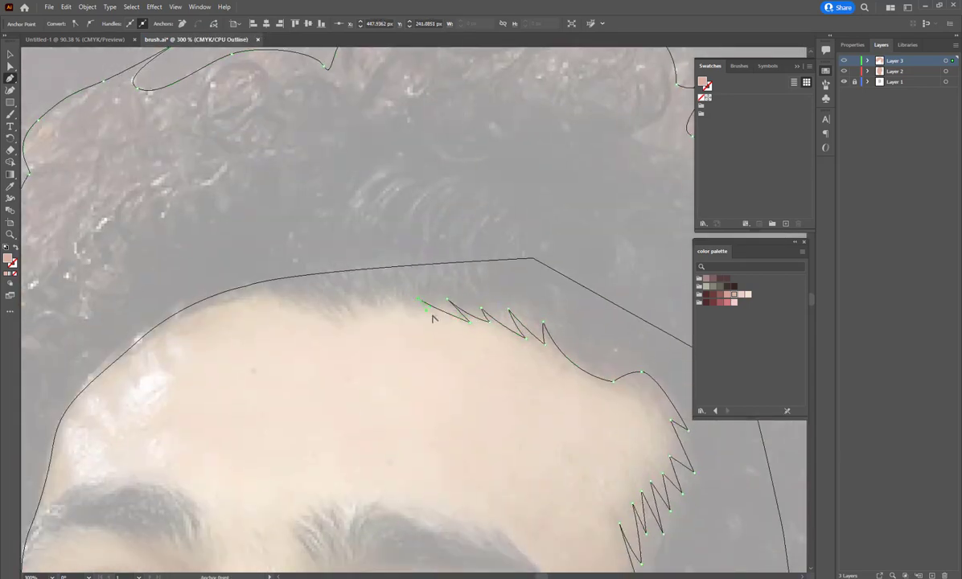
{"action": "left_click", "coordinate": [419, 300]}
Step: Continue the hairline down the left temple and close the hair path
{"action": "scroll", "coordinate": [281, 298], "scroll_direction": "up", "scroll_amount": 2}
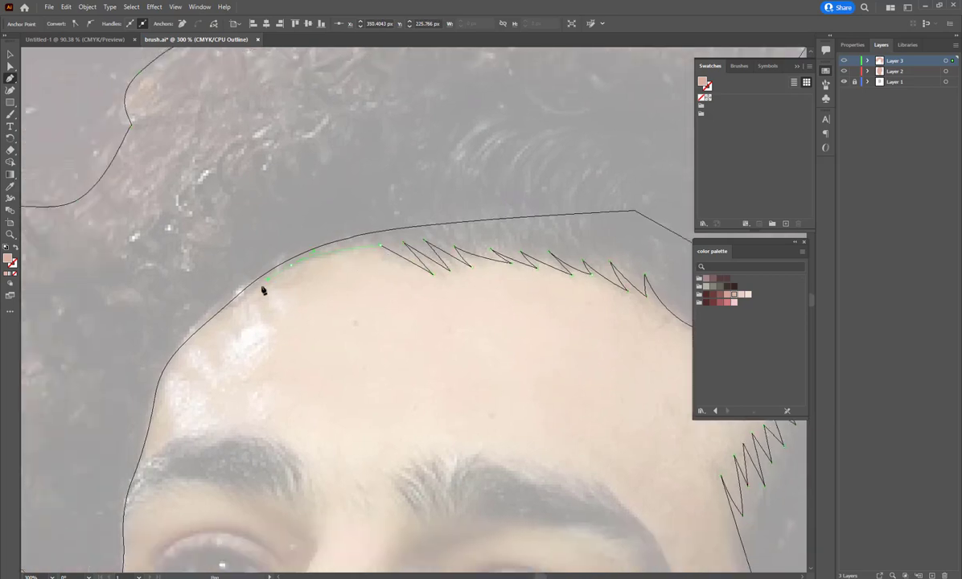
{"action": "scroll", "coordinate": [262, 286], "scroll_direction": "up", "scroll_amount": 2}
{"action": "scroll", "coordinate": [281, 260], "scroll_direction": "up", "scroll_amount": 3}
{"action": "scroll", "coordinate": [395, 226], "scroll_direction": "down", "scroll_amount": 5}
{"action": "scroll", "coordinate": [402, 253], "scroll_direction": "down", "scroll_amount": 3}
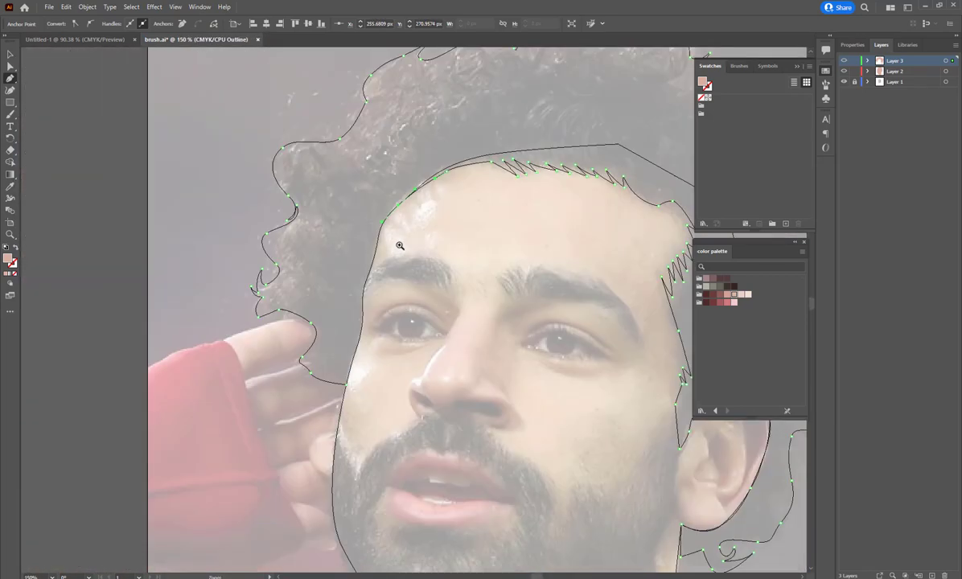
{"action": "scroll", "coordinate": [387, 242], "scroll_direction": "up", "scroll_amount": 2}
{"action": "left_click", "coordinate": [358, 274]}
{"action": "scroll", "coordinate": [362, 270], "scroll_direction": "down", "scroll_amount": 3}
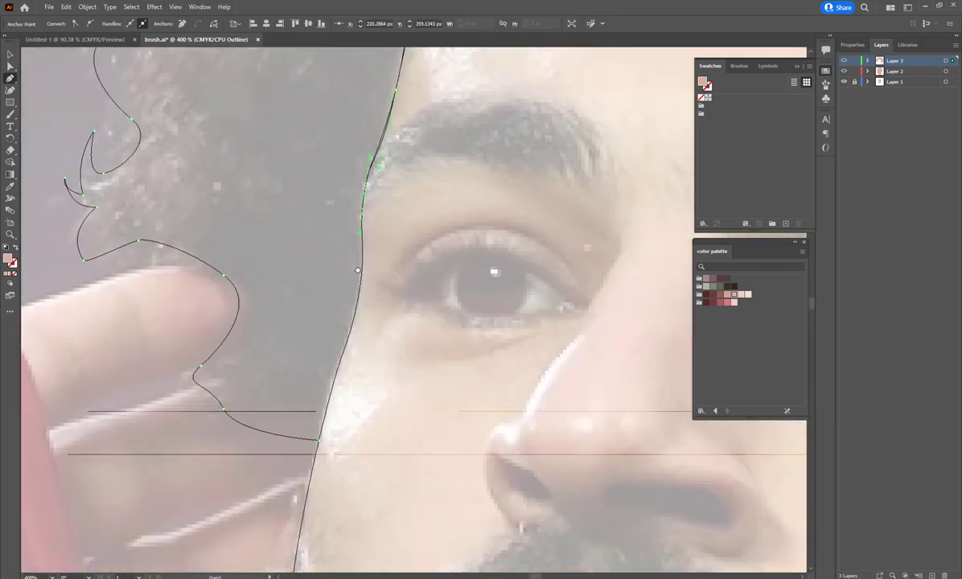
{"action": "left_click", "coordinate": [360, 294]}
Step: Return to Preview, fit the portrait in view, and fill the hair dark brown
{"action": "key", "text": "v"}
{"action": "key", "text": "ctrl+y"}
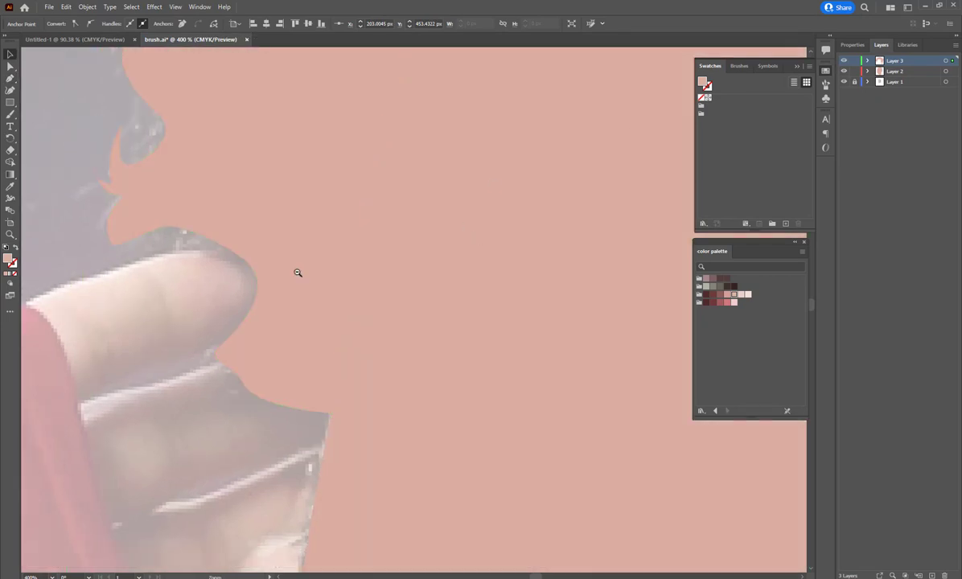
{"action": "key", "text": "ctrl+0"}
{"action": "left_click", "coordinate": [734, 285]}
{"action": "scroll", "coordinate": [697, 283], "scroll_direction": "down", "scroll_amount": 2}
Step: Hide the face shape, zoom in on the brows, and choose the tapered hair brush with the Paintbrush
{"action": "scroll", "coordinate": [522, 337], "scroll_direction": "up", "scroll_amount": 2}
{"action": "left_click", "coordinate": [522, 338]}
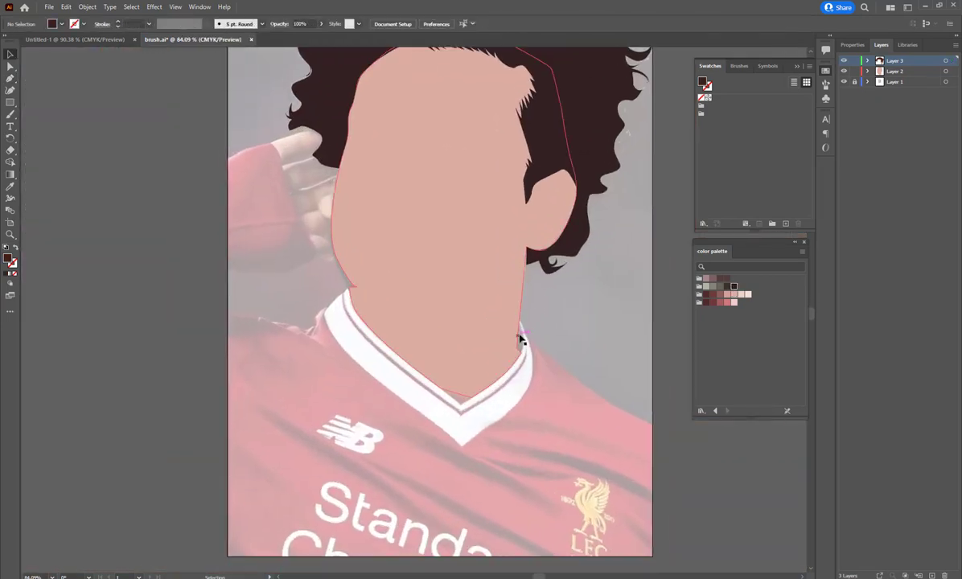
{"action": "key", "text": "ctrl+3"}
{"action": "key", "text": "p"}
{"action": "scroll", "coordinate": [394, 210], "scroll_direction": "up", "scroll_amount": 5}
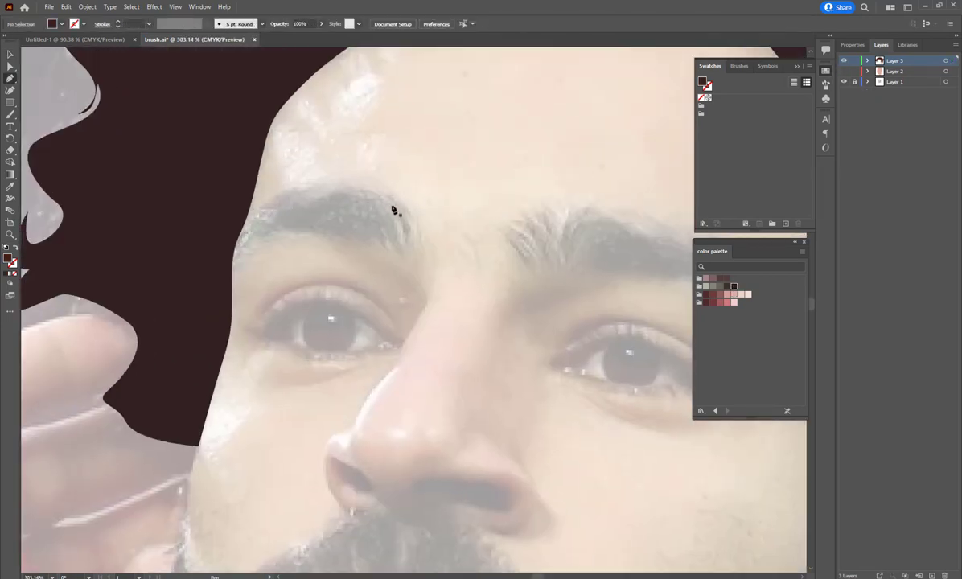
{"action": "left_click", "coordinate": [826, 83]}
{"action": "left_click", "coordinate": [751, 150]}
{"action": "key", "text": "b"}
Step: Paint tapered hair strands over the left eyebrow, including its outer end and top edge
{"action": "left_click_drag", "start_coordinate": [388, 193], "coordinate": [417, 248]}
{"action": "left_click_drag", "start_coordinate": [379, 197], "coordinate": [396, 251]}
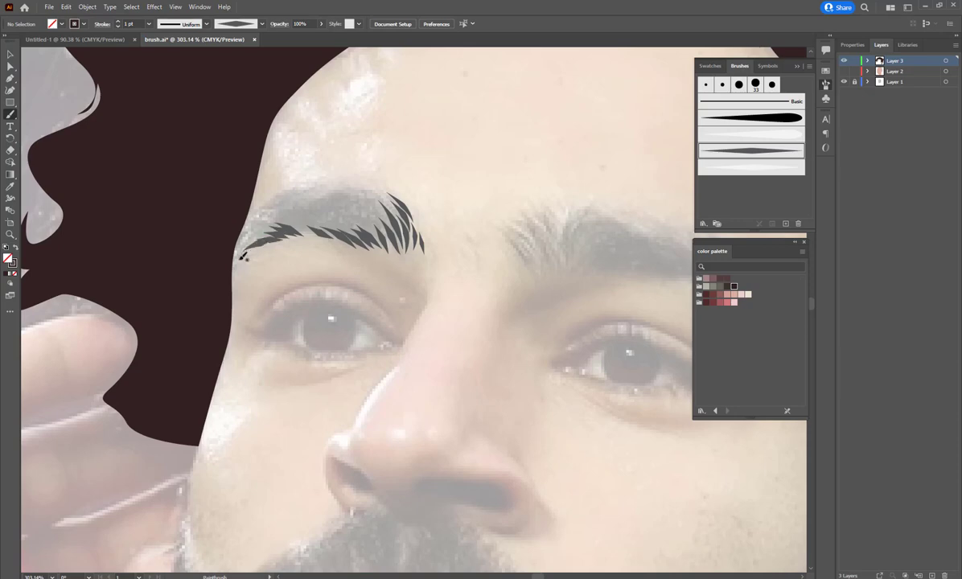
{"action": "left_click_drag", "start_coordinate": [258, 218], "coordinate": [235, 250]}
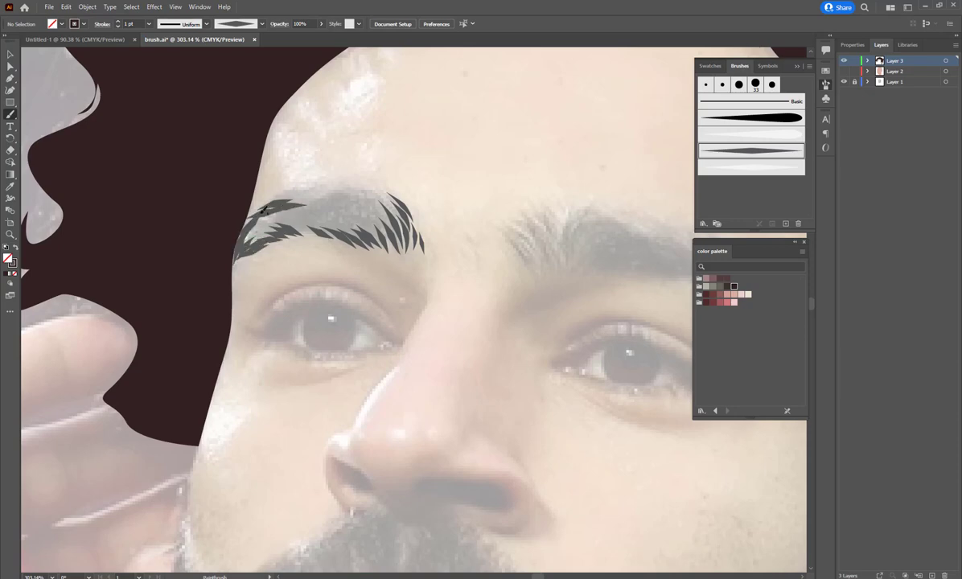
{"action": "mouse_move", "coordinate": [293, 201]}
{"action": "left_mouse_down"}
{"action": "mouse_move", "coordinate": [377, 206]}
{"action": "mouse_move", "coordinate": [395, 223]}
{"action": "left_mouse_up"}
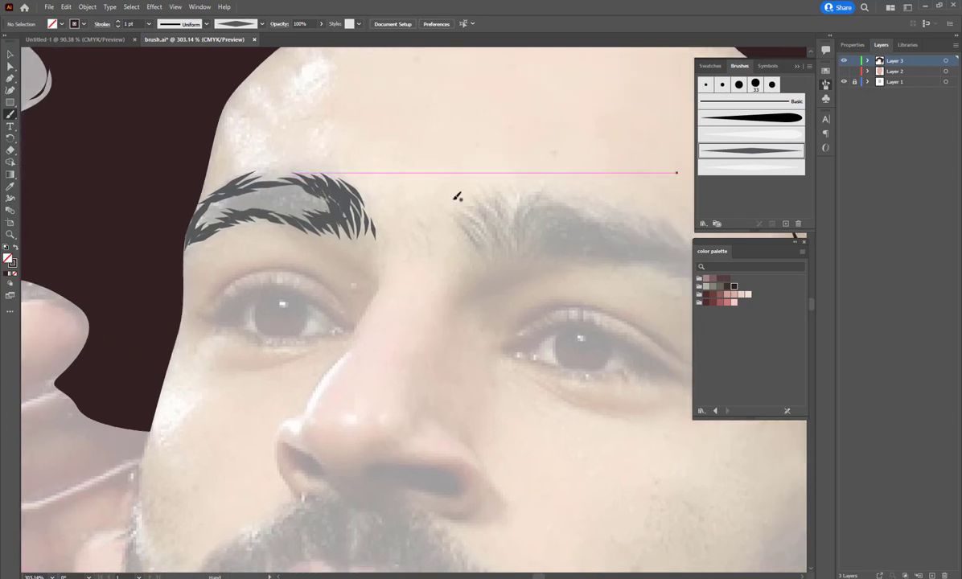
Step: Stroke strands across the right eyebrow, then outline a fill shape inside the left brow
{"action": "scroll", "coordinate": [458, 197], "scroll_direction": "right", "scroll_amount": 5}
{"action": "mouse_move", "coordinate": [372, 187]}
{"action": "left_mouse_down"}
{"action": "mouse_move", "coordinate": [382, 226]}
{"action": "mouse_move", "coordinate": [423, 233]}
{"action": "left_mouse_up"}
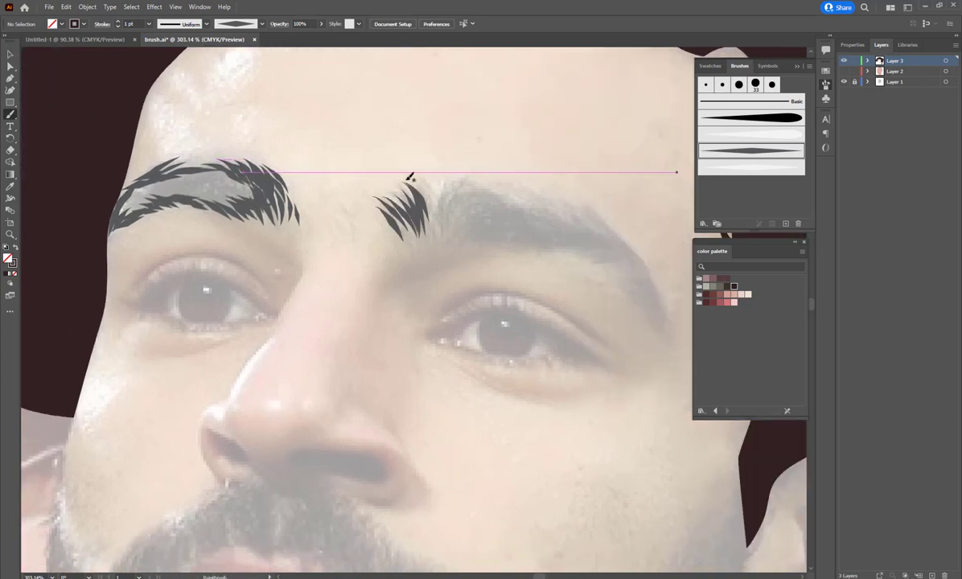
{"action": "mouse_move", "coordinate": [463, 178]}
{"action": "left_mouse_down"}
{"action": "mouse_move", "coordinate": [431, 228]}
{"action": "mouse_move", "coordinate": [527, 232]}
{"action": "mouse_move", "coordinate": [573, 250]}
{"action": "mouse_move", "coordinate": [633, 307]}
{"action": "mouse_move", "coordinate": [552, 187]}
{"action": "mouse_move", "coordinate": [467, 179]}
{"action": "left_mouse_up"}
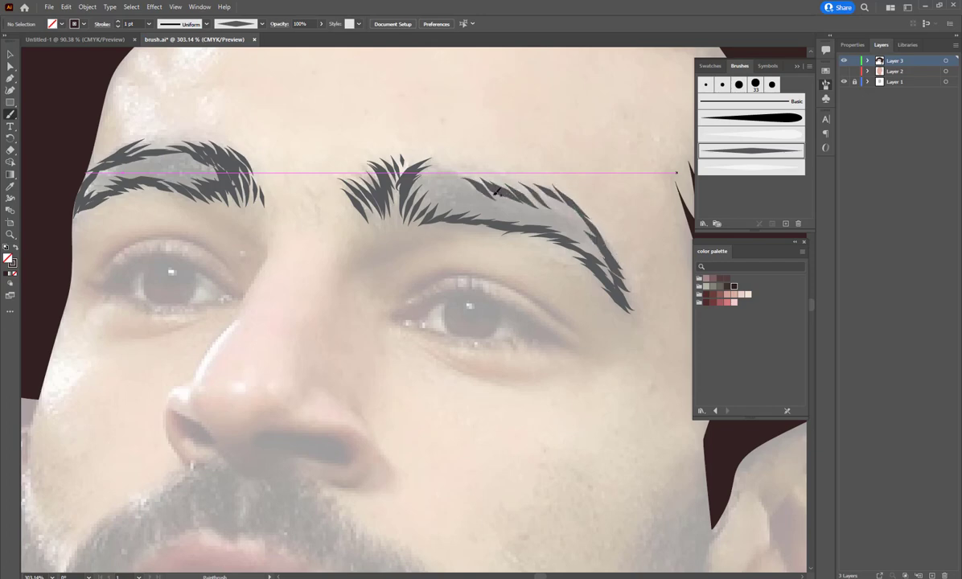
{"action": "scroll", "coordinate": [427, 214], "scroll_direction": "left", "scroll_amount": 3}
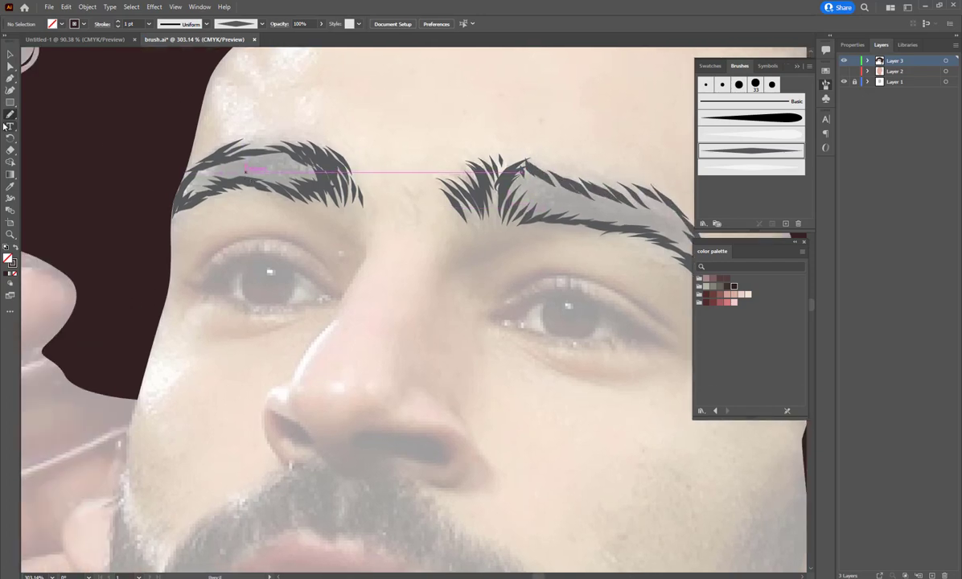
{"action": "mouse_move", "coordinate": [217, 188]}
{"action": "left_mouse_down"}
{"action": "mouse_move", "coordinate": [221, 153]}
{"action": "mouse_move", "coordinate": [268, 186]}
{"action": "left_mouse_up"}
Step: Finish the left brow's dark fill and pencil a closed fill inside the right eyebrow
{"action": "left_click", "coordinate": [8, 259]}
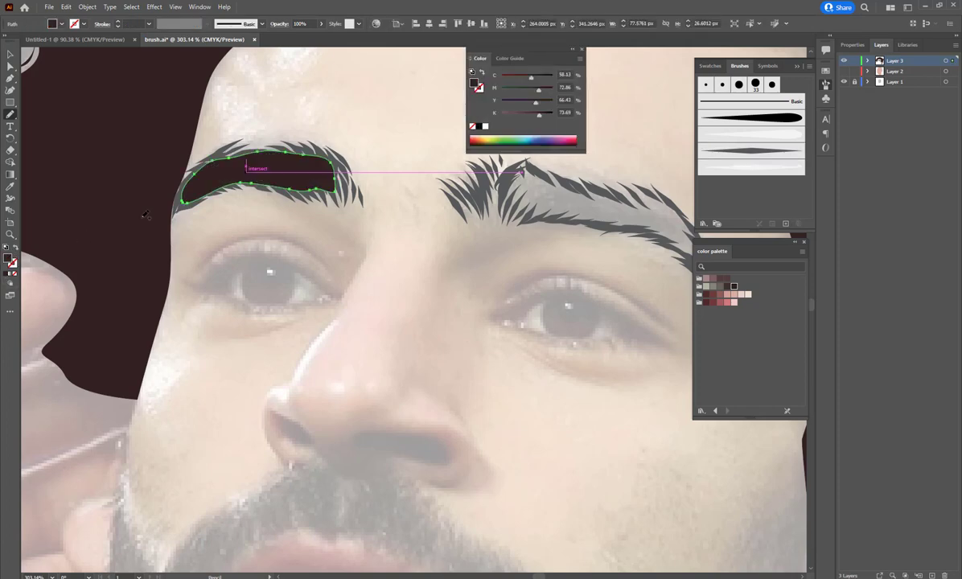
{"action": "key", "text": "ctrl+shift+a"}
{"action": "left_click_drag", "start_coordinate": [341, 190], "coordinate": [209, 222]}
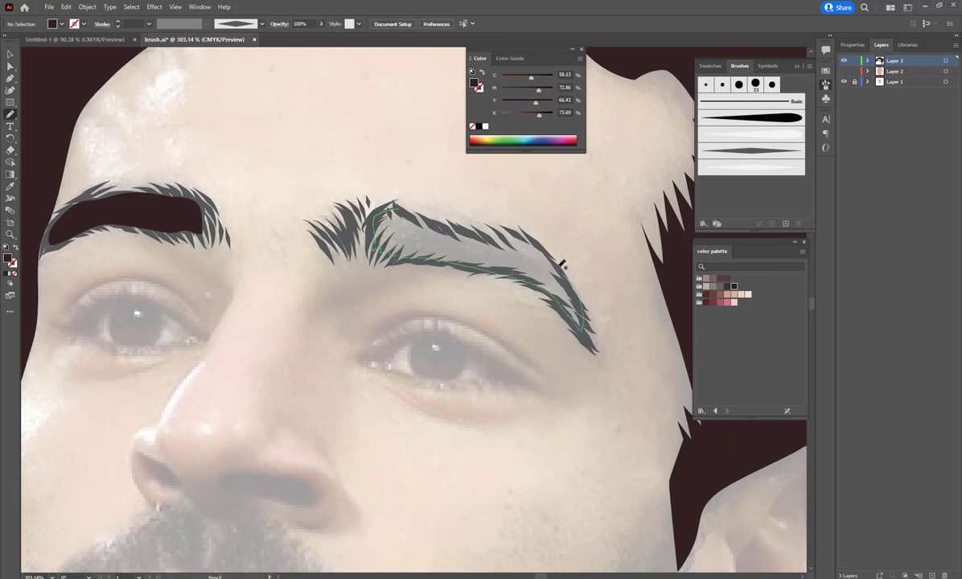
{"action": "left_click_drag", "start_coordinate": [437, 218], "coordinate": [394, 208]}
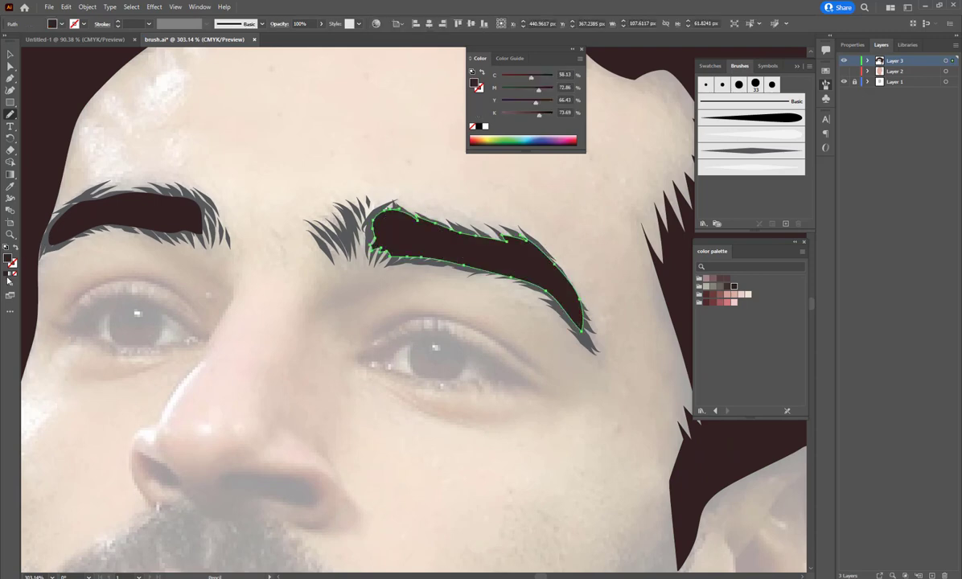
{"action": "left_click_drag", "start_coordinate": [264, 149], "coordinate": [348, 174]}
Step: Select both eyebrows and expand their brush strokes with Object > Expand Appearance
{"action": "key", "text": "v"}
{"action": "left_click_drag", "start_coordinate": [357, 220], "coordinate": [197, 215]}
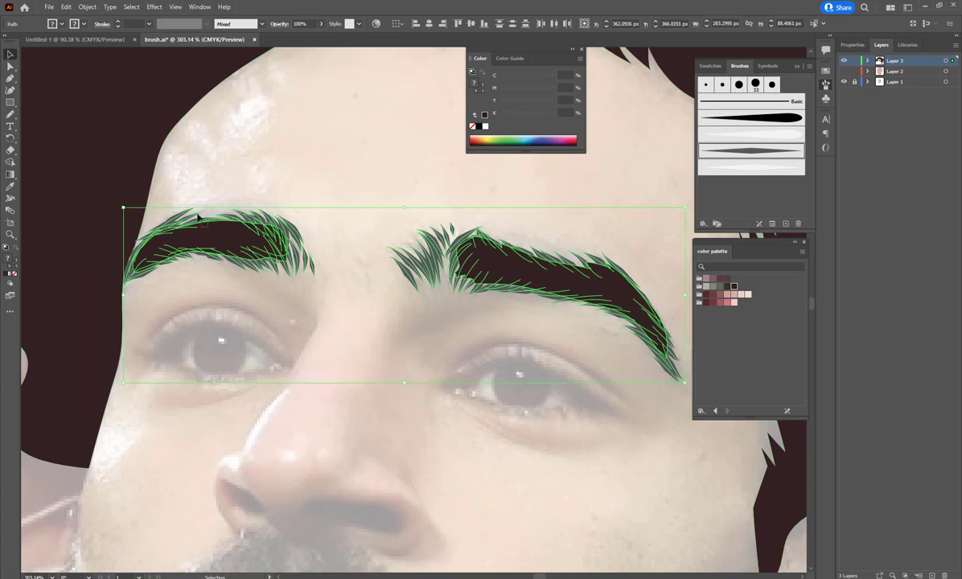
{"action": "left_click", "coordinate": [87, 6]}
{"action": "left_click", "coordinate": [119, 135]}
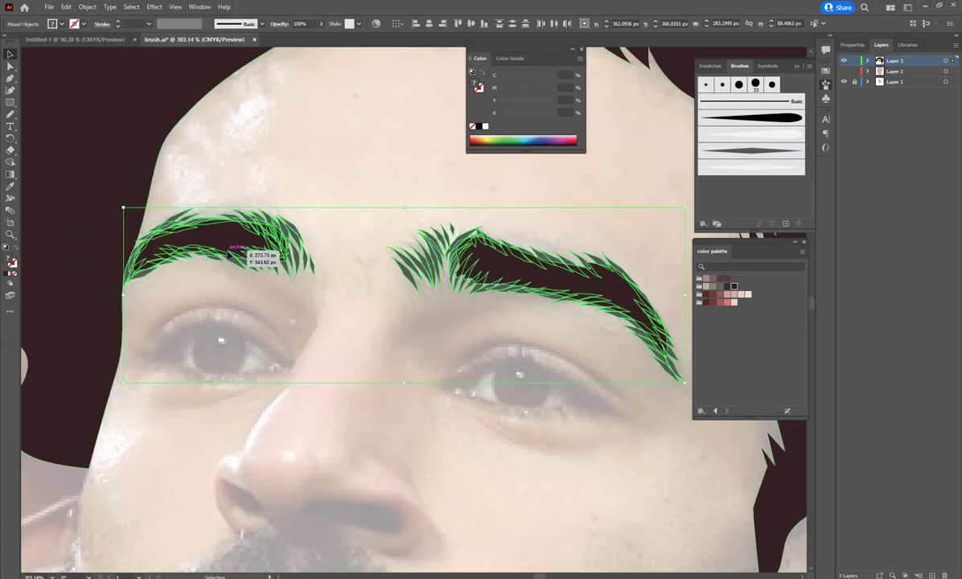
{"action": "key", "text": "i"}
Step: Merge each eyebrow with Pathfinder Unite, deselect, and dock the Pathfinder panel on the right
{"action": "left_click", "coordinate": [200, 7]}
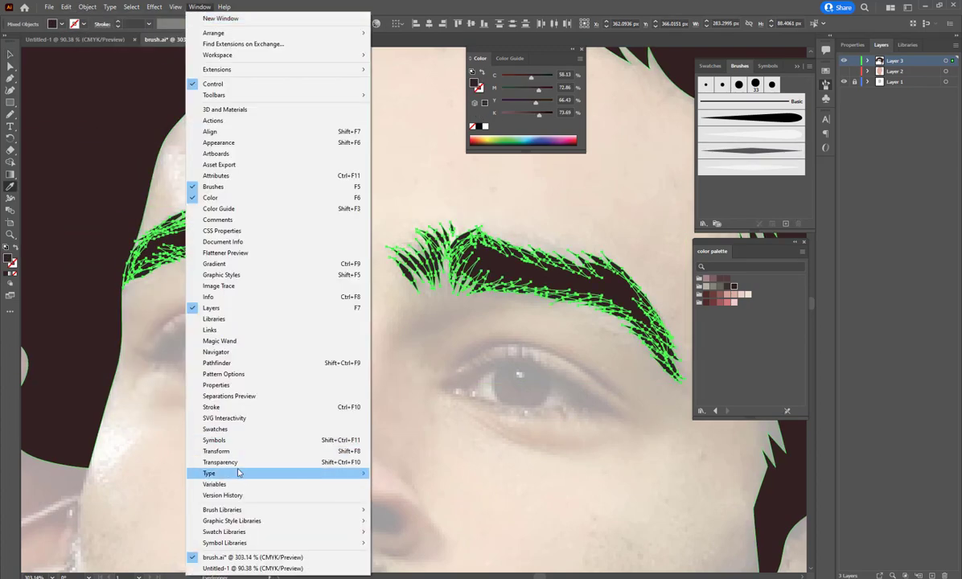
{"action": "left_click", "coordinate": [233, 353]}
{"action": "left_click", "coordinate": [60, 378]}
{"action": "key", "text": "ctrl+shift+a"}
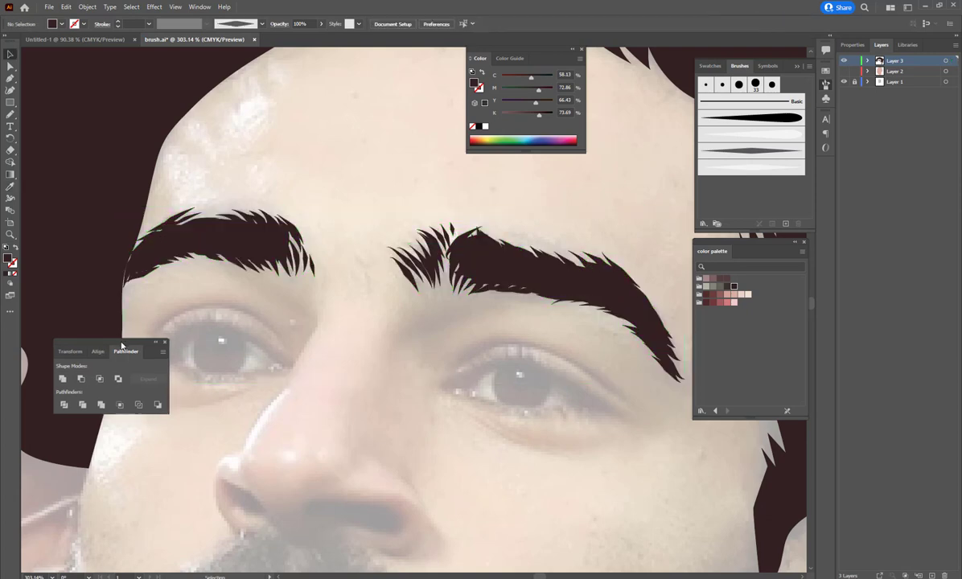
{"action": "left_click_drag", "start_coordinate": [105, 340], "coordinate": [750, 424]}
{"action": "left_click", "coordinate": [444, 396], "text": "ctrl+alt"}
{"action": "scroll", "coordinate": [443, 397], "scroll_direction": "down", "scroll_amount": 3}
{"action": "scroll", "coordinate": [408, 359], "scroll_direction": "up", "scroll_amount": 2}
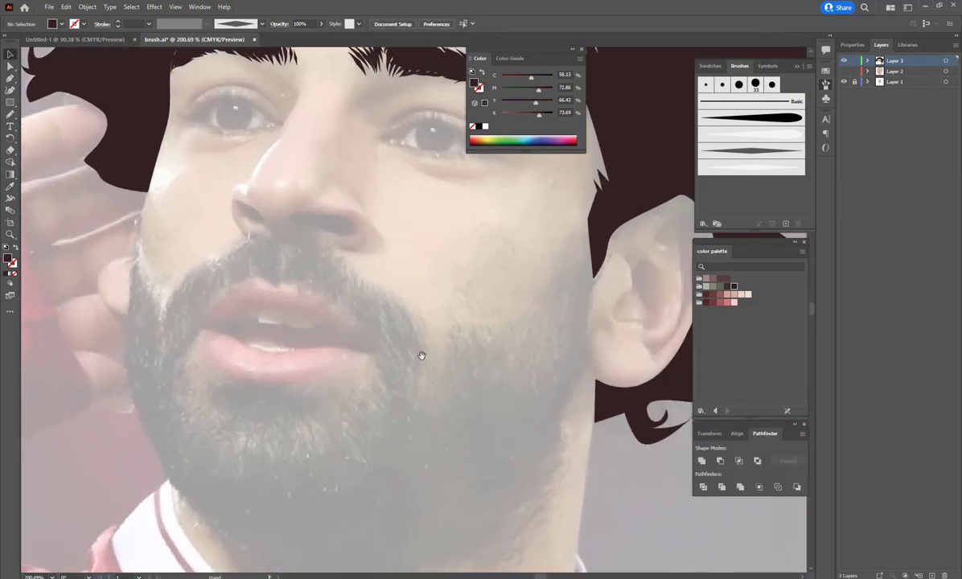
{"action": "scroll", "coordinate": [420, 354], "scroll_direction": "down", "scroll_amount": 2}
Step: Paint tapered hair-brush beard strands along the right cheek, jawline and mouth corner
{"action": "left_click", "coordinate": [742, 150]}
{"action": "key", "text": "b"}
{"action": "left_click_drag", "start_coordinate": [519, 246], "coordinate": [521, 318]}
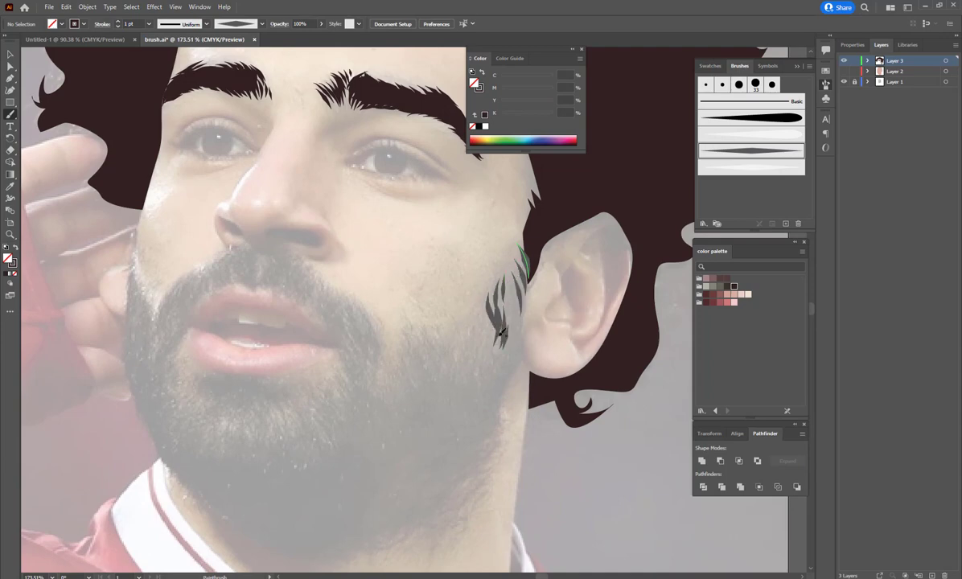
{"action": "left_click_drag", "start_coordinate": [438, 359], "coordinate": [425, 338]}
{"action": "left_click_drag", "start_coordinate": [427, 358], "coordinate": [408, 330]}
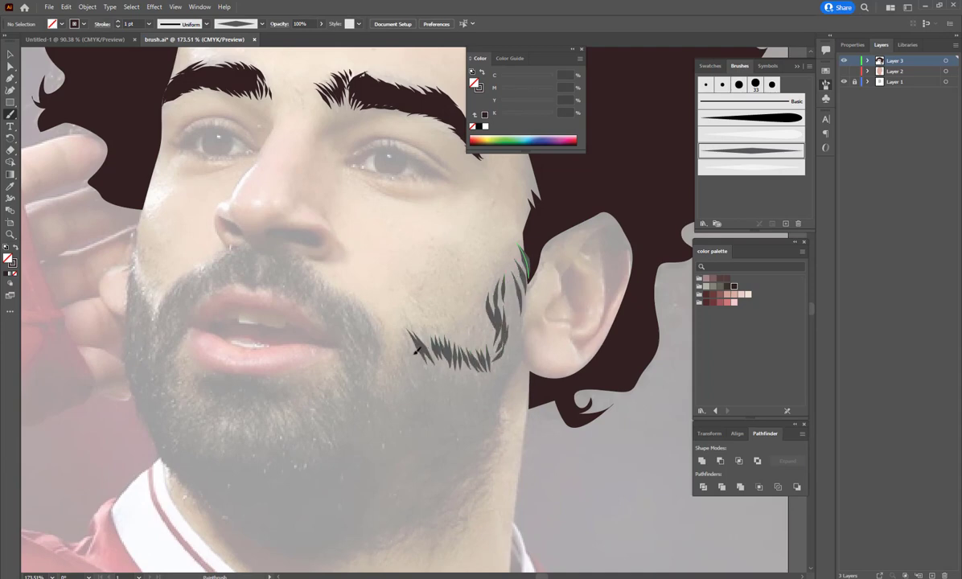
{"action": "left_click_drag", "start_coordinate": [402, 404], "coordinate": [395, 360]}
{"action": "left_click_drag", "start_coordinate": [384, 396], "coordinate": [345, 310]}
{"action": "mouse_move", "coordinate": [364, 366]}
{"action": "left_mouse_down"}
{"action": "mouse_move", "coordinate": [356, 304]}
{"action": "mouse_move", "coordinate": [368, 300]}
{"action": "left_mouse_up"}
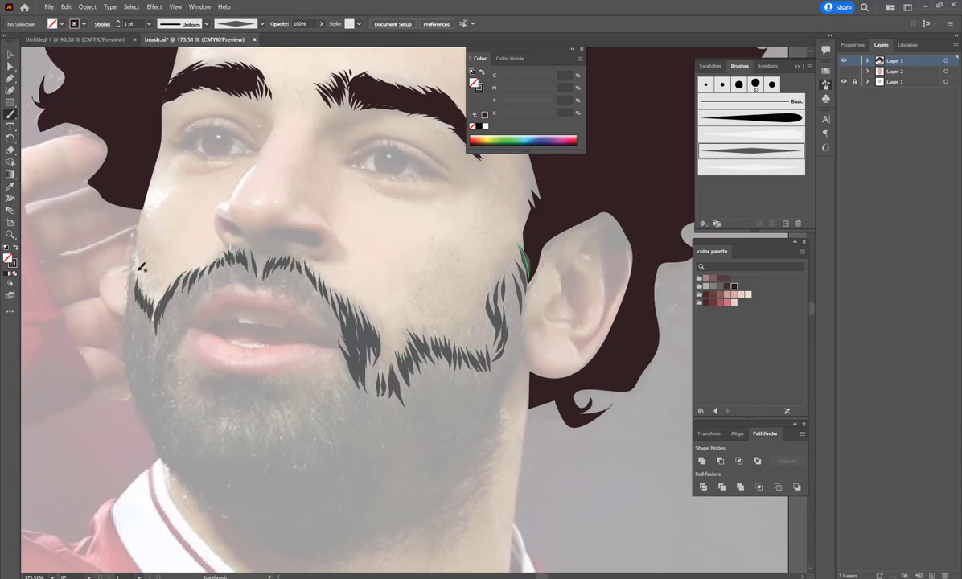
Step: Brush beard strands along the moustache, left jaw, chin and between chin and cheek
{"action": "mouse_move", "coordinate": [121, 269]}
{"action": "left_mouse_down"}
{"action": "mouse_move", "coordinate": [129, 362]}
{"action": "mouse_move", "coordinate": [177, 451]}
{"action": "left_mouse_up"}
{"action": "scroll", "coordinate": [128, 334], "scroll_direction": "down", "scroll_amount": 3}
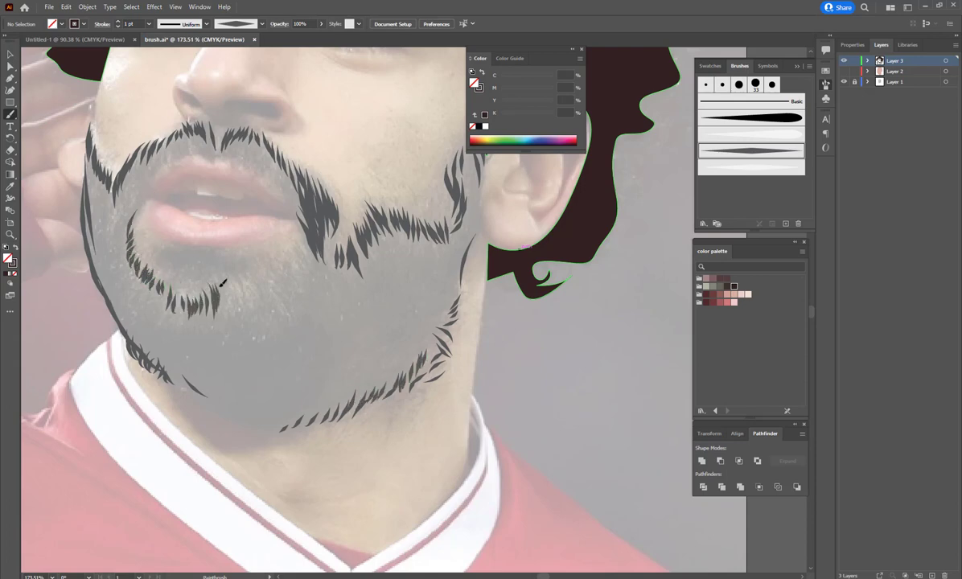
{"action": "left_click_drag", "start_coordinate": [222, 283], "coordinate": [225, 301]}
{"action": "mouse_move", "coordinate": [238, 261]}
{"action": "left_mouse_down"}
{"action": "mouse_move", "coordinate": [242, 310]}
{"action": "mouse_move", "coordinate": [265, 296]}
{"action": "left_mouse_up"}
{"action": "mouse_move", "coordinate": [278, 242]}
{"action": "left_mouse_down"}
{"action": "mouse_move", "coordinate": [283, 288]}
{"action": "mouse_move", "coordinate": [287, 272]}
{"action": "left_mouse_up"}
{"action": "left_click_drag", "start_coordinate": [292, 222], "coordinate": [298, 261]}
{"action": "left_click_drag", "start_coordinate": [191, 182], "coordinate": [241, 259]}
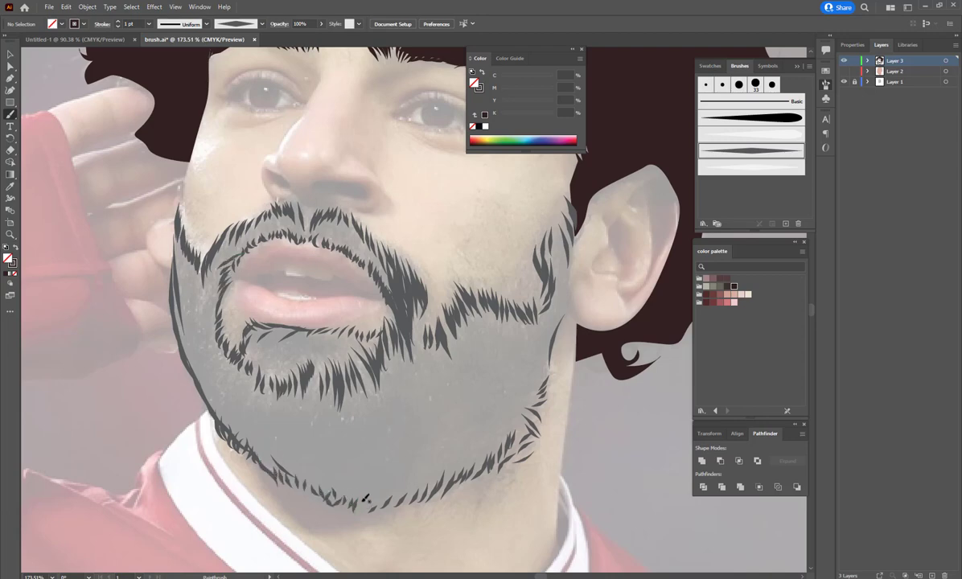
{"action": "scroll", "coordinate": [404, 348], "scroll_direction": "down", "scroll_amount": 3}
{"action": "scroll", "coordinate": [483, 362], "scroll_direction": "up", "scroll_amount": 2}
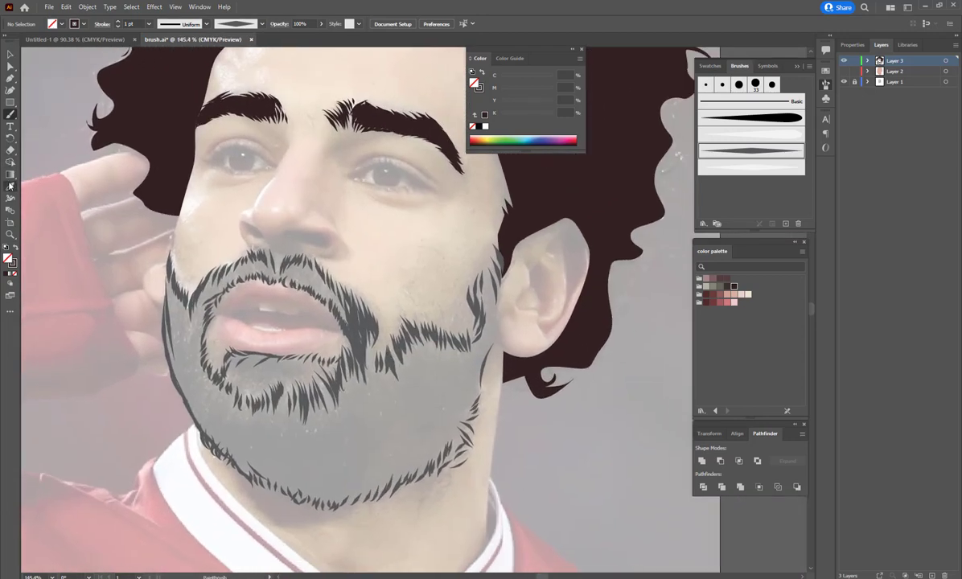
{"action": "left_click", "coordinate": [9, 117]}
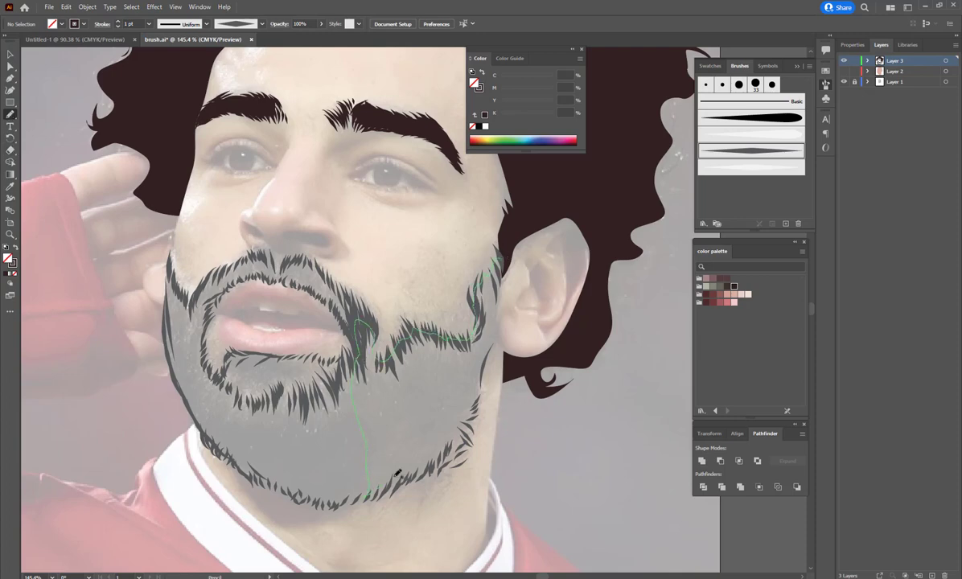
Step: Pencil dark fill shapes over the right beard, left beard and moustache
{"action": "left_click_drag", "start_coordinate": [516, 349], "coordinate": [498, 264]}
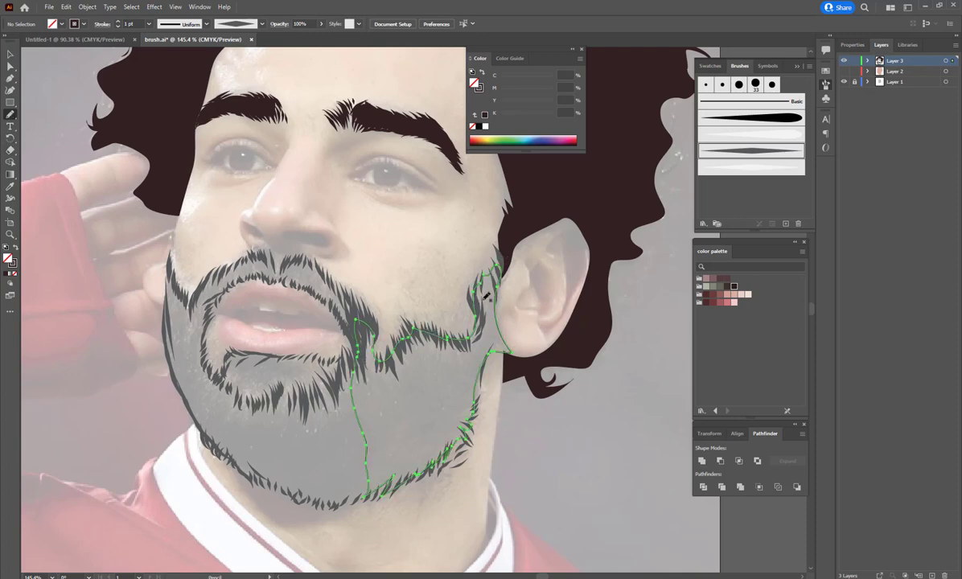
{"action": "left_click", "coordinate": [16, 253]}
{"action": "left_click_drag", "start_coordinate": [292, 318], "coordinate": [330, 312]}
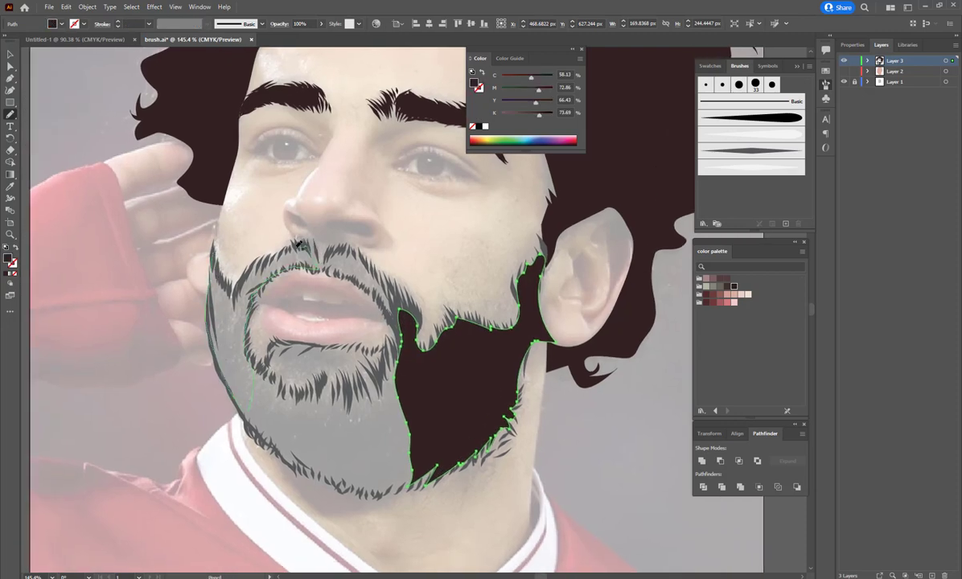
{"action": "left_click_drag", "start_coordinate": [205, 258], "coordinate": [301, 239]}
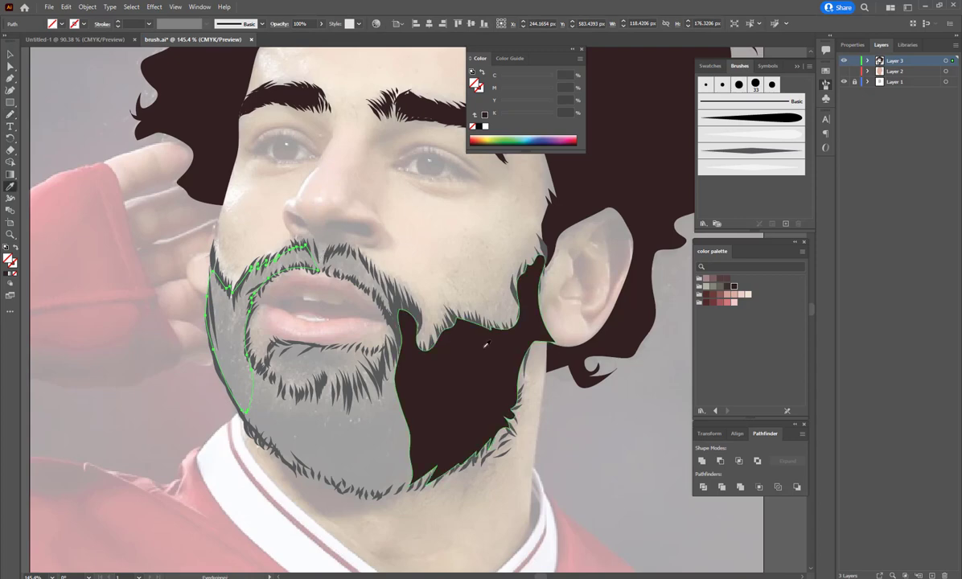
{"action": "key", "text": "shift+x"}
{"action": "key", "text": "ctrl+shift+a"}
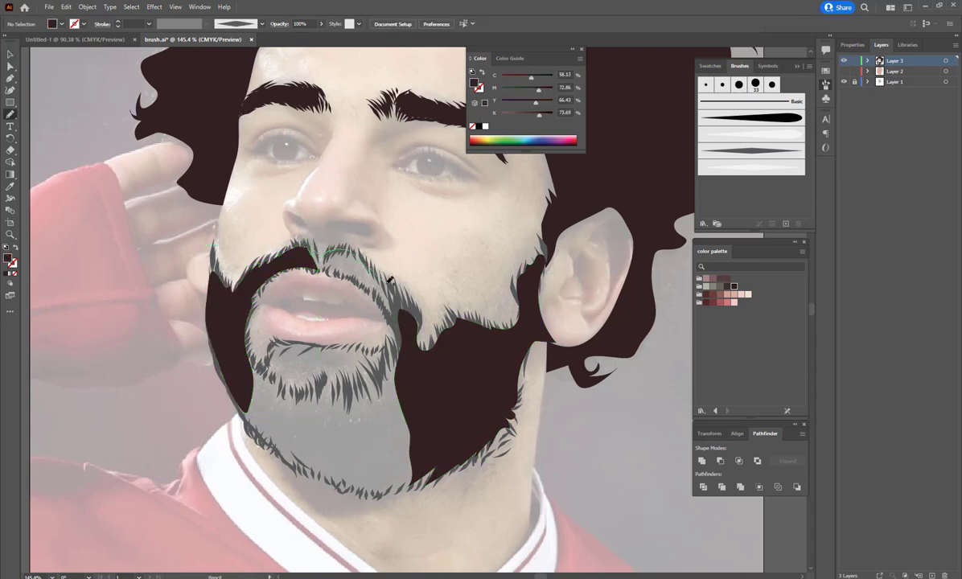
{"action": "left_click_drag", "start_coordinate": [330, 270], "coordinate": [310, 251]}
{"action": "key", "text": "shift+x"}
{"action": "key", "text": "ctrl+shift+a"}
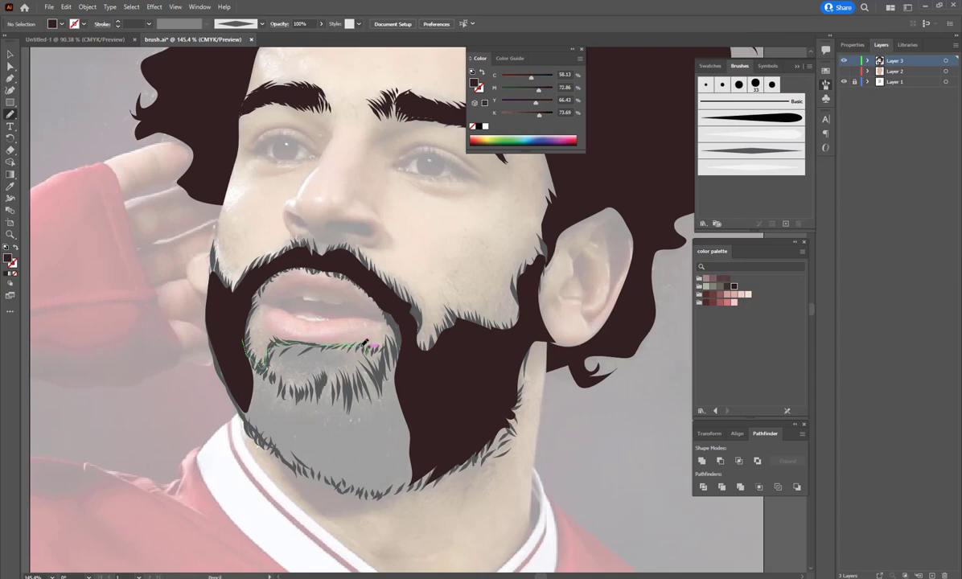
Step: Add dark fills for the right chin, the area below the lower lip and the chin
{"action": "left_click_drag", "start_coordinate": [441, 464], "coordinate": [402, 338]}
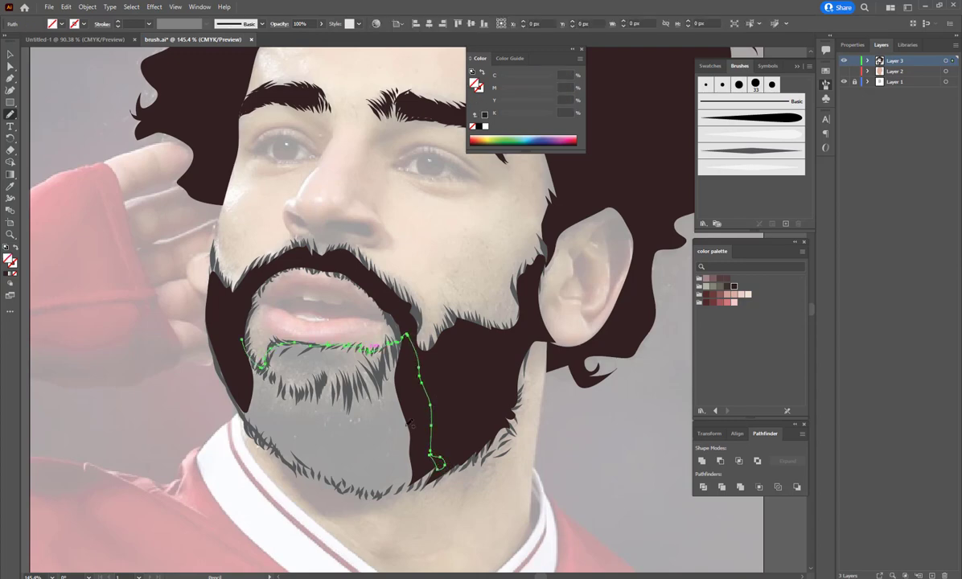
{"action": "key", "text": "shift+x"}
{"action": "key", "text": "ctrl+shift+a"}
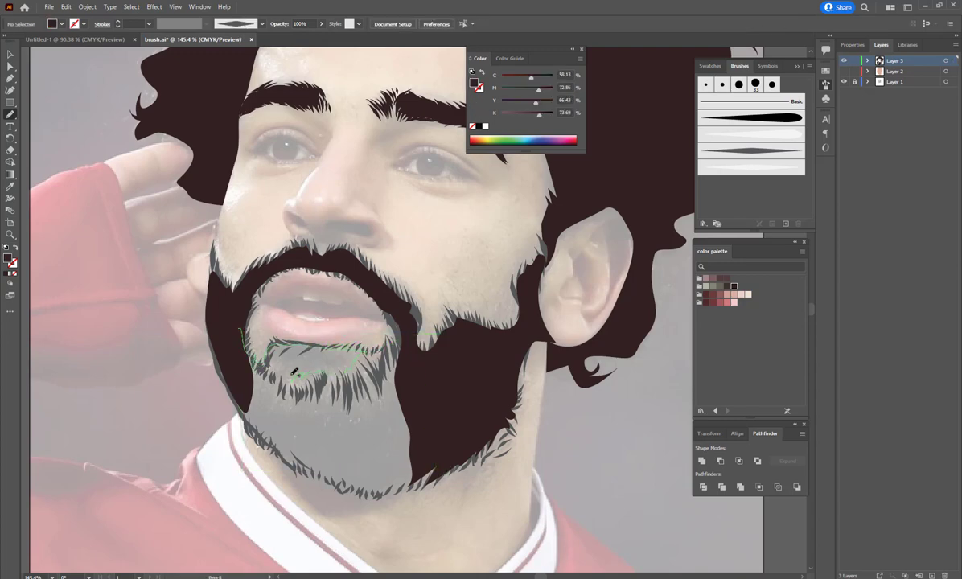
{"action": "left_click_drag", "start_coordinate": [264, 364], "coordinate": [254, 360]}
{"action": "key", "text": "shift+x"}
{"action": "key", "text": "ctrl+shift+a"}
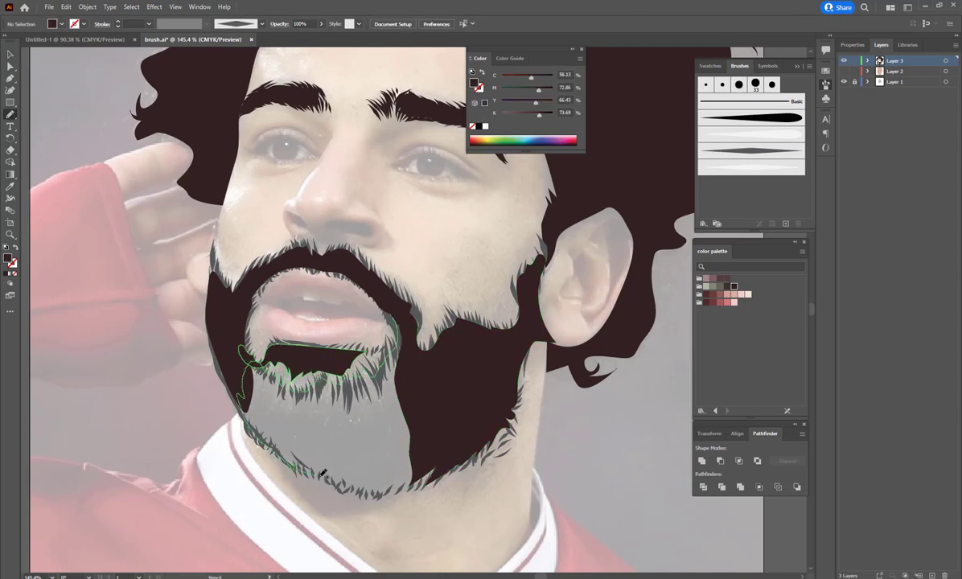
{"action": "left_click_drag", "start_coordinate": [415, 351], "coordinate": [411, 348]}
{"action": "key", "text": "shift+x"}
{"action": "key", "text": "ctrl+shift+a"}
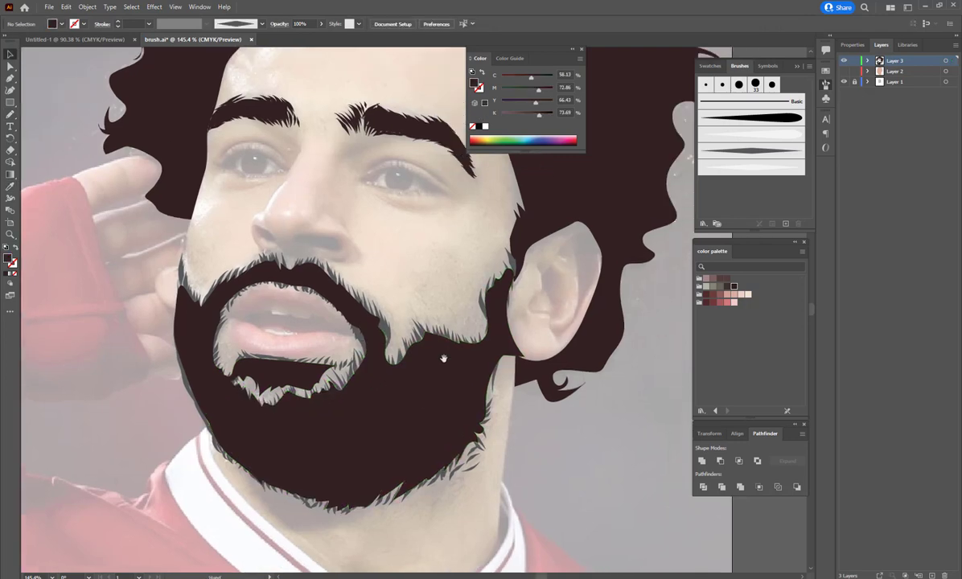
Step: Deselect, zoom out and hide the reference photo template to preview the artwork
{"action": "key", "text": "ctrl+0"}
{"action": "key", "text": "ctrl+a"}
{"action": "left_click", "coordinate": [87, 6]}
{"action": "key", "text": "Escape"}
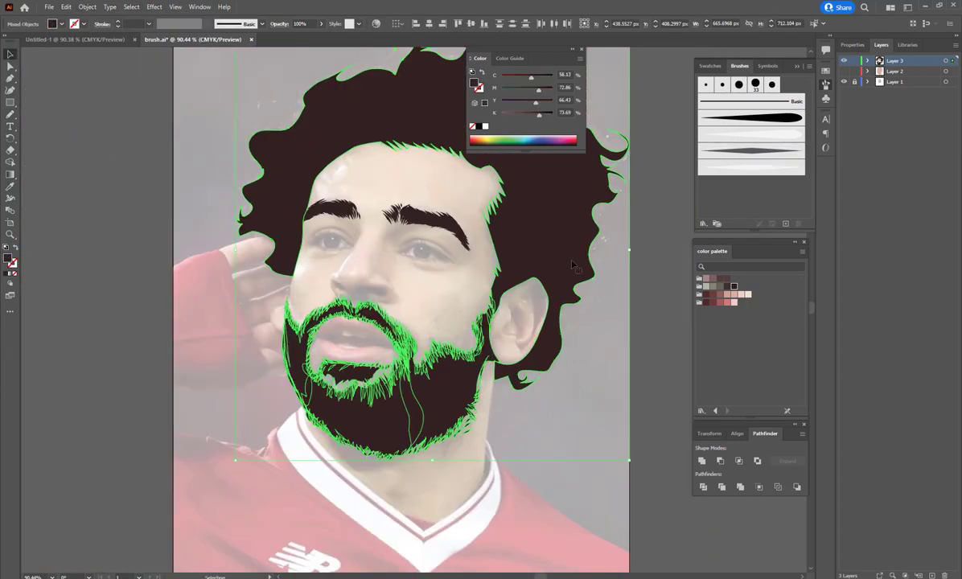
{"action": "key", "text": "ctrl+shift+a"}
{"action": "key", "text": "ctrl+minus"}
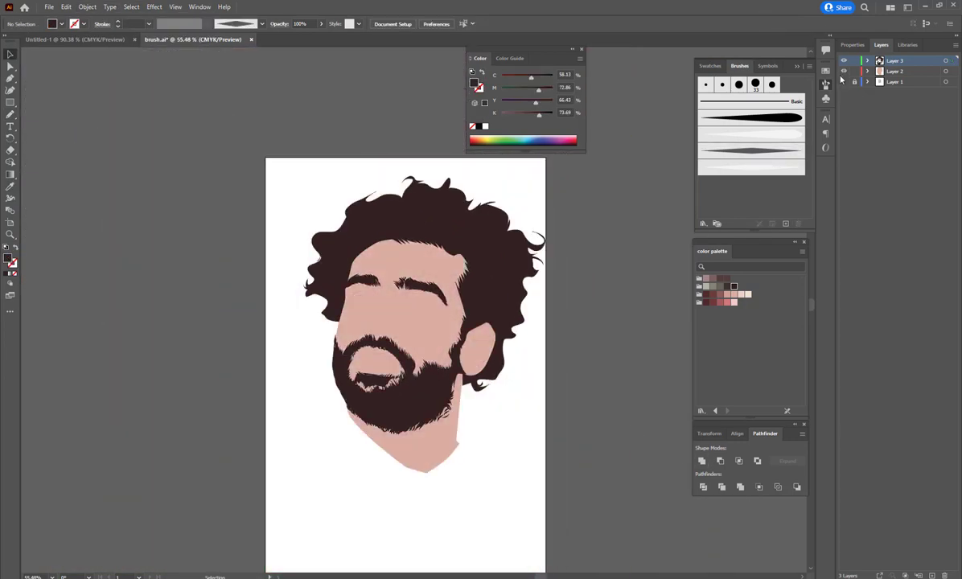
Step: Pen-trace a closed dark shape for the inner fold around the top of the ear
{"action": "key", "text": "p"}
{"action": "scroll", "coordinate": [483, 330], "scroll_direction": "up", "scroll_amount": 5}
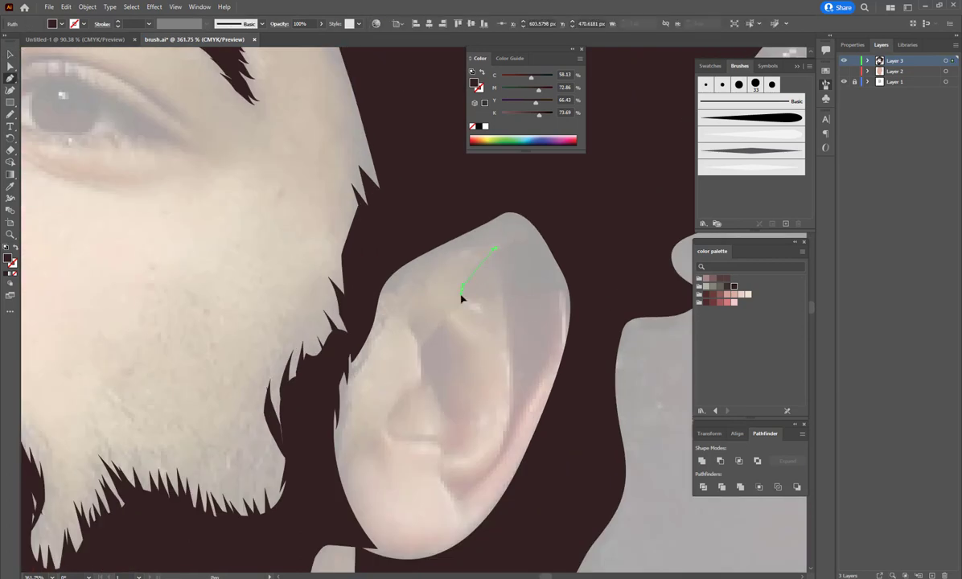
{"action": "left_click", "coordinate": [462, 286]}
{"action": "left_click", "coordinate": [494, 252]}
{"action": "left_click", "coordinate": [492, 304]}
{"action": "left_click_drag", "start_coordinate": [510, 429], "coordinate": [495, 462]}
{"action": "left_click", "coordinate": [456, 499]}
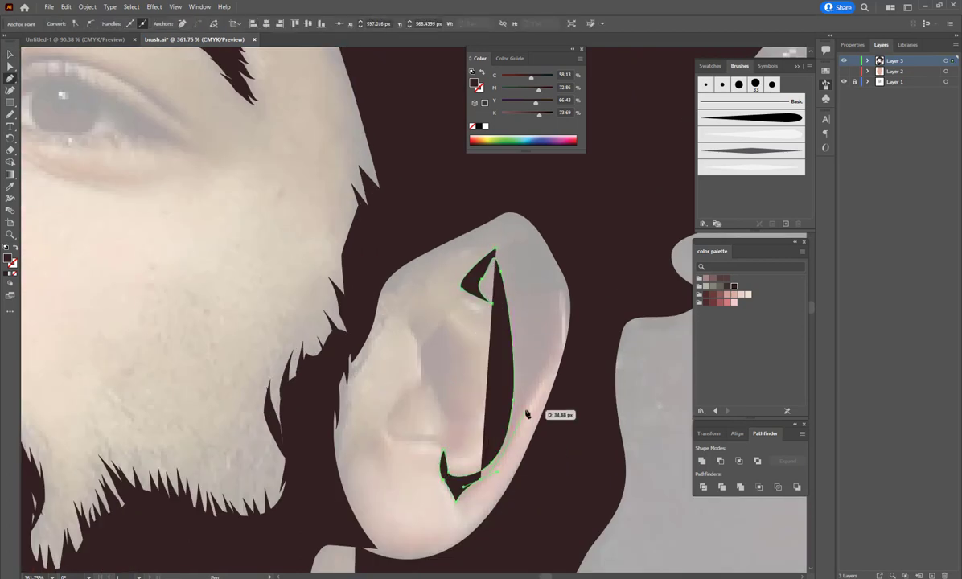
{"action": "left_click", "coordinate": [569, 366]}
{"action": "left_click", "coordinate": [588, 250]}
{"action": "left_click", "coordinate": [570, 204]}
{"action": "left_click", "coordinate": [423, 196]}
{"action": "left_click", "coordinate": [367, 298]}
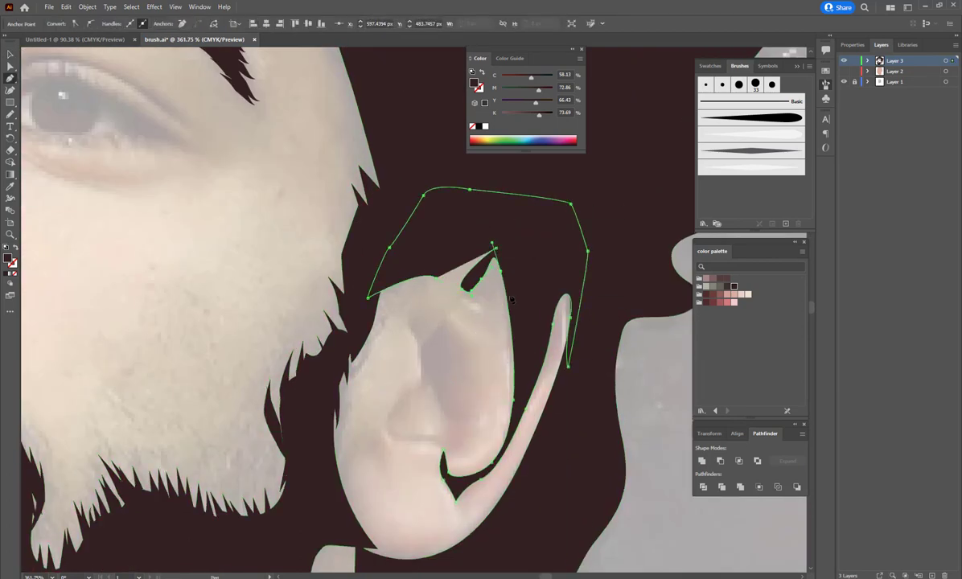
{"action": "left_click", "coordinate": [493, 244]}
Step: Trace a dark triangular fold shape in the lower ear
{"action": "left_click", "coordinate": [415, 310]}
{"action": "left_click", "coordinate": [421, 369]}
{"action": "left_click", "coordinate": [393, 406]}
{"action": "left_click", "coordinate": [435, 436]}
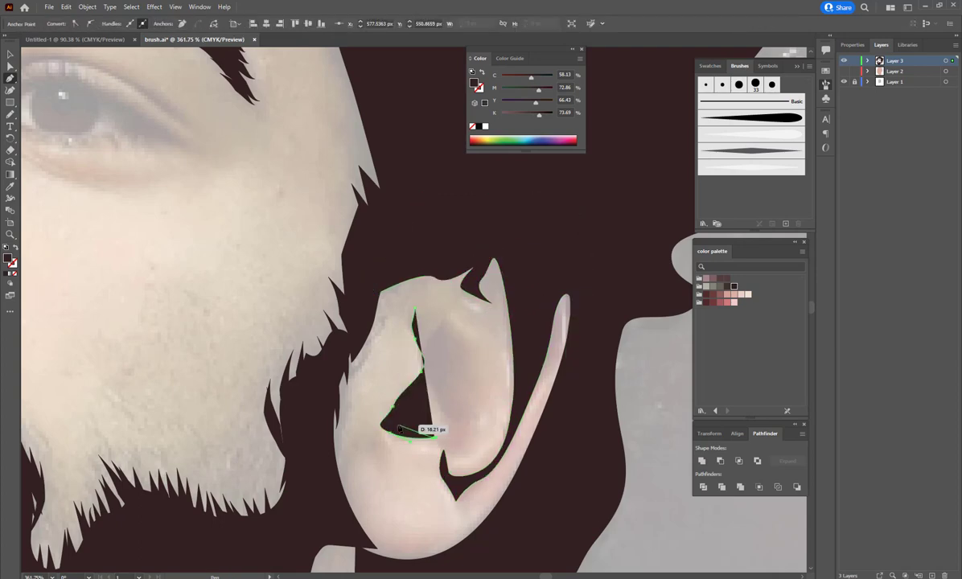
{"action": "left_click", "coordinate": [443, 409]}
{"action": "left_click", "coordinate": [437, 373]}
{"action": "left_click", "coordinate": [435, 334]}
{"action": "left_click", "coordinate": [445, 346]}
{"action": "left_click", "coordinate": [465, 369]}
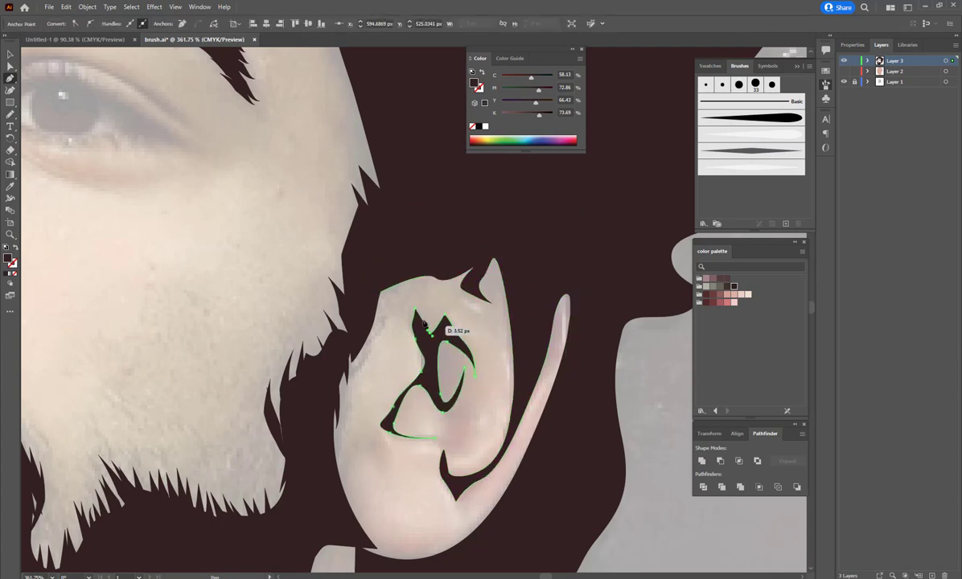
{"action": "left_click", "coordinate": [425, 323]}
{"action": "key", "text": "ctrl+shift+a"}
{"action": "key", "text": "ctrl+0"}
Step: Draw a dark shadow shape along the underside of the nose
{"action": "scroll", "coordinate": [387, 338], "scroll_direction": "up", "scroll_amount": 5}
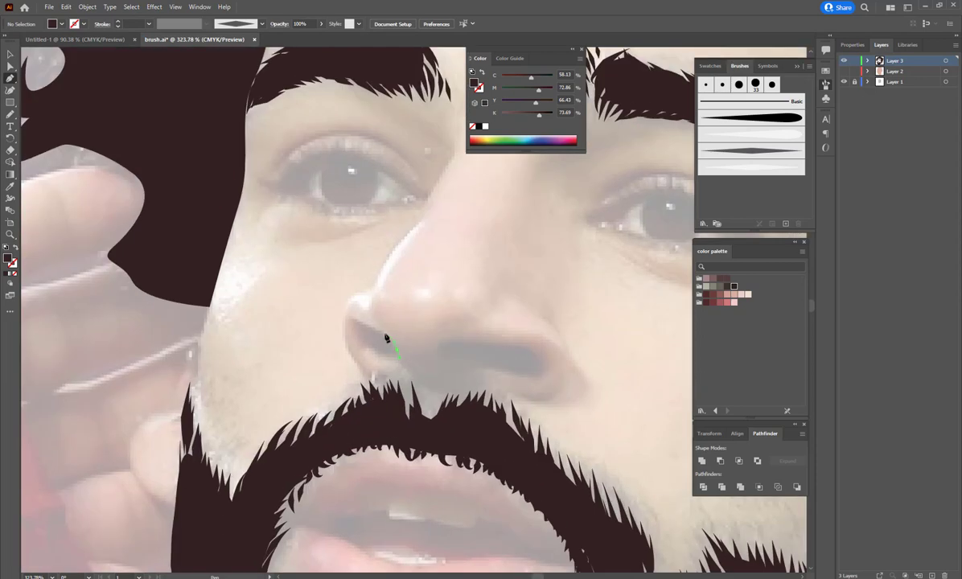
{"action": "left_click", "coordinate": [348, 316]}
{"action": "left_click", "coordinate": [392, 338]}
{"action": "left_click", "coordinate": [435, 364]}
{"action": "left_click", "coordinate": [477, 371]}
{"action": "left_click", "coordinate": [543, 374]}
{"action": "left_click", "coordinate": [531, 346]}
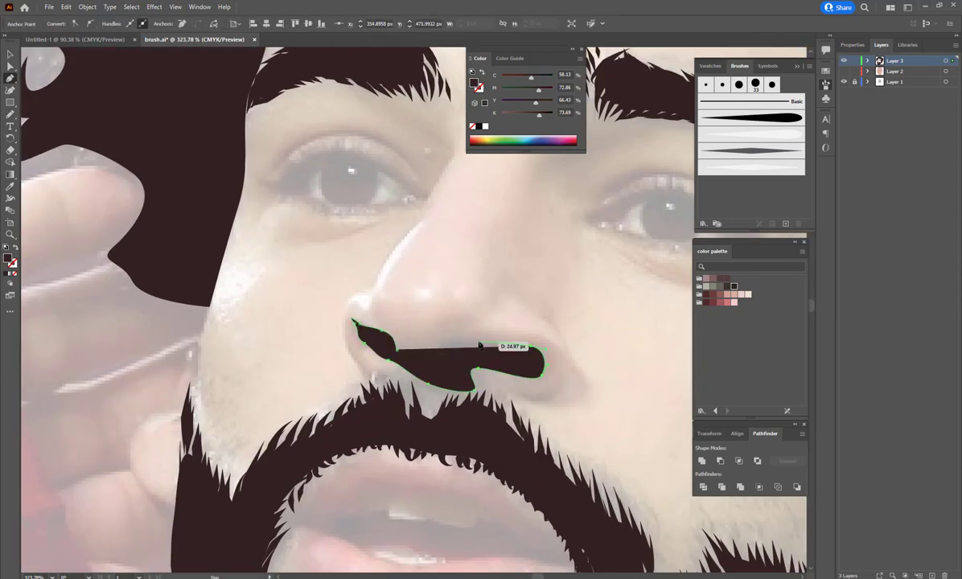
{"action": "left_click", "coordinate": [474, 342]}
{"action": "left_click", "coordinate": [441, 341]}
{"action": "key", "text": "ctrl+shift+a"}
Step: Add a curved dark nostril shape and zoom out to the whole face
{"action": "left_click", "coordinate": [559, 346]}
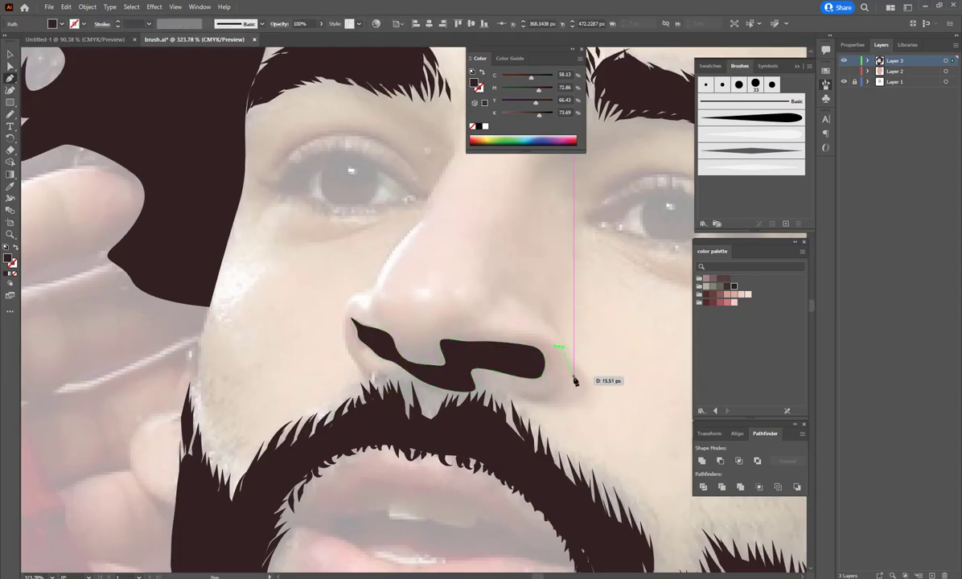
{"action": "left_click", "coordinate": [568, 383]}
{"action": "left_click_drag", "start_coordinate": [484, 379], "coordinate": [481, 385]}
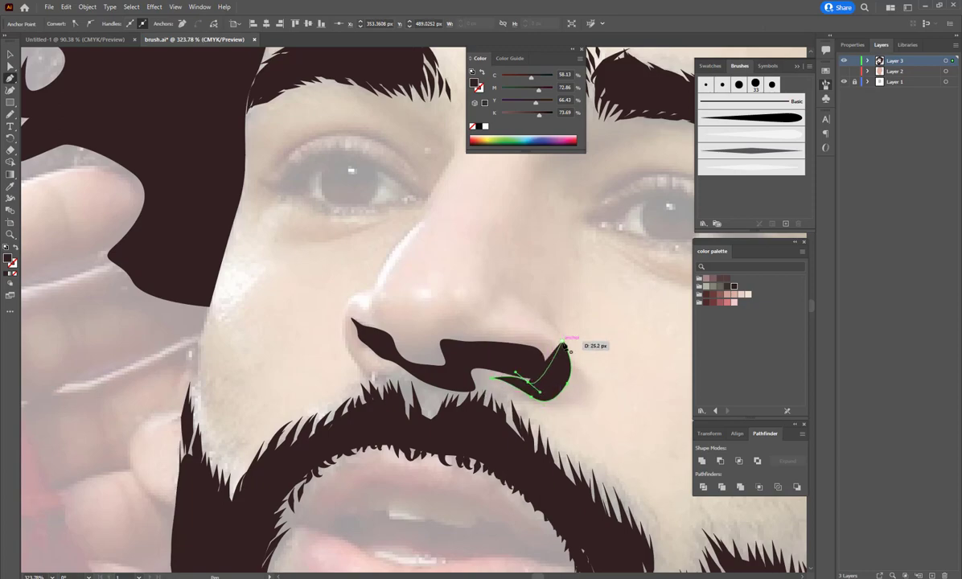
{"action": "key", "text": "ctrl+minus"}
{"action": "key", "text": "ctrl+minus"}
{"action": "key", "text": "ctrl+minus"}
{"action": "key", "text": "ctrl+plus"}
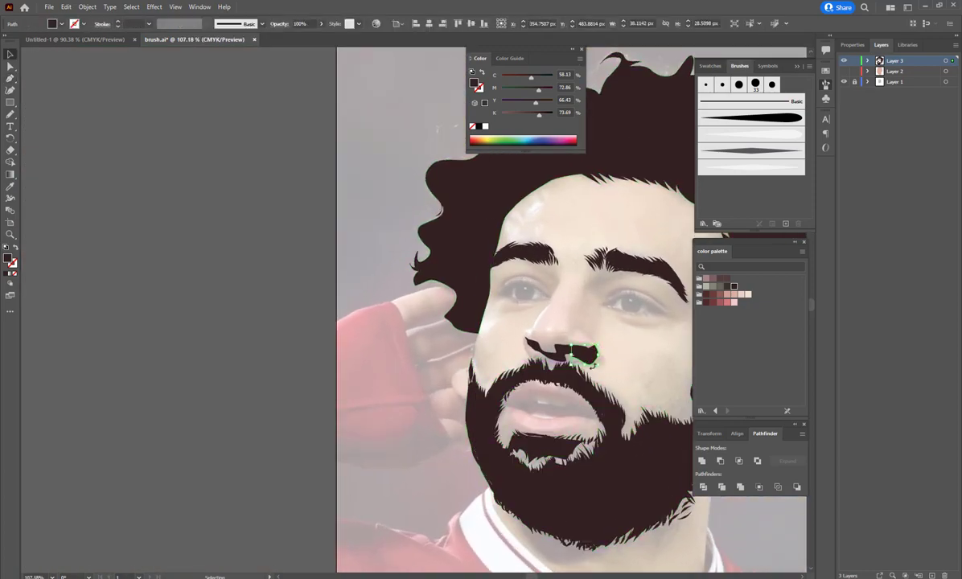
{"action": "key", "text": "ctrl+shift+a"}
{"action": "scroll", "coordinate": [451, 295], "scroll_direction": "down", "scroll_amount": 5}
Step: Pen-trace spiky lash points from the inner eye corner along the upper eyelid
{"action": "scroll", "coordinate": [438, 289], "scroll_direction": "up", "scroll_amount": 5}
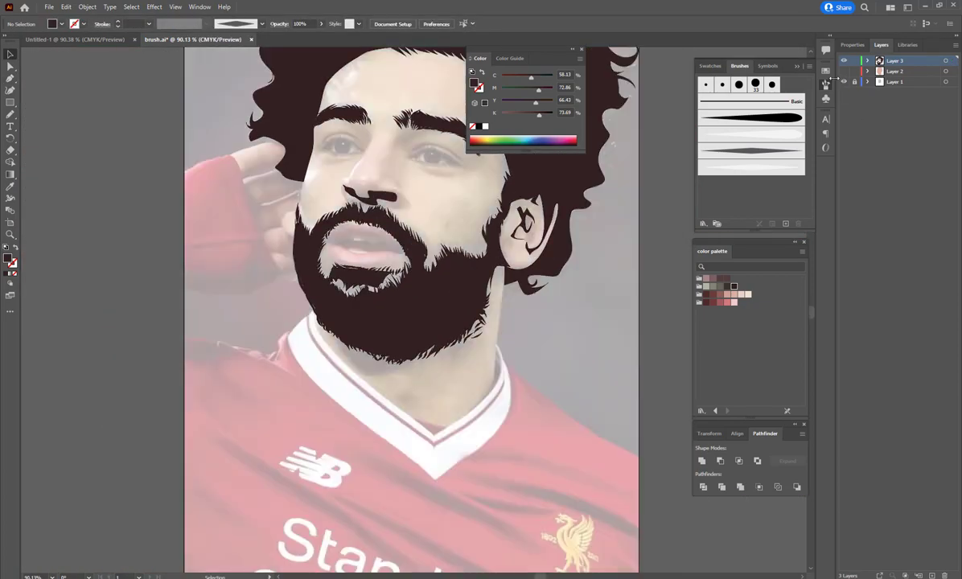
{"action": "scroll", "coordinate": [346, 153], "scroll_direction": "up", "scroll_amount": 5}
{"action": "key", "text": "p"}
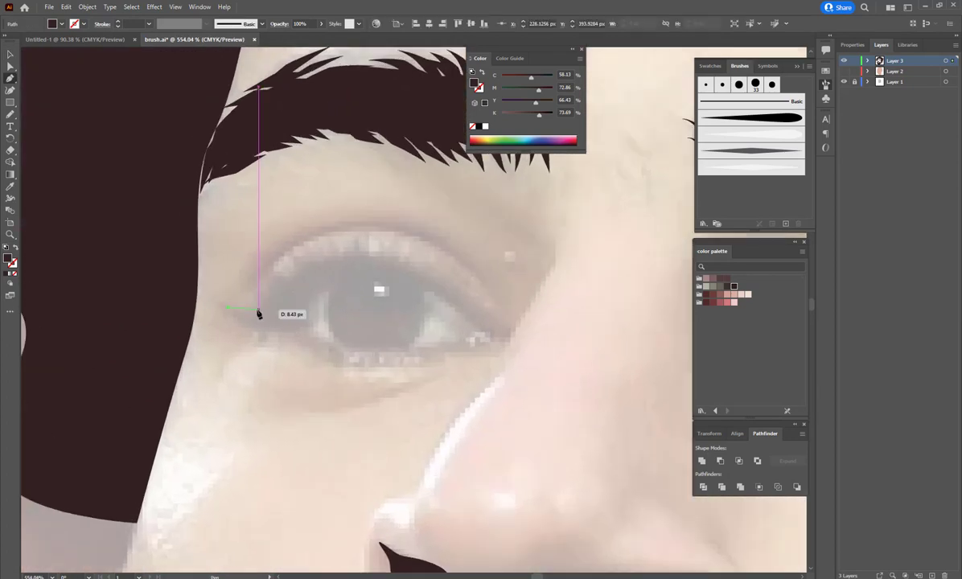
{"action": "left_click", "coordinate": [230, 307]}
{"action": "left_click", "coordinate": [254, 295]}
{"action": "left_click", "coordinate": [256, 310]}
{"action": "left_click", "coordinate": [297, 258]}
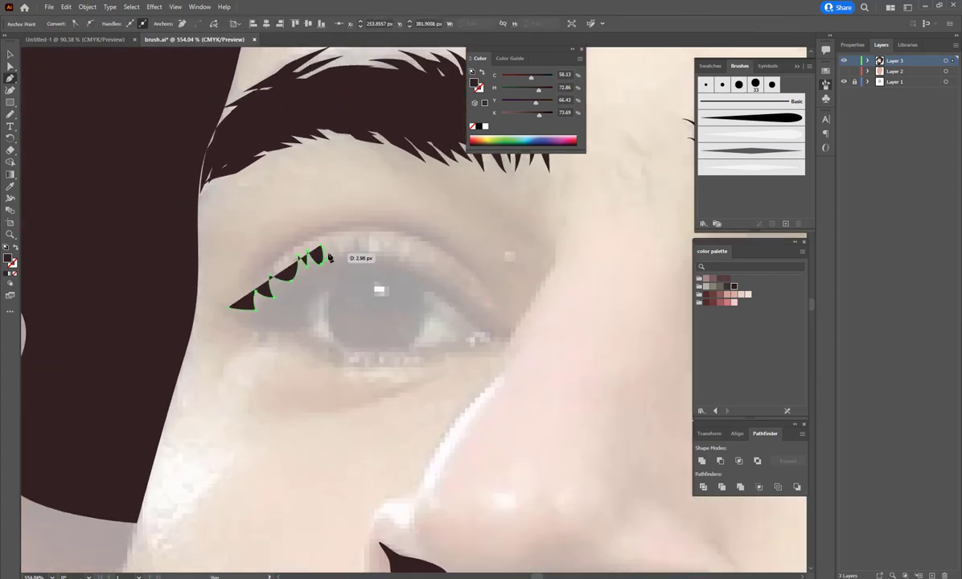
{"action": "left_click", "coordinate": [338, 245]}
{"action": "left_click", "coordinate": [354, 240]}
{"action": "left_click", "coordinate": [370, 251]}
{"action": "left_click", "coordinate": [386, 246]}
{"action": "left_click", "coordinate": [403, 257]}
{"action": "left_click", "coordinate": [425, 266]}
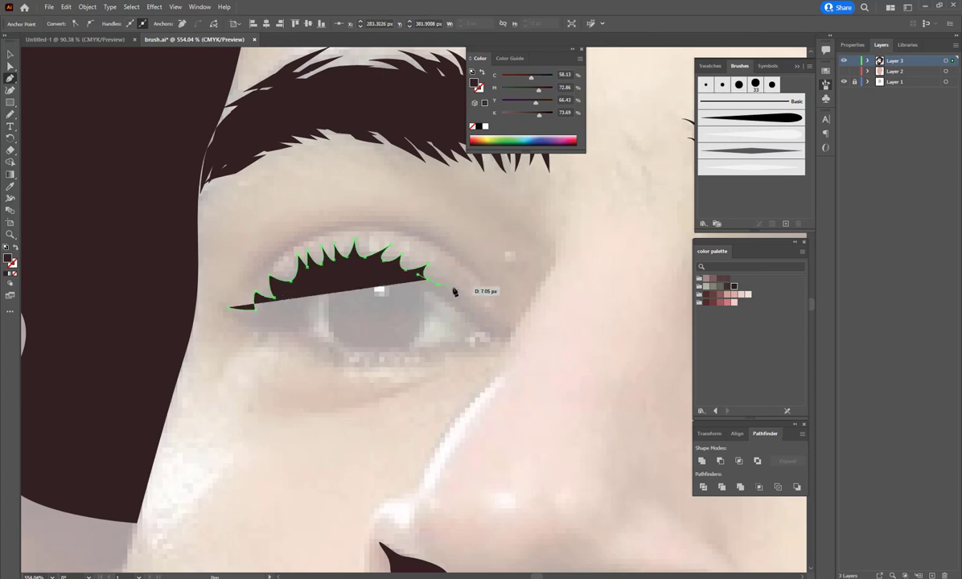
Step: Complete the eye outline around the outer corner and lower lid, then fill it dark
{"action": "left_click", "coordinate": [455, 300]}
{"action": "left_click", "coordinate": [492, 333]}
{"action": "left_click", "coordinate": [481, 345]}
{"action": "left_click", "coordinate": [441, 293]}
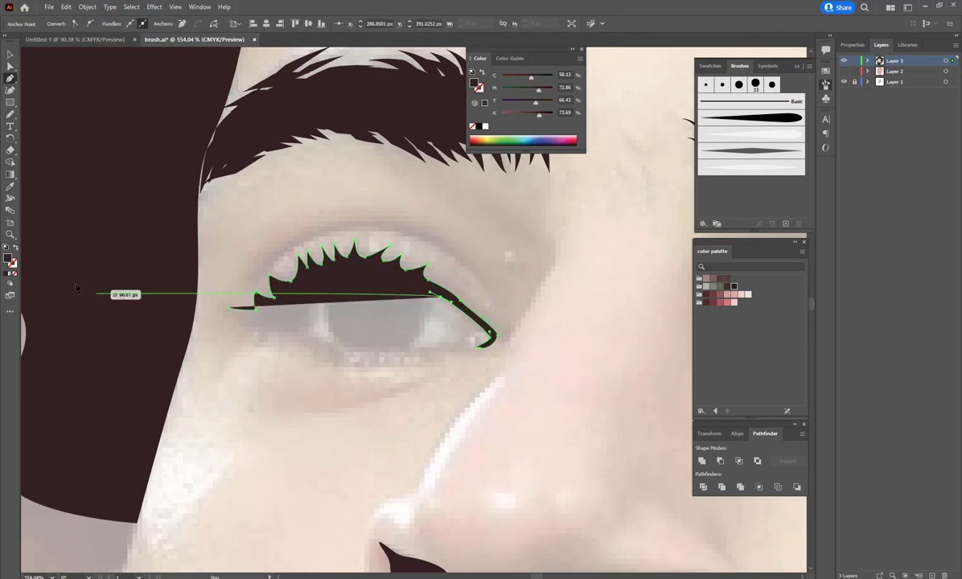
{"action": "key", "text": "slash"}
{"action": "left_click_drag", "start_coordinate": [291, 304], "coordinate": [308, 332]}
{"action": "left_click_drag", "start_coordinate": [367, 351], "coordinate": [386, 359]}
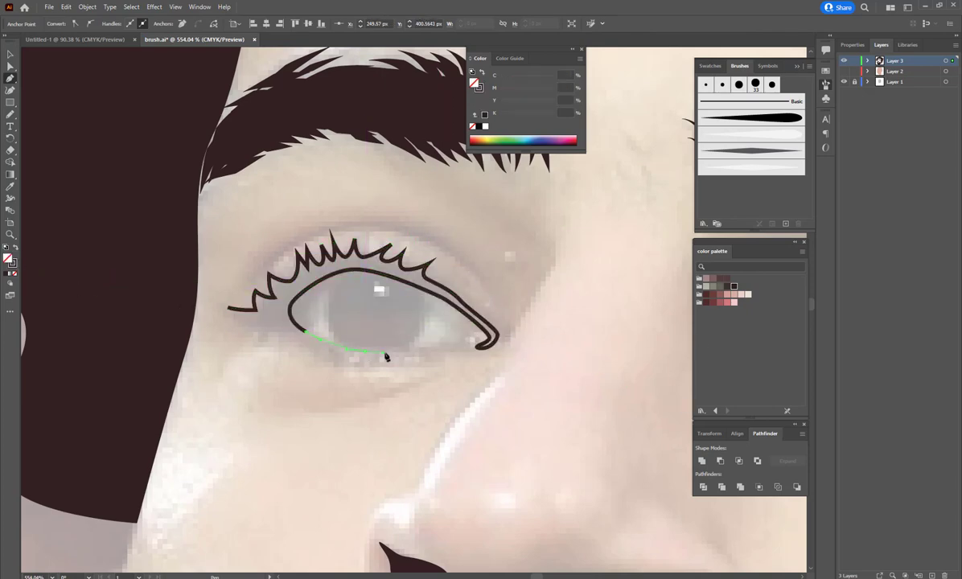
{"action": "left_click", "coordinate": [462, 346]}
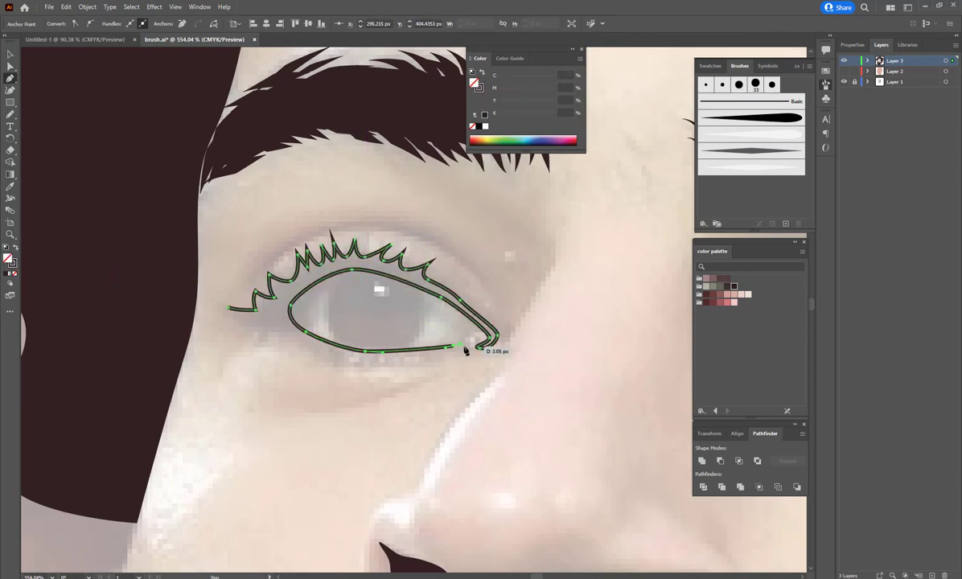
{"action": "left_click", "coordinate": [230, 308]}
{"action": "key", "text": "shift+x"}
{"action": "key", "text": "v"}
{"action": "left_click", "coordinate": [346, 368]}
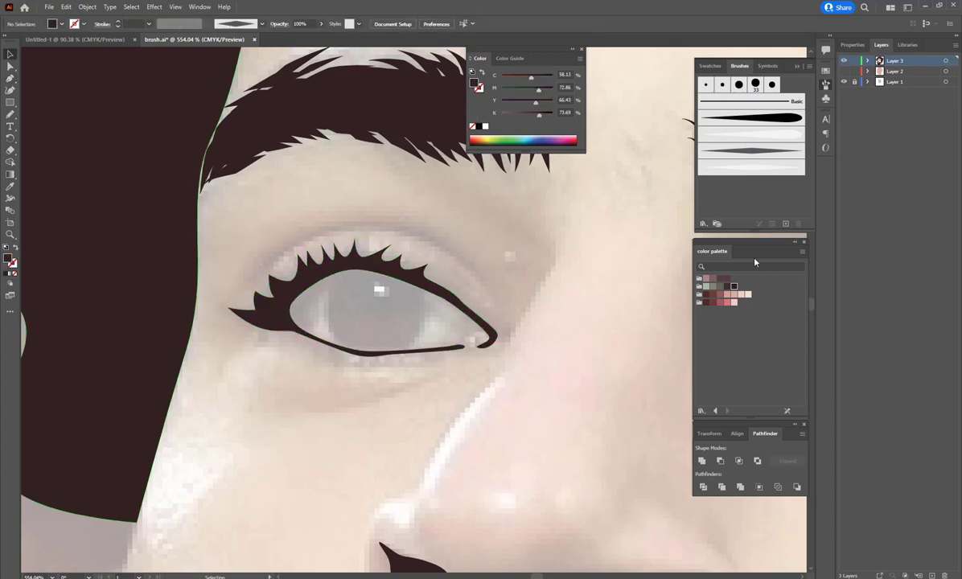
Step: With a tapered Paintbrush, stroke the eyelid crease curve above the eye
{"action": "left_click", "coordinate": [750, 151]}
{"action": "key", "text": "b"}
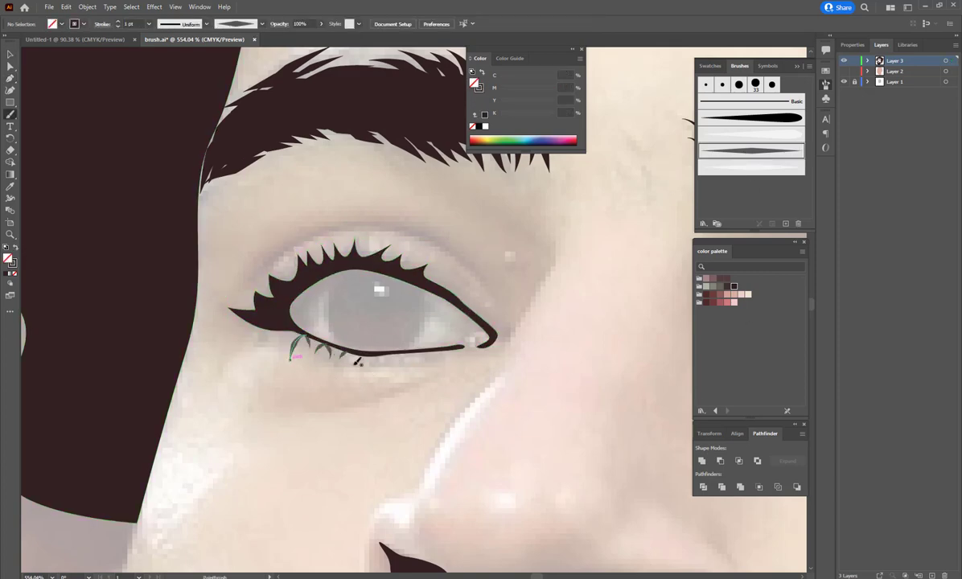
{"action": "scroll", "coordinate": [495, 290], "scroll_direction": "down", "scroll_amount": 5}
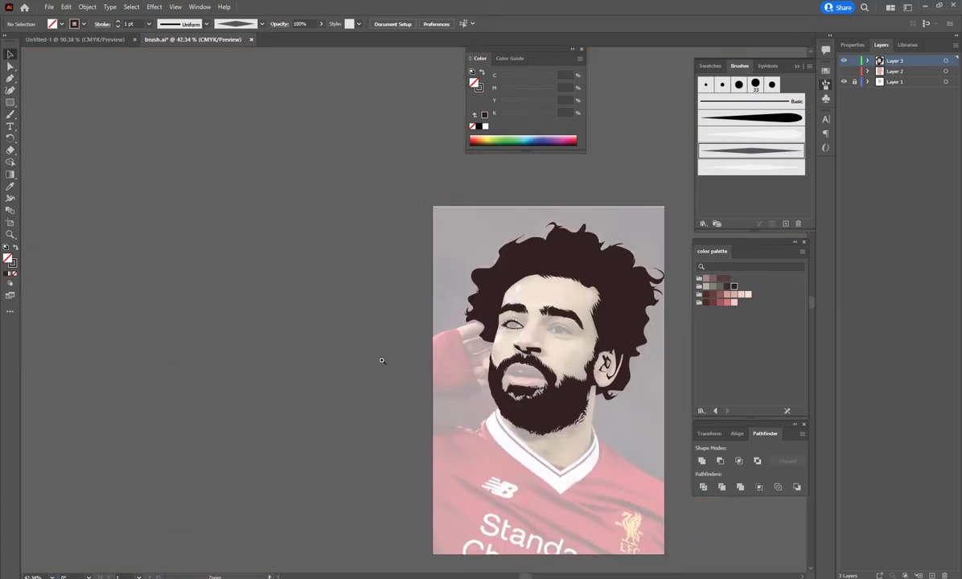
{"action": "scroll", "coordinate": [494, 282], "scroll_direction": "up", "scroll_amount": 5}
{"action": "left_click_drag", "start_coordinate": [355, 314], "coordinate": [510, 243]}
{"action": "left_click", "coordinate": [585, 299]}
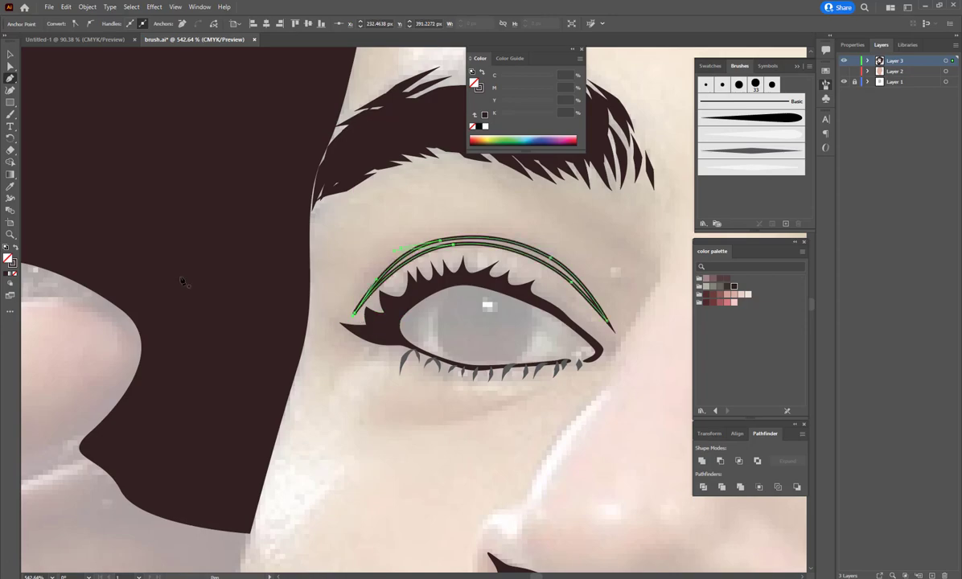
{"action": "left_click", "coordinate": [100, 238], "text": "ctrl"}
Step: Start tracing the dark iris of the left eye with the Pen tool
{"action": "scroll", "coordinate": [459, 255], "scroll_direction": "down", "scroll_amount": 3}
{"action": "left_click", "coordinate": [155, 7]}
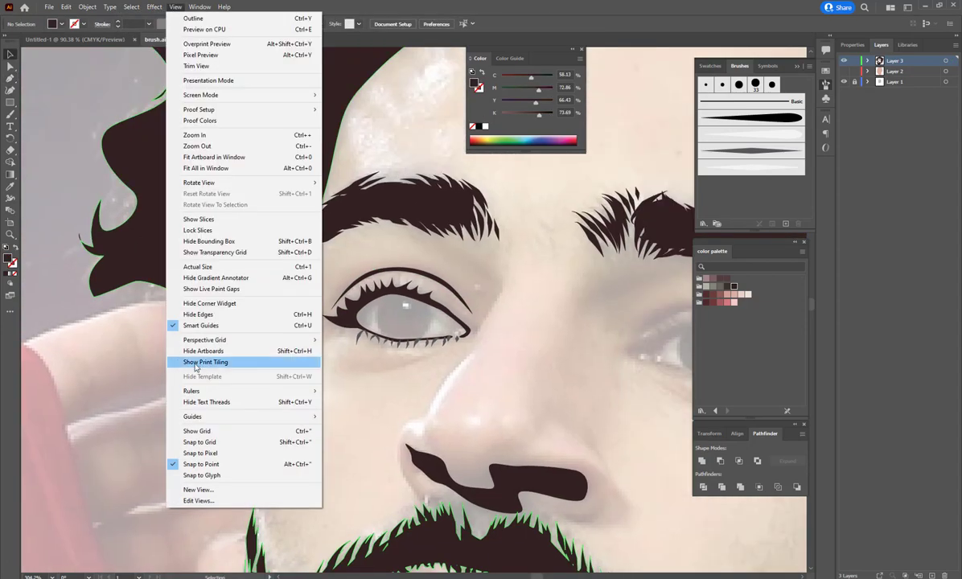
{"action": "key", "text": "Escape"}
{"action": "scroll", "coordinate": [408, 365], "scroll_direction": "right", "scroll_amount": 3}
{"action": "scroll", "coordinate": [266, 302], "scroll_direction": "up", "scroll_amount": 3}
{"action": "scroll", "coordinate": [241, 298], "scroll_direction": "down", "scroll_amount": 4}
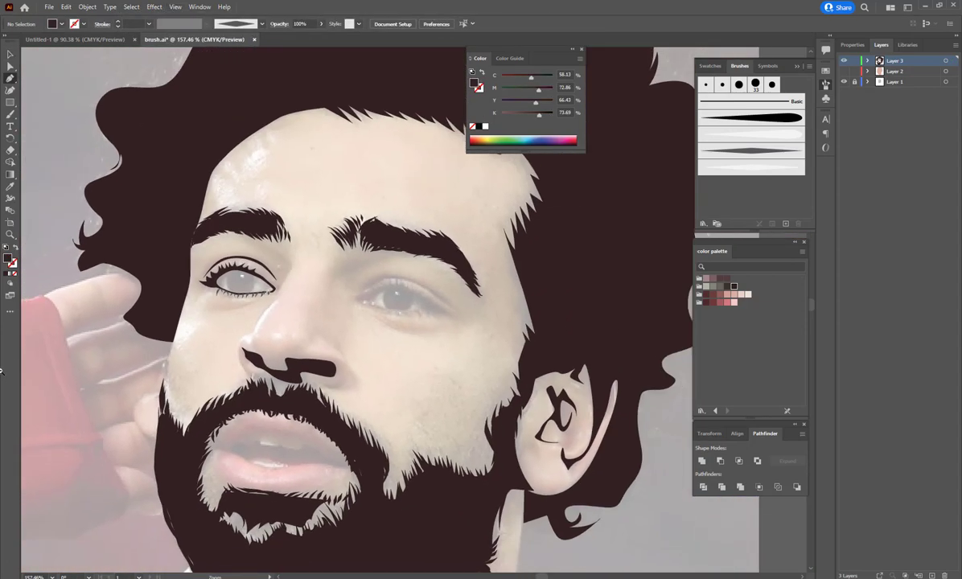
{"action": "scroll", "coordinate": [242, 298], "scroll_direction": "up", "scroll_amount": 4}
{"action": "left_click", "coordinate": [236, 310]}
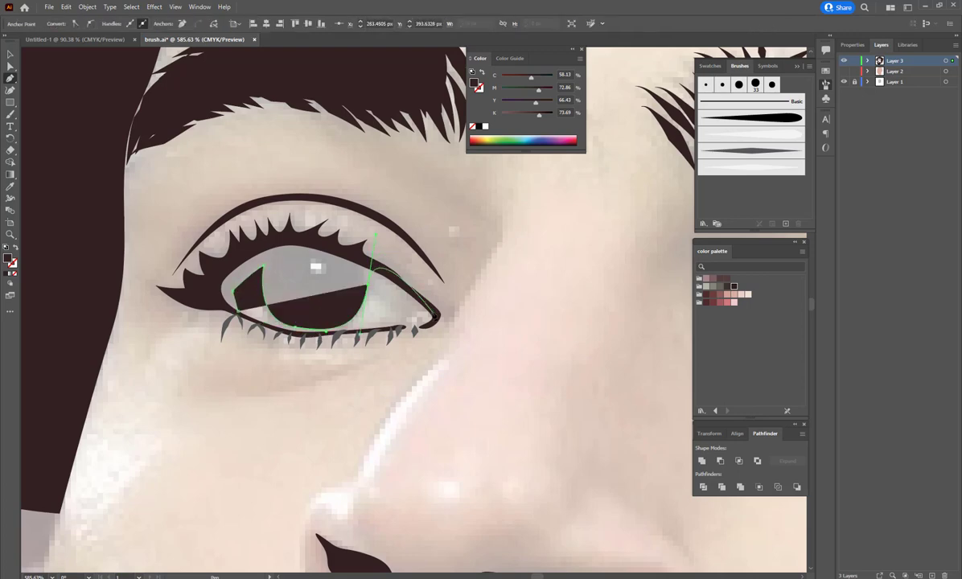
{"action": "key", "text": "v"}
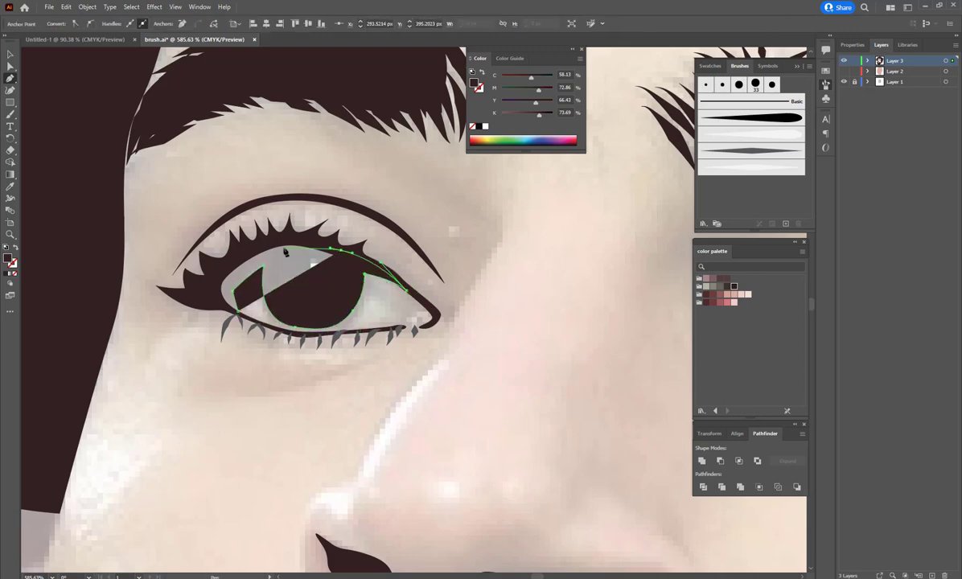
{"action": "scroll", "coordinate": [317, 348], "scroll_direction": "down", "scroll_amount": 4}
{"action": "scroll", "coordinate": [318, 348], "scroll_direction": "up", "scroll_amount": 3}
Step: Trace the right eye's upper and lower lids with the Pen tool
{"action": "scroll", "coordinate": [398, 251], "scroll_direction": "up", "scroll_amount": 2}
{"action": "key", "text": "p"}
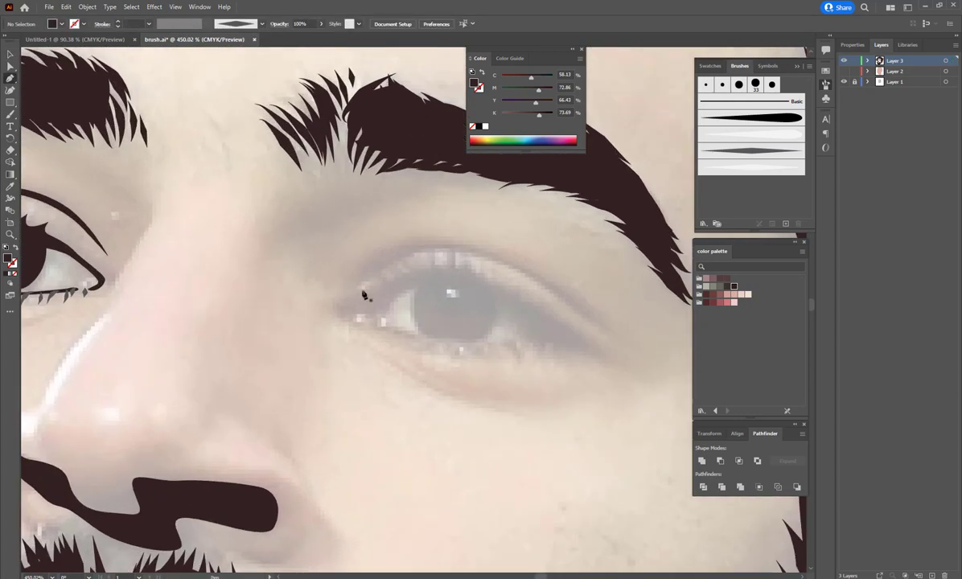
{"action": "left_click", "coordinate": [338, 305]}
{"action": "left_click", "coordinate": [368, 295]}
{"action": "left_click", "coordinate": [410, 276]}
{"action": "left_click", "coordinate": [481, 278]}
{"action": "left_click", "coordinate": [573, 331]}
{"action": "left_click", "coordinate": [603, 351]}
{"action": "left_click", "coordinate": [532, 344]}
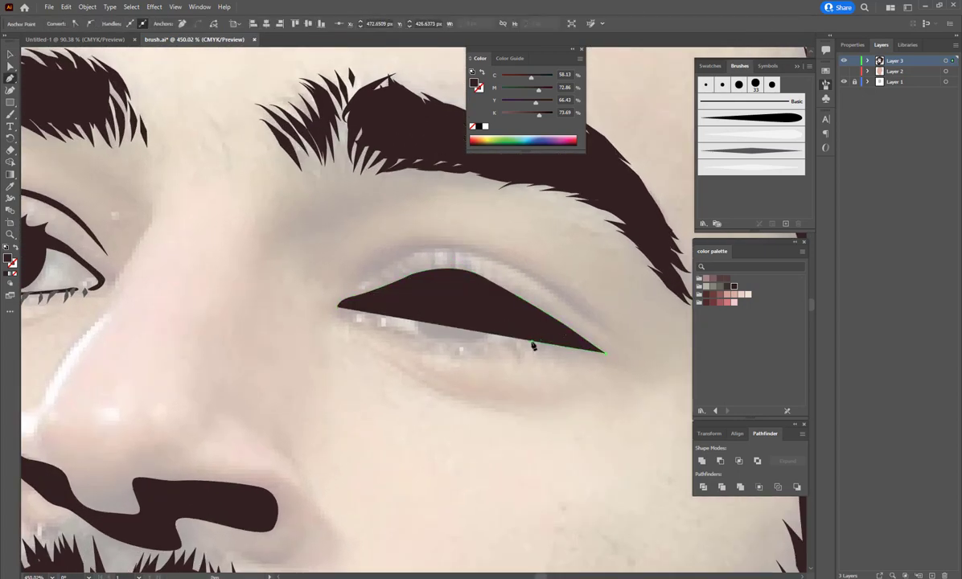
{"action": "left_click", "coordinate": [460, 347]}
{"action": "left_click", "coordinate": [444, 346]}
Step: Close the right eye path with an iris curve and give it a dark fill
{"action": "key", "text": "shift+x"}
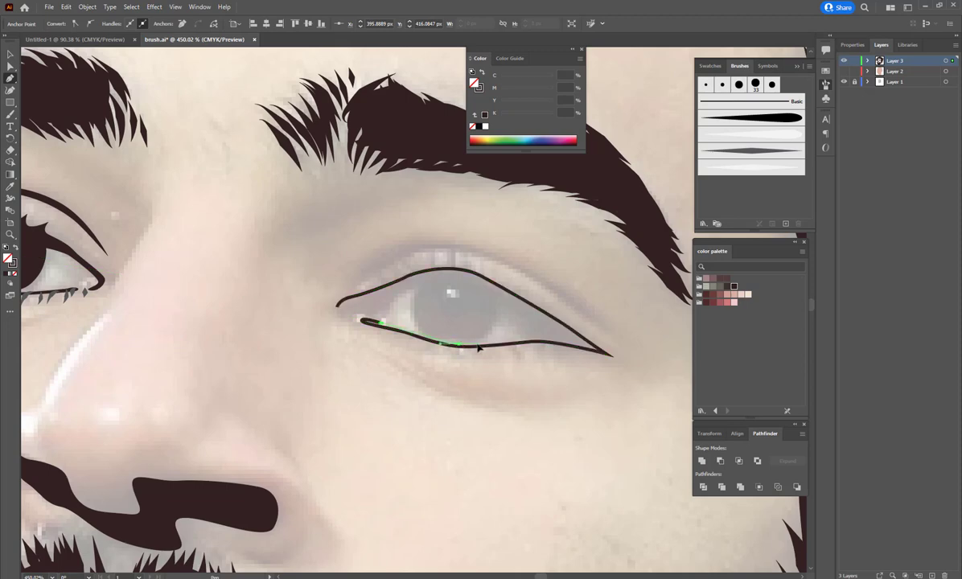
{"action": "left_click", "coordinate": [500, 305]}
{"action": "left_click", "coordinate": [412, 285]}
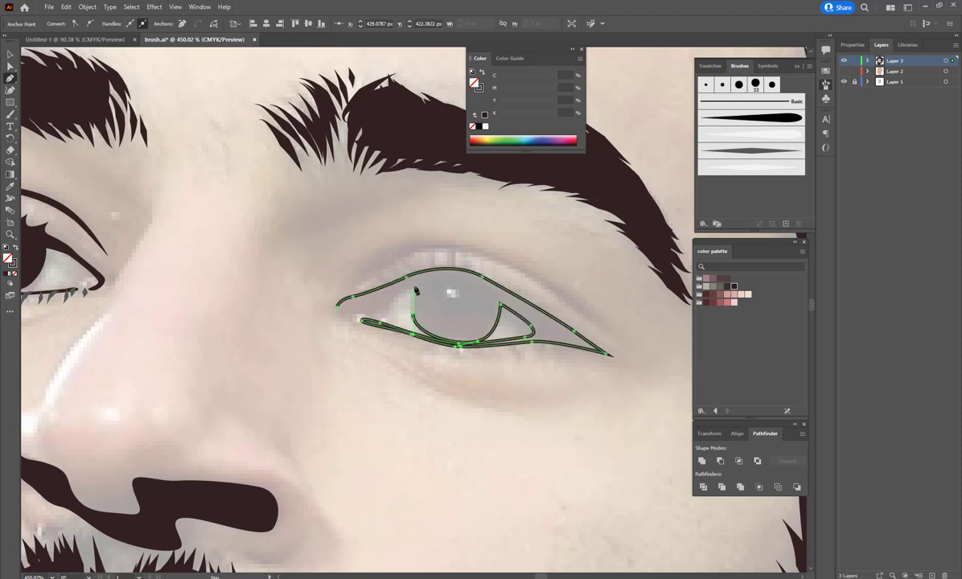
{"action": "key", "text": "shift+x"}
{"action": "key", "text": "ctrl+shift+a"}
Step: Paint the eyelid crease line above the right eye's upper lid
{"action": "key", "text": "b"}
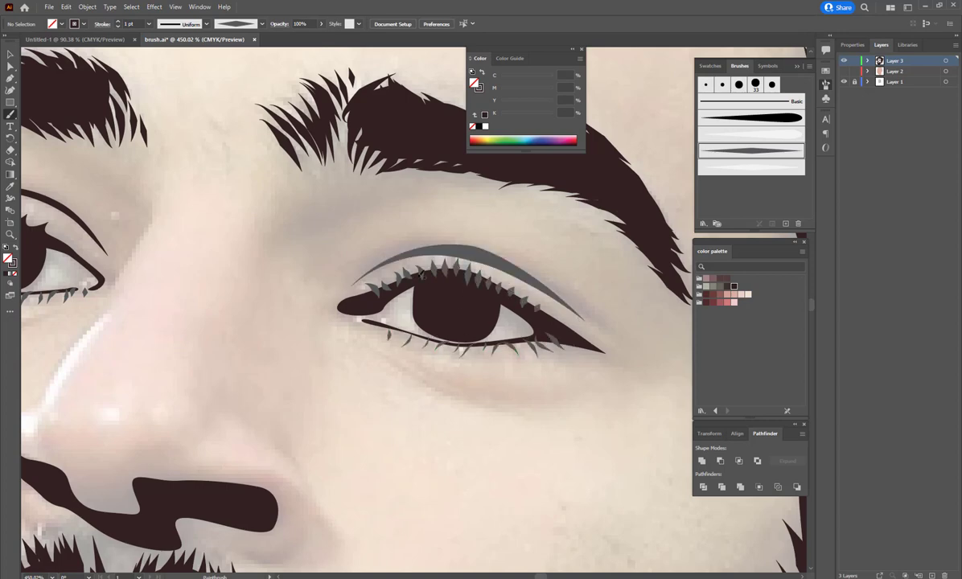
{"action": "key", "text": "p"}
{"action": "left_click_drag", "start_coordinate": [354, 286], "coordinate": [451, 251]}
{"action": "left_click", "coordinate": [451, 250]}
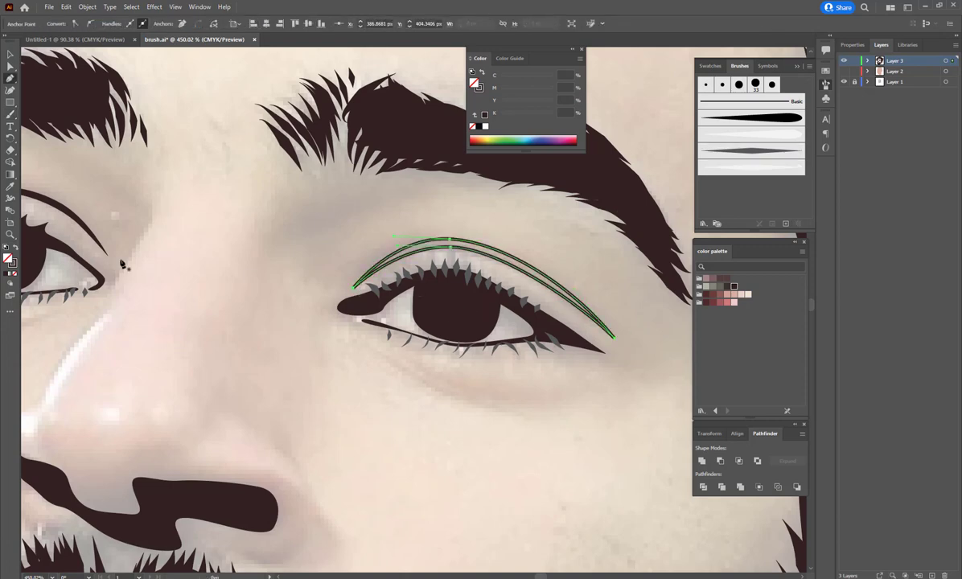
{"action": "key", "text": "ctrl+shift+a"}
Step: Select all strokes with the same appearance and expand them into filled shapes
{"action": "key", "text": "v"}
{"action": "key", "text": "ctrl+0"}
{"action": "left_click", "coordinate": [461, 241]}
{"action": "left_click", "coordinate": [131, 7]}
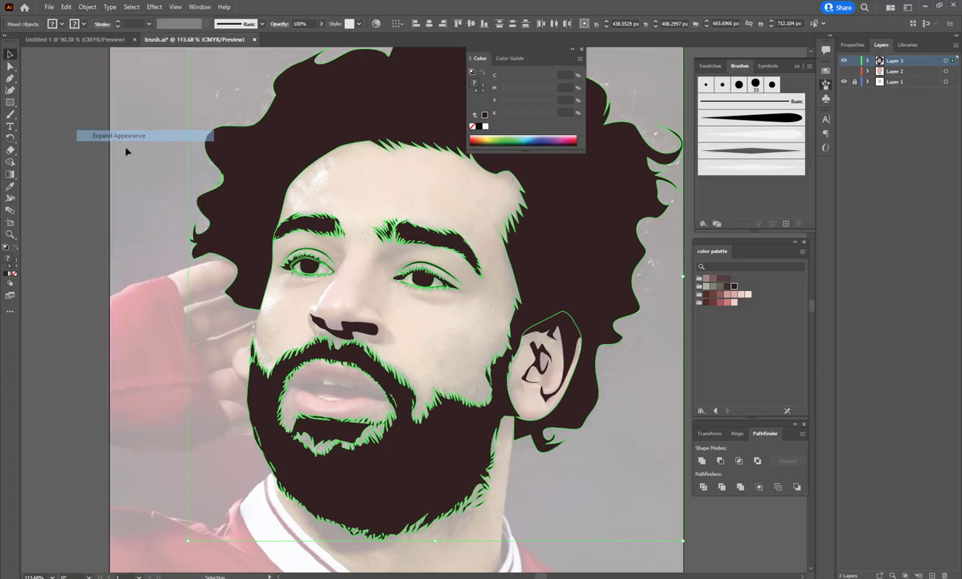
{"action": "left_click", "coordinate": [145, 133]}
{"action": "key", "text": "ctrl+shift+a"}
Step: Start a Pen outline at the left lip corner, curving along the upper lip
{"action": "scroll", "coordinate": [306, 338], "scroll_direction": "up", "scroll_amount": 3}
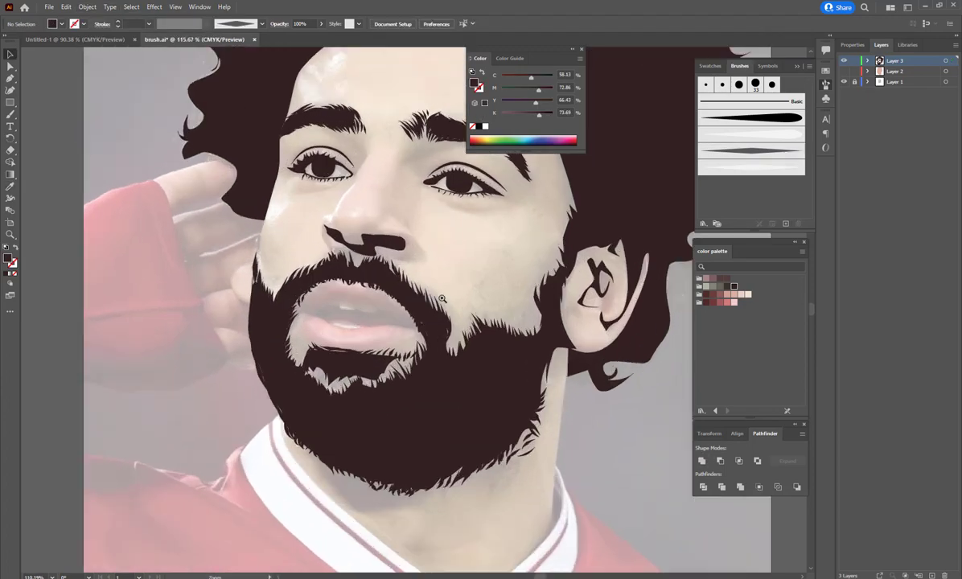
{"action": "scroll", "coordinate": [301, 326], "scroll_direction": "up", "scroll_amount": 3}
{"action": "key", "text": "p"}
{"action": "scroll", "coordinate": [301, 326], "scroll_direction": "down", "scroll_amount": 1}
{"action": "left_click", "coordinate": [261, 325]}
{"action": "left_click_drag", "start_coordinate": [233, 293], "coordinate": [300, 322]}
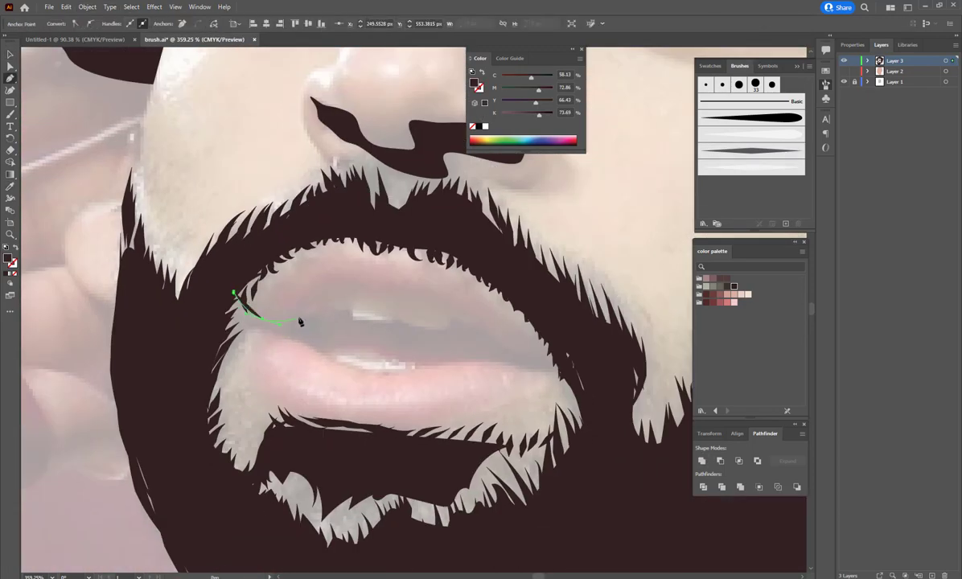
Step: Finish the mouth opening along the upper and lower lips and close it
{"action": "left_click", "coordinate": [454, 322]}
{"action": "left_click", "coordinate": [485, 332]}
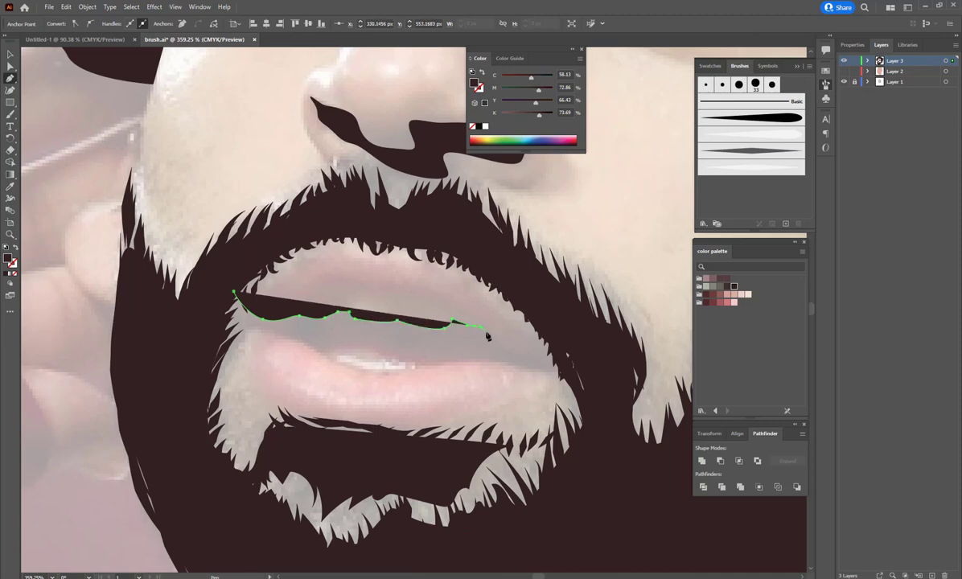
{"action": "left_click", "coordinate": [549, 369]}
{"action": "left_click", "coordinate": [504, 360]}
{"action": "left_click", "coordinate": [441, 360]}
{"action": "left_click", "coordinate": [390, 346]}
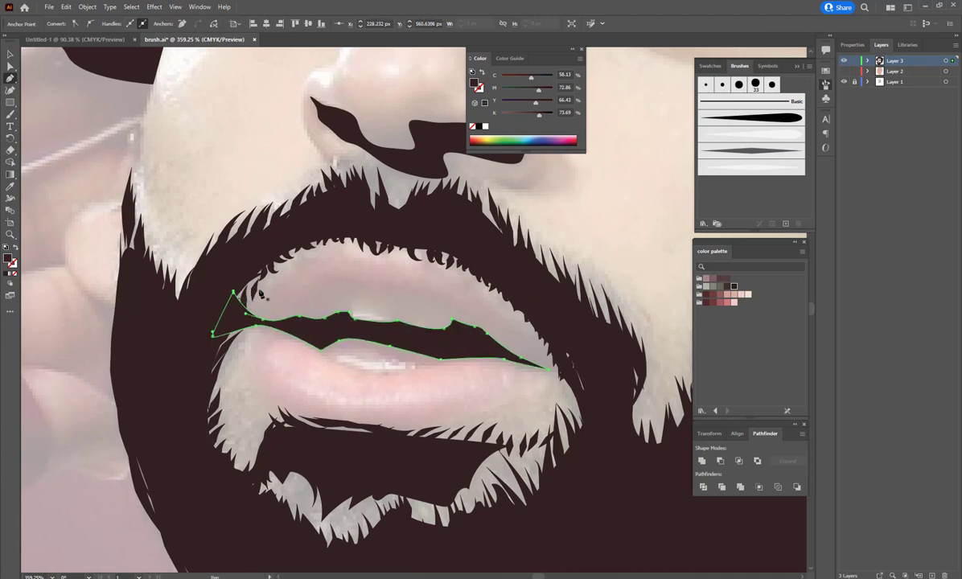
{"action": "key", "text": "ctrl+shift+a"}
{"action": "key", "text": "v"}
{"action": "key", "text": "ctrl+0"}
Step: Draw a curved nostril shape on the nose
{"action": "scroll", "coordinate": [456, 371], "scroll_direction": "up", "scroll_amount": 4}
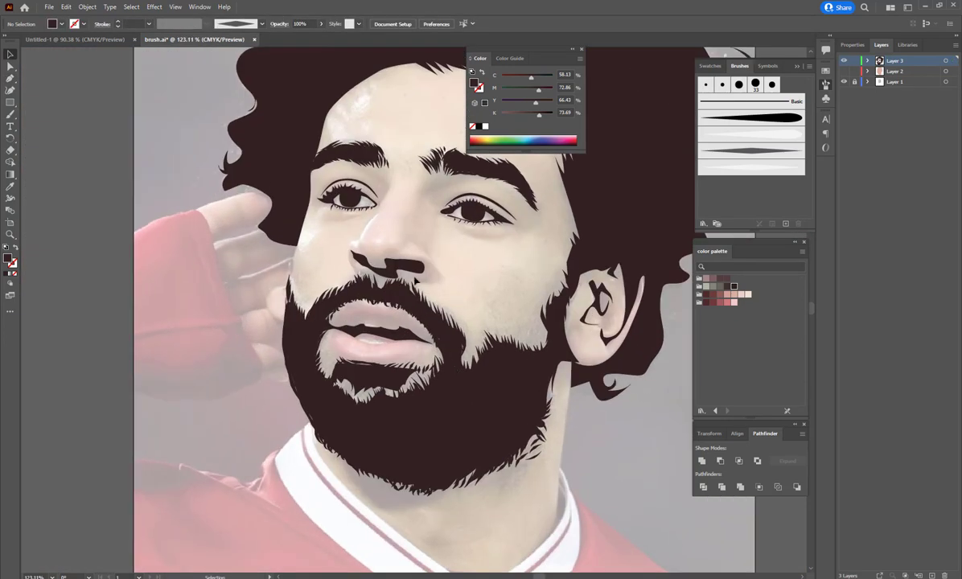
{"action": "left_click_drag", "start_coordinate": [322, 218], "coordinate": [440, 289]}
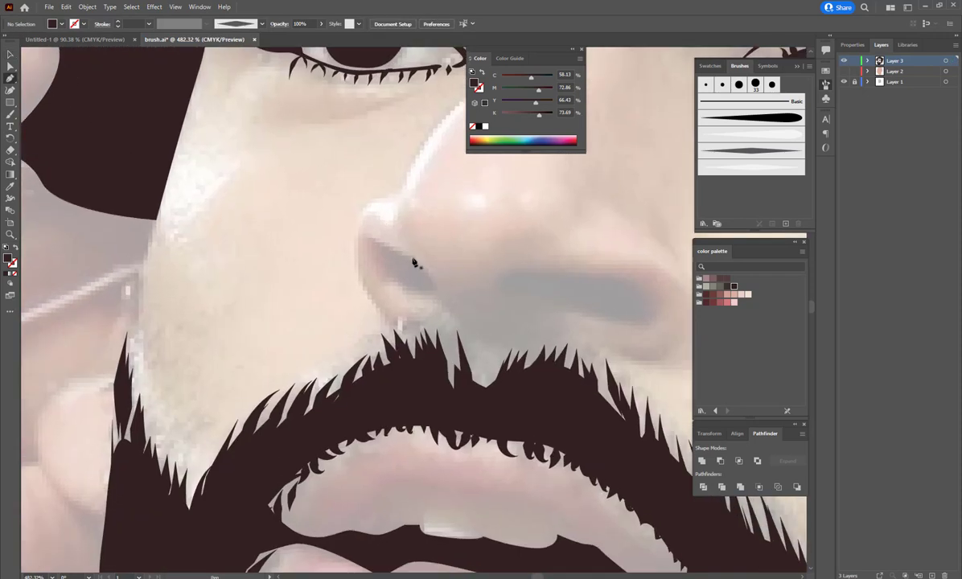
{"action": "mouse_move", "coordinate": [378, 240]}
{"action": "left_mouse_down"}
{"action": "mouse_move", "coordinate": [380, 264]}
{"action": "mouse_move", "coordinate": [410, 293]}
{"action": "left_mouse_up"}
{"action": "scroll", "coordinate": [427, 270], "scroll_direction": "right", "scroll_amount": 3}
{"action": "left_click", "coordinate": [460, 266]}
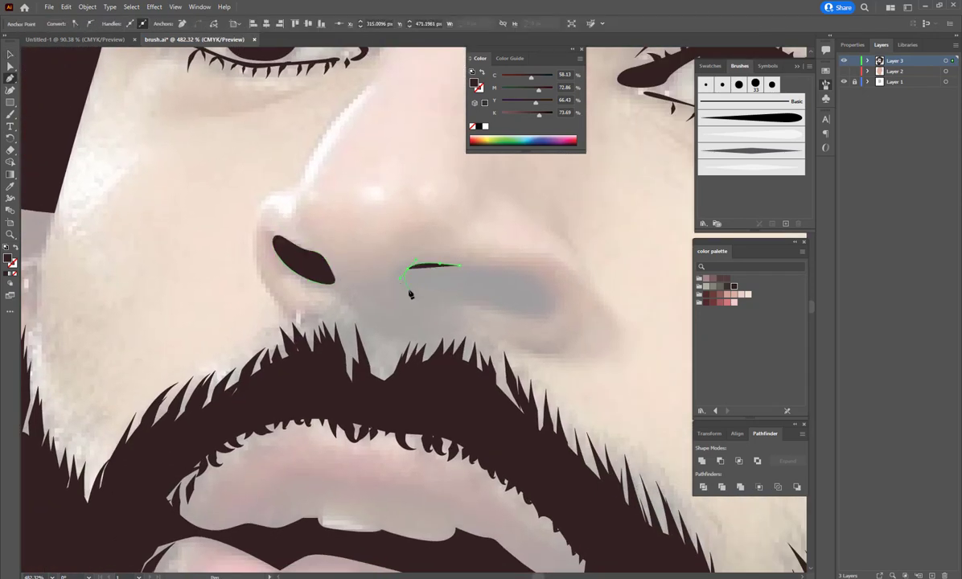
{"action": "left_click", "coordinate": [458, 267]}
{"action": "key", "text": "ctrl+0"}
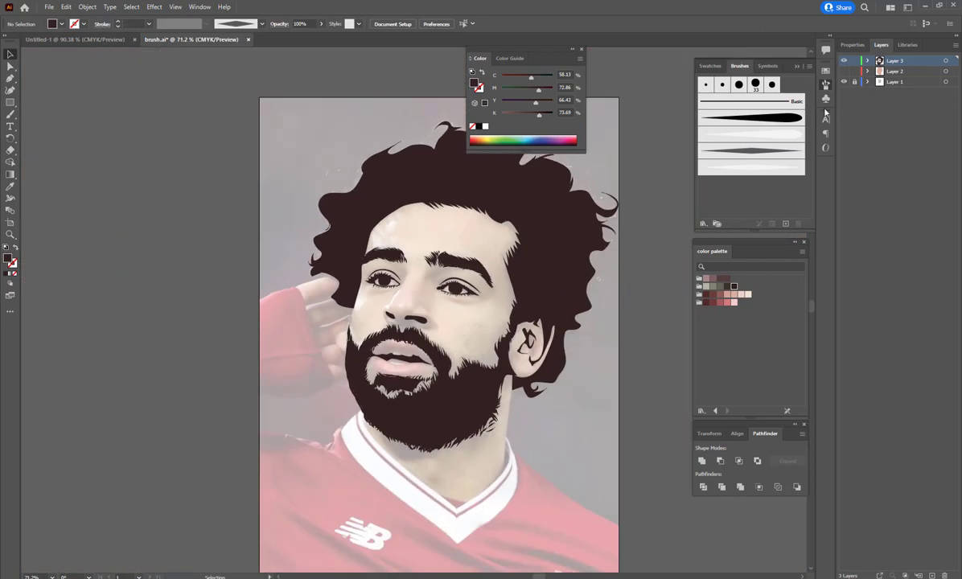
Step: Draw a dark line down the edge of the neck
{"action": "left_click_drag", "start_coordinate": [474, 335], "coordinate": [510, 281]}
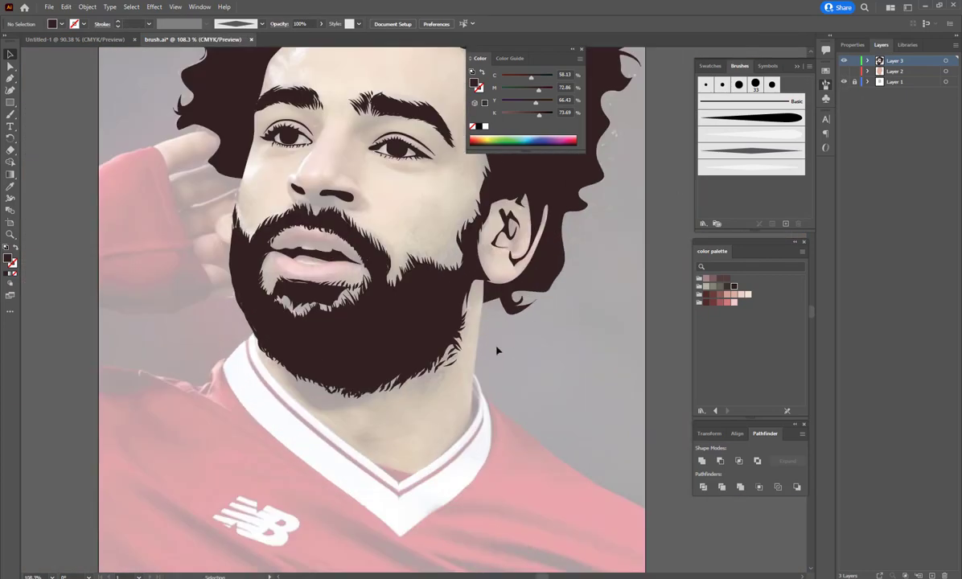
{"action": "left_click", "coordinate": [484, 281]}
{"action": "scroll", "coordinate": [468, 418], "scroll_direction": "down", "scroll_amount": 3}
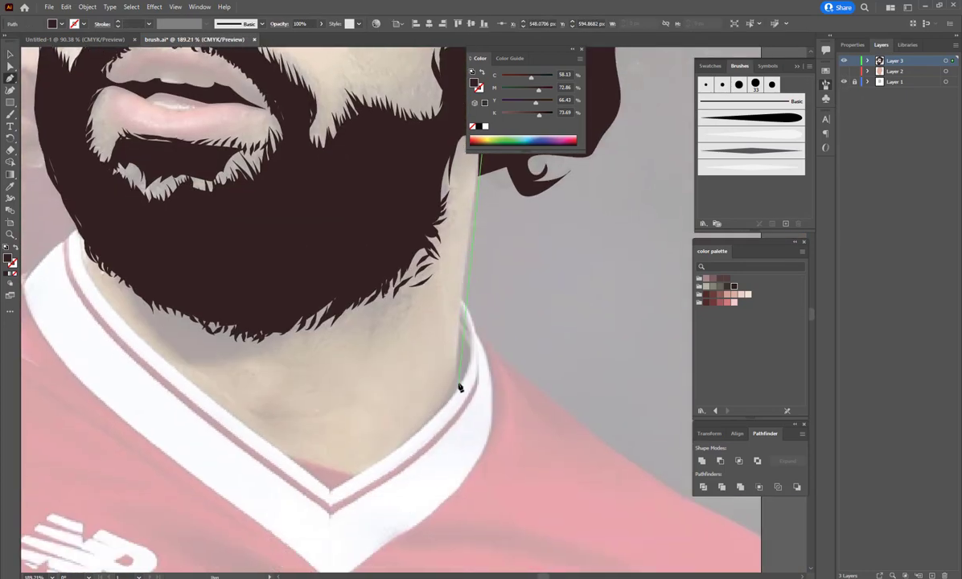
{"action": "scroll", "coordinate": [455, 314], "scroll_direction": "up", "scroll_amount": 3}
{"action": "scroll", "coordinate": [483, 346], "scroll_direction": "left", "scroll_amount": 2}
{"action": "scroll", "coordinate": [483, 346], "scroll_direction": "left", "scroll_amount": 3}
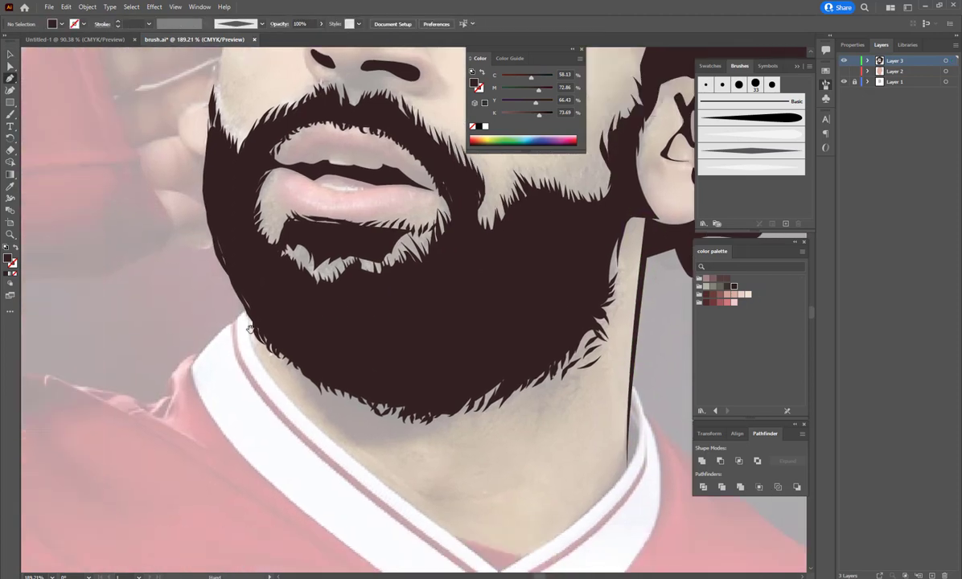
Step: Draw a curved dark line from the beard's left edge down the left jaw
{"action": "left_click", "coordinate": [253, 300]}
{"action": "left_click_drag", "start_coordinate": [186, 363], "coordinate": [169, 392]}
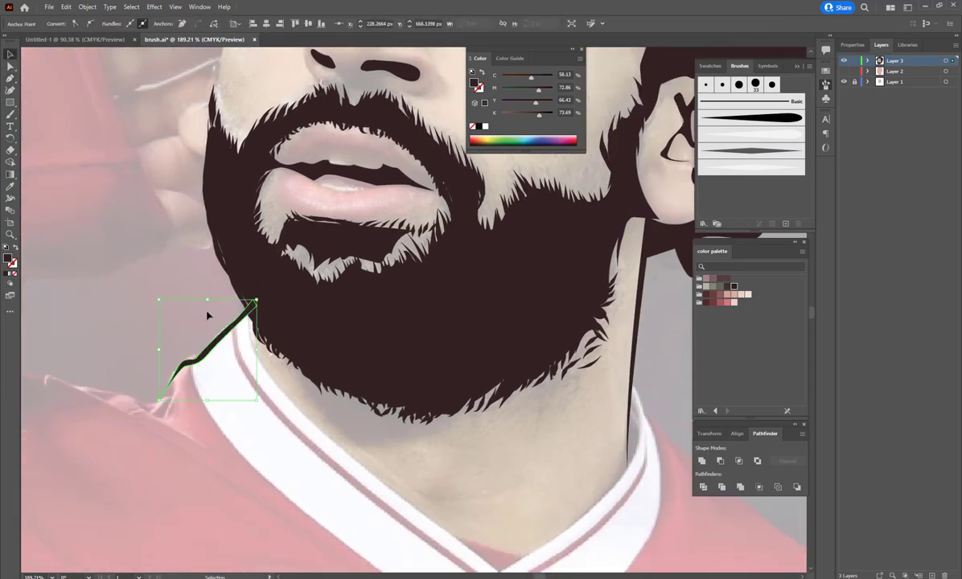
{"action": "left_click", "coordinate": [207, 316], "text": "ctrl"}
{"action": "key", "text": "ctrl+0"}
{"action": "left_click", "coordinate": [844, 71]}
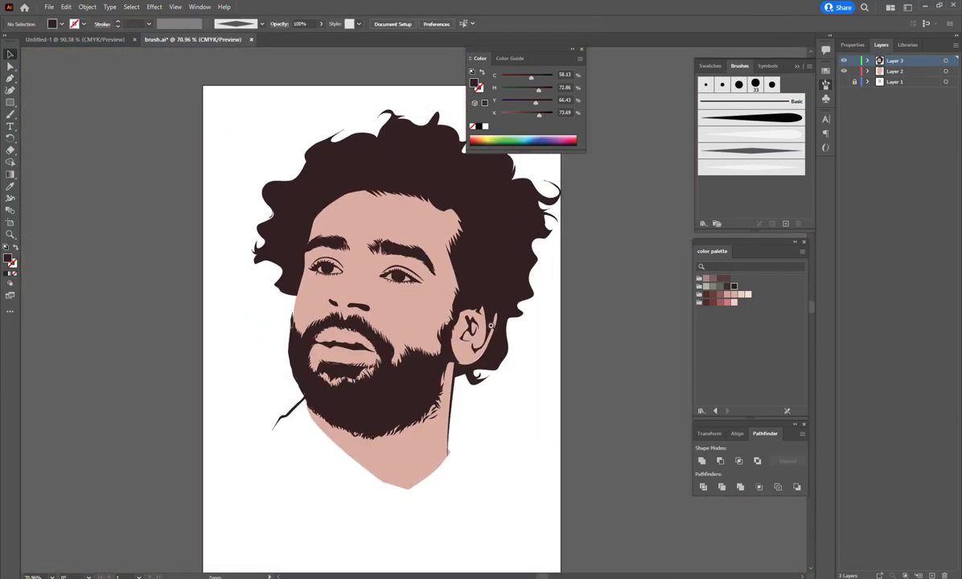
Step: Brush a tapered outline along the raised hand's sleeve edge
{"action": "scroll", "coordinate": [268, 344], "scroll_direction": "up", "scroll_amount": 5}
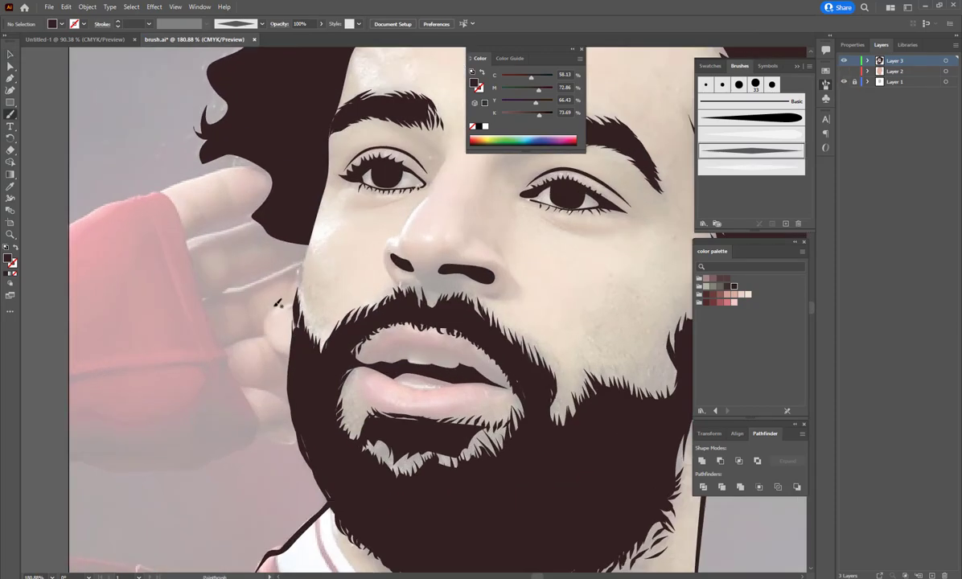
{"action": "left_click_drag", "start_coordinate": [239, 378], "coordinate": [173, 471]}
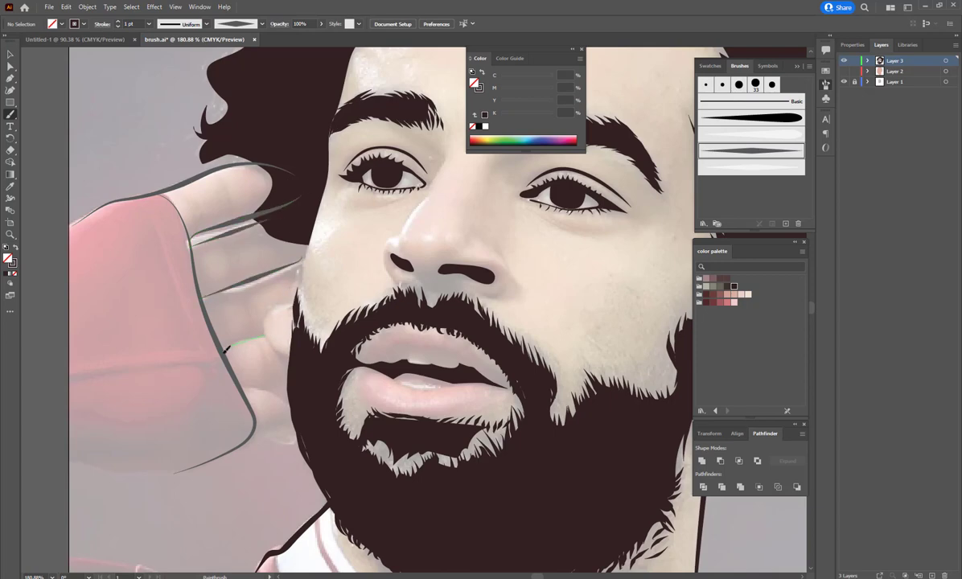
{"action": "scroll", "coordinate": [274, 308], "scroll_direction": "left", "scroll_amount": 2}
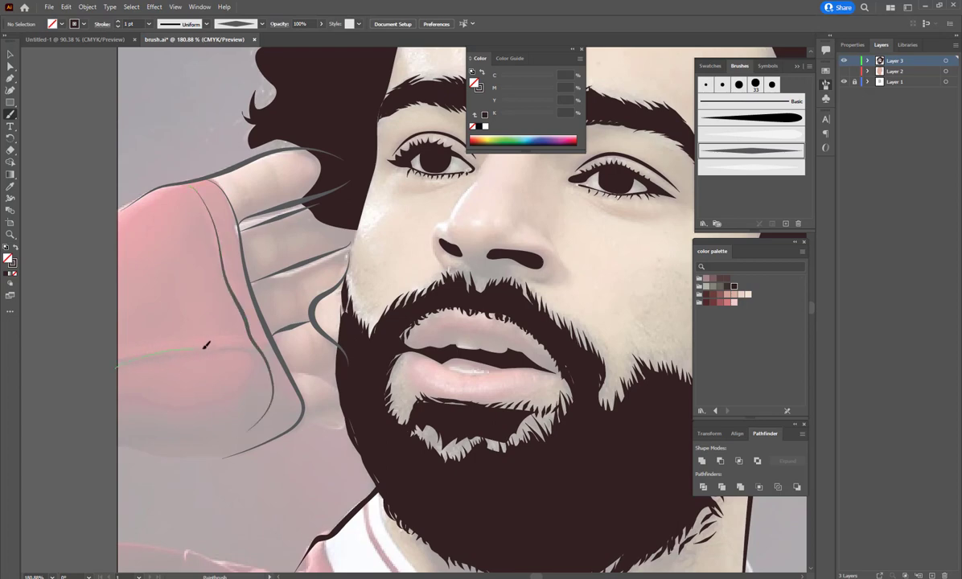
{"action": "key", "text": "ctrl+plus"}
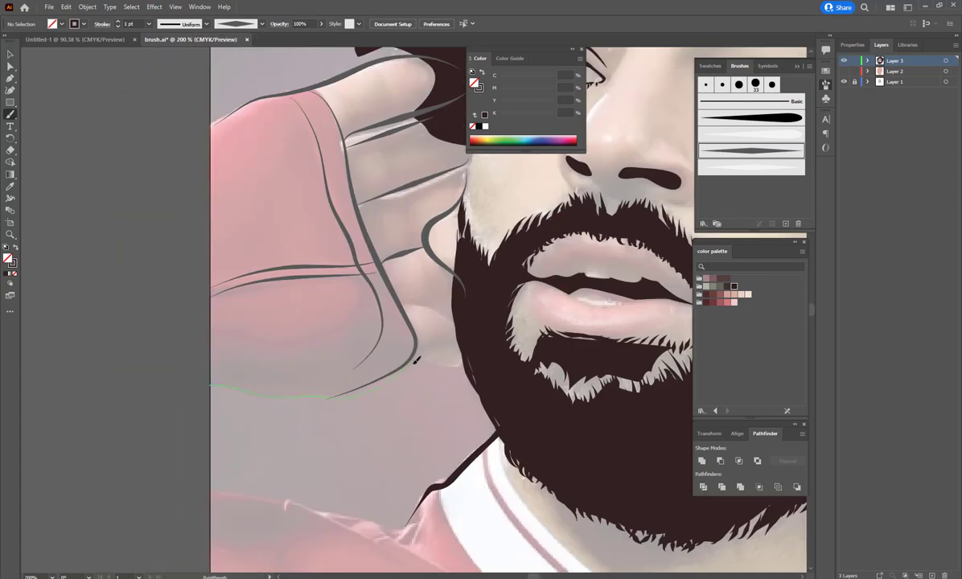
{"action": "scroll", "coordinate": [417, 362], "scroll_direction": "down", "scroll_amount": 3}
{"action": "scroll", "coordinate": [318, 361], "scroll_direction": "down", "scroll_amount": 2}
Step: Hide the reference photo, expand all artwork strokes into shapes, then show the skin and shirt fills
{"action": "left_click", "coordinate": [844, 86]}
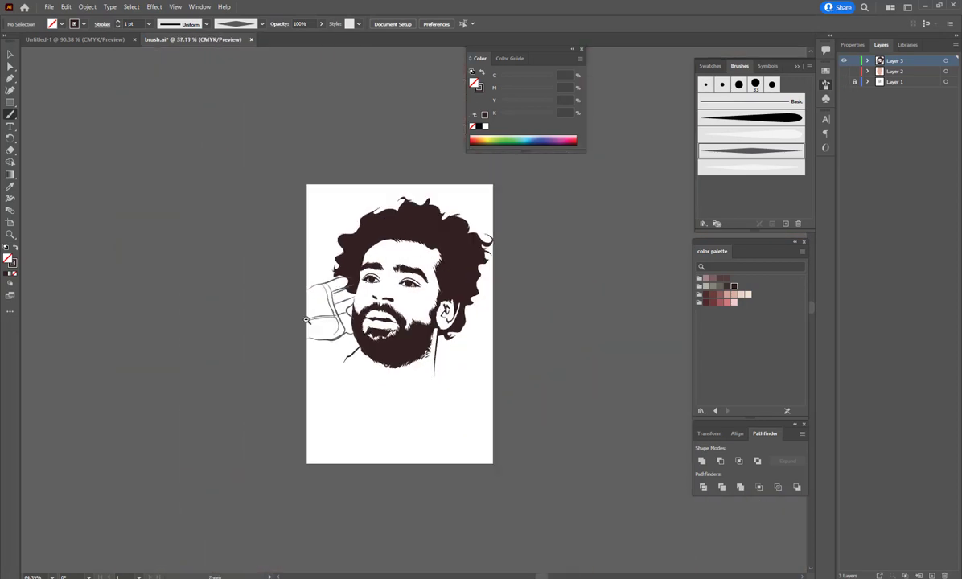
{"action": "scroll", "coordinate": [307, 318], "scroll_direction": "up", "scroll_amount": 2}
{"action": "key", "text": "v"}
{"action": "scroll", "coordinate": [250, 393], "scroll_direction": "up", "scroll_amount": 1}
{"action": "key", "text": "ctrl+a"}
{"action": "left_click", "coordinate": [149, 10]}
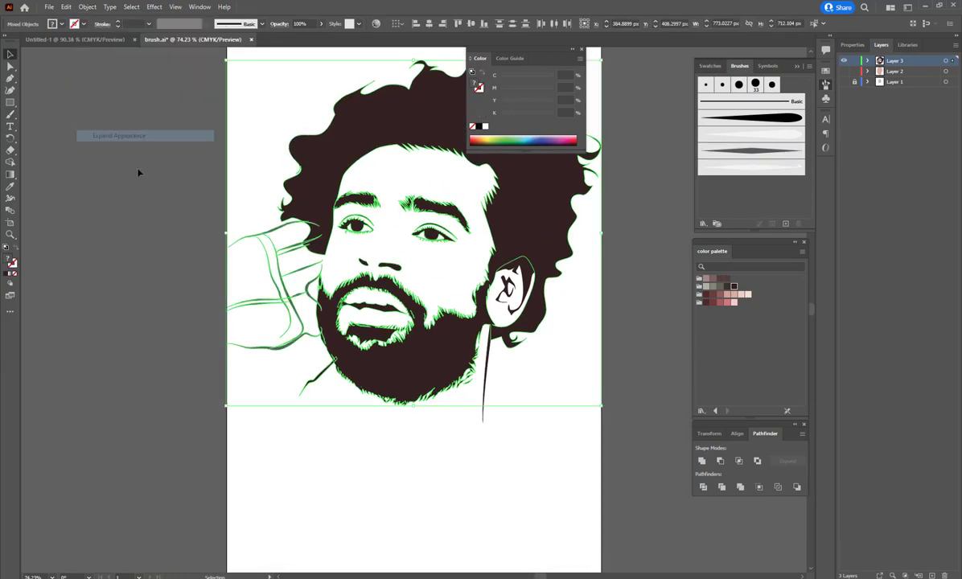
{"action": "left_click", "coordinate": [538, 393]}
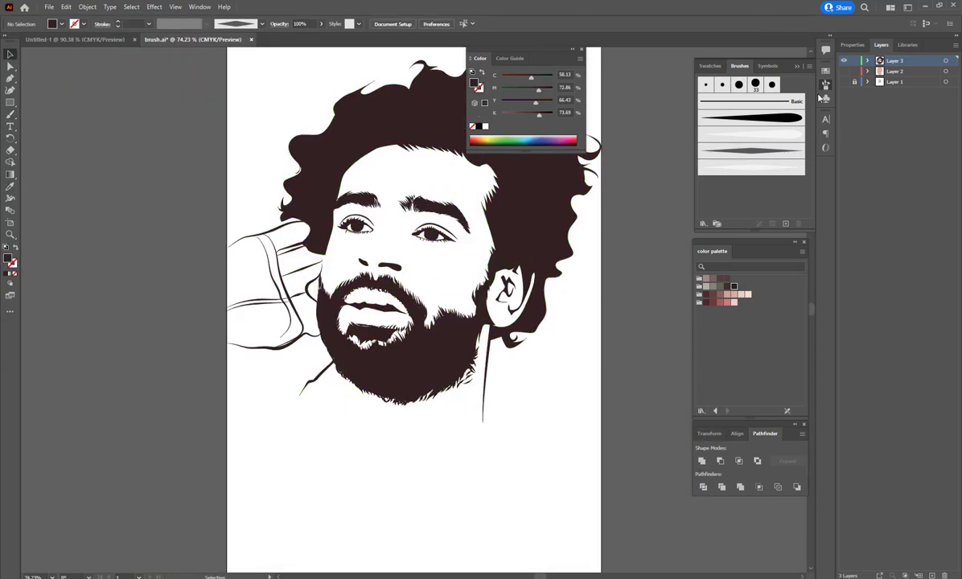
{"action": "left_click", "coordinate": [843, 71]}
Step: Start the neck shadow at the jaw, curving it around the collar V
{"action": "left_click", "coordinate": [844, 81]}
{"action": "scroll", "coordinate": [375, 424], "scroll_direction": "up", "scroll_amount": 4}
{"action": "left_click", "coordinate": [370, 359]}
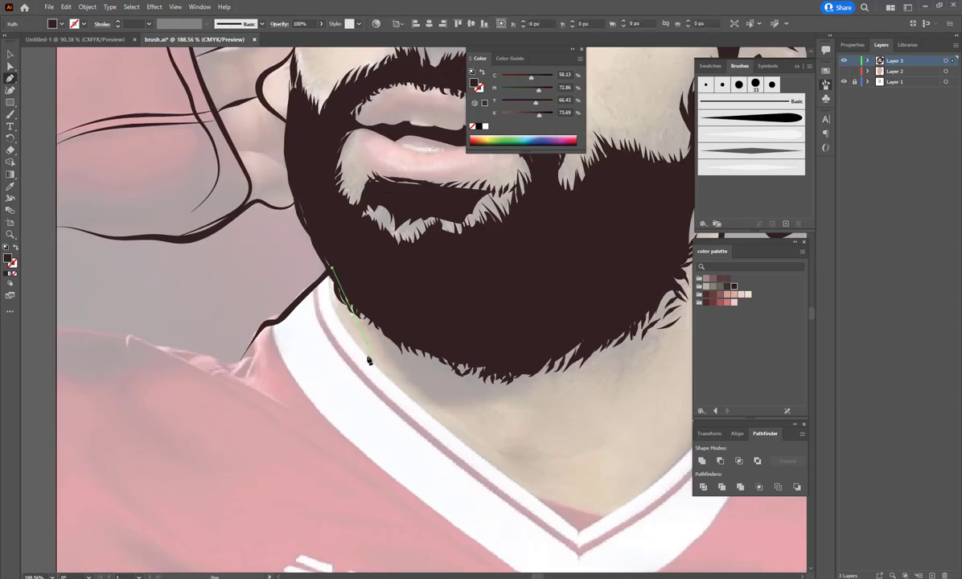
{"action": "scroll", "coordinate": [413, 397], "scroll_direction": "up", "scroll_amount": 1}
{"action": "left_click_drag", "start_coordinate": [508, 471], "coordinate": [572, 410]}
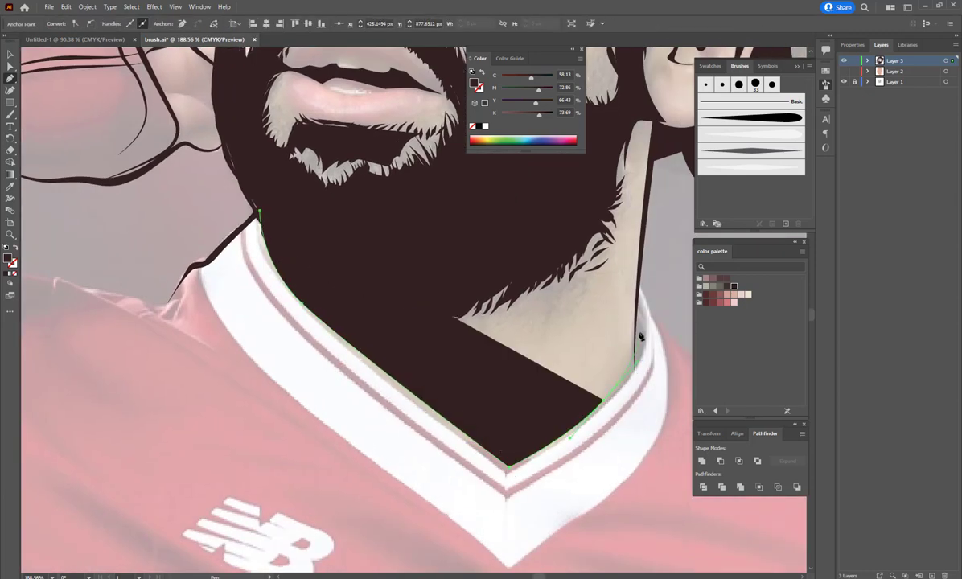
Step: Extend the neck shadow along both collar edges and send it behind the collar
{"action": "left_click", "coordinate": [243, 229]}
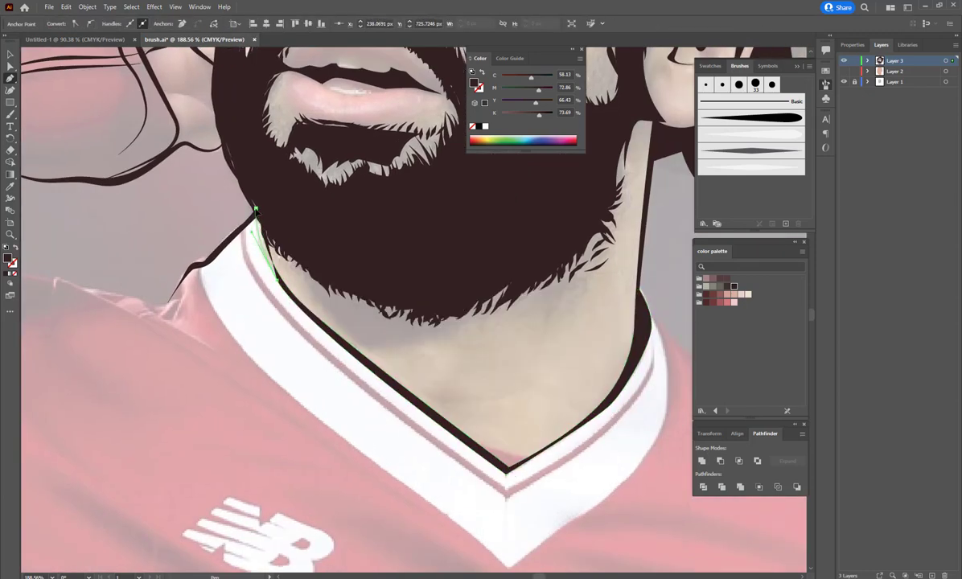
{"action": "left_click", "coordinate": [204, 269]}
{"action": "left_click", "coordinate": [297, 395]}
{"action": "left_click", "coordinate": [497, 552]}
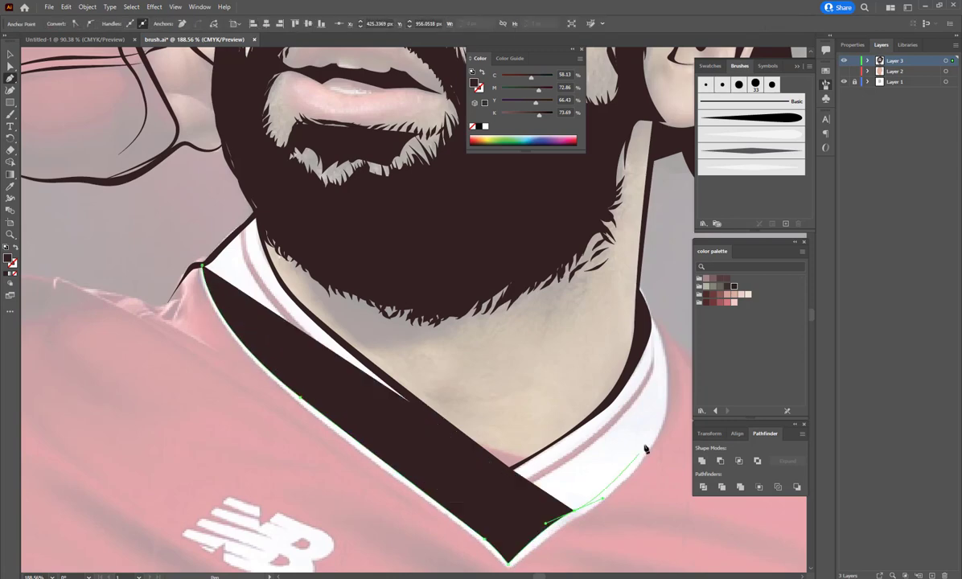
{"action": "left_click", "coordinate": [640, 292]}
{"action": "scroll", "coordinate": [635, 418], "scroll_direction": "down", "scroll_amount": 2}
{"action": "key", "text": "ctrl+shift+bracketleft"}
{"action": "scroll", "coordinate": [622, 403], "scroll_direction": "down", "scroll_amount": 1}
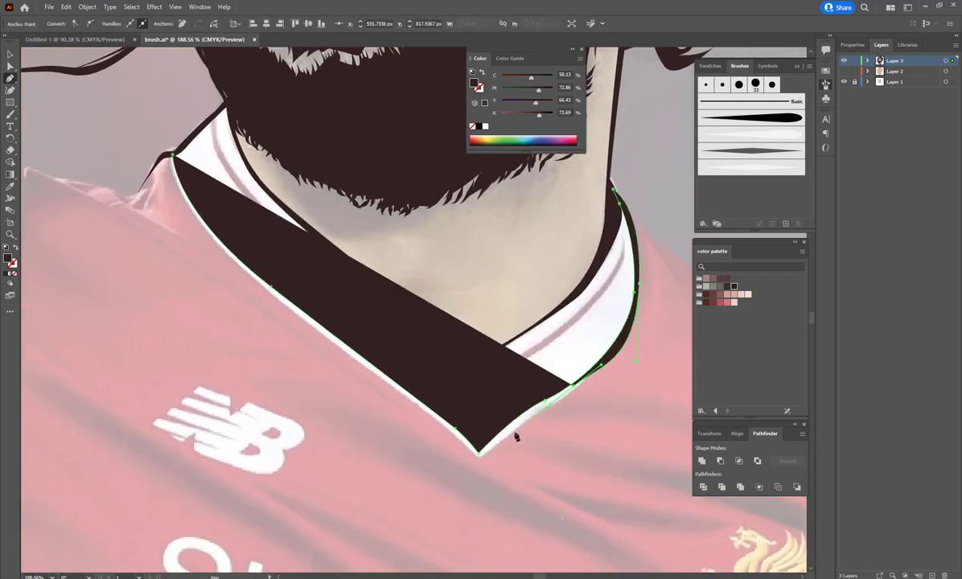
{"action": "key", "text": "v"}
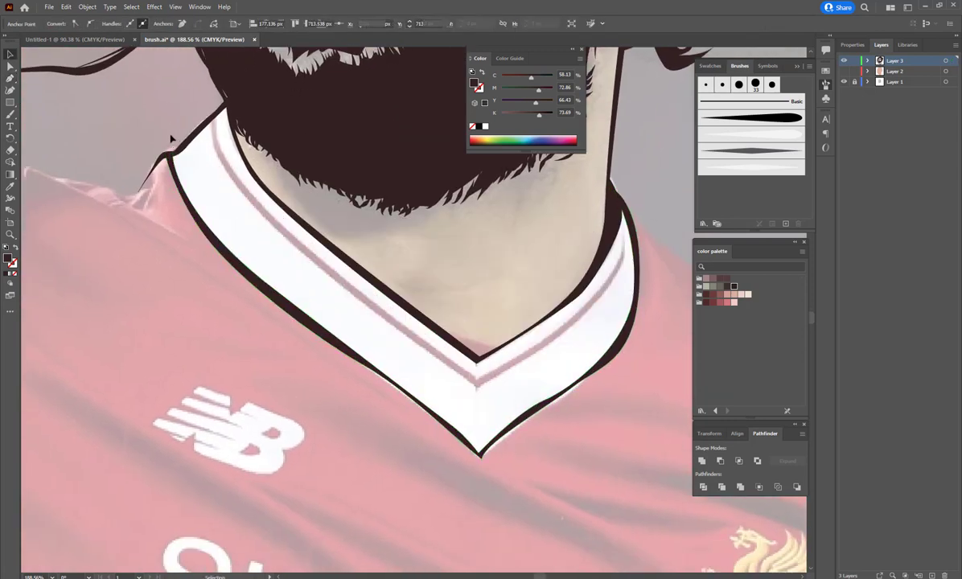
{"action": "scroll", "coordinate": [390, 388], "scroll_direction": "down", "scroll_amount": 5}
Step: Make the inner collar path a dark stroke with no fill and check it in Outline view
{"action": "key", "text": "p"}
{"action": "scroll", "coordinate": [284, 299], "scroll_direction": "up", "scroll_amount": 5}
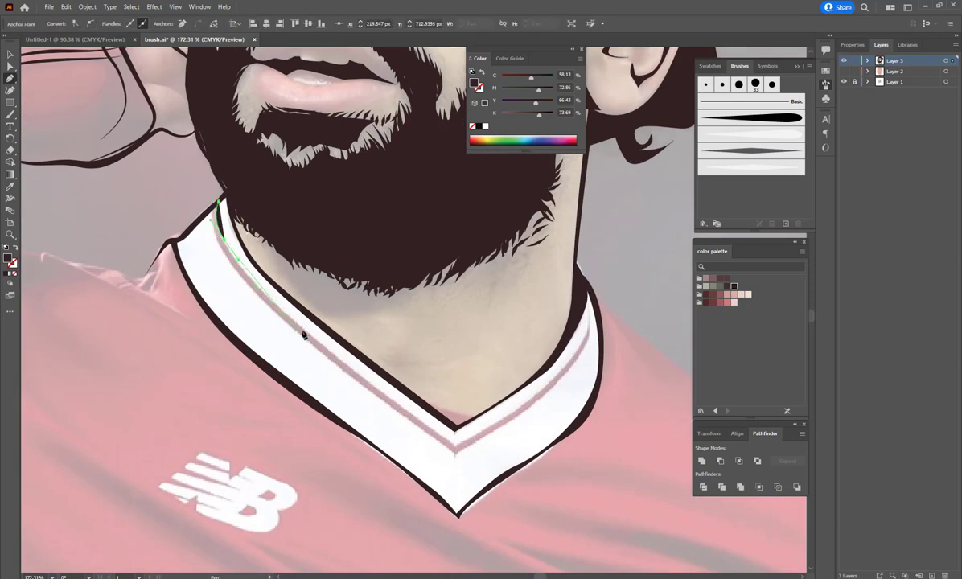
{"action": "key", "text": "shift+x"}
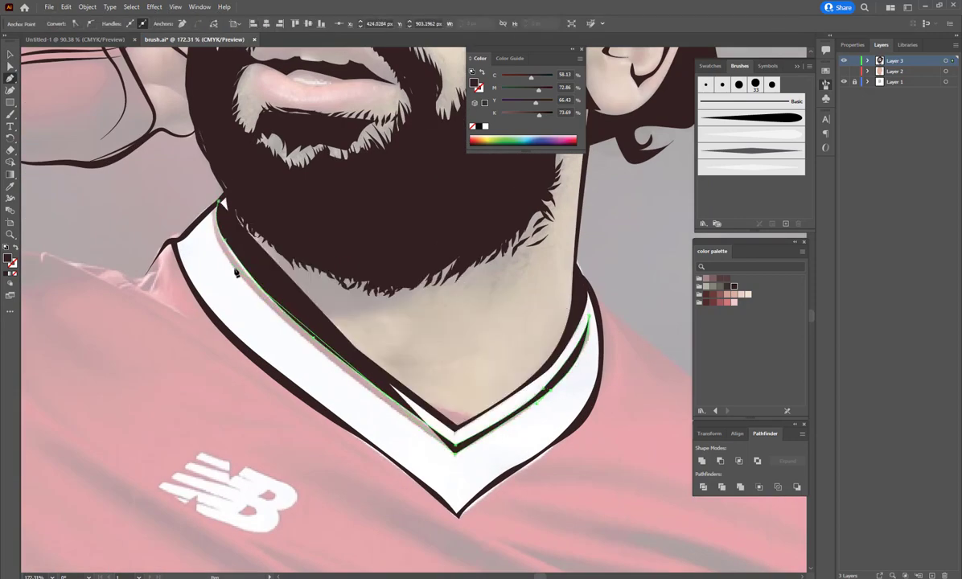
{"action": "key", "text": "ctrl+shift+a"}
{"action": "scroll", "coordinate": [677, 150], "scroll_direction": "down", "scroll_amount": 5}
{"action": "key", "text": "ctrl+y"}
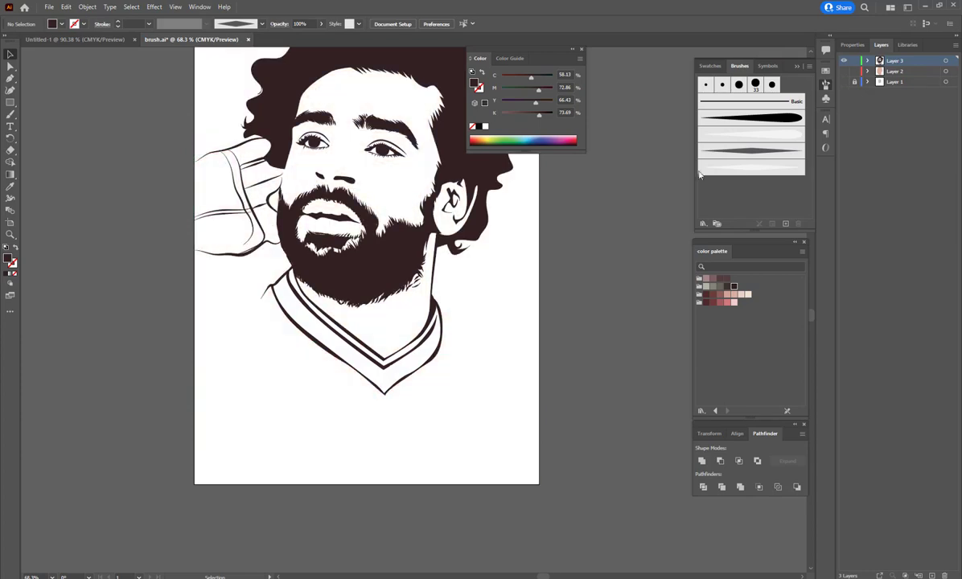
{"action": "key", "text": "ctrl+y"}
{"action": "scroll", "coordinate": [435, 258], "scroll_direction": "up", "scroll_amount": 5}
Step: Outline the right and left shoulders between the collar and the artboard edges
{"action": "left_click", "coordinate": [434, 257]}
{"action": "left_click", "coordinate": [580, 408]}
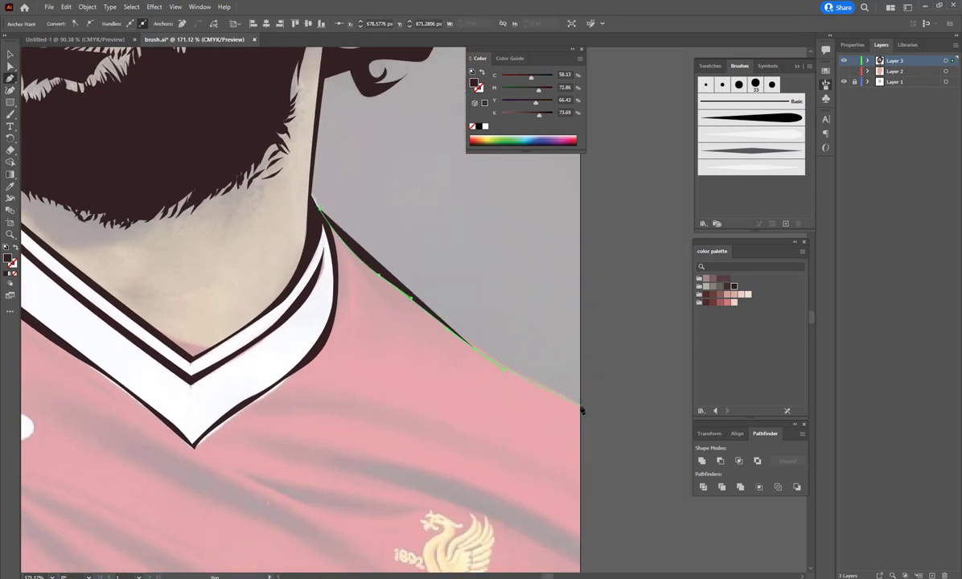
{"action": "scroll", "coordinate": [329, 234], "scroll_direction": "down", "scroll_amount": 5}
{"action": "scroll", "coordinate": [318, 295], "scroll_direction": "up", "scroll_amount": 4}
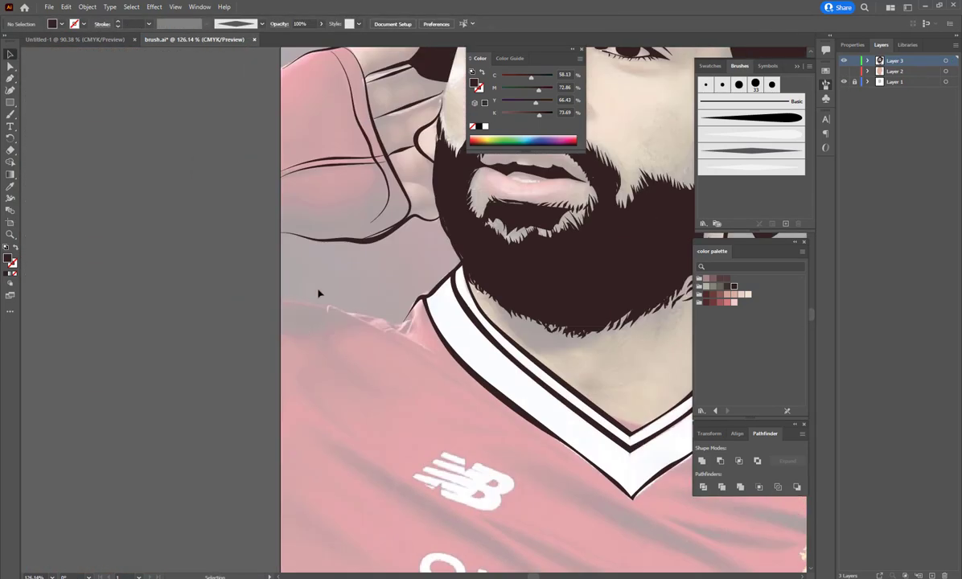
{"action": "left_click", "coordinate": [274, 301]}
{"action": "left_click", "coordinate": [323, 308]}
{"action": "left_click", "coordinate": [377, 318]}
{"action": "left_click", "coordinate": [421, 300]}
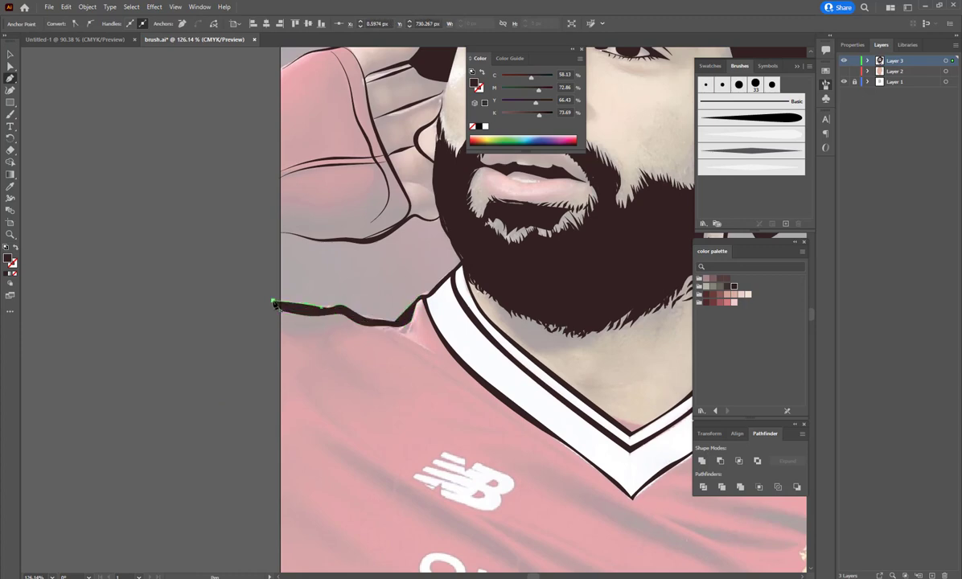
{"action": "key", "text": "v"}
{"action": "scroll", "coordinate": [659, 153], "scroll_direction": "down", "scroll_amount": 3}
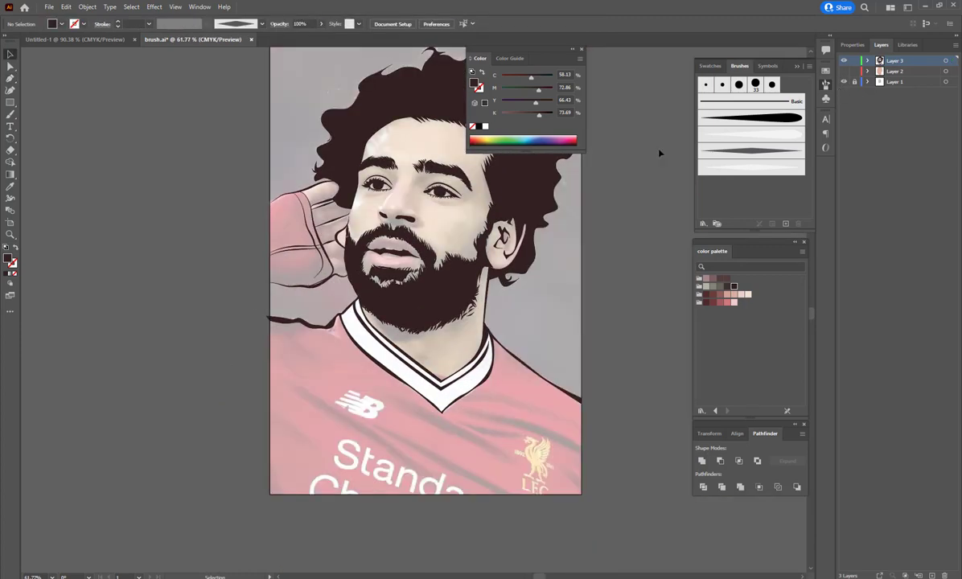
Step: Draw a tapered fold shape below the collar with the Pen tool
{"action": "key", "text": "p"}
{"action": "scroll", "coordinate": [470, 448], "scroll_direction": "up", "scroll_amount": 2}
{"action": "scroll", "coordinate": [470, 449], "scroll_direction": "up", "scroll_amount": 2}
{"action": "left_click", "coordinate": [308, 334]}
{"action": "left_click", "coordinate": [416, 400]}
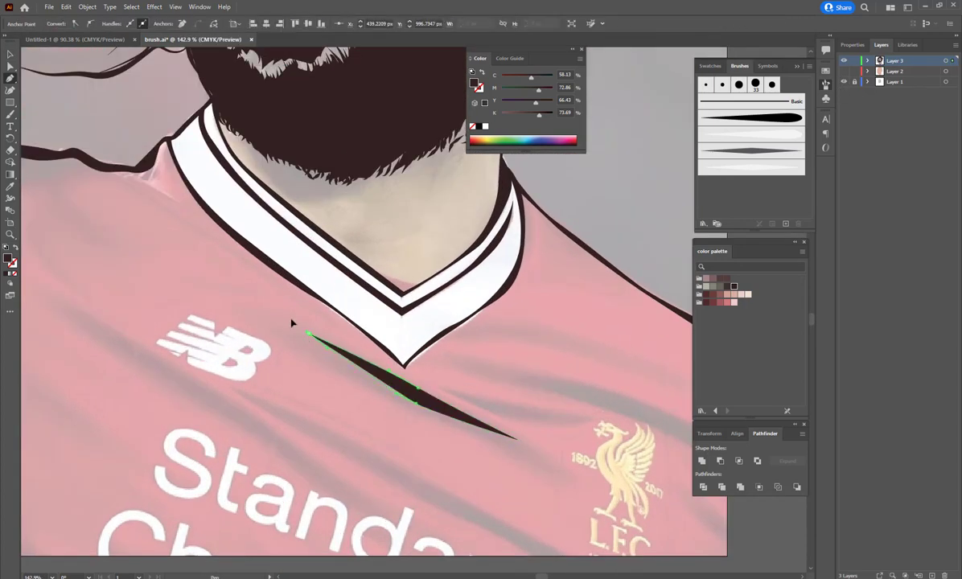
{"action": "left_click_drag", "start_coordinate": [492, 410], "coordinate": [418, 353]}
{"action": "key", "text": "ctrl+shift+a"}
Step: Paint tapered fold strokes across the chest, including long folds near the NB logo and sponsor lettering
{"action": "key", "text": "b"}
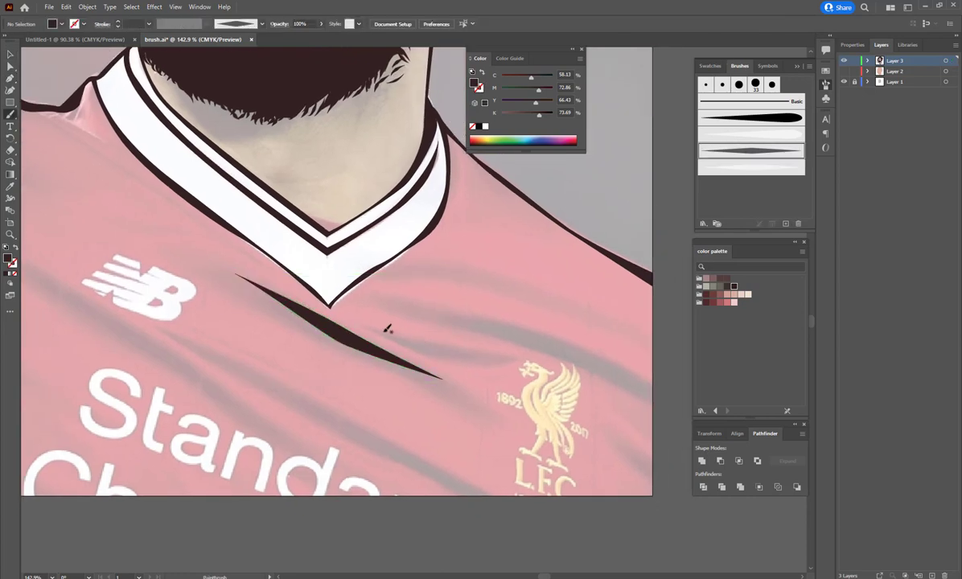
{"action": "left_click_drag", "start_coordinate": [509, 357], "coordinate": [507, 361]}
{"action": "left_click_drag", "start_coordinate": [421, 319], "coordinate": [364, 296]}
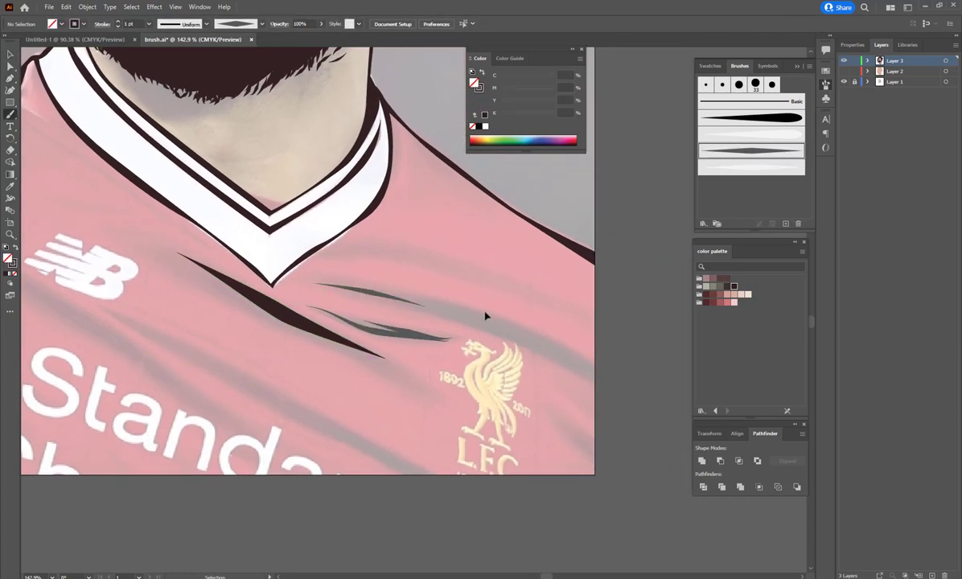
{"action": "left_click_drag", "start_coordinate": [324, 236], "coordinate": [523, 275]}
{"action": "scroll", "coordinate": [318, 326], "scroll_direction": "left", "scroll_amount": 2}
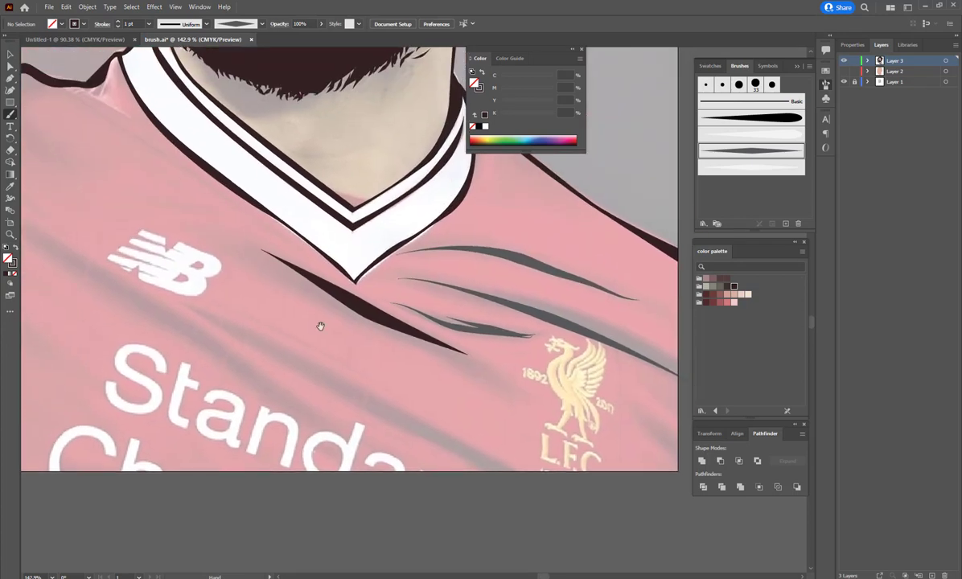
{"action": "scroll", "coordinate": [110, 208], "scroll_direction": "left", "scroll_amount": 2}
{"action": "left_click_drag", "start_coordinate": [71, 187], "coordinate": [385, 394]}
{"action": "left_click_drag", "start_coordinate": [531, 438], "coordinate": [230, 271]}
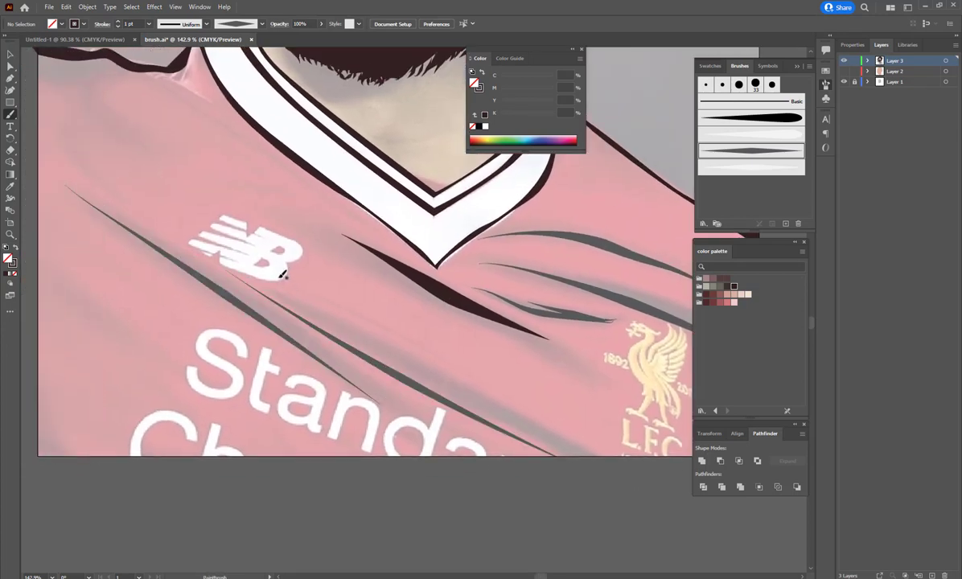
{"action": "scroll", "coordinate": [293, 303], "scroll_direction": "down", "scroll_amount": 4}
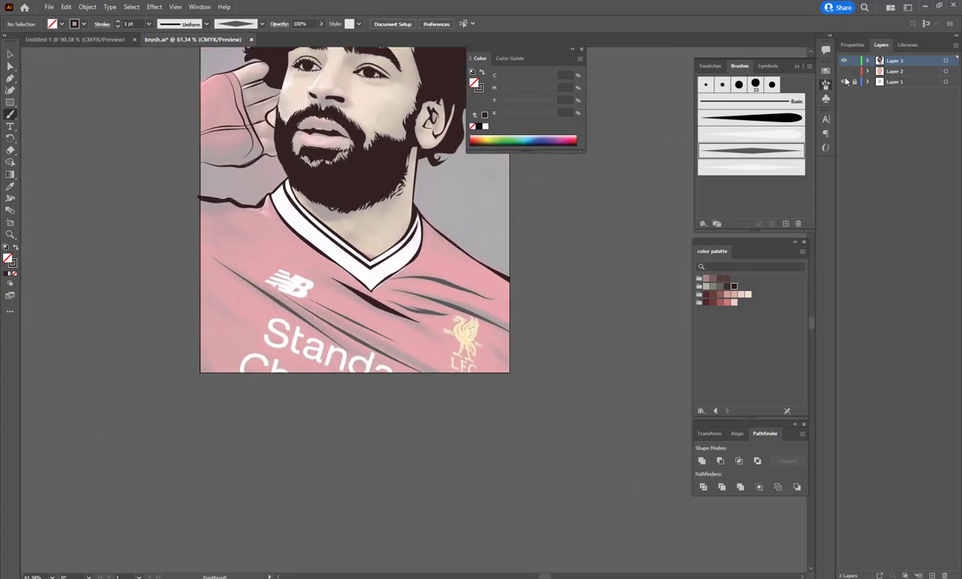
Step: Select all line art with the colour reference hidden, then deselect and restore the reference layer
{"action": "left_click", "coordinate": [845, 81]}
{"action": "key", "text": "v"}
{"action": "key", "text": "ctrl+a"}
{"action": "left_click", "coordinate": [88, 7]}
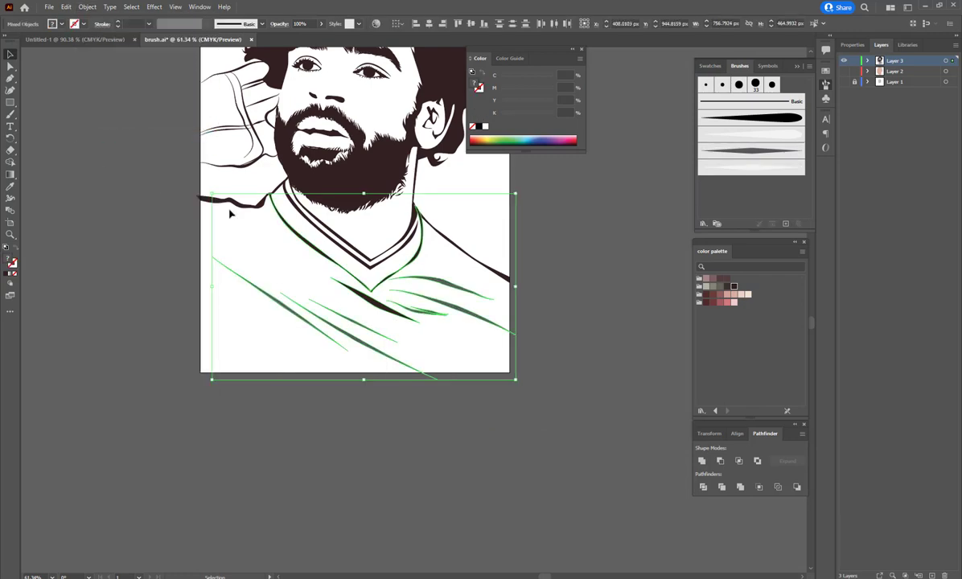
{"action": "left_click", "coordinate": [464, 217]}
{"action": "scroll", "coordinate": [431, 302], "scroll_direction": "down", "scroll_amount": 2}
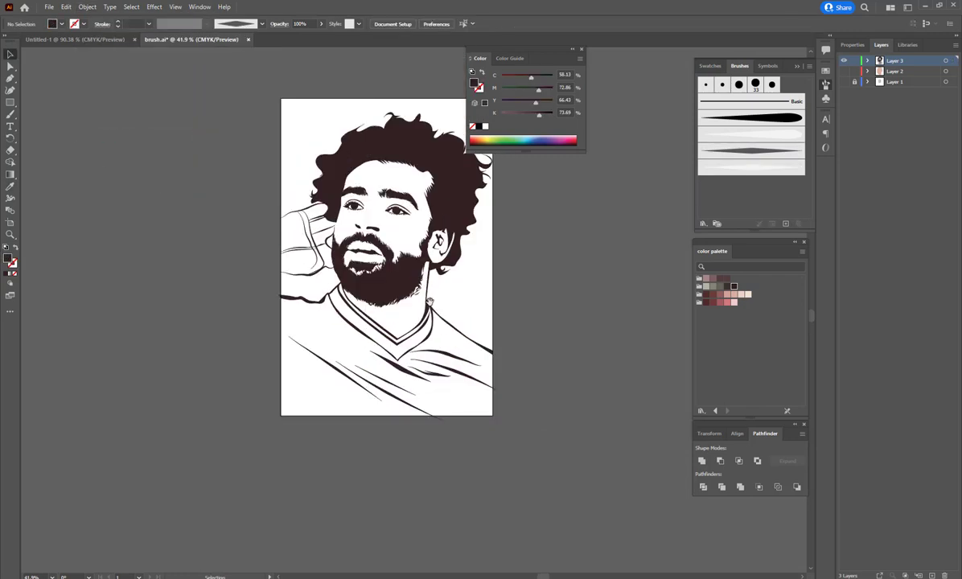
{"action": "left_click", "coordinate": [845, 81]}
{"action": "scroll", "coordinate": [386, 265], "scroll_direction": "up", "scroll_amount": 5}
Step: Select the pink face skin shape and start a Pen path beside the jaw, undoing the stray curve
{"action": "scroll", "coordinate": [386, 265], "scroll_direction": "down", "scroll_amount": 2}
{"action": "left_click", "coordinate": [338, 266]}
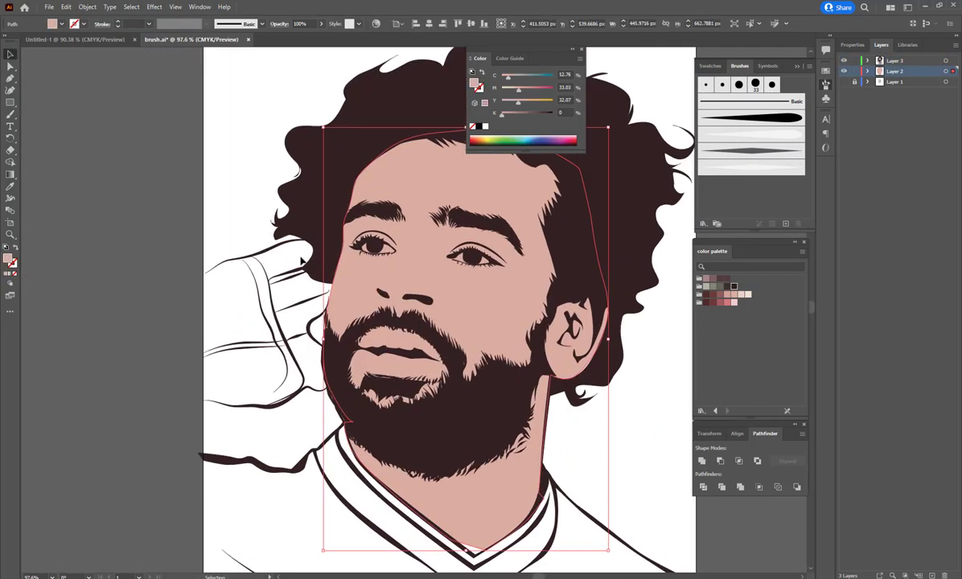
{"action": "scroll", "coordinate": [301, 260], "scroll_direction": "up", "scroll_amount": 3}
{"action": "key", "text": "p"}
{"action": "left_click", "coordinate": [348, 280]}
{"action": "left_click_drag", "start_coordinate": [330, 366], "coordinate": [345, 322]}
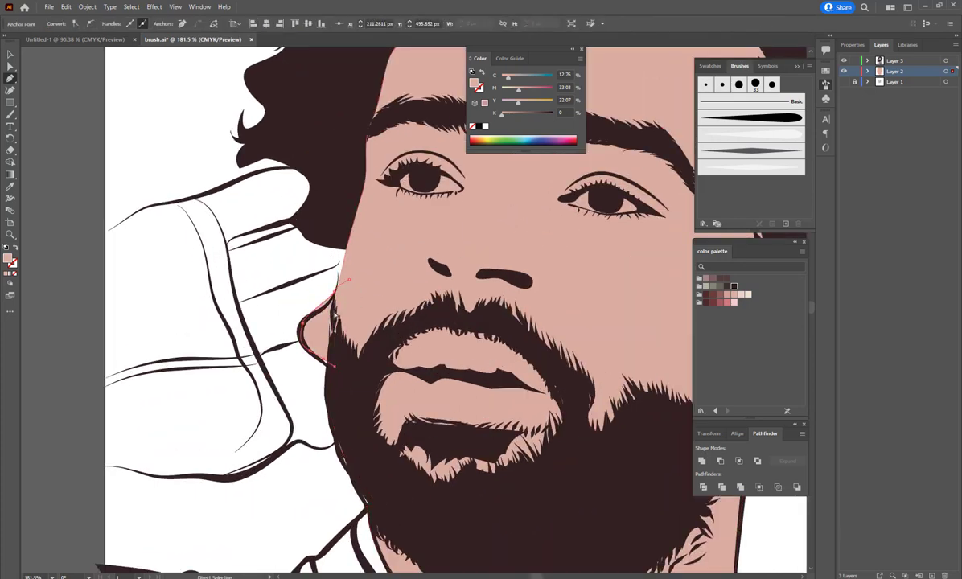
{"action": "key", "text": "ctrl+z"}
Step: Trace a closed pink skin shape around the raised hand's fingers and down its left edge
{"action": "left_click", "coordinate": [346, 207]}
{"action": "left_click", "coordinate": [326, 169]}
{"action": "left_click", "coordinate": [303, 161]}
{"action": "left_click", "coordinate": [190, 196]}
{"action": "left_click", "coordinate": [228, 250]}
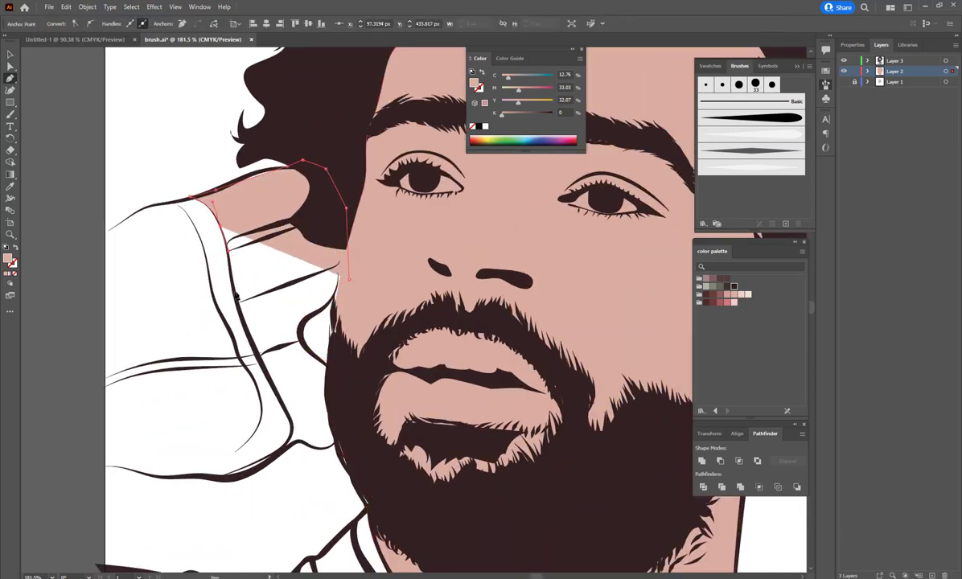
{"action": "left_click", "coordinate": [233, 291]}
{"action": "left_click", "coordinate": [256, 362]}
{"action": "left_click", "coordinate": [286, 419]}
{"action": "left_click", "coordinate": [291, 442]}
{"action": "left_click", "coordinate": [307, 441]}
{"action": "left_click", "coordinate": [350, 281]}
{"action": "key", "text": "ctrl+shift+a"}
{"action": "key", "text": "ctrl+0"}
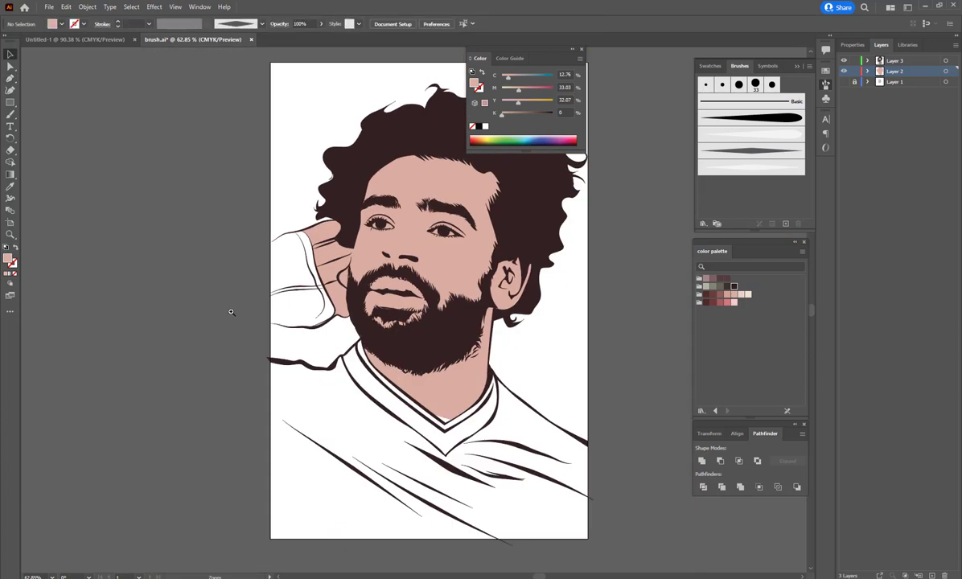
Step: Drag the face skin shape's bottom anchor down onto the collar's V
{"action": "scroll", "coordinate": [464, 281], "scroll_direction": "up", "scroll_amount": 5}
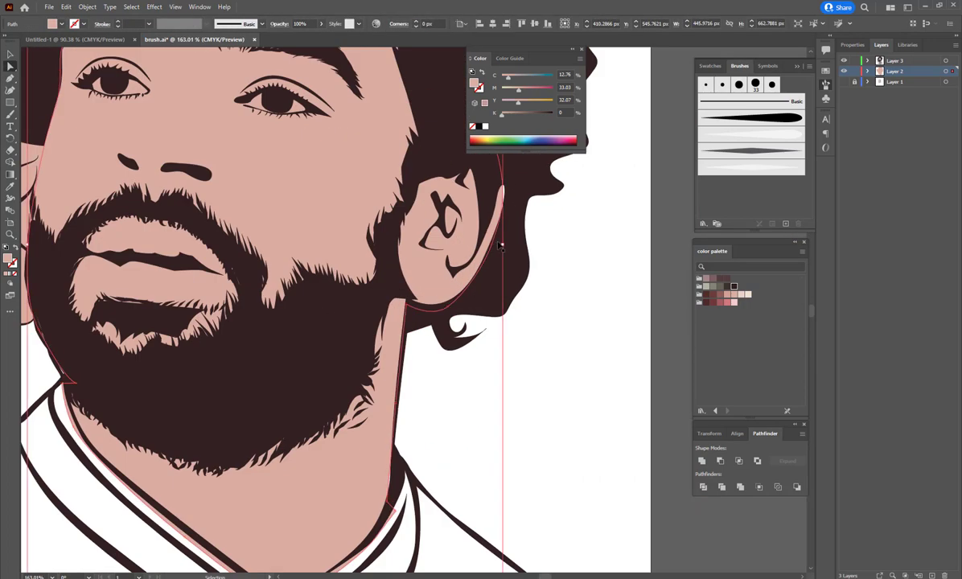
{"action": "scroll", "coordinate": [526, 210], "scroll_direction": "down", "scroll_amount": 5}
{"action": "left_click", "coordinate": [370, 390]}
{"action": "left_click_drag", "start_coordinate": [370, 389], "coordinate": [352, 400]}
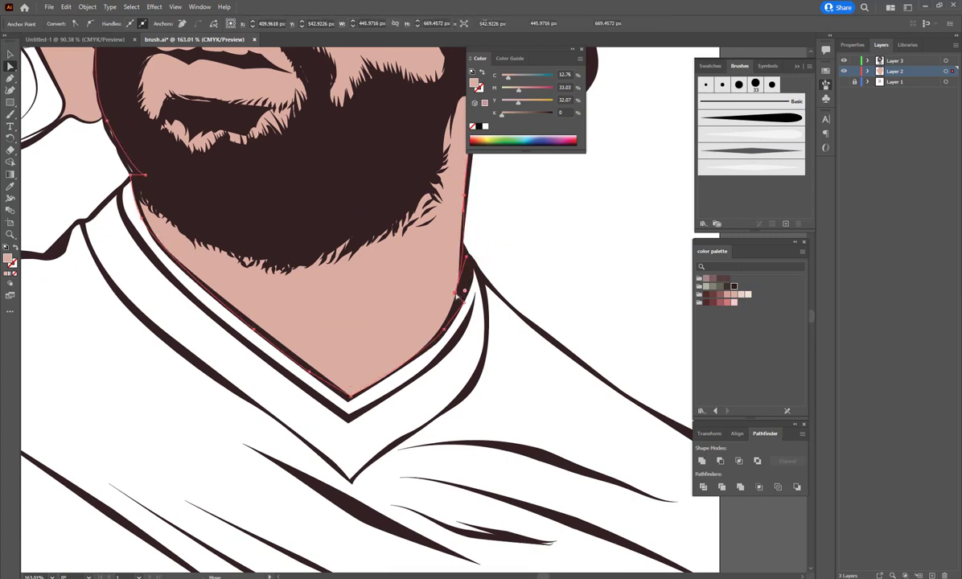
{"action": "key", "text": "ctrl+shift+a"}
{"action": "scroll", "coordinate": [391, 353], "scroll_direction": "down", "scroll_amount": 5}
{"action": "scroll", "coordinate": [391, 353], "scroll_direction": "up", "scroll_amount": 1}
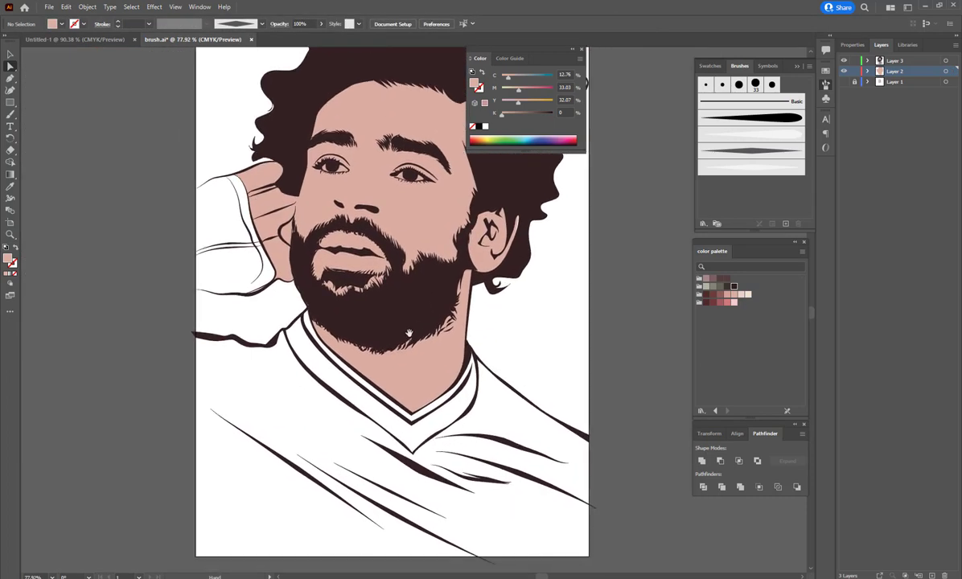
{"action": "left_click", "coordinate": [893, 81]}
Step: Trace an open Pen path up, across and down the hand's outline
{"action": "scroll", "coordinate": [206, 225], "scroll_direction": "up", "scroll_amount": 2}
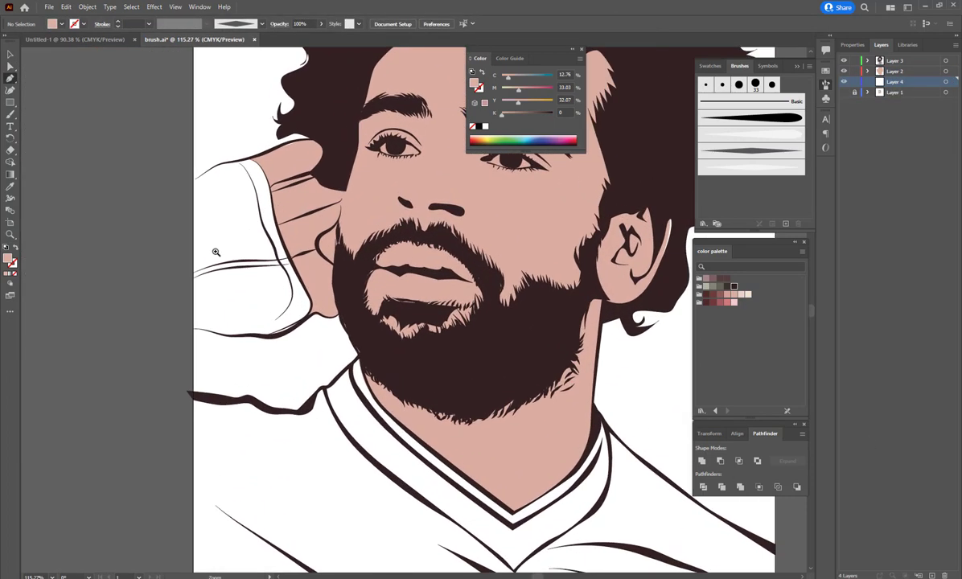
{"action": "scroll", "coordinate": [205, 225], "scroll_direction": "up", "scroll_amount": 2}
{"action": "left_click", "coordinate": [189, 346]}
{"action": "left_click", "coordinate": [190, 161]}
{"action": "left_click", "coordinate": [264, 134]}
{"action": "left_click", "coordinate": [326, 211]}
{"action": "left_click", "coordinate": [335, 271]}
{"action": "left_click", "coordinate": [335, 321]}
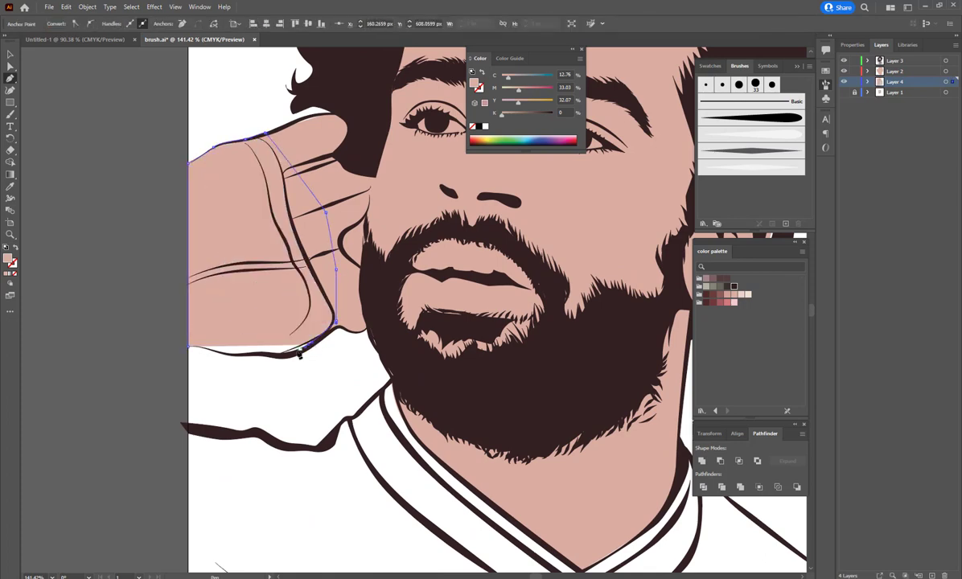
{"action": "key", "text": "Escape"}
Step: Trace the body shape along the left shoulder line and around the collar's edges
{"action": "scroll", "coordinate": [211, 350], "scroll_direction": "down", "scroll_amount": 2}
{"action": "scroll", "coordinate": [187, 224], "scroll_direction": "down", "scroll_amount": 3}
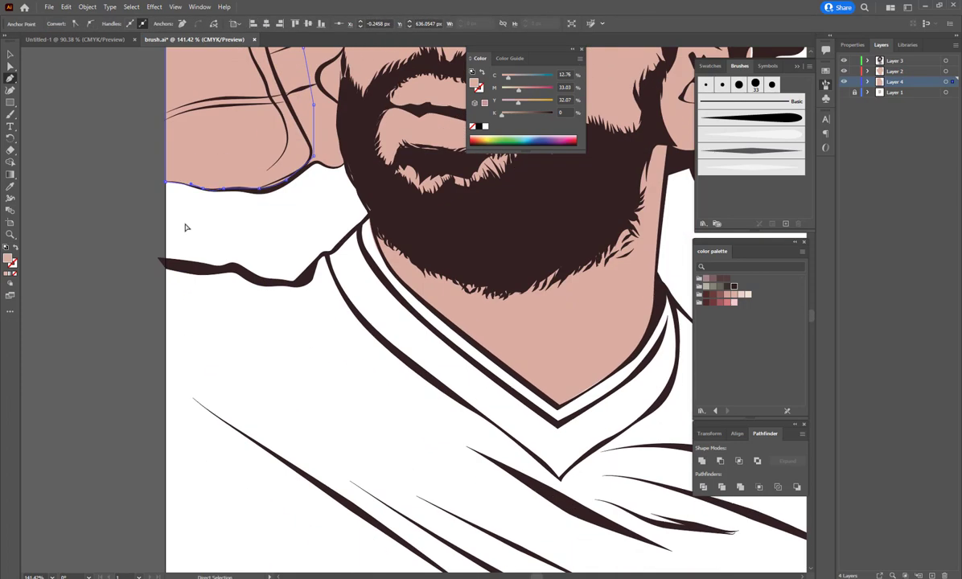
{"action": "left_click", "coordinate": [165, 262]}
{"action": "left_click", "coordinate": [218, 269]}
{"action": "left_click", "coordinate": [277, 281]}
{"action": "left_click", "coordinate": [325, 252]}
{"action": "left_click", "coordinate": [379, 336]}
{"action": "left_click_drag", "start_coordinate": [479, 416], "coordinate": [410, 362]}
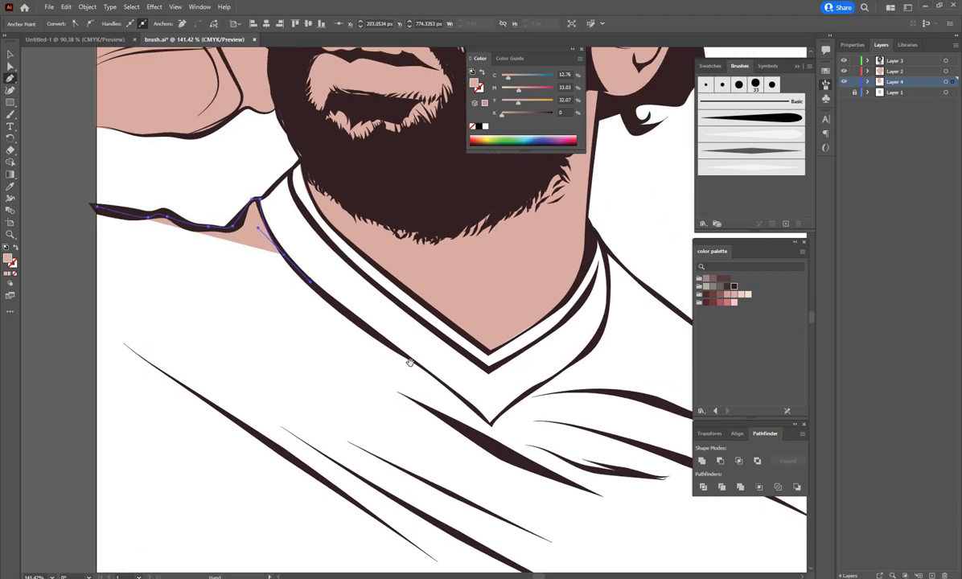
{"action": "left_click", "coordinate": [603, 248]}
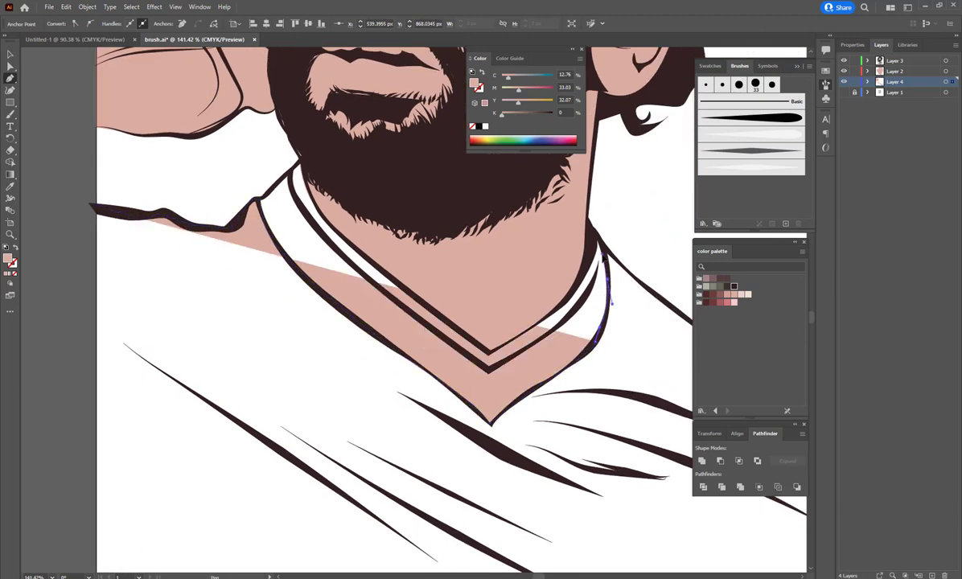
{"action": "left_click_drag", "start_coordinate": [603, 248], "coordinate": [382, 187]}
Step: Extend the body shape along the right shoulder and artboard edges, then close it
{"action": "left_click", "coordinate": [586, 341]}
{"action": "scroll", "coordinate": [593, 402], "scroll_direction": "down", "scroll_amount": 2}
{"action": "left_click", "coordinate": [593, 445]}
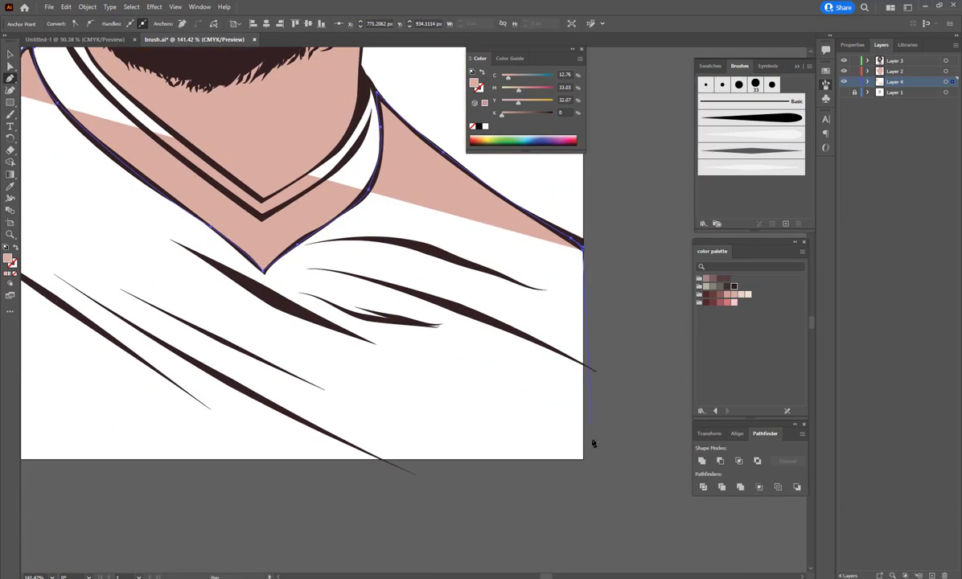
{"action": "left_click", "coordinate": [469, 455]}
{"action": "scroll", "coordinate": [322, 456], "scroll_direction": "left", "scroll_amount": 2}
{"action": "left_click", "coordinate": [196, 456]}
{"action": "scroll", "coordinate": [216, 322], "scroll_direction": "up", "scroll_amount": 3}
{"action": "left_click", "coordinate": [216, 214]}
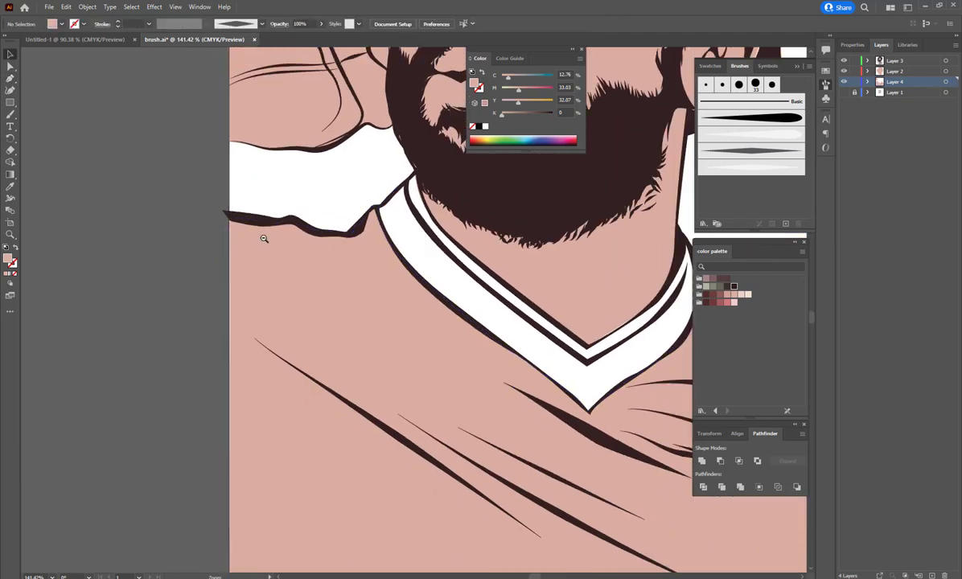
{"action": "scroll", "coordinate": [273, 375], "scroll_direction": "down", "scroll_amount": 4}
Step: Fill the shirt shape with dark red 541613, then deepen the red in the Color Picker
{"action": "key", "text": "v"}
{"action": "double_click", "coordinate": [10, 260]}
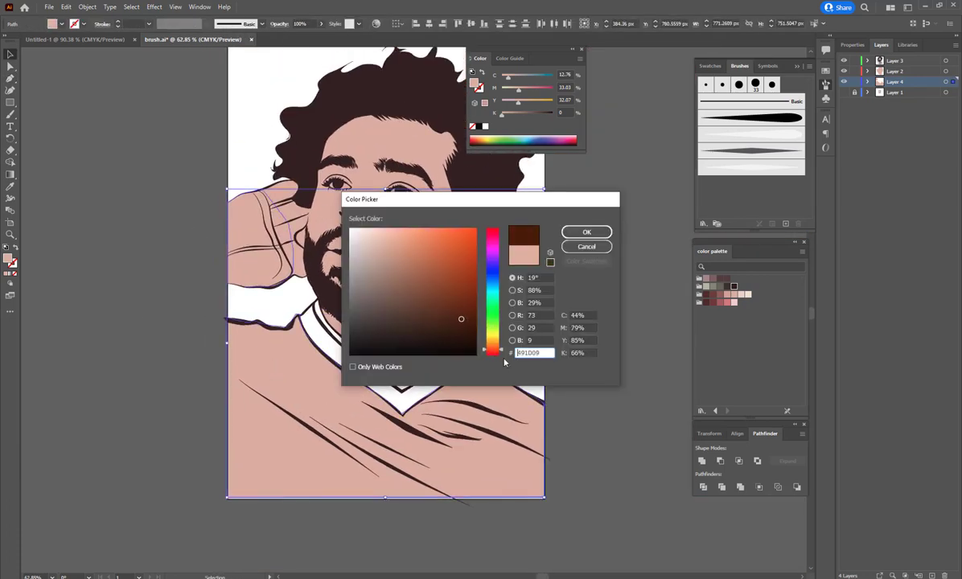
{"action": "type", "text": "541613"}
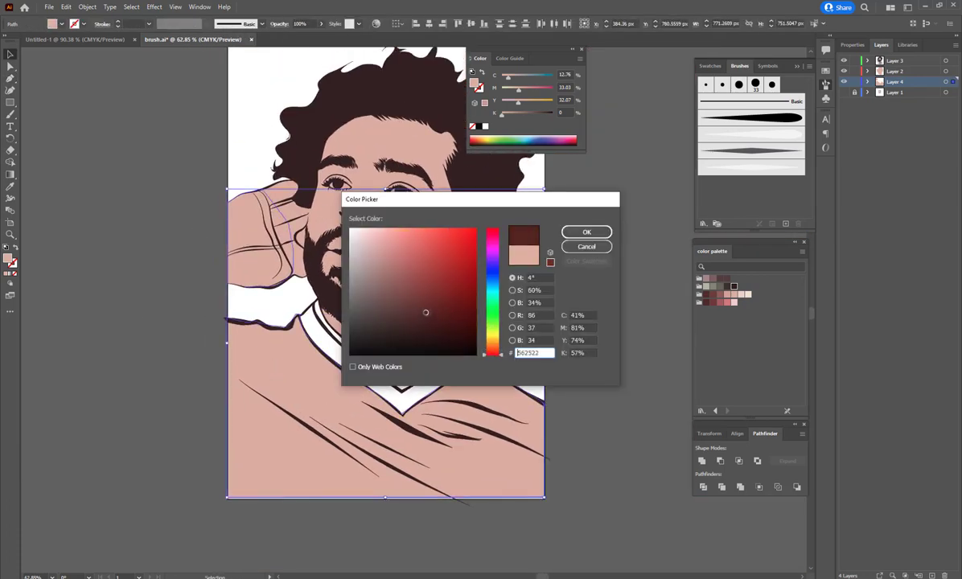
{"action": "left_click", "coordinate": [596, 232]}
{"action": "double_click", "coordinate": [8, 258]}
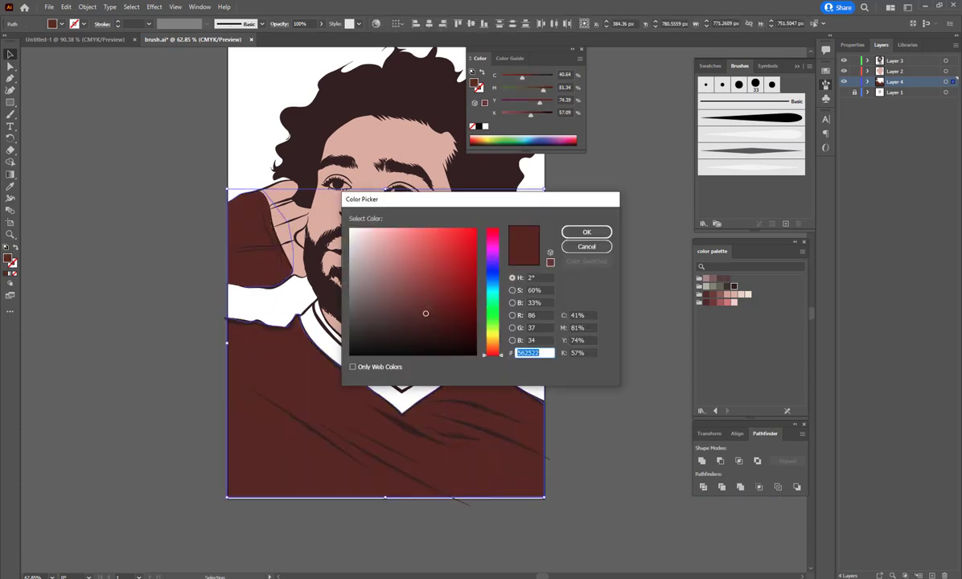
{"action": "left_click_drag", "start_coordinate": [492, 346], "coordinate": [492, 353]}
{"action": "left_click", "coordinate": [415, 286]}
{"action": "left_click", "coordinate": [587, 232]}
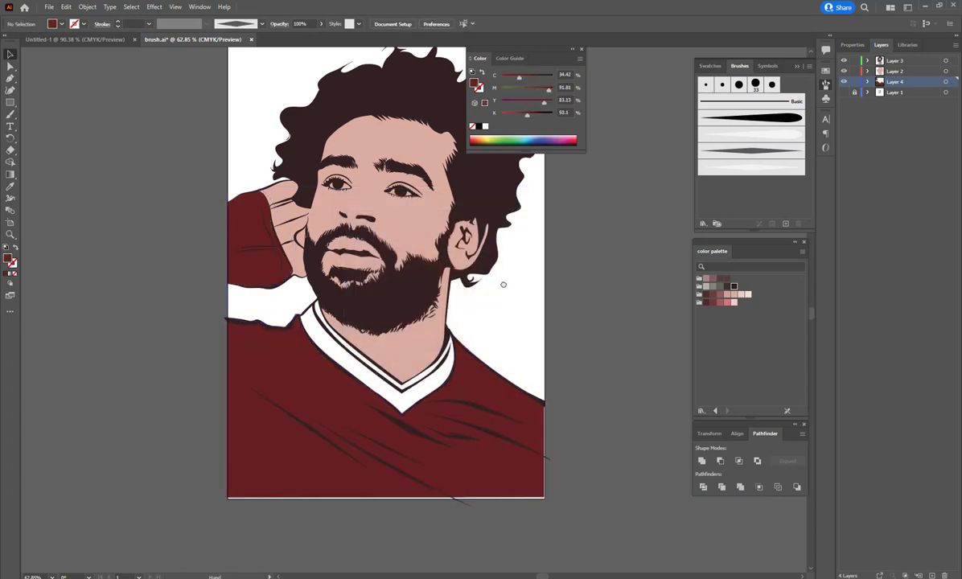
Step: Inspect the shirt shape's anchors, recentre the portrait, and select the face skin shape
{"action": "scroll", "coordinate": [444, 328], "scroll_direction": "up", "scroll_amount": 1}
{"action": "key", "text": "a"}
{"action": "left_click", "coordinate": [444, 328]}
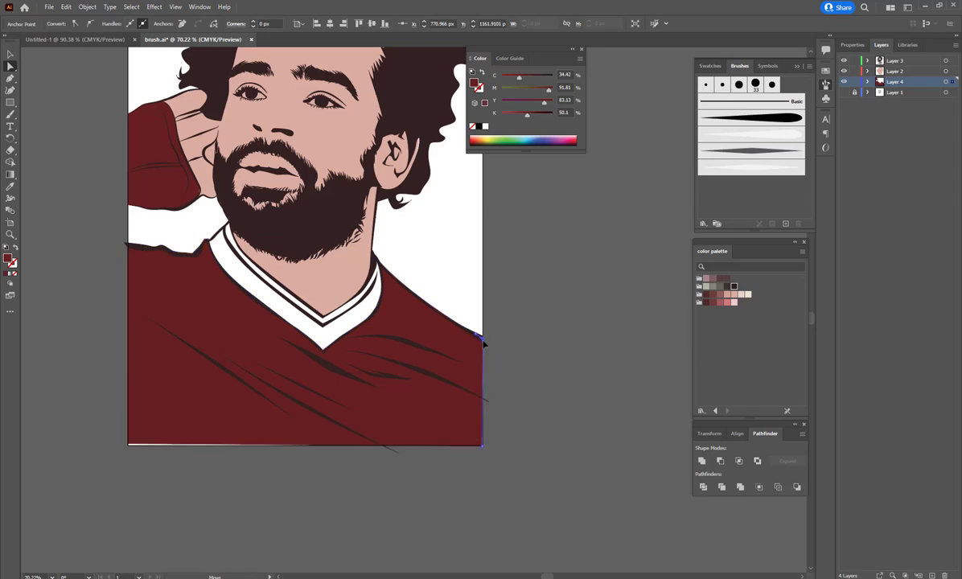
{"action": "left_click", "coordinate": [122, 419]}
{"action": "left_click_drag", "start_coordinate": [120, 416], "coordinate": [274, 436]}
{"action": "scroll", "coordinate": [366, 141], "scroll_direction": "up", "scroll_amount": 2}
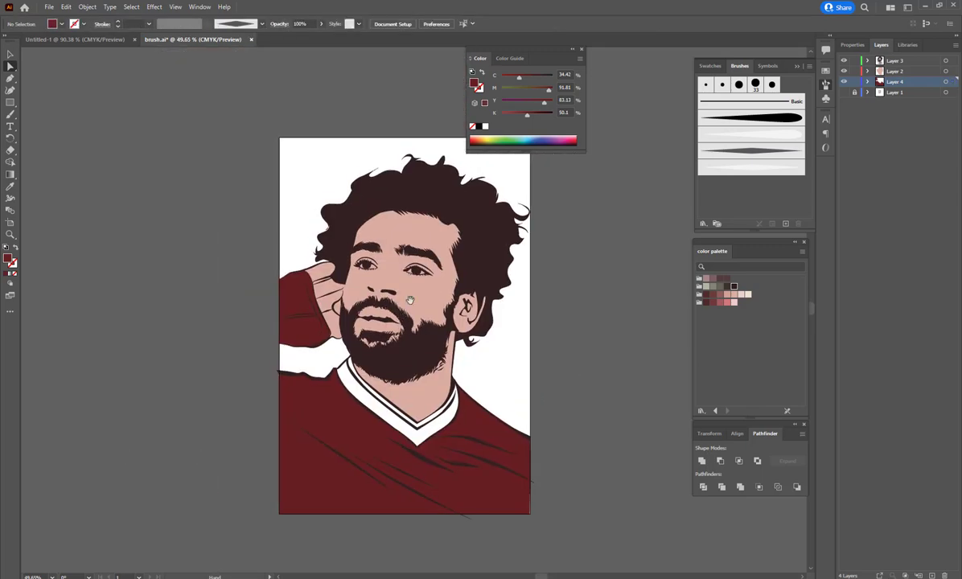
{"action": "scroll", "coordinate": [366, 141], "scroll_direction": "up", "scroll_amount": 3}
{"action": "left_click", "coordinate": [656, 167]}
Step: Switch to Outline view and create a new layer above Layer 3 for the lips
{"action": "left_click", "coordinate": [844, 71], "text": "ctrl"}
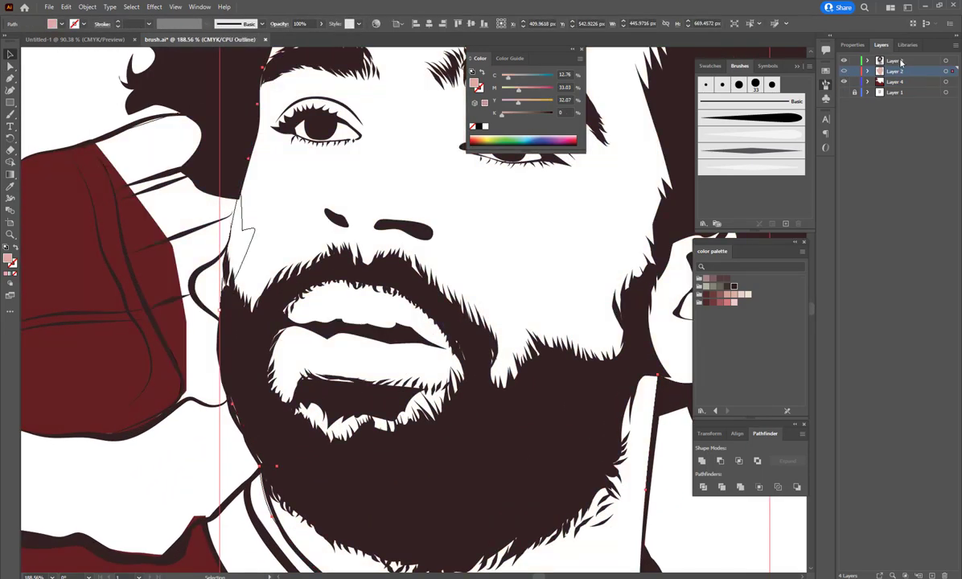
{"action": "left_click", "coordinate": [844, 91]}
{"action": "key", "text": "p"}
{"action": "left_click", "coordinate": [932, 575]}
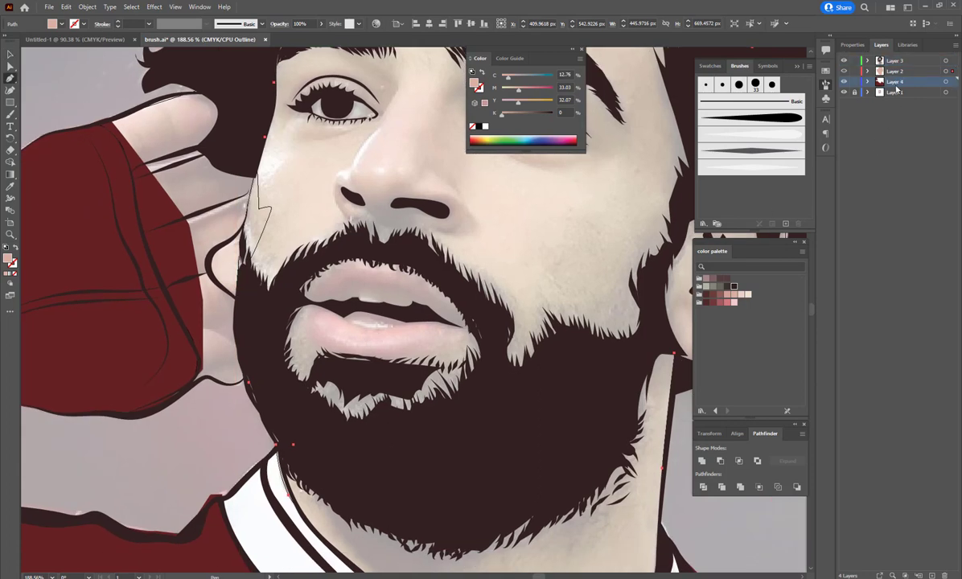
Step: Trace a closed Pen shape around the upper and lower lips
{"action": "left_click", "coordinate": [305, 297]}
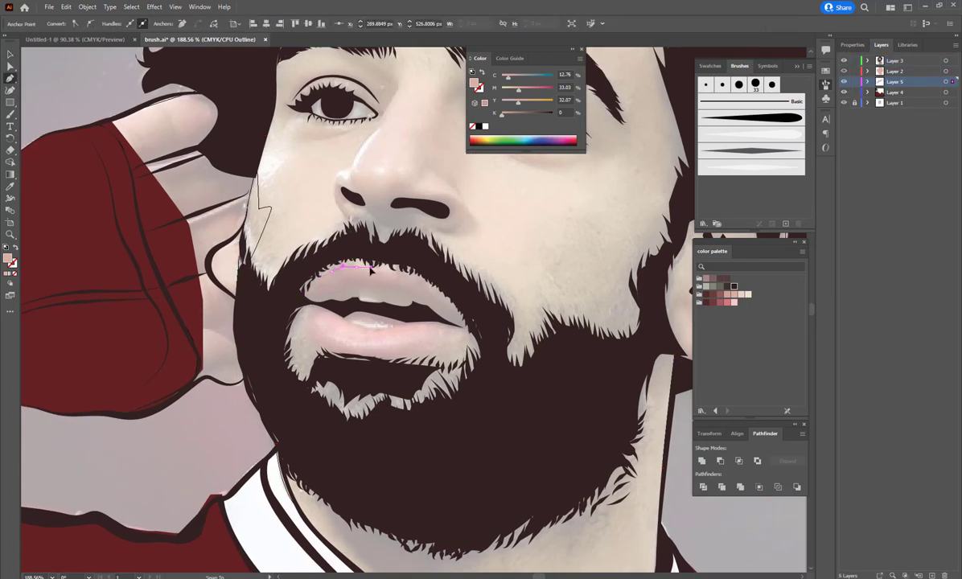
{"action": "left_click", "coordinate": [371, 271]}
{"action": "left_click", "coordinate": [438, 278]}
{"action": "left_click", "coordinate": [454, 288]}
{"action": "left_click", "coordinate": [466, 300]}
{"action": "left_click_drag", "start_coordinate": [881, 81], "coordinate": [881, 72]}
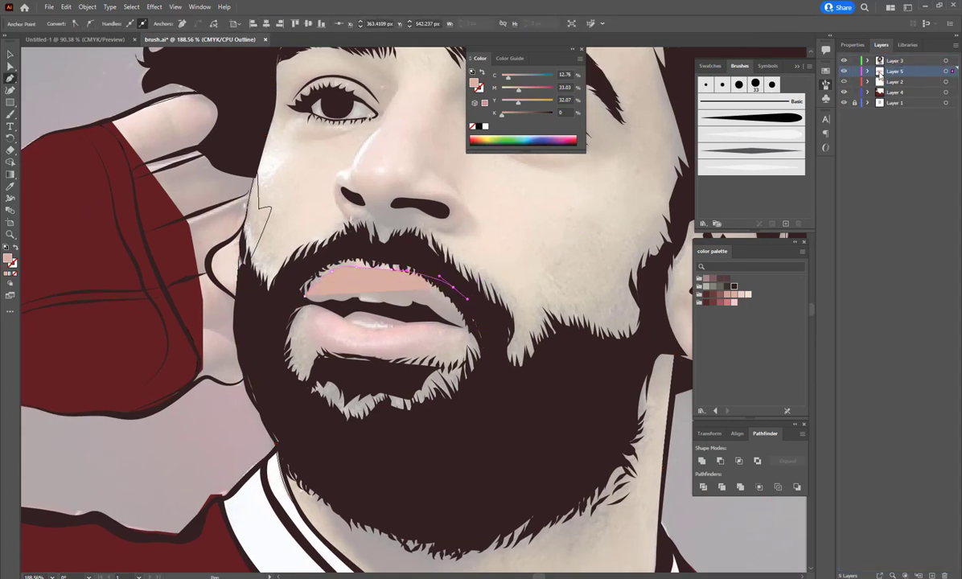
{"action": "left_click", "coordinate": [488, 349]}
{"action": "left_click", "coordinate": [421, 352]}
{"action": "left_click", "coordinate": [339, 357]}
{"action": "left_click", "coordinate": [305, 301]}
Step: Fill the lip shape with a rose red swatch
{"action": "key", "text": "v"}
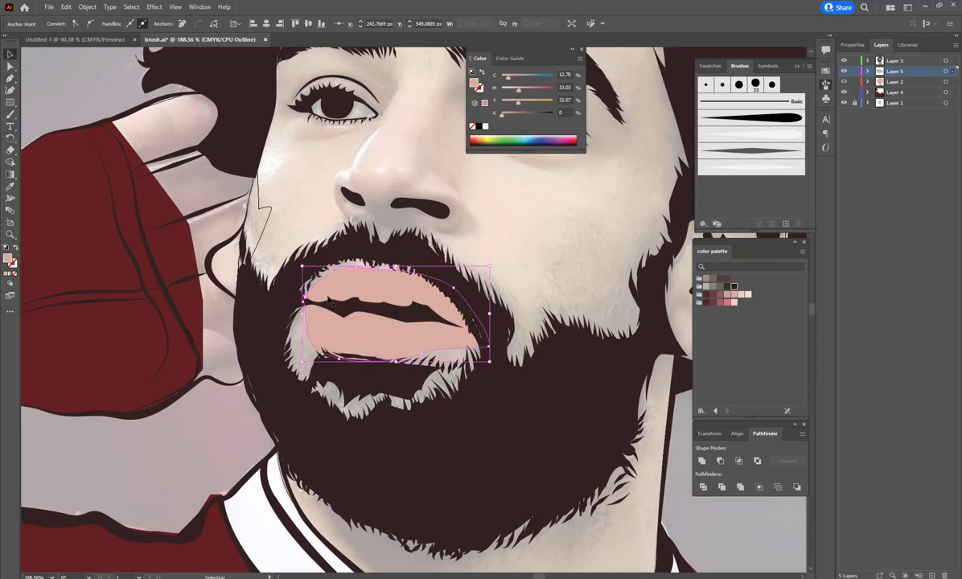
{"action": "left_click", "coordinate": [722, 303]}
{"action": "left_click", "coordinate": [728, 303]}
{"action": "key", "text": "ctrl+shift+a"}
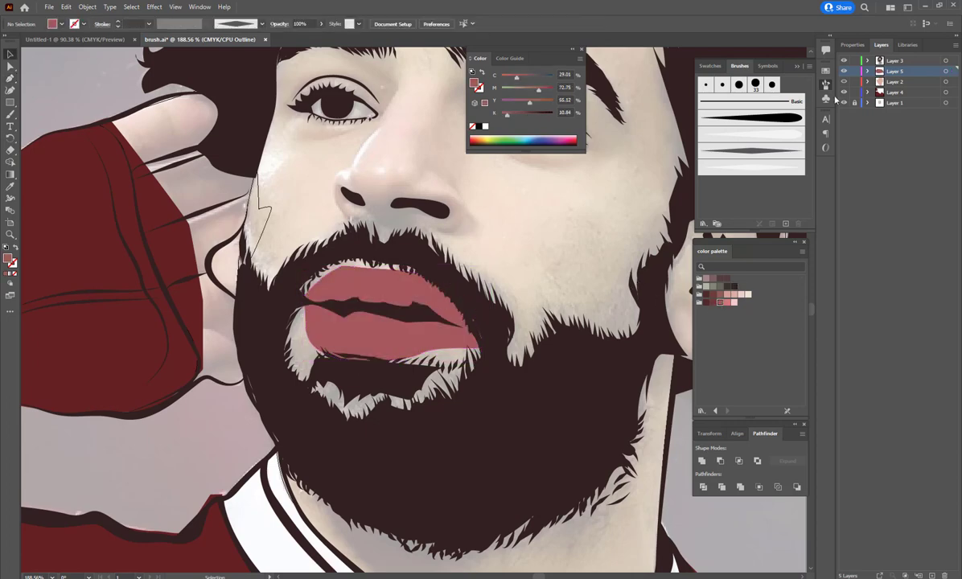
{"action": "key", "text": "p"}
{"action": "scroll", "coordinate": [348, 294], "scroll_direction": "up", "scroll_amount": 5}
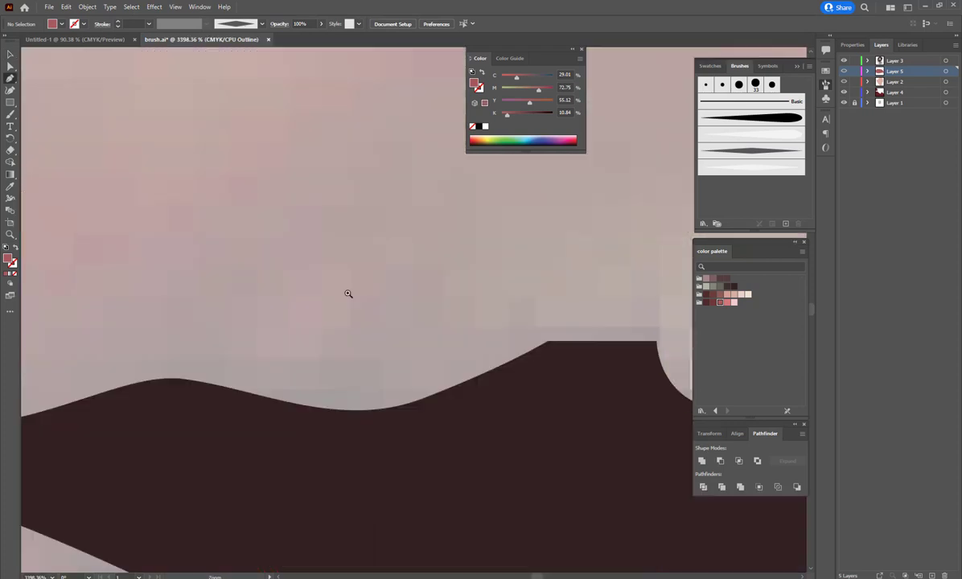
{"action": "scroll", "coordinate": [355, 298], "scroll_direction": "down", "scroll_amount": 2}
{"action": "scroll", "coordinate": [350, 302], "scroll_direction": "down", "scroll_amount": 2}
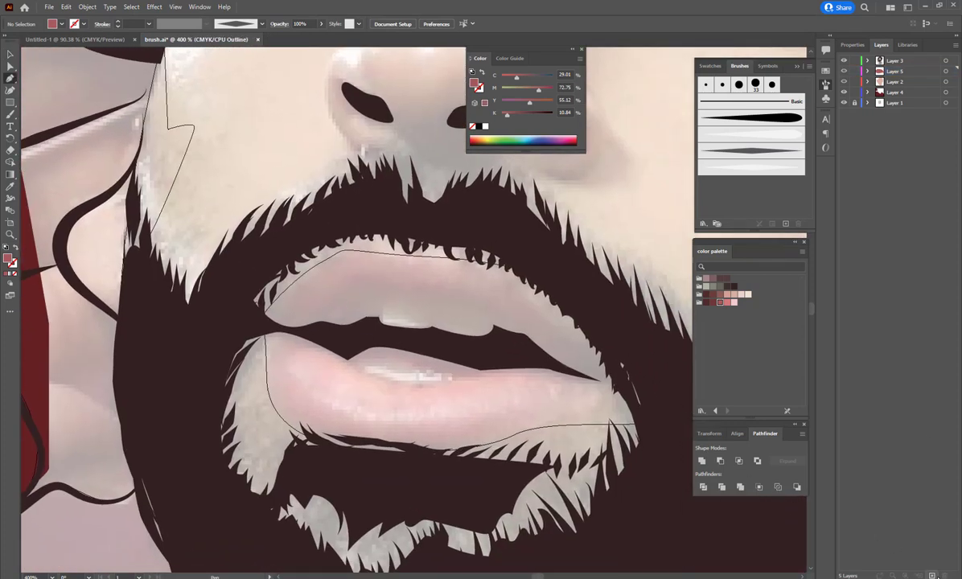
Step: Add a new layer above Layer 5 and trace the inner mouth as a closed path
{"action": "left_click", "coordinate": [895, 71]}
{"action": "left_click", "coordinate": [932, 577]}
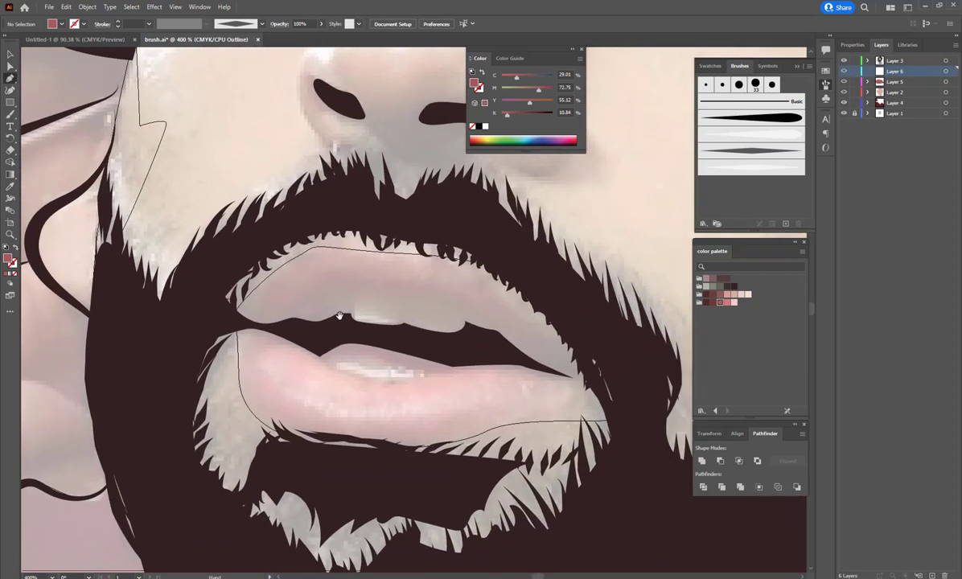
{"action": "left_click", "coordinate": [246, 320]}
{"action": "left_click", "coordinate": [334, 269]}
{"action": "left_click_drag", "start_coordinate": [378, 281], "coordinate": [402, 282]}
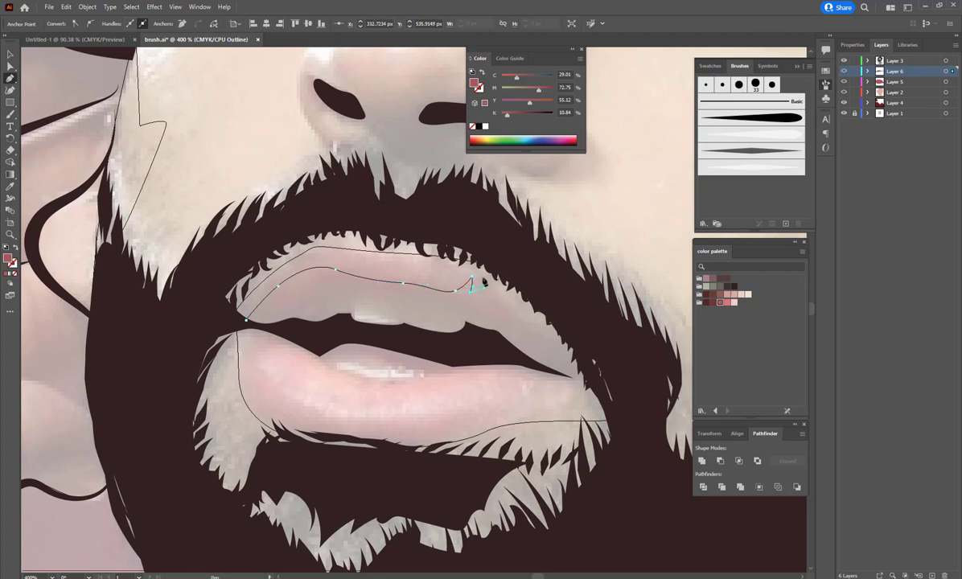
{"action": "left_click", "coordinate": [577, 364]}
{"action": "left_click", "coordinate": [590, 384]}
{"action": "left_click_drag", "start_coordinate": [244, 322], "coordinate": [226, 299]}
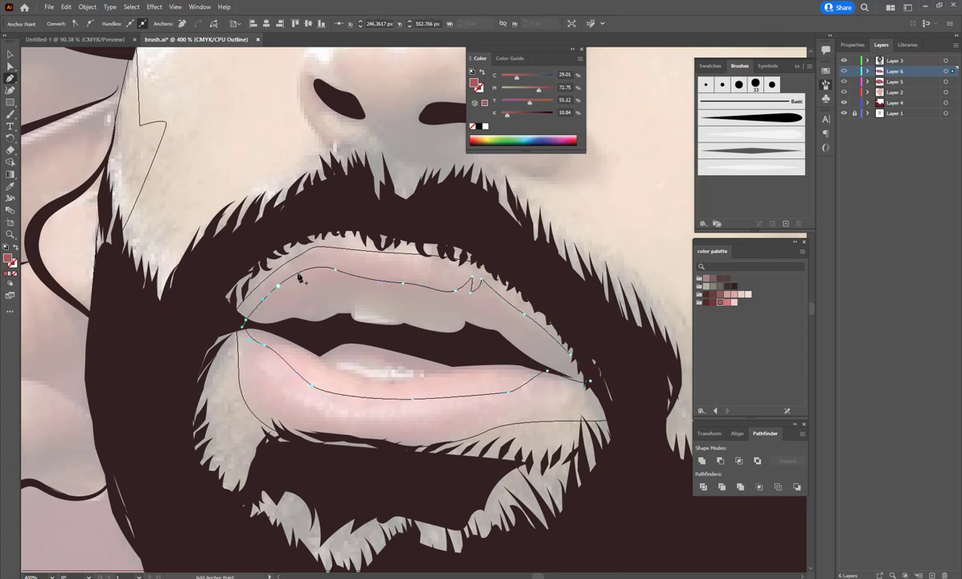
Step: Fill the mouth shape with a deep red swatch
{"action": "left_click", "coordinate": [844, 71], "text": "ctrl"}
{"action": "left_click", "coordinate": [713, 301]}
{"action": "key", "text": "v"}
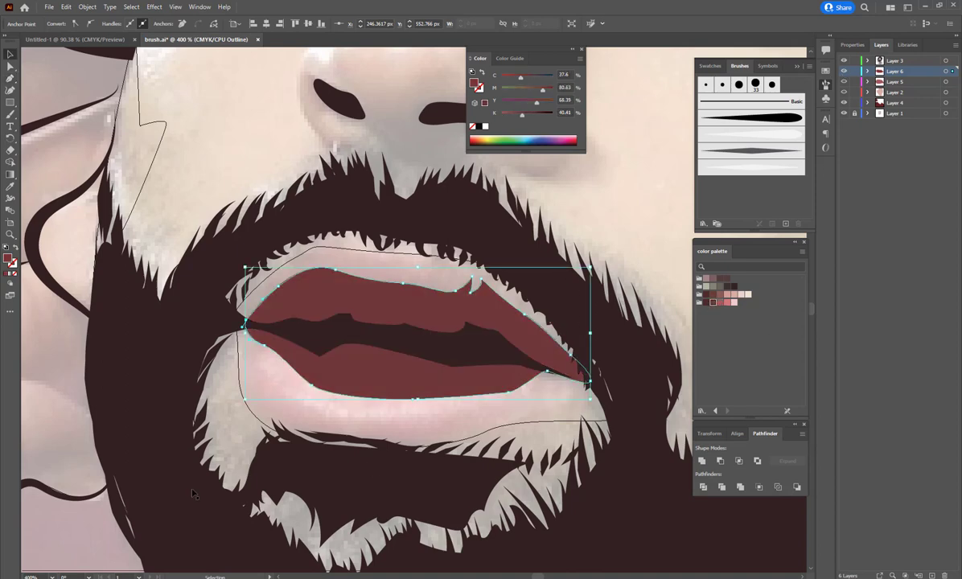
{"action": "left_click", "coordinate": [362, 397]}
Step: Trace the lower lip as a closed Pen shape over the rose lip base
{"action": "key", "text": "p"}
{"action": "left_click", "coordinate": [254, 338]}
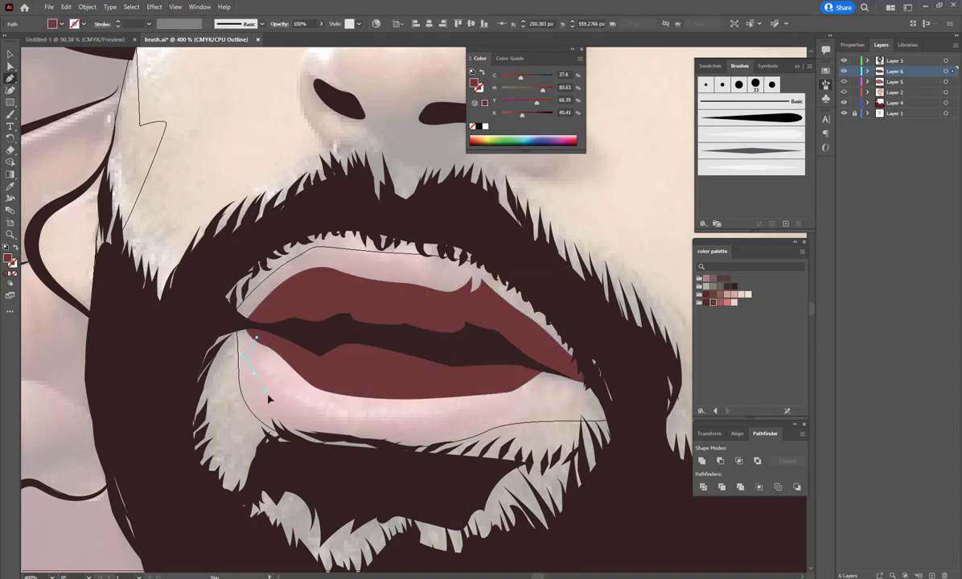
{"action": "left_click", "coordinate": [270, 394]}
{"action": "left_click", "coordinate": [296, 415]}
{"action": "left_click_drag", "start_coordinate": [379, 445], "coordinate": [431, 429]}
{"action": "left_click", "coordinate": [585, 375]}
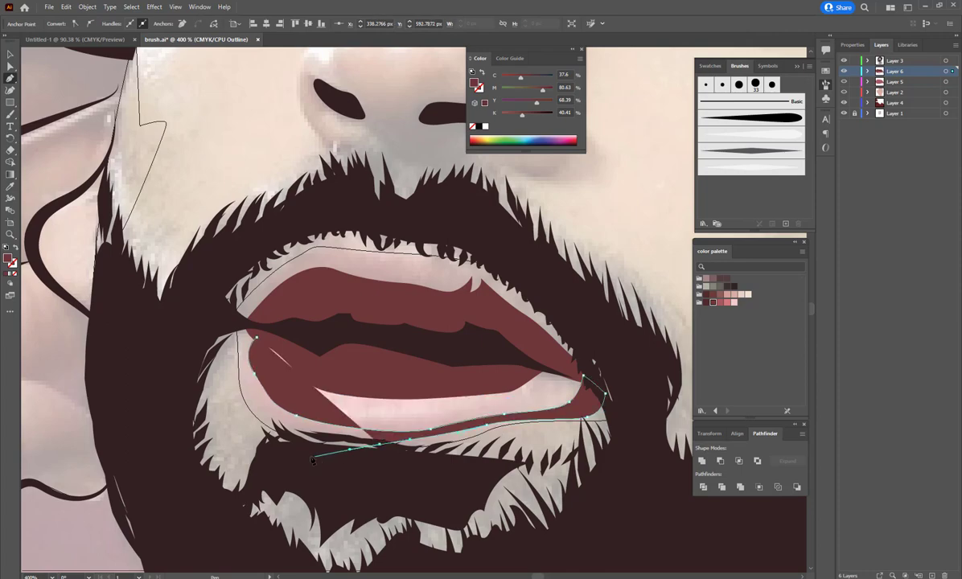
{"action": "left_click", "coordinate": [254, 340]}
{"action": "key", "text": "v"}
{"action": "left_click", "coordinate": [640, 186]}
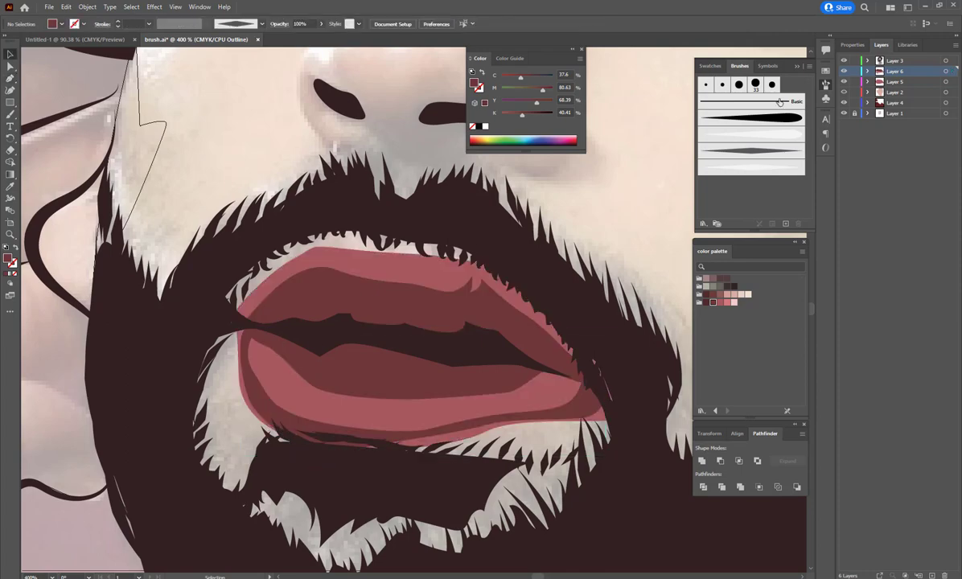
{"action": "scroll", "coordinate": [336, 329], "scroll_direction": "up", "scroll_amount": 10}
{"action": "scroll", "coordinate": [337, 330], "scroll_direction": "down", "scroll_amount": 4}
{"action": "scroll", "coordinate": [350, 318], "scroll_direction": "down", "scroll_amount": 3}
Step: Recolour the upper and lower lip shapes to lighter pink swatches
{"action": "scroll", "coordinate": [350, 318], "scroll_direction": "down", "scroll_amount": 2}
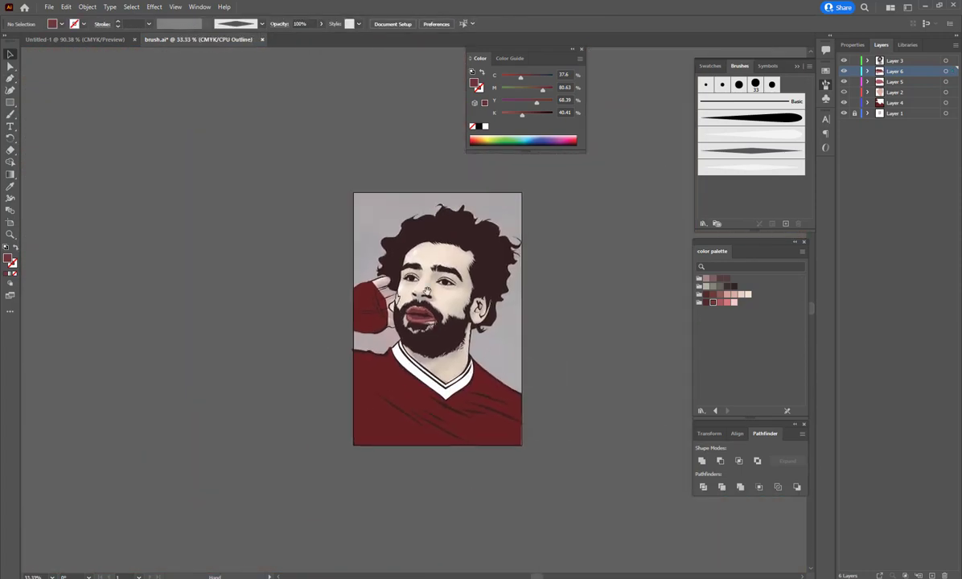
{"action": "scroll", "coordinate": [364, 277], "scroll_direction": "up", "scroll_amount": 10}
{"action": "scroll", "coordinate": [363, 277], "scroll_direction": "down", "scroll_amount": 10}
{"action": "scroll", "coordinate": [374, 296], "scroll_direction": "up", "scroll_amount": 5}
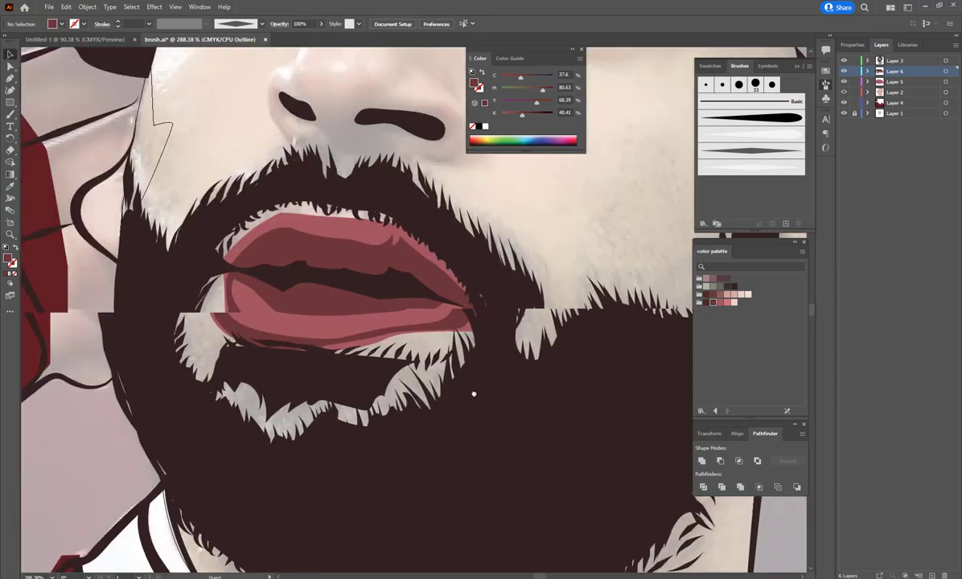
{"action": "scroll", "coordinate": [418, 357], "scroll_direction": "down", "scroll_amount": 7}
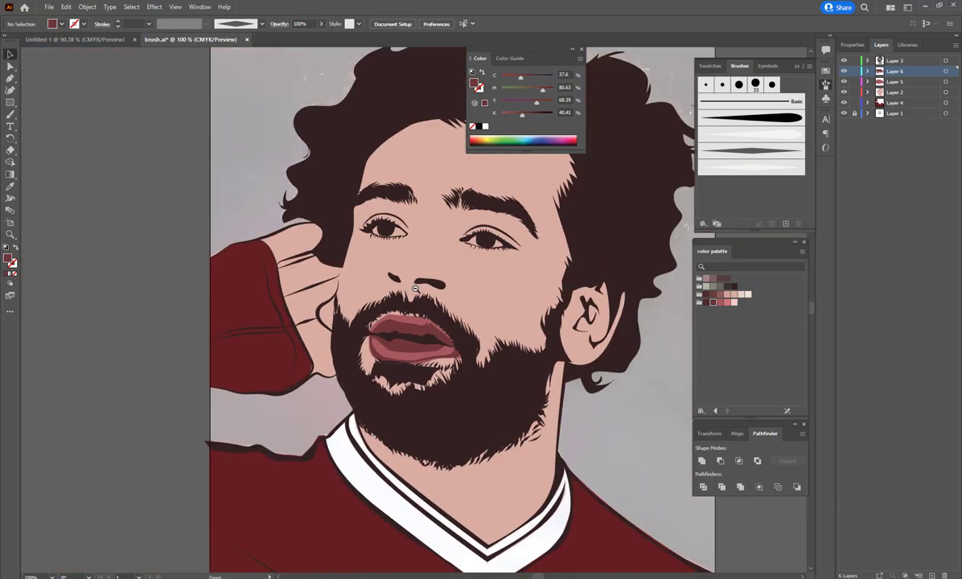
{"action": "scroll", "coordinate": [418, 358], "scroll_direction": "down", "scroll_amount": 3}
{"action": "scroll", "coordinate": [418, 357], "scroll_direction": "up", "scroll_amount": 5}
{"action": "scroll", "coordinate": [418, 357], "scroll_direction": "up", "scroll_amount": 5}
{"action": "left_click", "coordinate": [416, 312]}
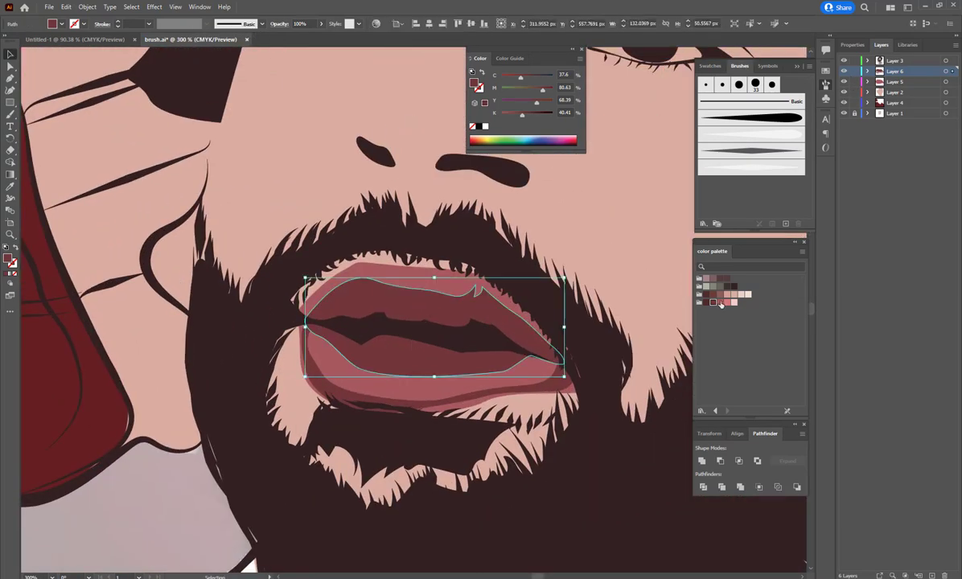
{"action": "key", "text": "ctrl+z"}
{"action": "key", "text": "ctrl+z"}
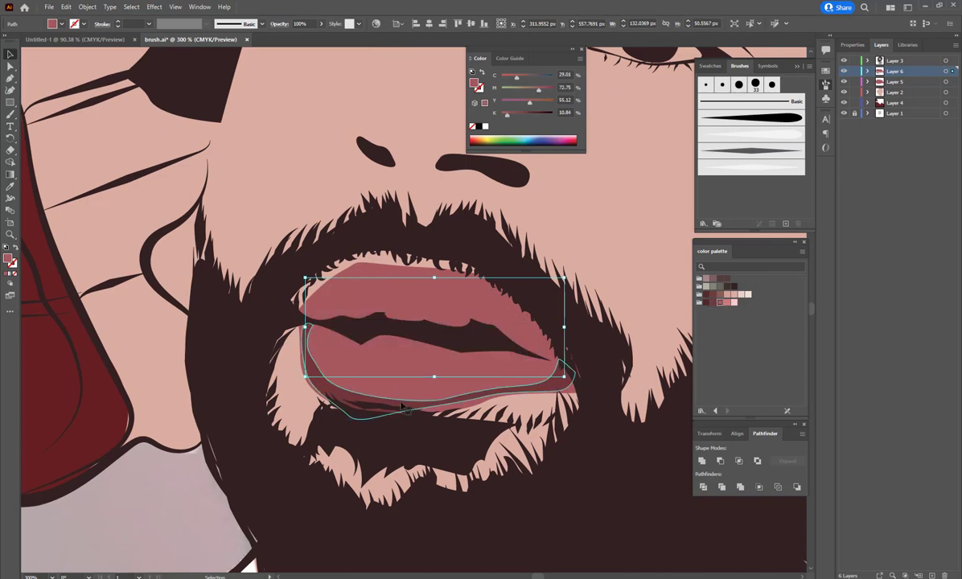
{"action": "key", "text": "ctrl+z"}
{"action": "left_click", "coordinate": [719, 303]}
{"action": "left_click", "coordinate": [441, 278]}
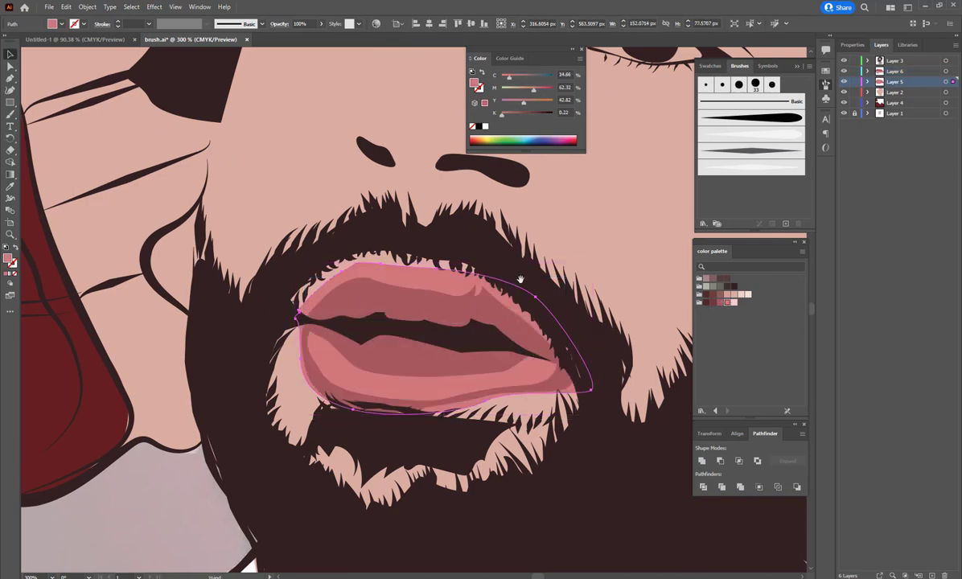
Step: Hide the skin layer and add an empty Layer 7 for lip highlights, ready to draw with the Pen
{"action": "scroll", "coordinate": [541, 344], "scroll_direction": "down", "scroll_amount": 5}
{"action": "scroll", "coordinate": [421, 327], "scroll_direction": "down", "scroll_amount": 2}
{"action": "scroll", "coordinate": [405, 287], "scroll_direction": "up", "scroll_amount": 3}
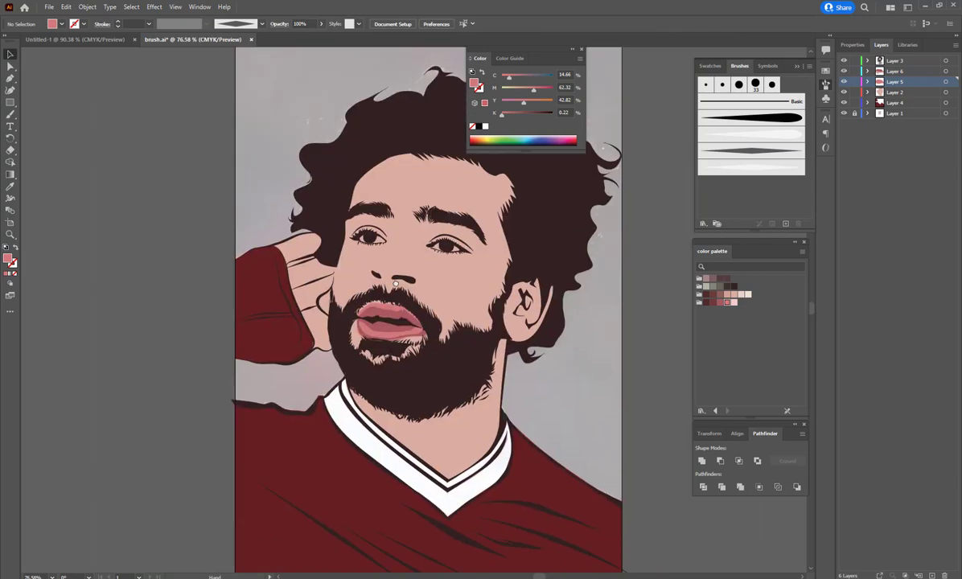
{"action": "scroll", "coordinate": [406, 286], "scroll_direction": "up", "scroll_amount": 3}
{"action": "scroll", "coordinate": [405, 287], "scroll_direction": "up", "scroll_amount": 2}
{"action": "left_click", "coordinate": [845, 89]}
{"action": "left_click", "coordinate": [844, 82], "text": "ctrl"}
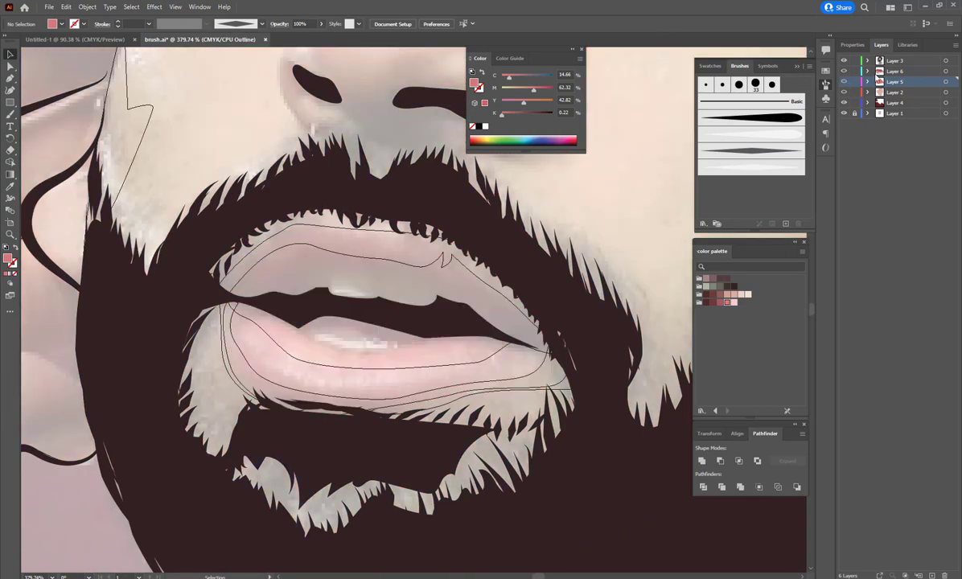
{"action": "key", "text": "ctrl+l"}
{"action": "key", "text": "p"}
{"action": "scroll", "coordinate": [329, 295], "scroll_direction": "up", "scroll_amount": 6}
Step: Draw the upper-lip highlight and the upper and lower teeth outlines as closed paths
{"action": "scroll", "coordinate": [330, 295], "scroll_direction": "down", "scroll_amount": 4}
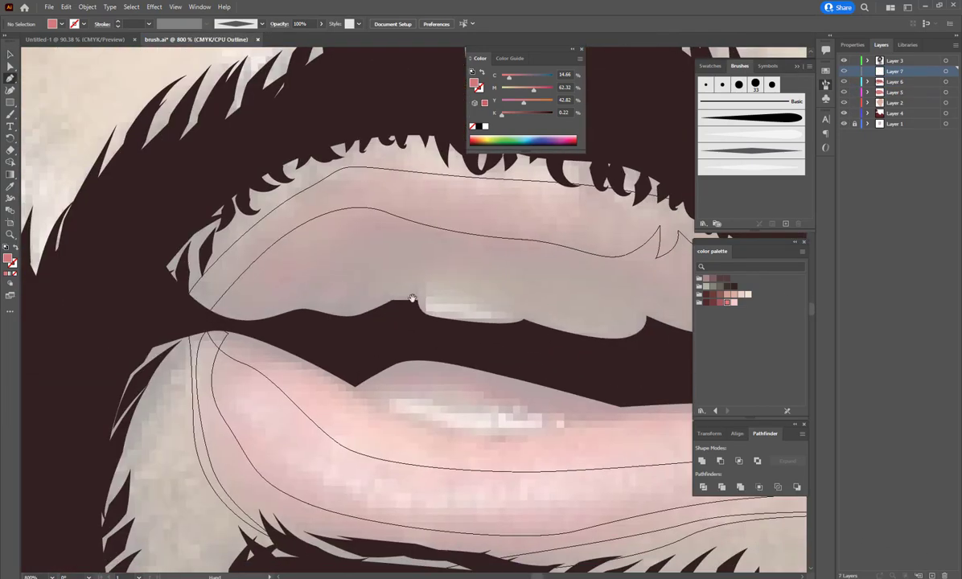
{"action": "left_click", "coordinate": [416, 286]}
{"action": "left_click_drag", "start_coordinate": [436, 318], "coordinate": [462, 325]}
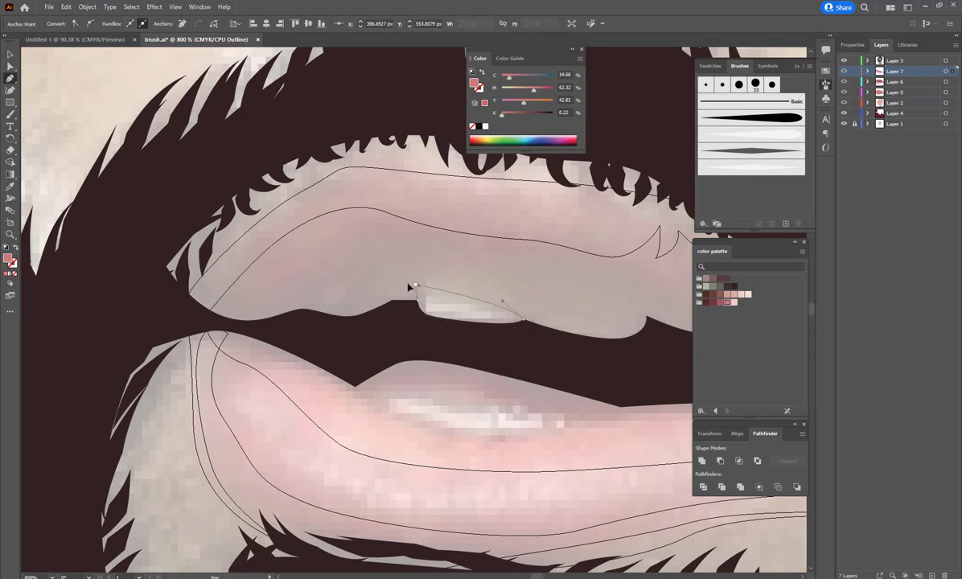
{"action": "left_click_drag", "start_coordinate": [416, 286], "coordinate": [388, 273]}
{"action": "left_click", "coordinate": [386, 396]}
{"action": "left_click_drag", "start_coordinate": [490, 437], "coordinate": [547, 411]}
{"action": "left_click", "coordinate": [549, 408]}
{"action": "left_click", "coordinate": [486, 419]}
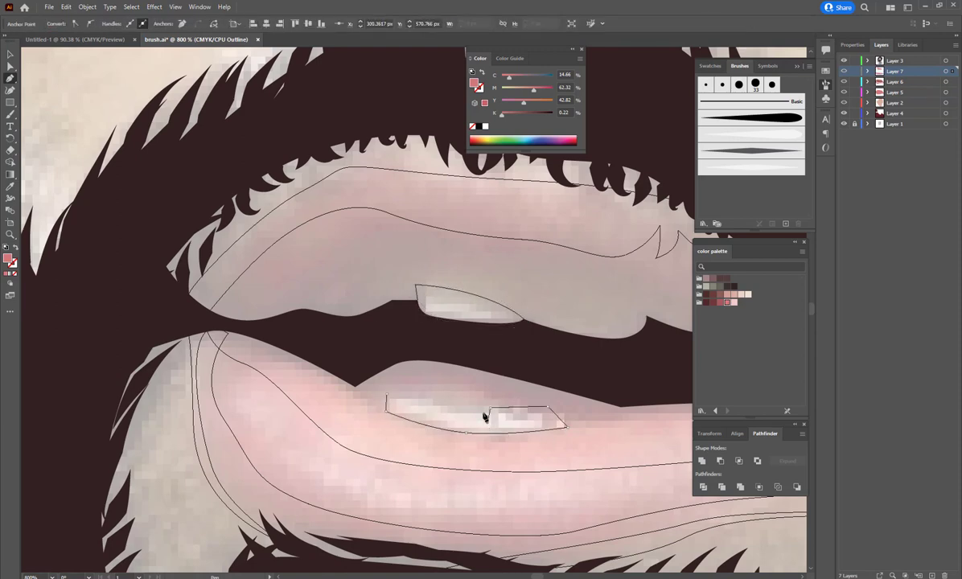
{"action": "left_click", "coordinate": [387, 397]}
Step: Select both teeth shapes and fill them white in the Color Picker
{"action": "key", "text": "ctrl"}
{"action": "left_click", "coordinate": [501, 308], "text": "ctrl+shift"}
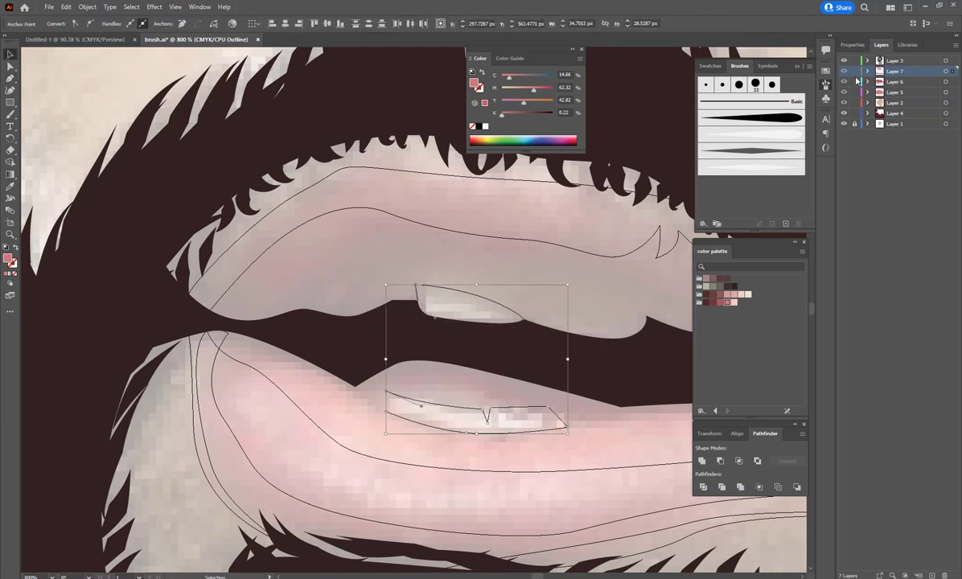
{"action": "double_click", "coordinate": [8, 259]}
{"action": "left_click", "coordinate": [355, 223]}
{"action": "left_click", "coordinate": [574, 230]}
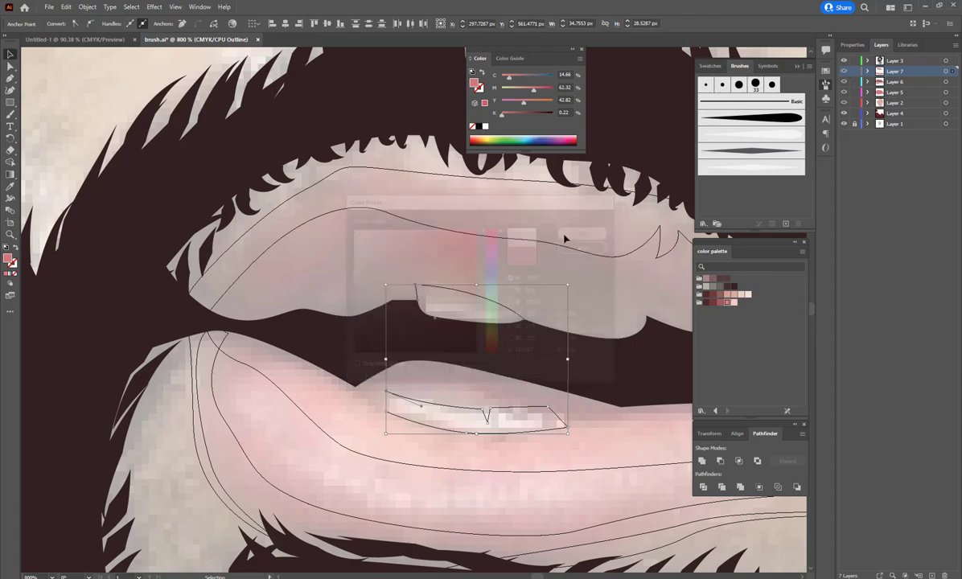
Step: Zoom out to the whole portrait, deselect, and add a new layer for teeth shading
{"action": "key", "text": "ctrl+minus"}
{"action": "key", "text": "ctrl+minus"}
{"action": "key", "text": "ctrl+minus"}
{"action": "key", "text": "ctrl+minus"}
{"action": "key", "text": "ctrl+minus"}
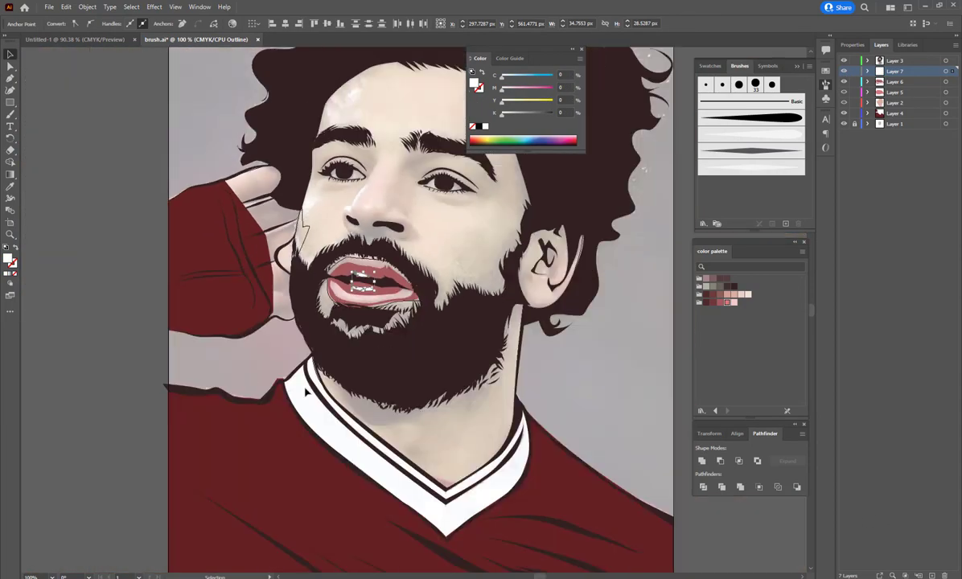
{"action": "key", "text": "ctrl+shift+a"}
{"action": "key", "text": "ctrl+minus"}
{"action": "scroll", "coordinate": [398, 328], "scroll_direction": "up", "scroll_amount": 10, "text": "alt"}
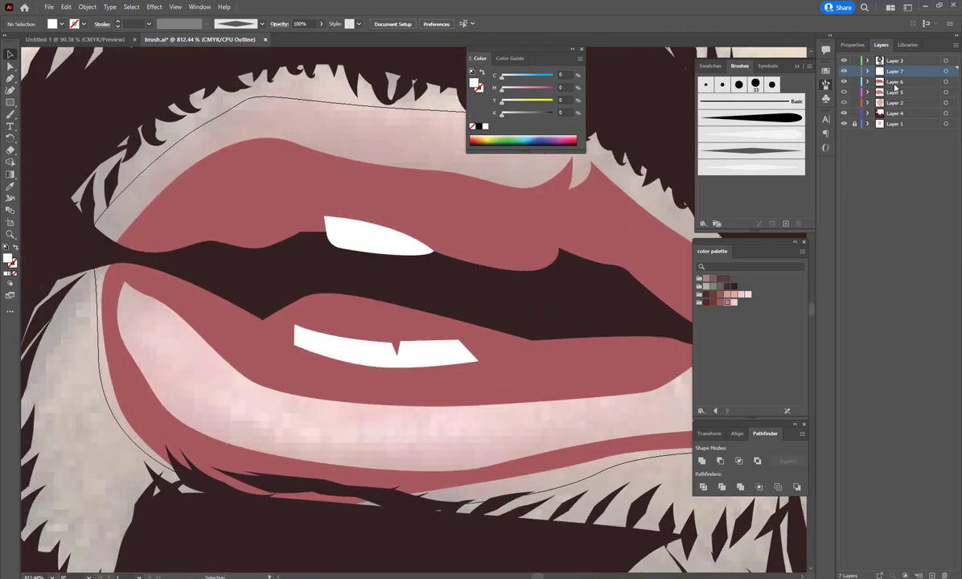
{"action": "left_click", "coordinate": [918, 573]}
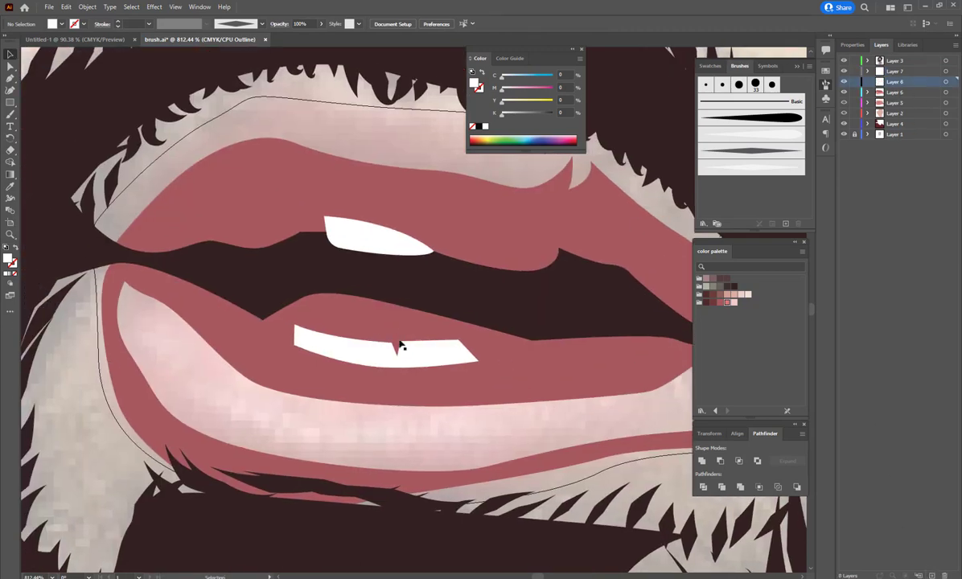
Step: Set Pencil Tool Options and draw dark shadow shapes around the lower and upper teeth
{"action": "key", "text": "n"}
{"action": "key", "text": "Return"}
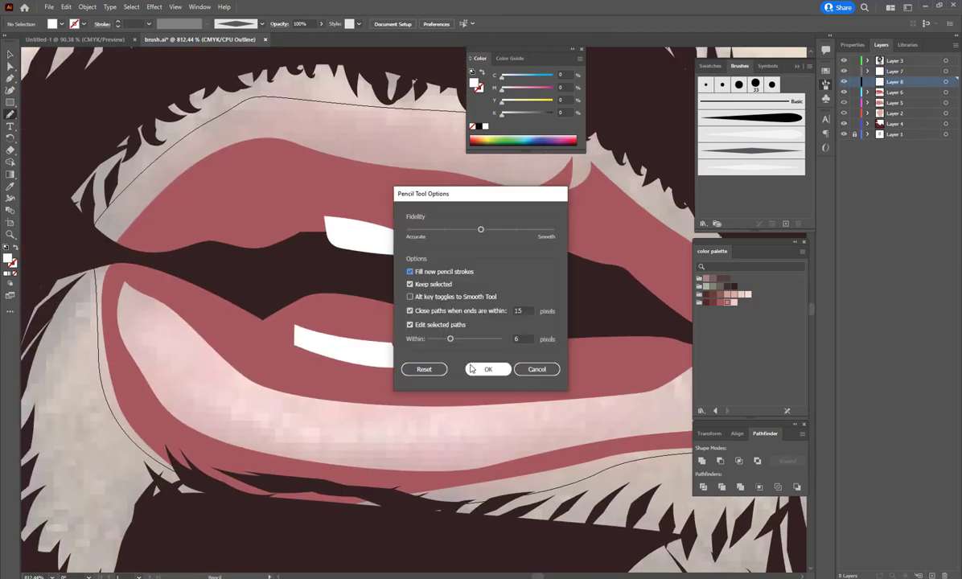
{"action": "left_click", "coordinate": [487, 369]}
{"action": "left_click_drag", "start_coordinate": [492, 360], "coordinate": [489, 358]}
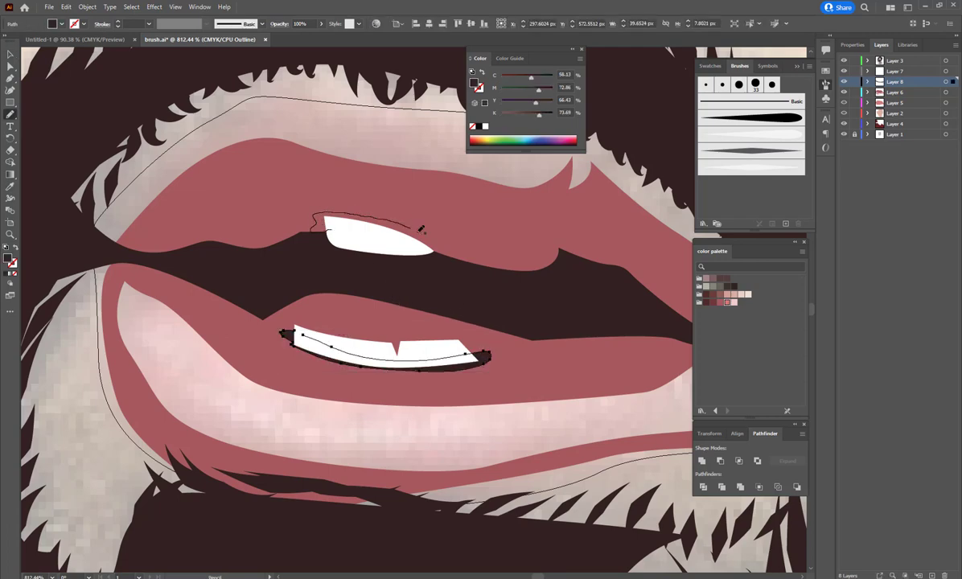
{"action": "left_click_drag", "start_coordinate": [421, 230], "coordinate": [318, 229]}
{"action": "key", "text": "v"}
{"action": "scroll", "coordinate": [425, 257], "scroll_direction": "down", "scroll_amount": 4}
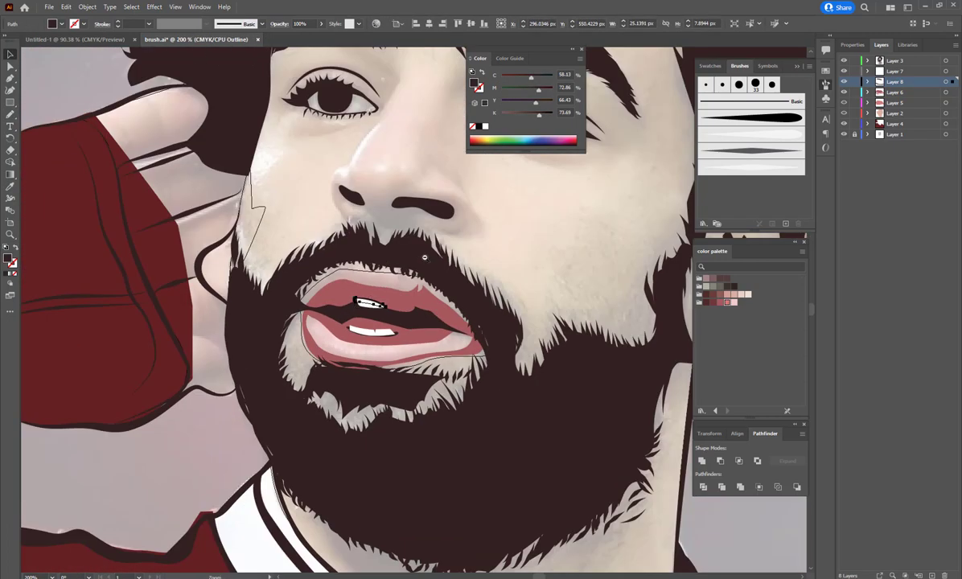
{"action": "scroll", "coordinate": [424, 257], "scroll_direction": "down", "scroll_amount": 2}
{"action": "left_click", "coordinate": [149, 301]}
Step: Switch the artwork to full-colour Preview, check it against the photo, and add Layer 9
{"action": "key", "text": "ctrl+y"}
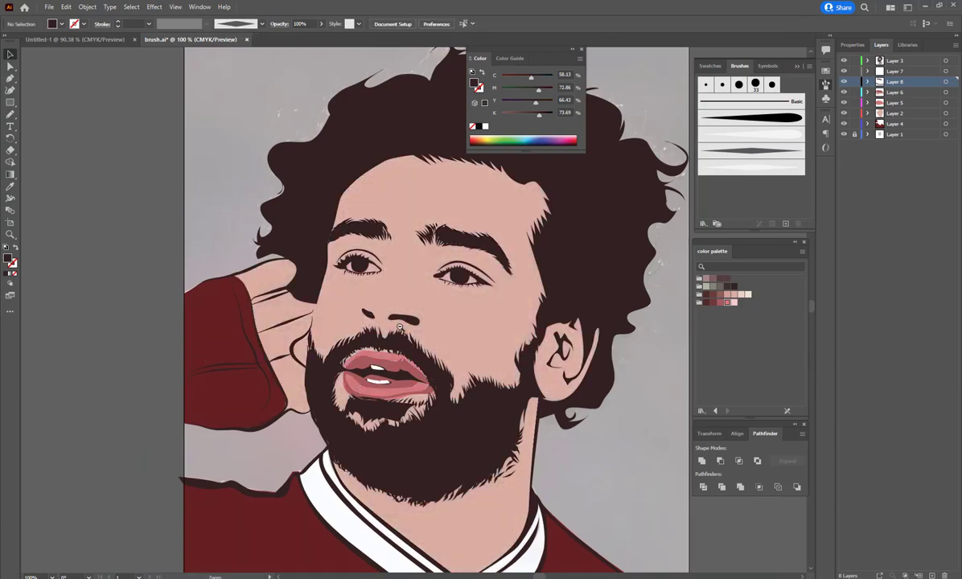
{"action": "scroll", "coordinate": [400, 329], "scroll_direction": "down", "scroll_amount": 2}
{"action": "scroll", "coordinate": [459, 388], "scroll_direction": "up", "scroll_amount": 4}
{"action": "scroll", "coordinate": [459, 387], "scroll_direction": "up", "scroll_amount": 1}
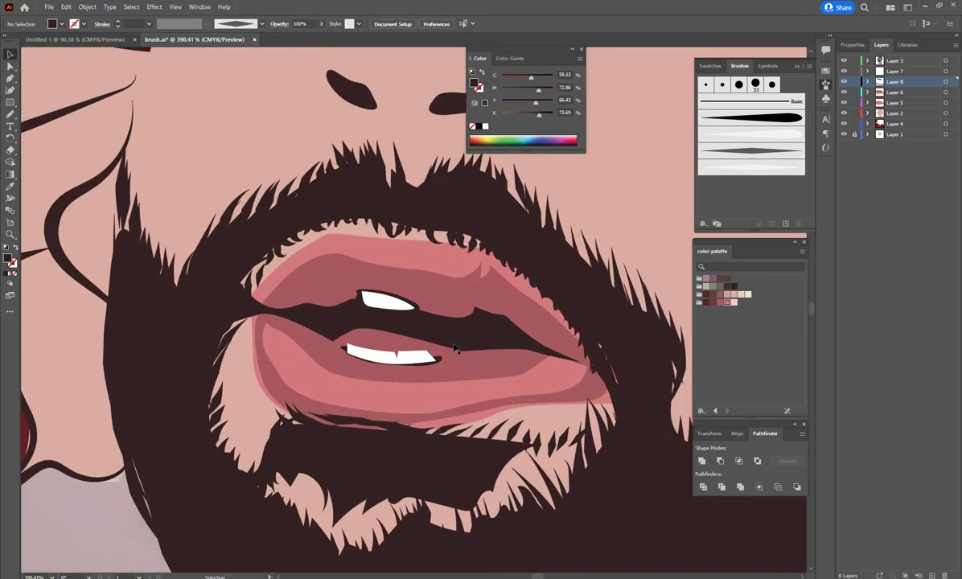
{"action": "scroll", "coordinate": [395, 313], "scroll_direction": "down", "scroll_amount": 4}
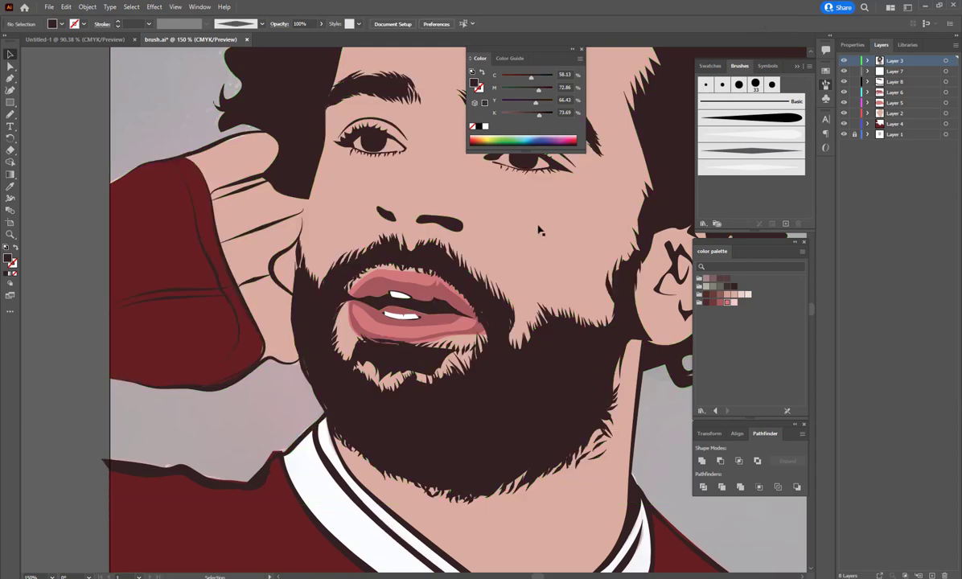
{"action": "left_click", "coordinate": [844, 82], "text": "ctrl"}
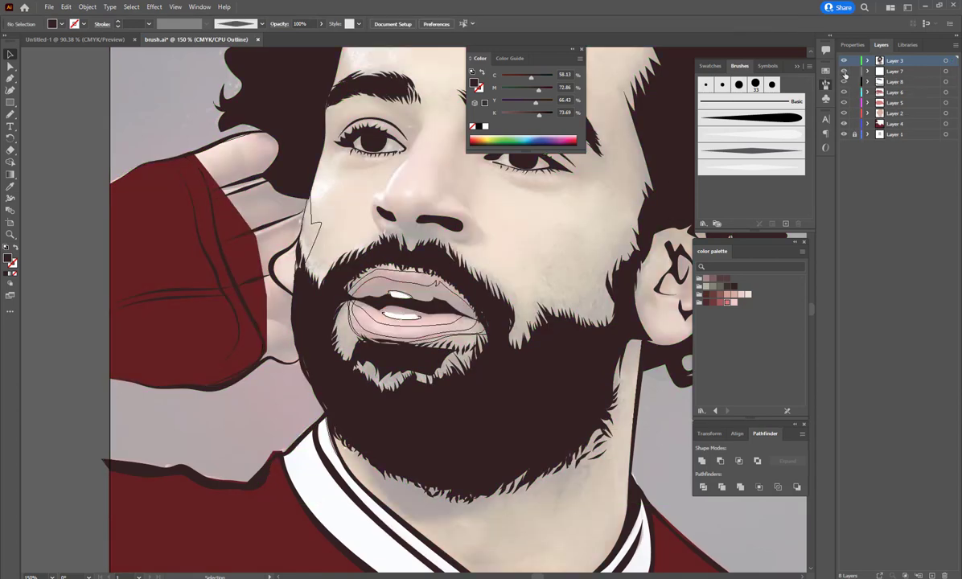
{"action": "left_click", "coordinate": [844, 92], "text": "ctrl"}
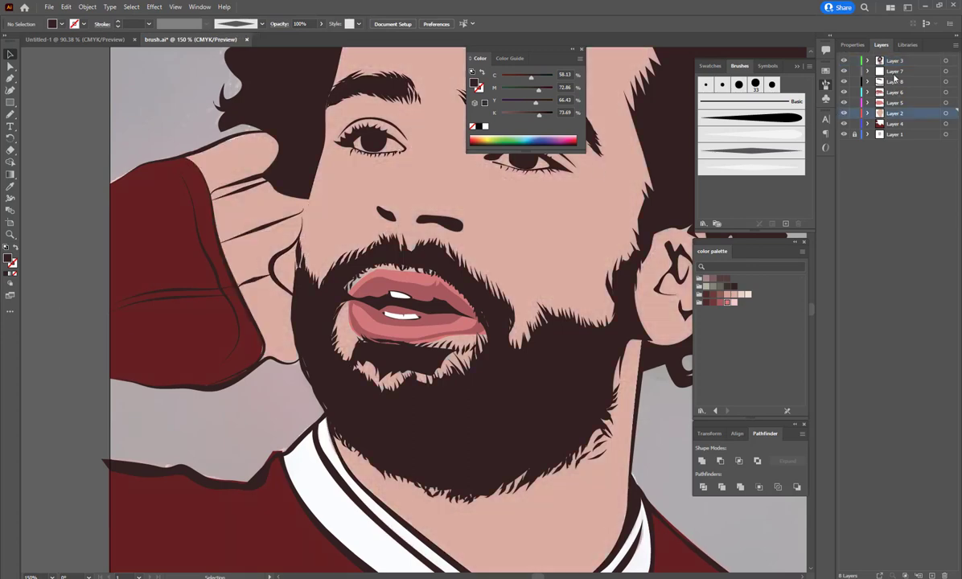
{"action": "key", "text": "ctrl+l"}
{"action": "scroll", "coordinate": [414, 312], "scroll_direction": "down", "scroll_amount": 2}
Step: Create Layer 10 for the inner mouth and select the larger pink lip shape
{"action": "scroll", "coordinate": [417, 312], "scroll_direction": "up", "scroll_amount": 5}
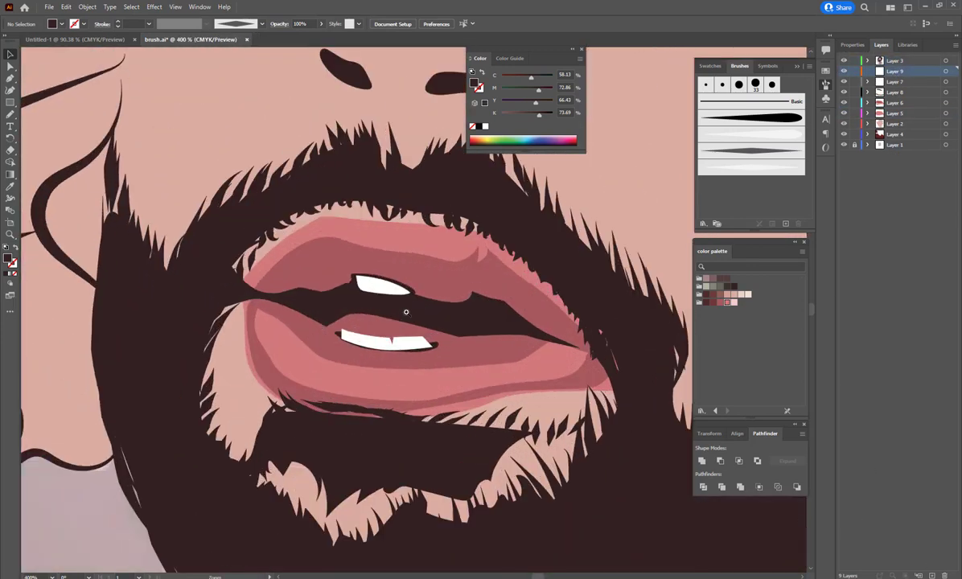
{"action": "key", "text": "b"}
{"action": "key", "text": "v"}
{"action": "left_click", "coordinate": [307, 345]}
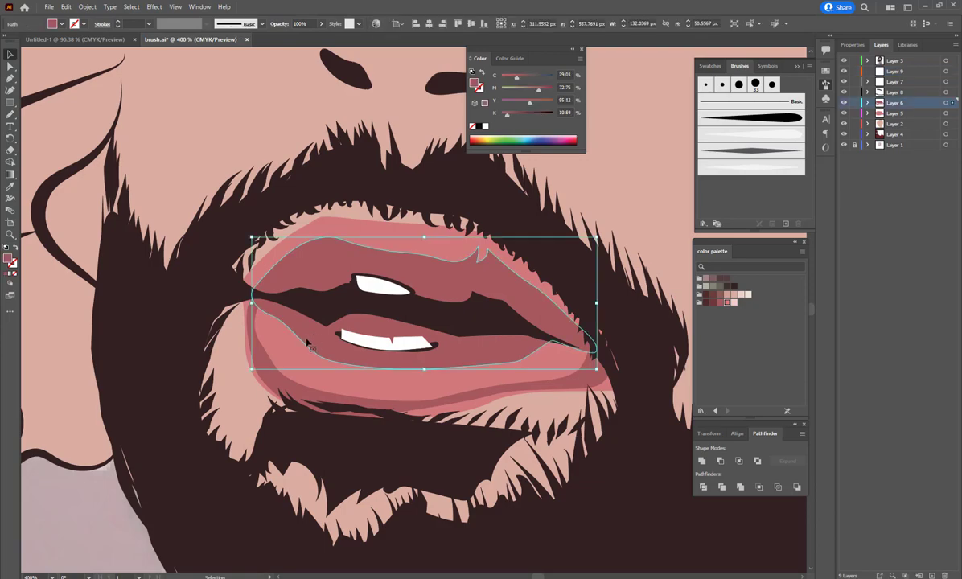
{"action": "left_click", "coordinate": [925, 573]}
{"action": "key", "text": "ctrl+shift+n"}
{"action": "key", "text": "Escape"}
{"action": "left_click", "coordinate": [400, 389]}
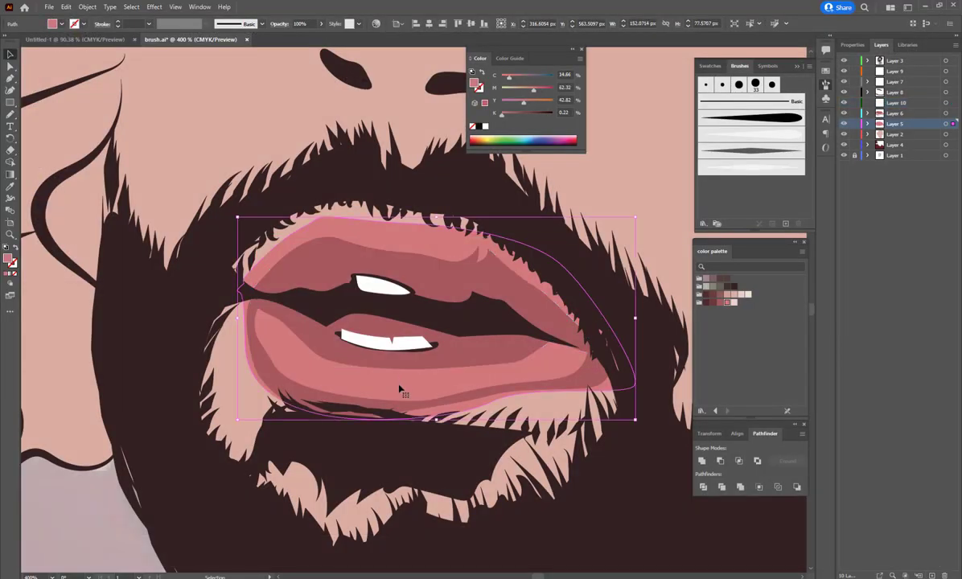
{"action": "scroll", "coordinate": [400, 388], "scroll_direction": "down", "scroll_amount": 3}
{"action": "scroll", "coordinate": [395, 354], "scroll_direction": "up", "scroll_amount": 3}
Step: Draw the inner-mouth shape between the lips on Layer 10, filled with sampled dark brown
{"action": "key", "text": "p"}
{"action": "left_click_drag", "start_coordinate": [397, 353], "coordinate": [412, 353]}
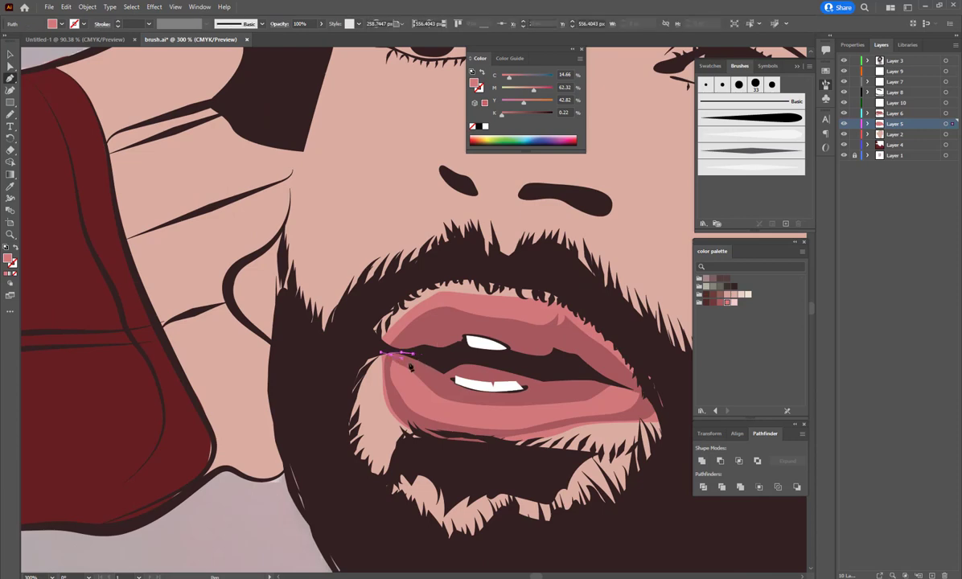
{"action": "left_click_drag", "start_coordinate": [461, 388], "coordinate": [483, 393]}
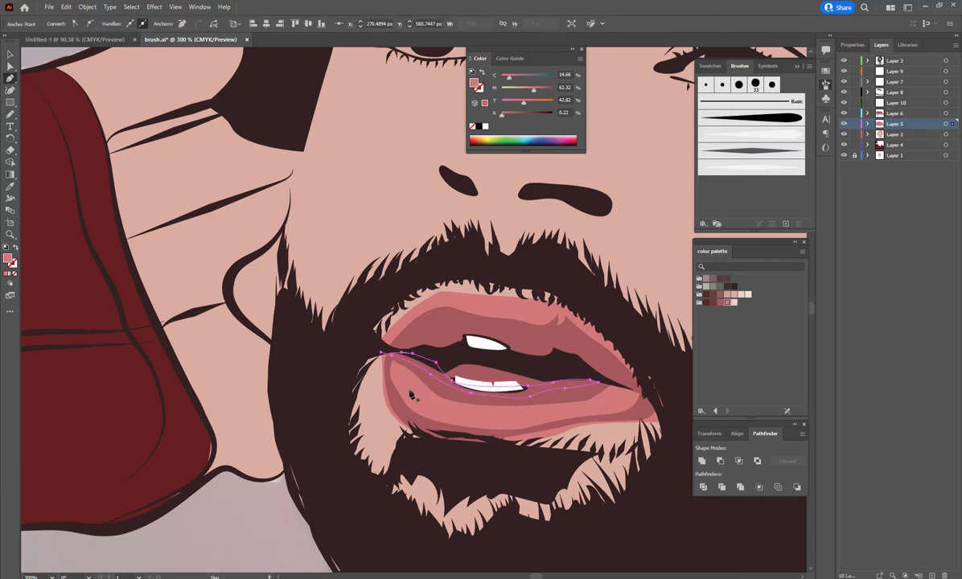
{"action": "key", "text": "i"}
{"action": "left_click", "coordinate": [450, 354]}
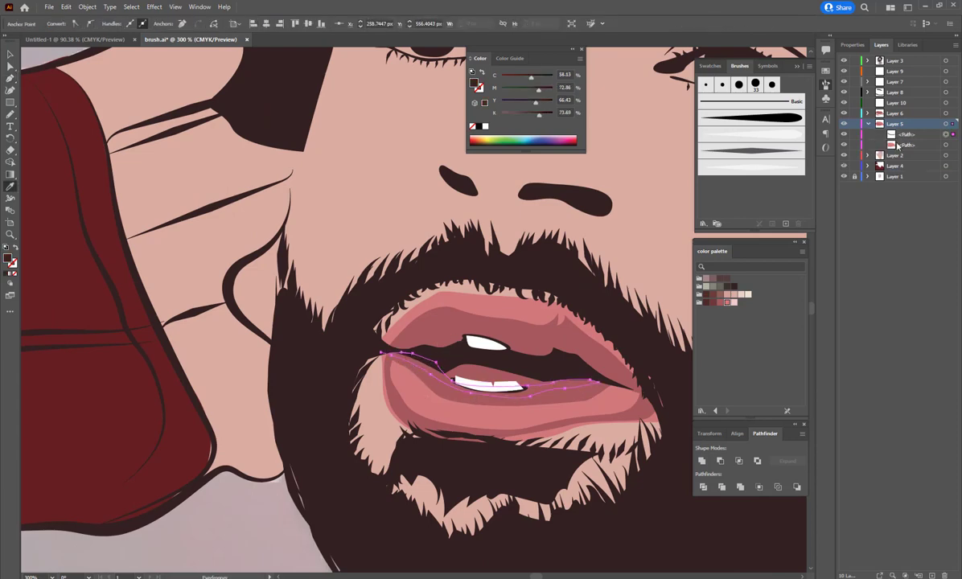
{"action": "left_click", "coordinate": [883, 105]}
{"action": "key", "text": "p"}
{"action": "left_click", "coordinate": [386, 354]}
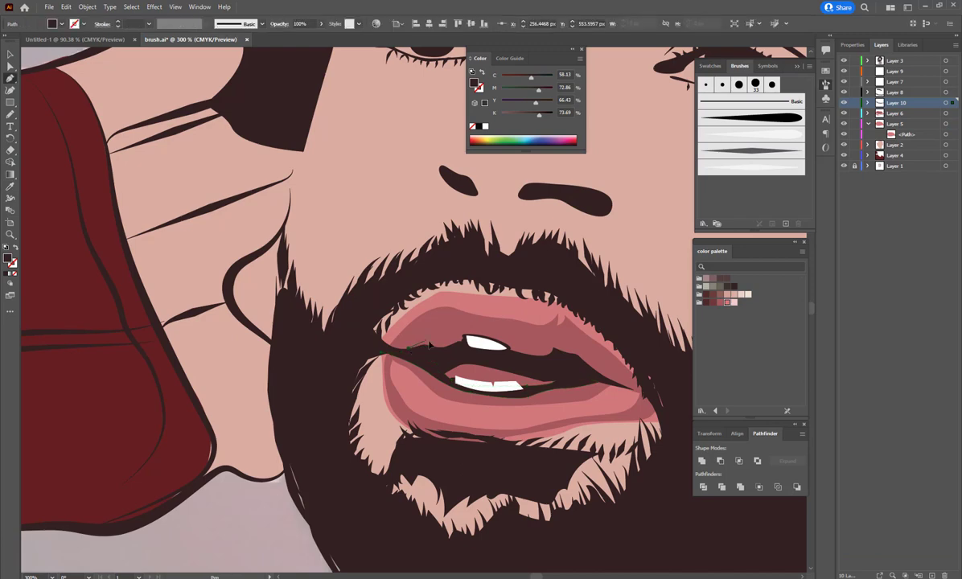
{"action": "left_click", "coordinate": [577, 360]}
Step: Adjust the inner-mouth fill to a darker tone in the Color Picker and zoom out
{"action": "key", "text": "v"}
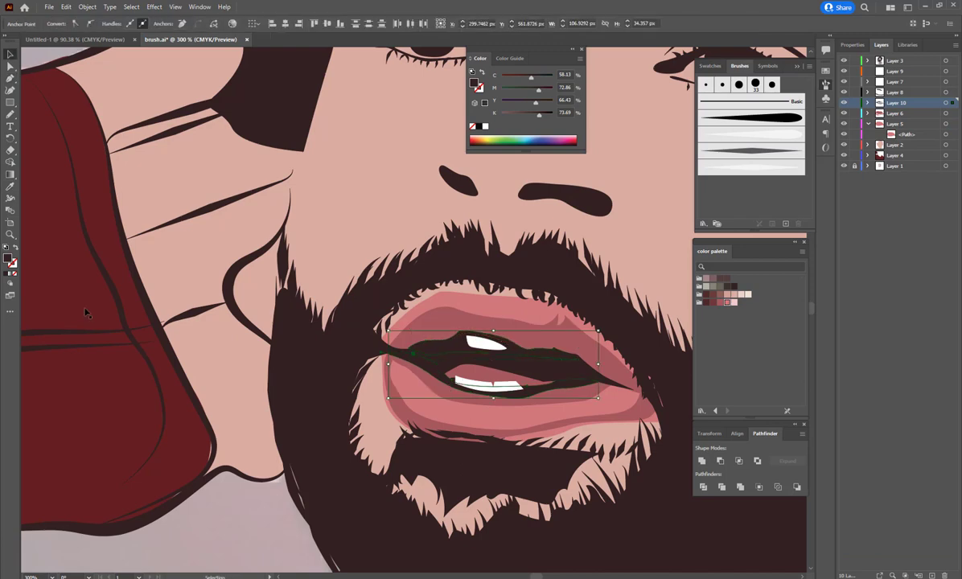
{"action": "double_click", "coordinate": [9, 258]}
{"action": "key", "text": "Return"}
{"action": "key", "text": "ctrl+minus"}
{"action": "key", "text": "ctrl+minus"}
{"action": "key", "text": "ctrl+minus"}
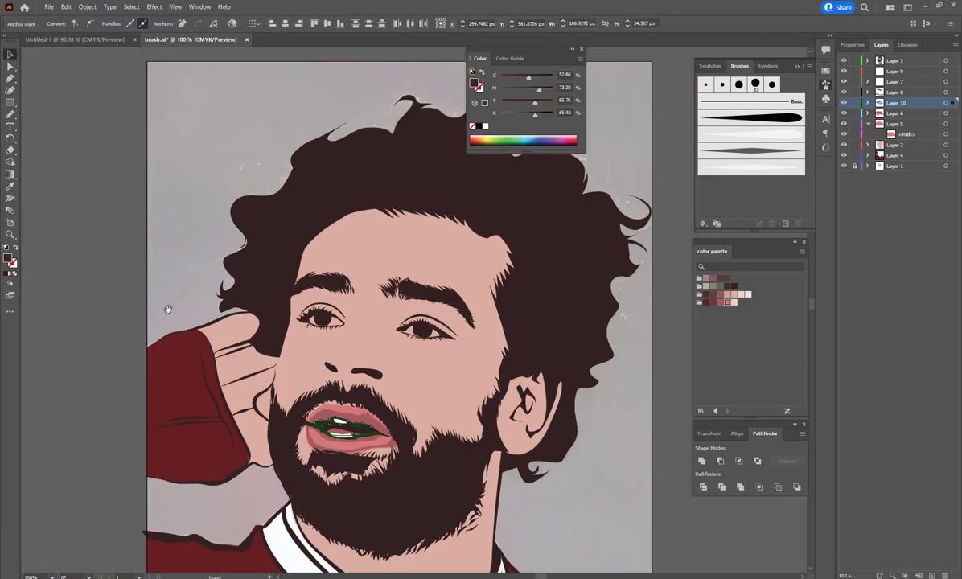
{"action": "key", "text": "ctrl+minus"}
{"action": "key", "text": "ctrl+minus"}
{"action": "scroll", "coordinate": [411, 330], "scroll_direction": "up", "scroll_amount": 1}
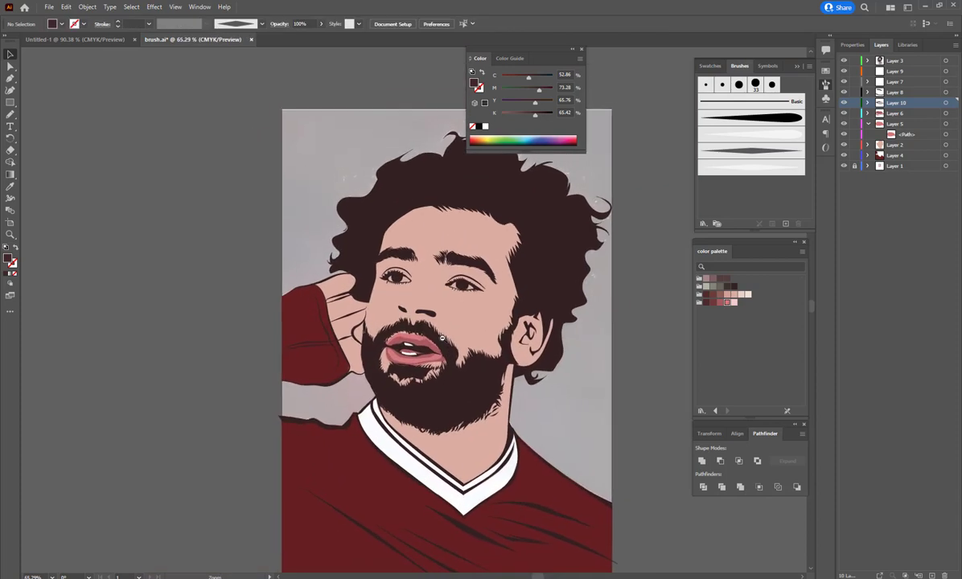
{"action": "scroll", "coordinate": [406, 334], "scroll_direction": "up", "scroll_amount": 1}
{"action": "scroll", "coordinate": [399, 342], "scroll_direction": "up", "scroll_amount": 3}
{"action": "scroll", "coordinate": [390, 350], "scroll_direction": "up", "scroll_amount": 4}
Step: Inspect the pink lip shape, then select the face skin shape
{"action": "left_click", "coordinate": [452, 333]}
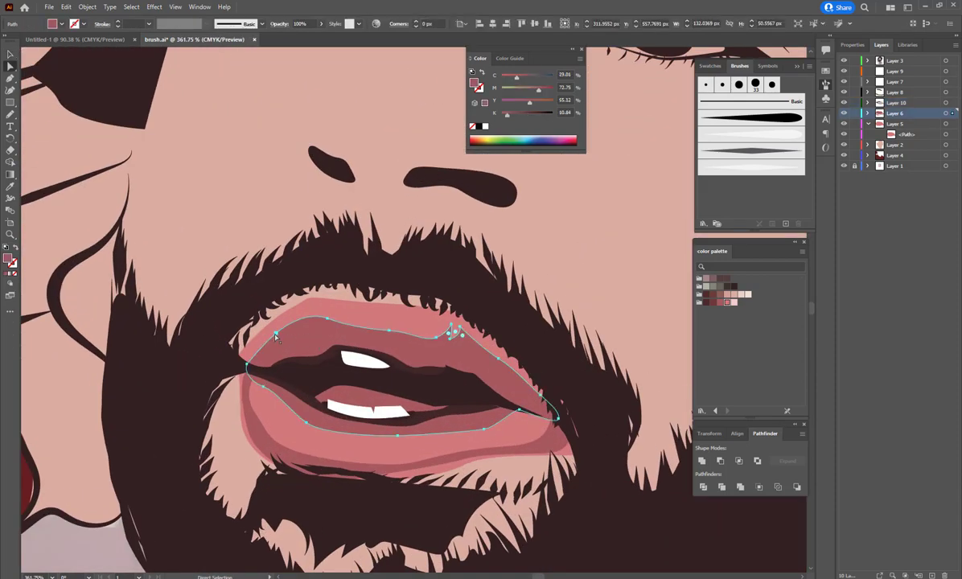
{"action": "key", "text": "ctrl+shift+a"}
{"action": "scroll", "coordinate": [347, 331], "scroll_direction": "down", "scroll_amount": 3}
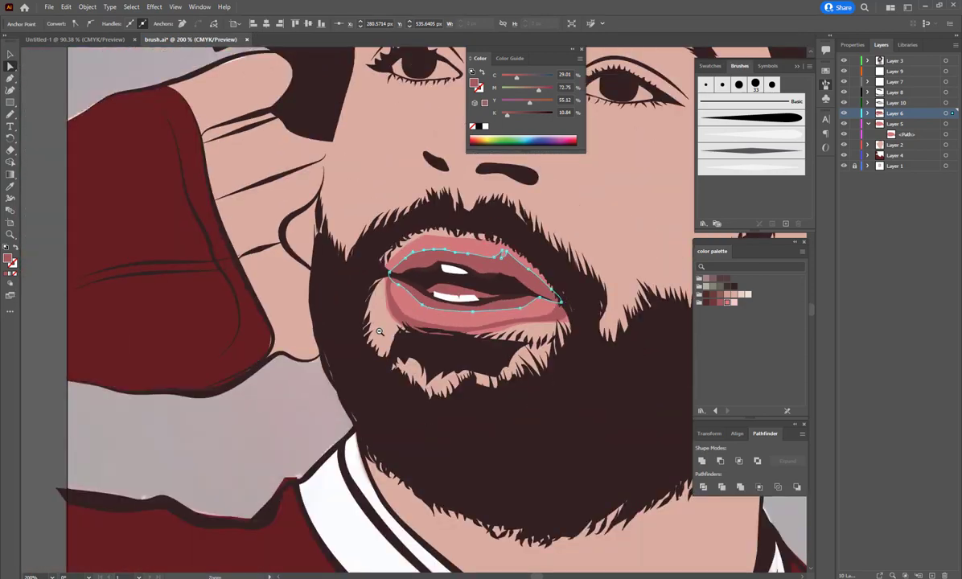
{"action": "scroll", "coordinate": [338, 338], "scroll_direction": "down", "scroll_amount": 4}
{"action": "scroll", "coordinate": [330, 347], "scroll_direction": "down", "scroll_amount": 2}
{"action": "scroll", "coordinate": [326, 352], "scroll_direction": "up", "scroll_amount": 5}
{"action": "scroll", "coordinate": [325, 351], "scroll_direction": "down", "scroll_amount": 1}
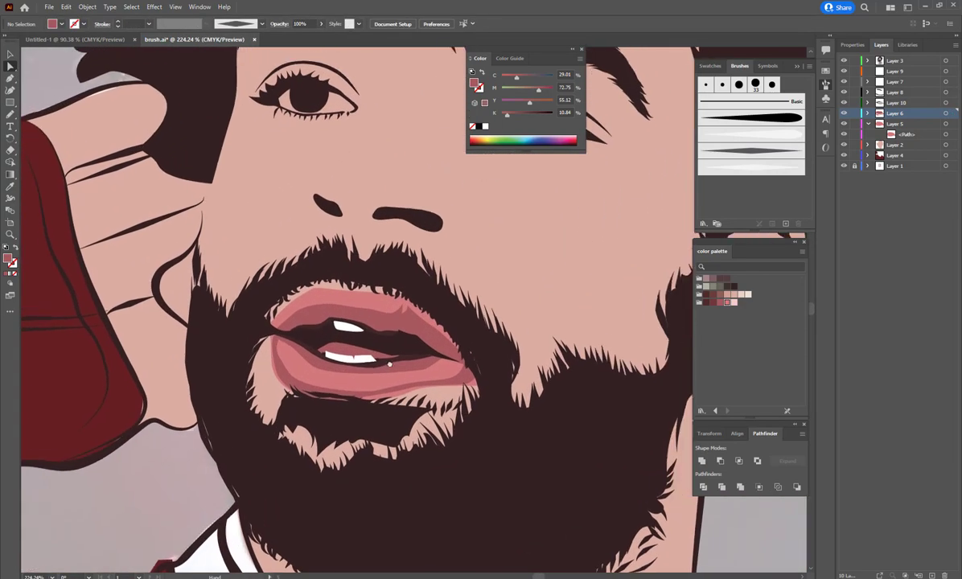
{"action": "scroll", "coordinate": [362, 346], "scroll_direction": "down", "scroll_amount": 2}
{"action": "left_click", "coordinate": [475, 341]}
Step: On a new layer, draw a chin shadow around the mouth filled with dark brown
{"action": "left_click", "coordinate": [773, 528]}
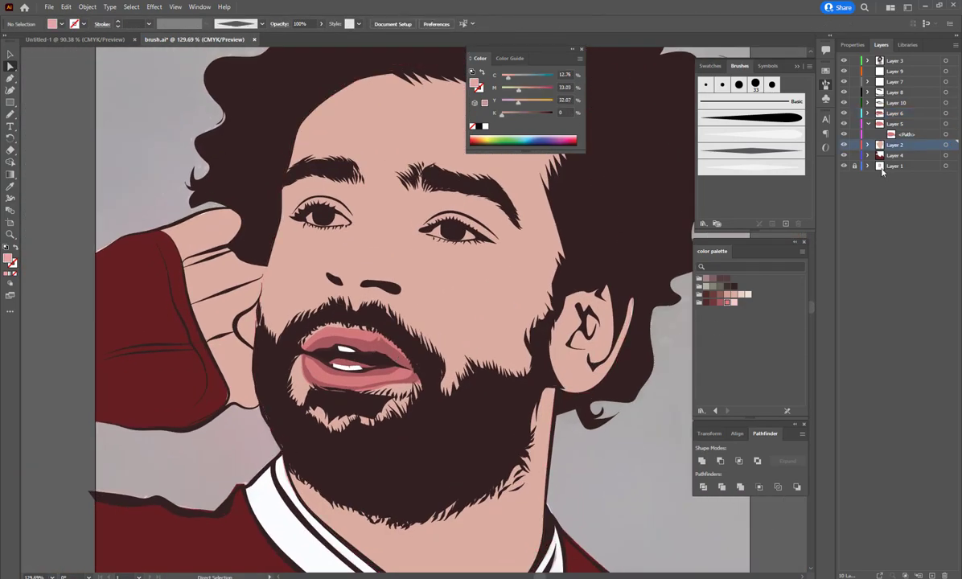
{"action": "left_click", "coordinate": [932, 576]}
{"action": "key", "text": "n"}
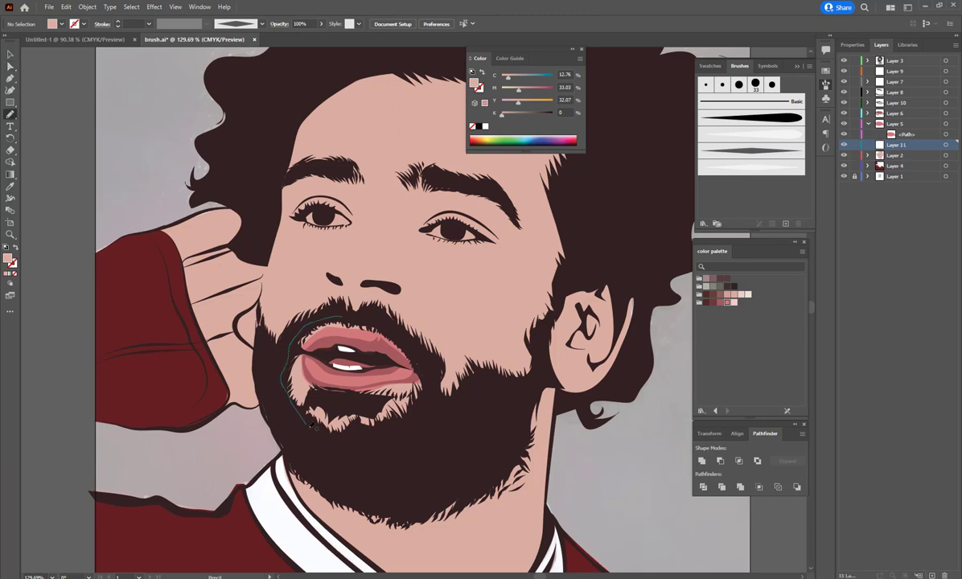
{"action": "left_click_drag", "start_coordinate": [320, 330], "coordinate": [322, 328]}
{"action": "key", "text": "i"}
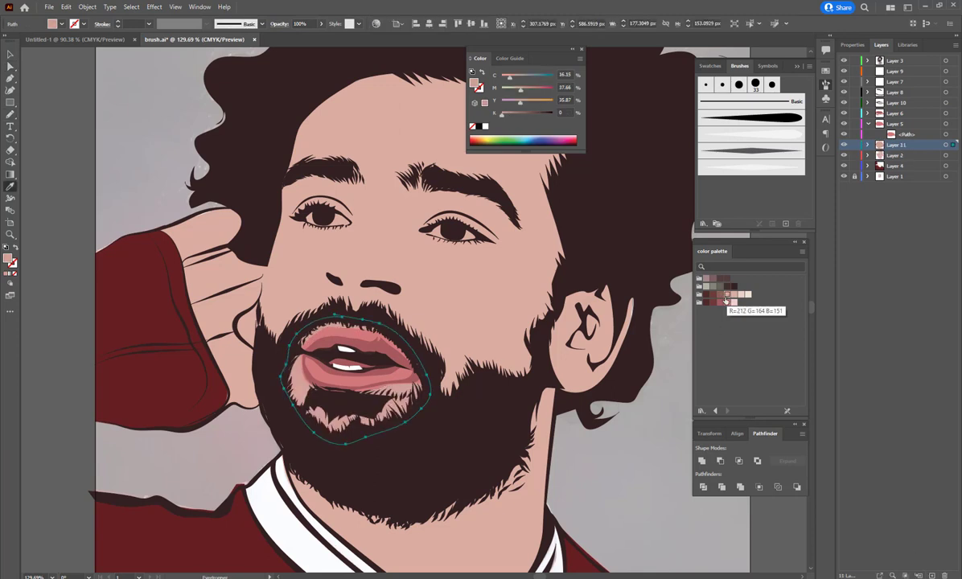
{"action": "left_click", "coordinate": [719, 303]}
{"action": "key", "text": "v"}
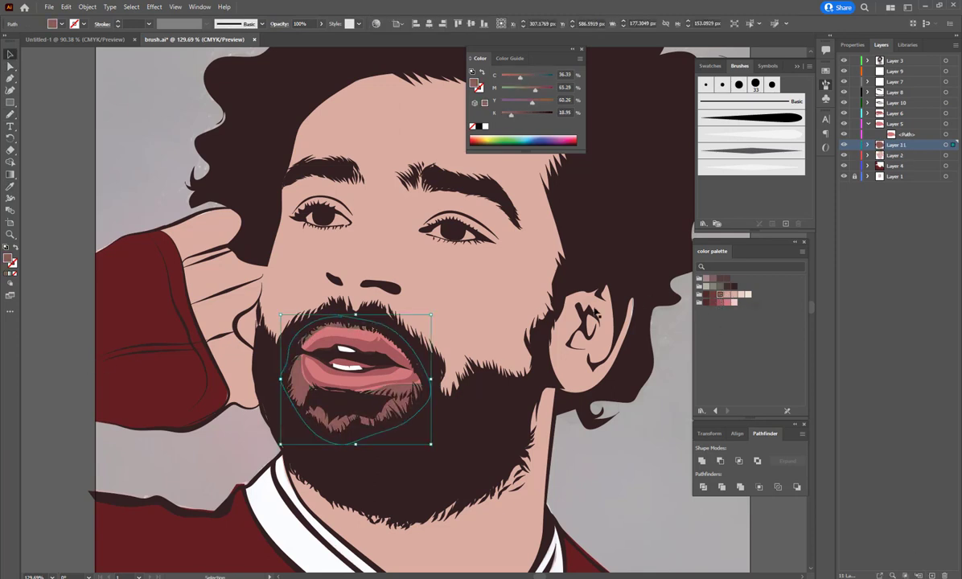
{"action": "key", "text": "ctrl+shift+a"}
Step: Brush a dark shadow stroke at the lower lip's left corner and apply an Object menu command
{"action": "key", "text": "b"}
{"action": "left_click", "coordinate": [750, 150]}
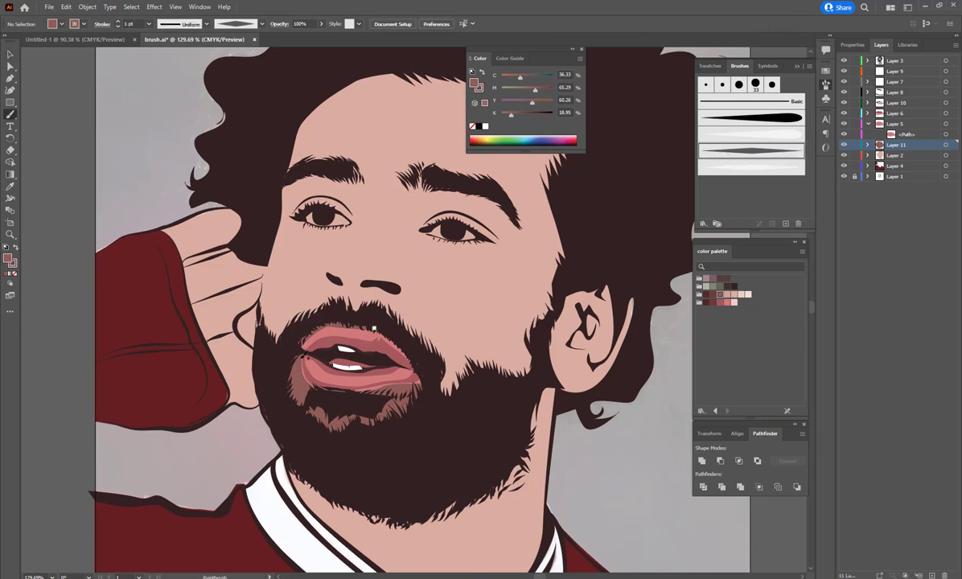
{"action": "left_click_drag", "start_coordinate": [286, 332], "coordinate": [299, 364]}
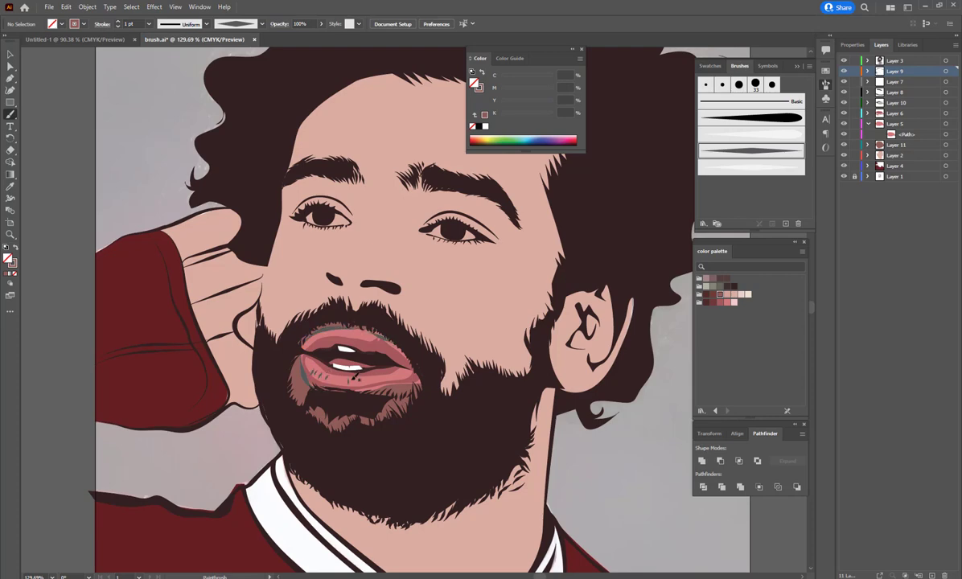
{"action": "scroll", "coordinate": [451, 346], "scroll_direction": "down", "scroll_amount": 5}
{"action": "left_click", "coordinate": [386, 342], "text": "ctrl"}
{"action": "left_click", "coordinate": [87, 6]}
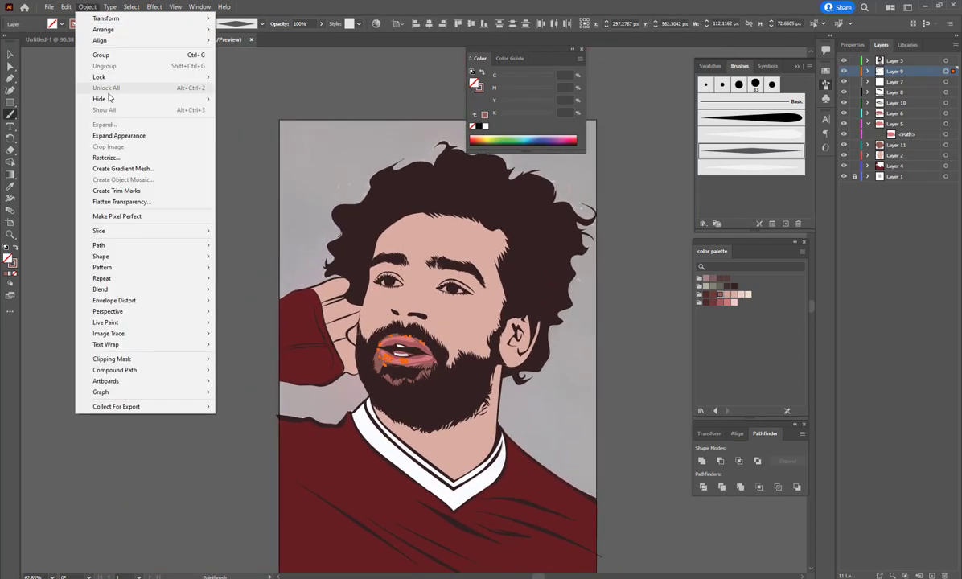
{"action": "left_click", "coordinate": [688, 376]}
{"action": "left_click", "coordinate": [654, 331], "text": "ctrl"}
Step: Turn on the reference photo layer so it shows through the face
{"action": "key", "text": "v"}
{"action": "scroll", "coordinate": [563, 370], "scroll_direction": "up", "scroll_amount": 4}
{"action": "scroll", "coordinate": [455, 389], "scroll_direction": "down", "scroll_amount": 2}
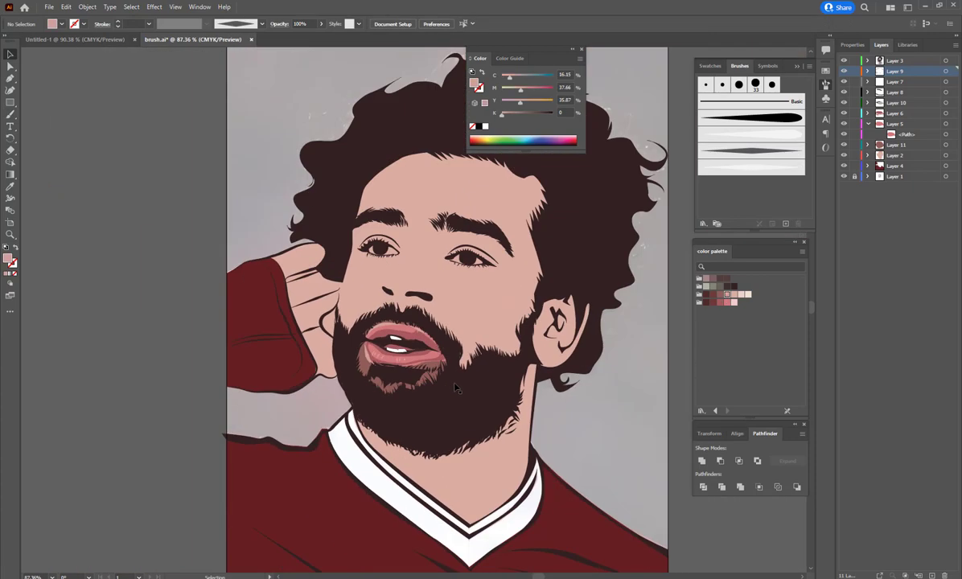
{"action": "left_click", "coordinate": [844, 165]}
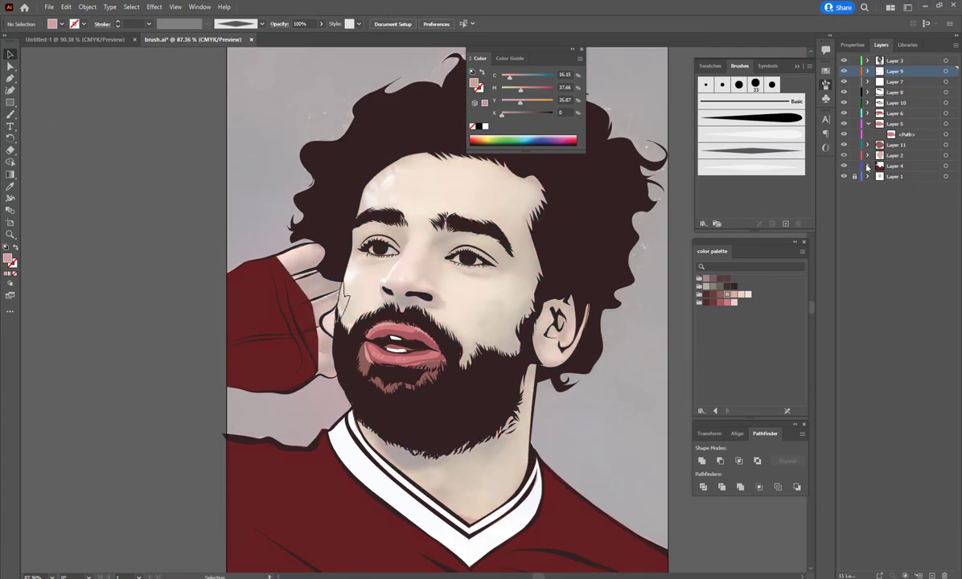
{"action": "scroll", "coordinate": [436, 324], "scroll_direction": "up", "scroll_amount": 3}
Step: Create Layer 12 and draw the cheek, jaw and neck shadow in darker reddish brown
{"action": "scroll", "coordinate": [432, 320], "scroll_direction": "down", "scroll_amount": 2}
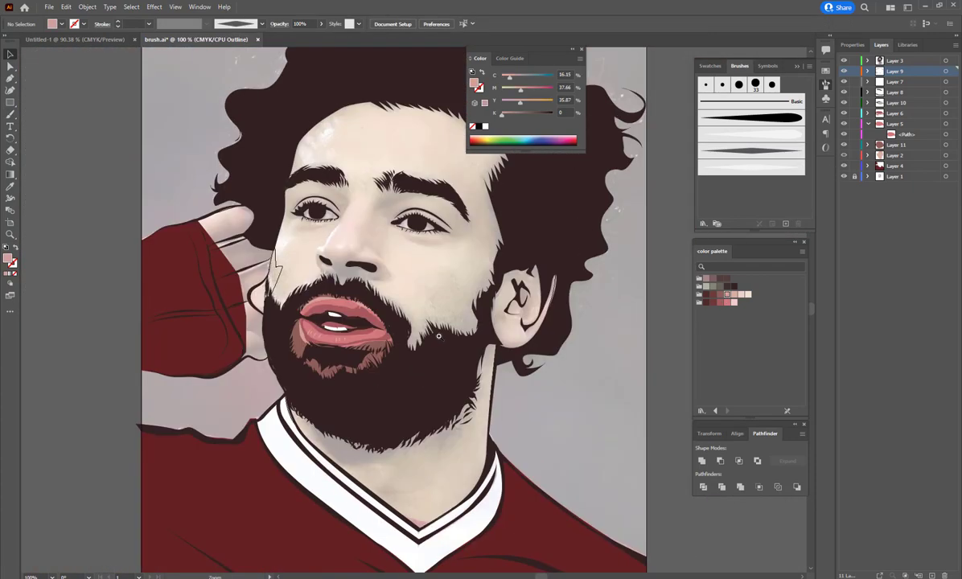
{"action": "key", "text": "b"}
{"action": "scroll", "coordinate": [428, 318], "scroll_direction": "up", "scroll_amount": 2}
{"action": "left_click", "coordinate": [895, 154]}
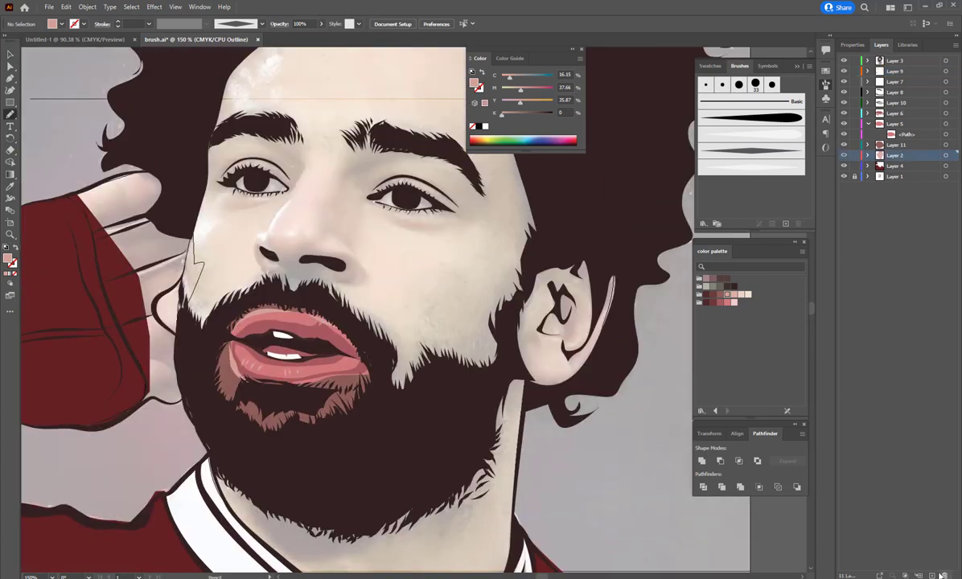
{"action": "key", "text": "ctrl+l"}
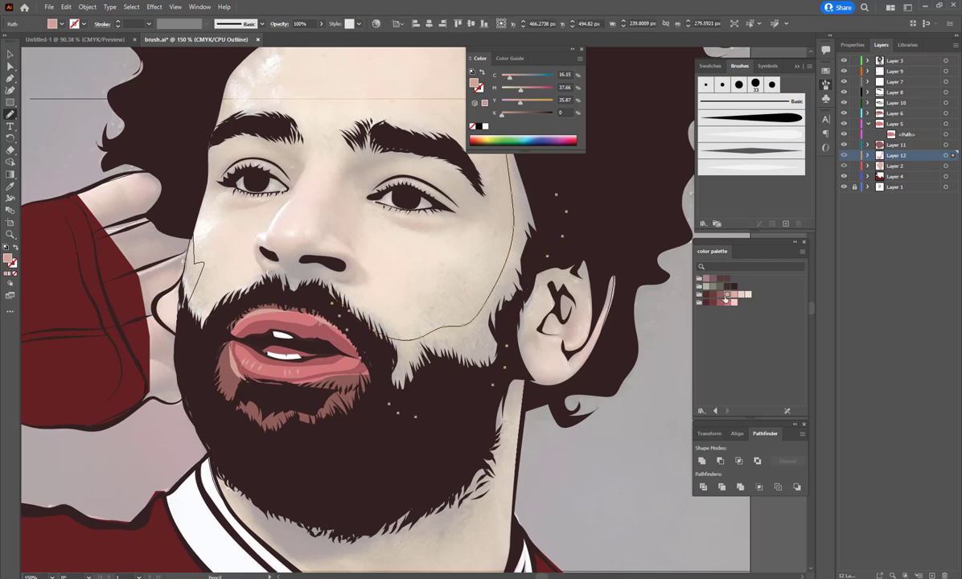
{"action": "left_click", "coordinate": [720, 296]}
{"action": "scroll", "coordinate": [296, 381], "scroll_direction": "down", "scroll_amount": 3}
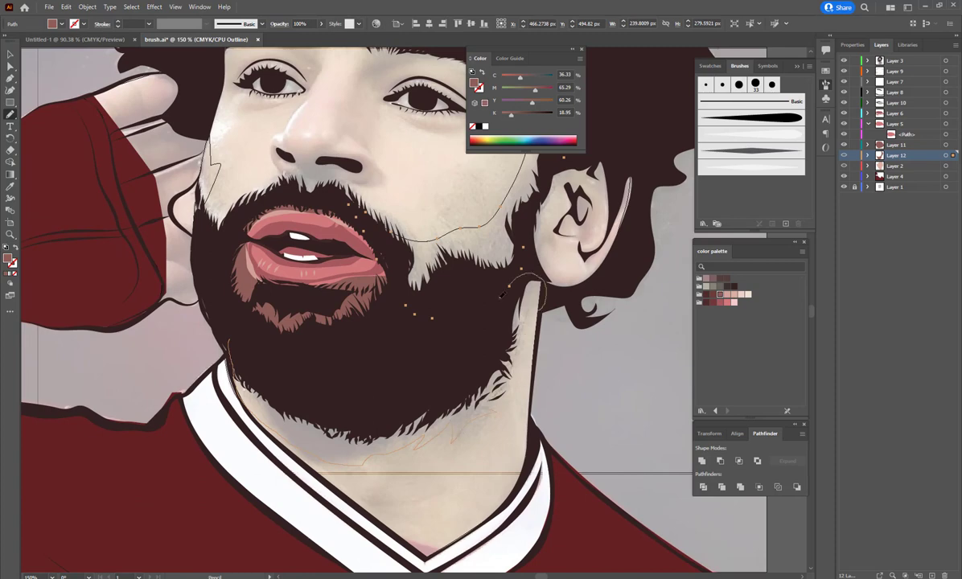
Step: Select the cheek-to-neck shadow and set its fill to a skin shadow colour in the Color Picker
{"action": "key", "text": "v"}
{"action": "left_click", "coordinate": [503, 294]}
{"action": "key", "text": "ctrl+y"}
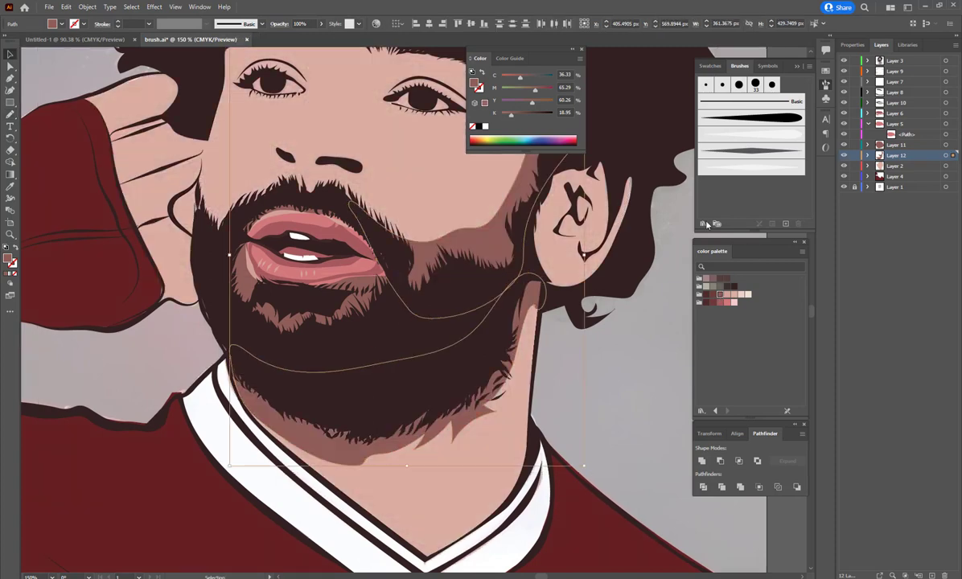
{"action": "key", "text": "ctrl+0"}
{"action": "double_click", "coordinate": [9, 259]}
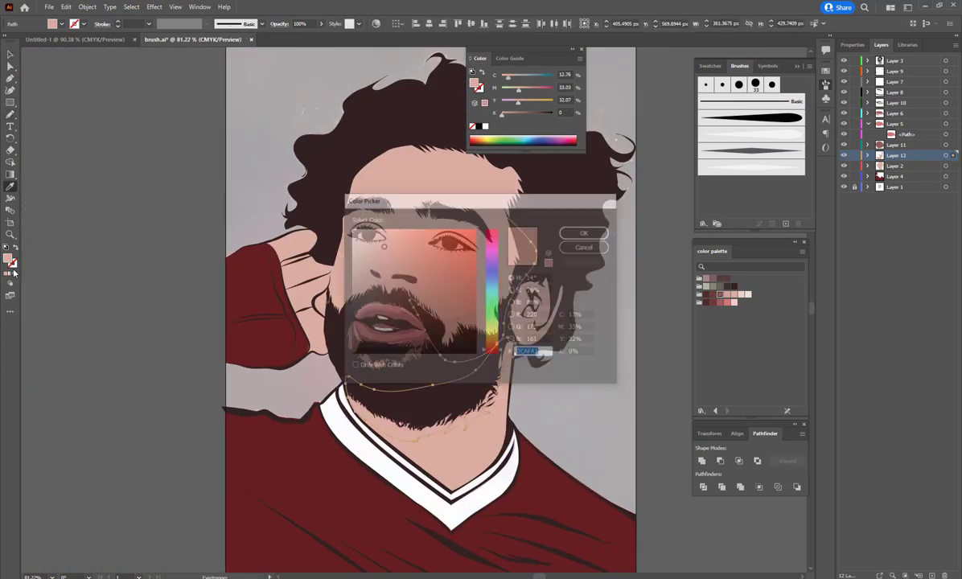
{"action": "left_click", "coordinate": [584, 232]}
{"action": "key", "text": "ctrl+shift+a"}
Step: Show outlines over the reference photo and switch to the Paintbrush to trace the nose
{"action": "scroll", "coordinate": [488, 279], "scroll_direction": "down", "scroll_amount": 3}
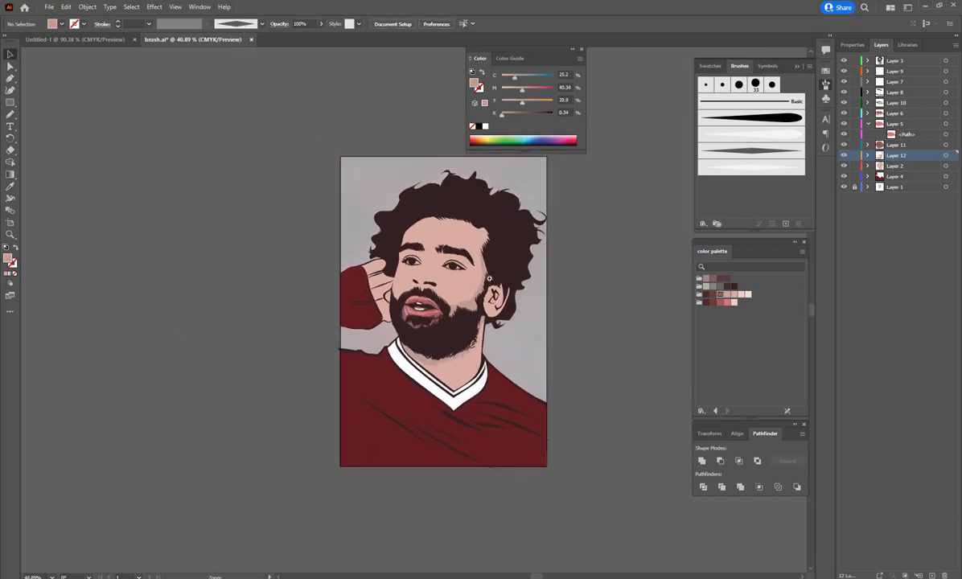
{"action": "scroll", "coordinate": [449, 271], "scroll_direction": "up", "scroll_amount": 5}
{"action": "left_click", "coordinate": [844, 177], "text": "ctrl"}
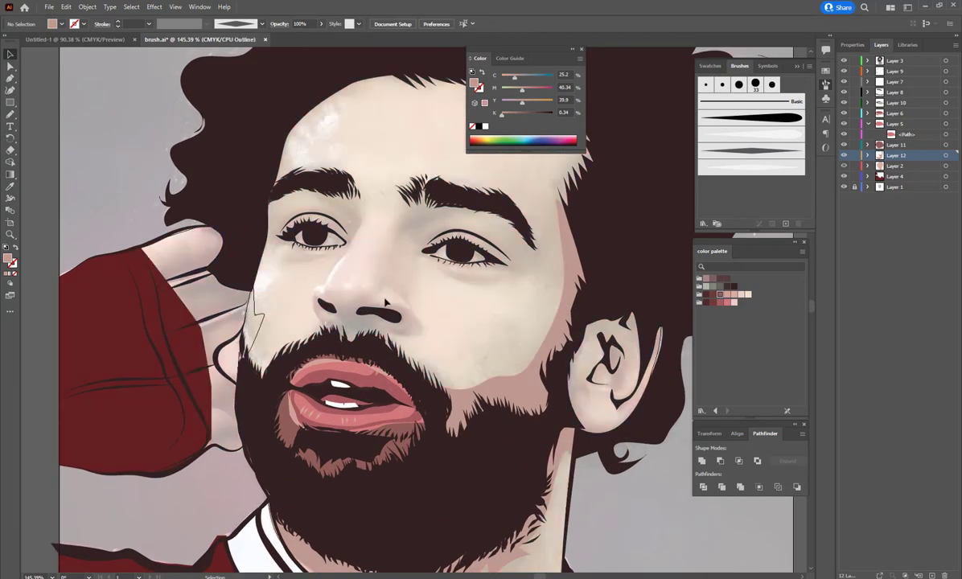
{"action": "key", "text": "b"}
{"action": "scroll", "coordinate": [371, 298], "scroll_direction": "up", "scroll_amount": 4}
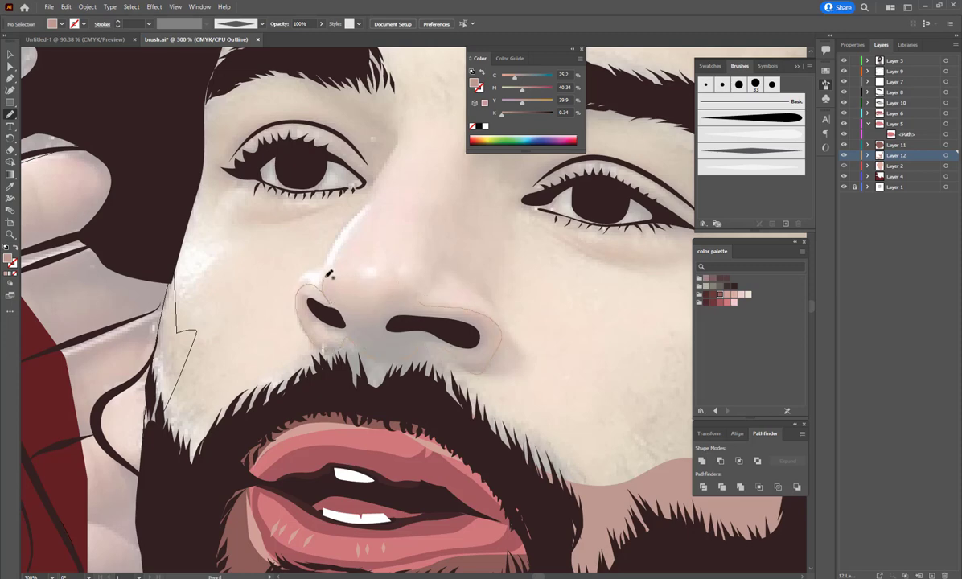
Step: Fill the nose path as a pink shadow shape, then brush dark nostril shading on new Layer 13
{"action": "key", "text": "v"}
{"action": "key", "text": "ctrl+shift+a"}
{"action": "key", "text": "ctrl+minus"}
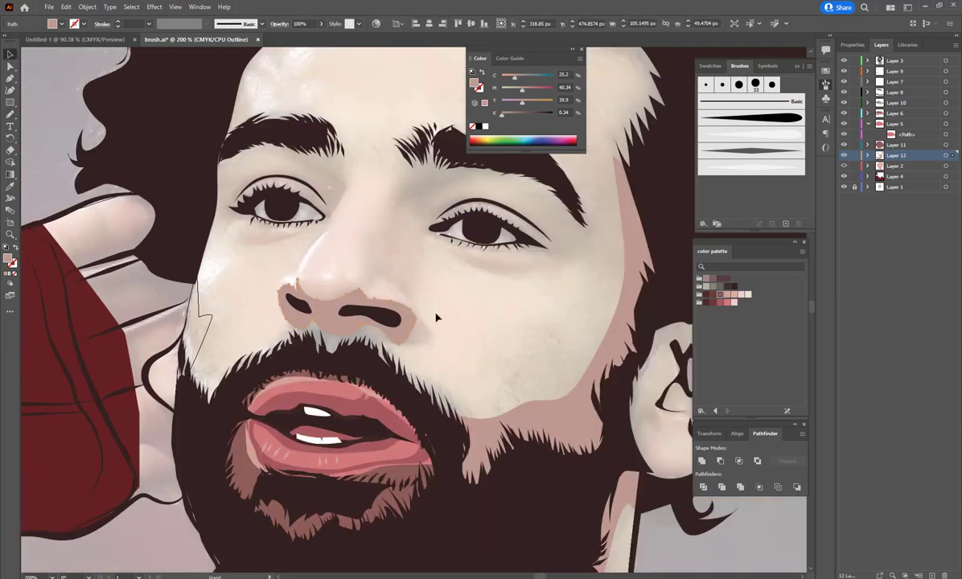
{"action": "key", "text": "ctrl+l"}
{"action": "key", "text": "b"}
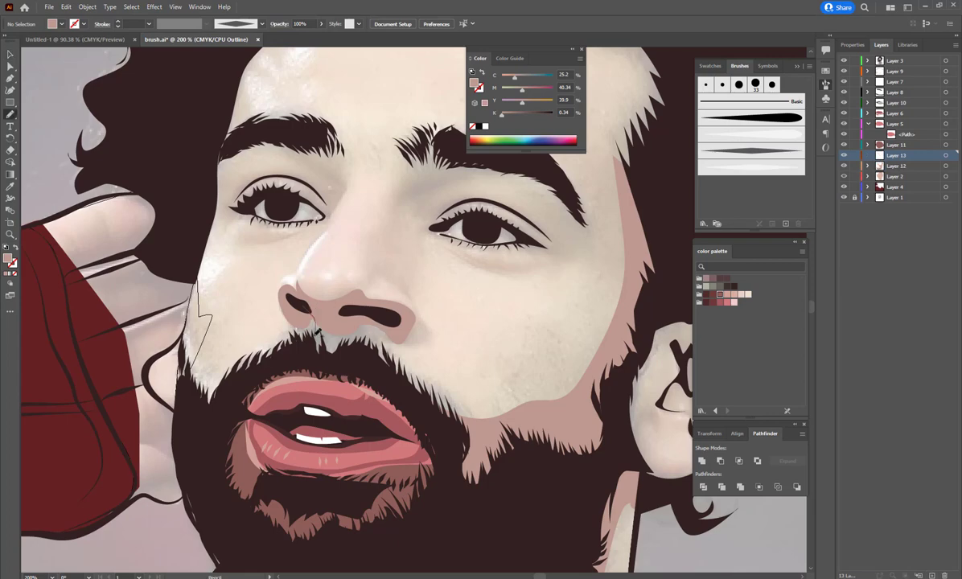
{"action": "left_click_drag", "start_coordinate": [302, 300], "coordinate": [304, 300]}
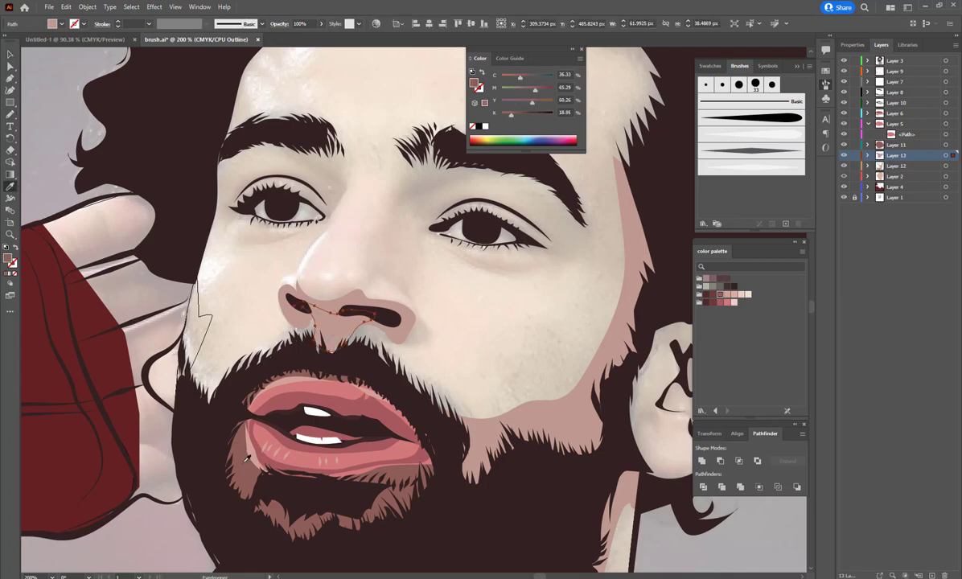
{"action": "key", "text": "v"}
{"action": "key", "text": "ctrl+shift+a"}
Step: Pen-trace closed white shapes for the left and right eyes
{"action": "key", "text": "p"}
{"action": "left_click_drag", "start_coordinate": [421, 331], "coordinate": [453, 384]}
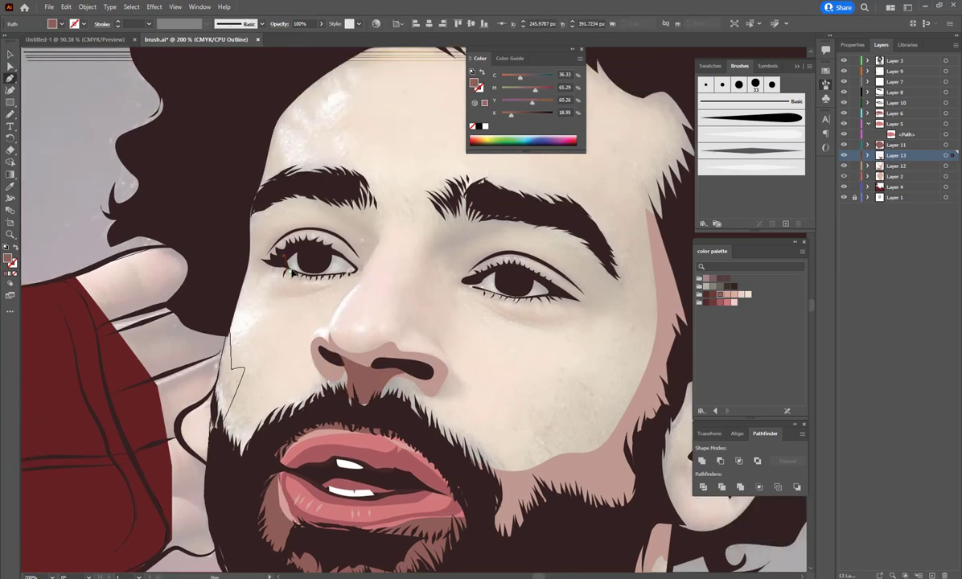
{"action": "left_click", "coordinate": [354, 268]}
{"action": "left_click", "coordinate": [328, 254]}
{"action": "left_click", "coordinate": [309, 255]}
{"action": "left_click", "coordinate": [270, 250]}
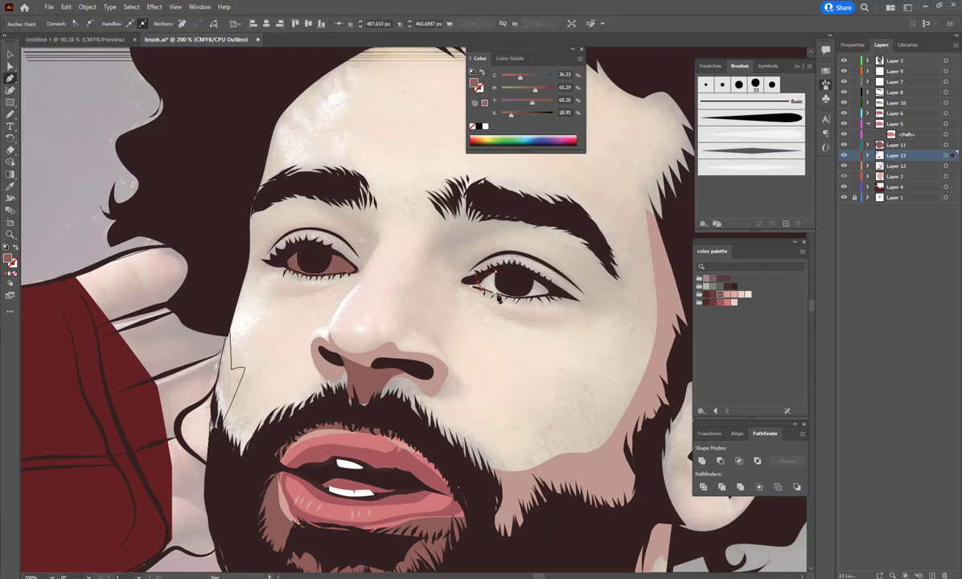
{"action": "left_click", "coordinate": [521, 272]}
{"action": "left_click", "coordinate": [496, 271]}
Step: Fill both eye white shapes with light grey BFBFBF
{"action": "key", "text": "v"}
{"action": "double_click", "coordinate": [8, 259]}
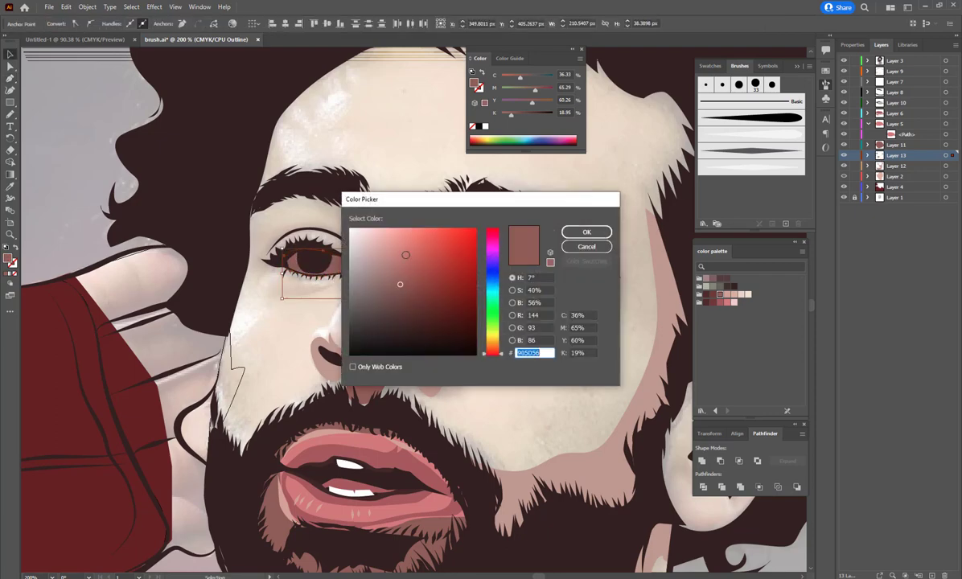
{"action": "left_click", "coordinate": [349, 260]}
{"action": "left_click", "coordinate": [587, 232]}
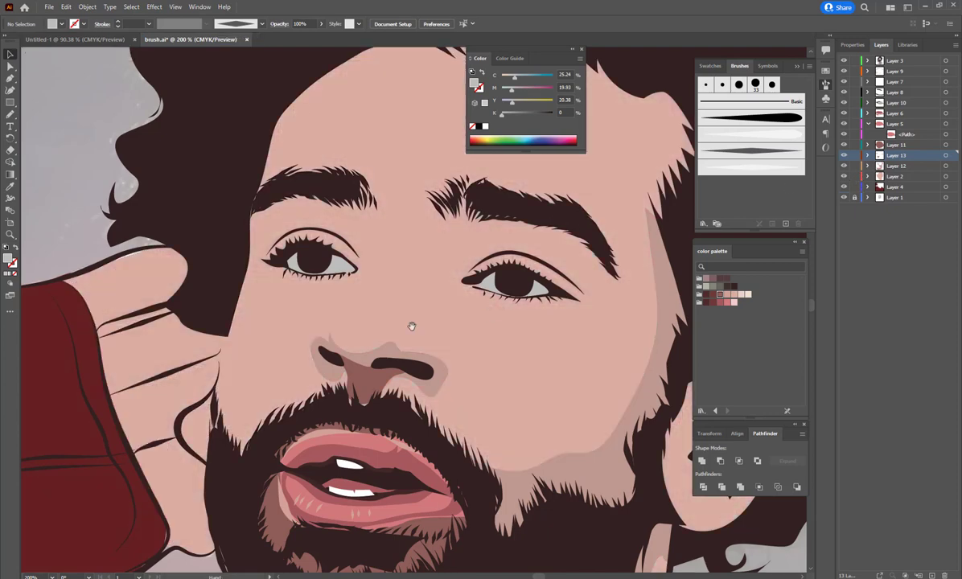
Step: In outline view, pencil a shadow stroke beside the brow, then undo it
{"action": "key", "text": "ctrl+0"}
{"action": "left_click_drag", "start_coordinate": [440, 350], "coordinate": [408, 345]}
{"action": "scroll", "coordinate": [408, 345], "scroll_direction": "up", "scroll_amount": 2}
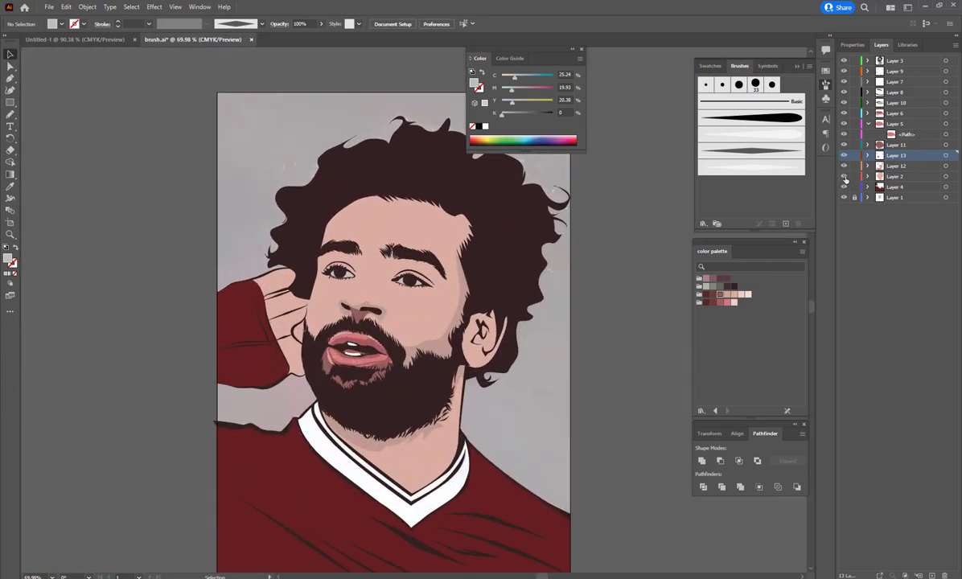
{"action": "key", "text": "p"}
{"action": "scroll", "coordinate": [419, 297], "scroll_direction": "up", "scroll_amount": 5}
{"action": "key", "text": "ctrl+y"}
{"action": "scroll", "coordinate": [349, 324], "scroll_direction": "up", "scroll_amount": 3}
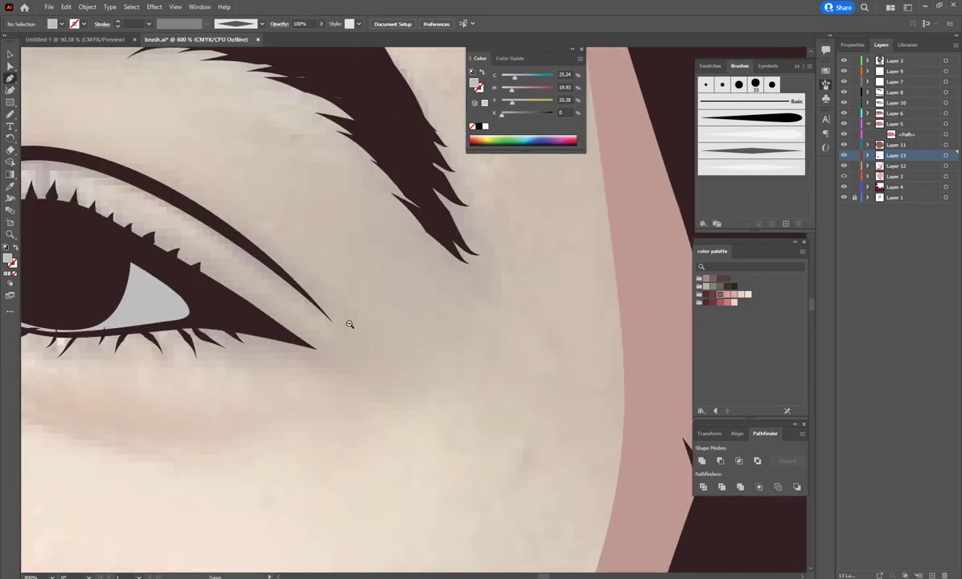
{"action": "scroll", "coordinate": [349, 324], "scroll_direction": "down", "scroll_amount": 3}
{"action": "key", "text": "n"}
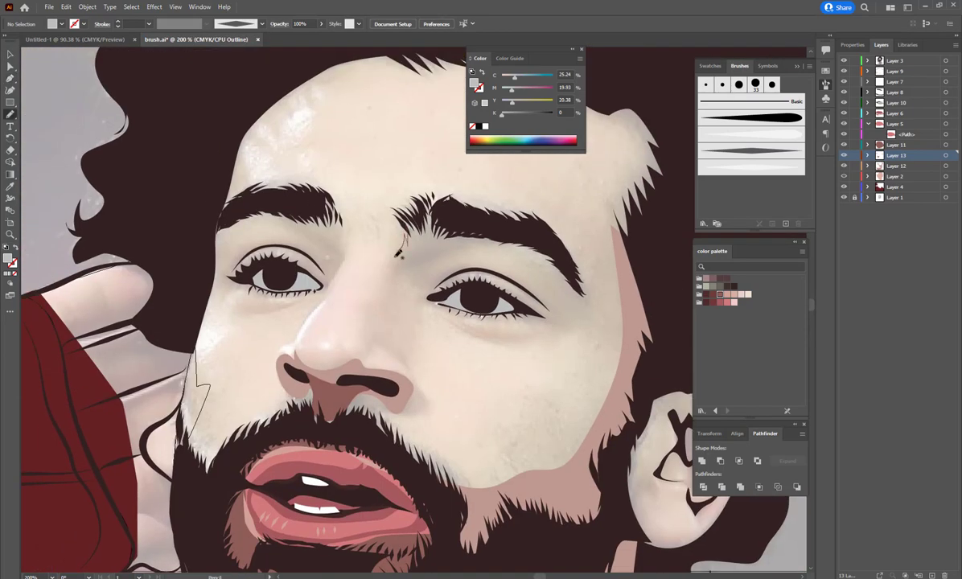
{"action": "mouse_move", "coordinate": [438, 256]}
{"action": "left_mouse_down"}
{"action": "mouse_move", "coordinate": [405, 235]}
{"action": "mouse_move", "coordinate": [419, 270]}
{"action": "left_mouse_up"}
{"action": "key", "text": "ctrl+z"}
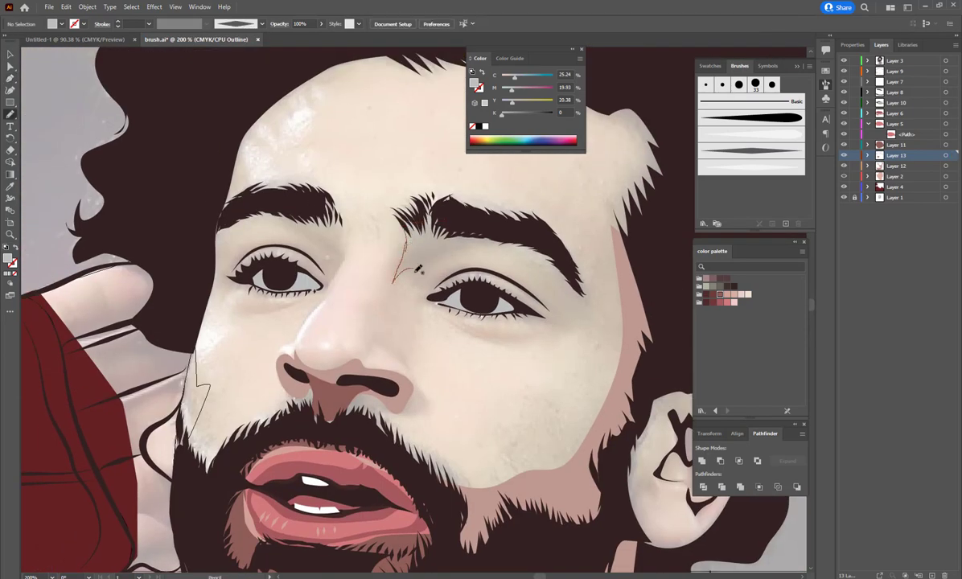
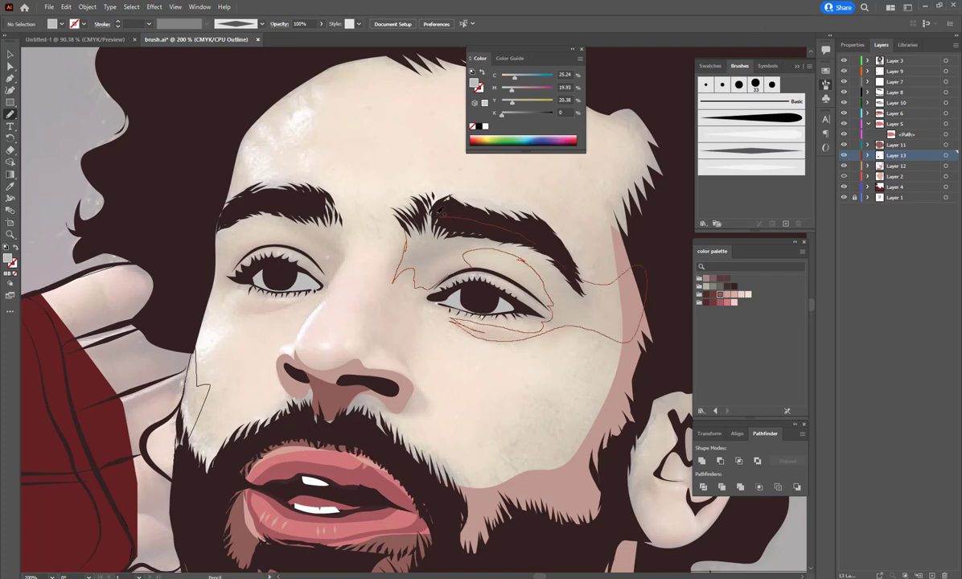
Step: Close the Pencil skin patch around the eye and fill it skin pink
{"action": "left_click_drag", "start_coordinate": [441, 211], "coordinate": [435, 208]}
{"action": "key", "text": "i"}
{"action": "left_click", "coordinate": [597, 253]}
{"action": "key", "text": "n"}
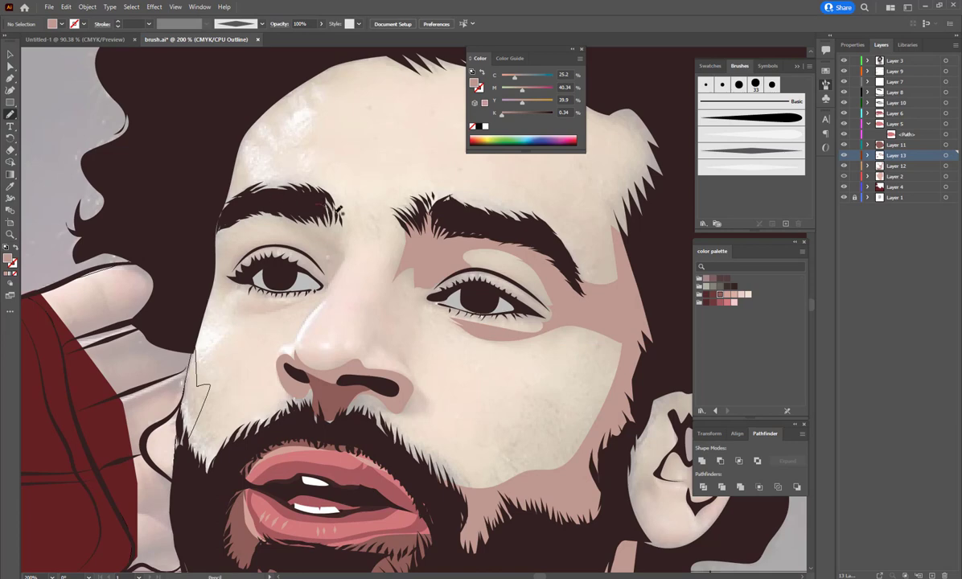
Step: Draw a patch over the brow and eye corner, undo it, and zoom out
{"action": "left_click_drag", "start_coordinate": [304, 263], "coordinate": [301, 261]}
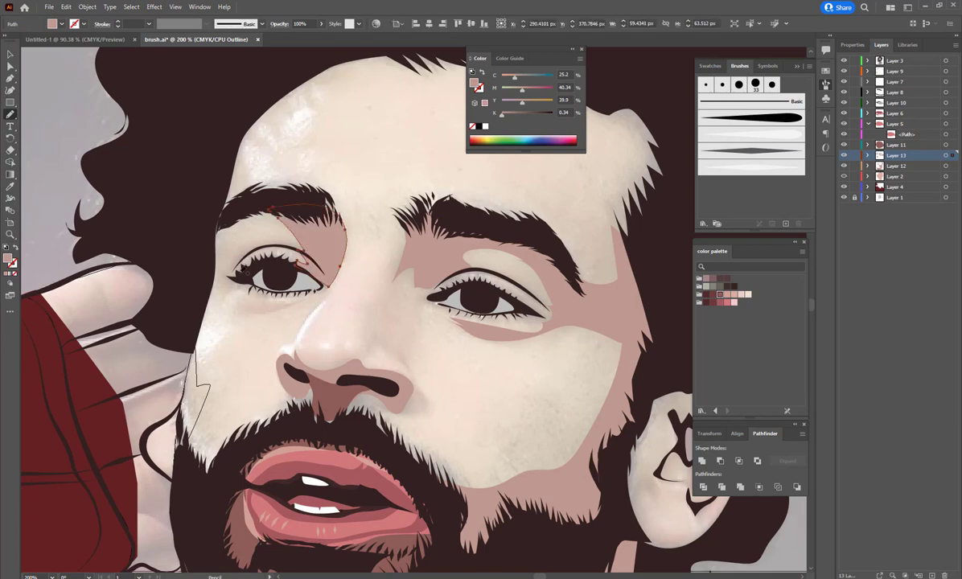
{"action": "key", "text": "ctrl+z"}
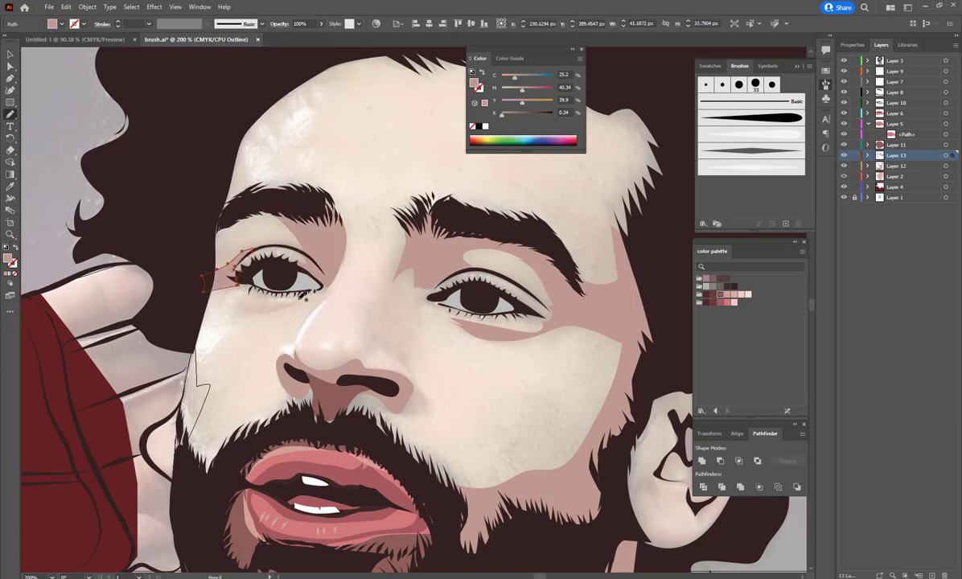
{"action": "key", "text": "v"}
{"action": "key", "text": "ctrl+minus"}
{"action": "key", "text": "ctrl+minus"}
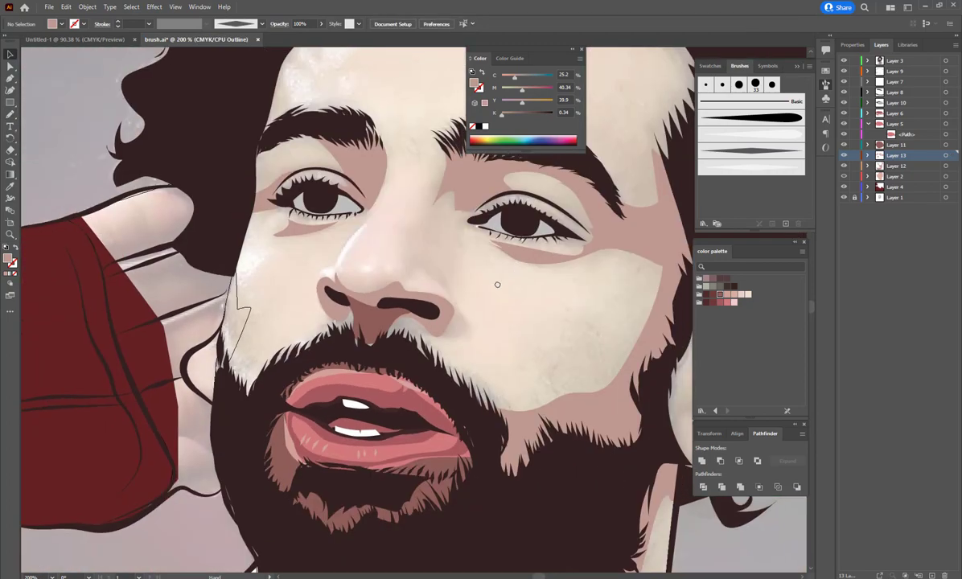
{"action": "key", "text": "ctrl+minus"}
{"action": "key", "text": "ctrl+minus"}
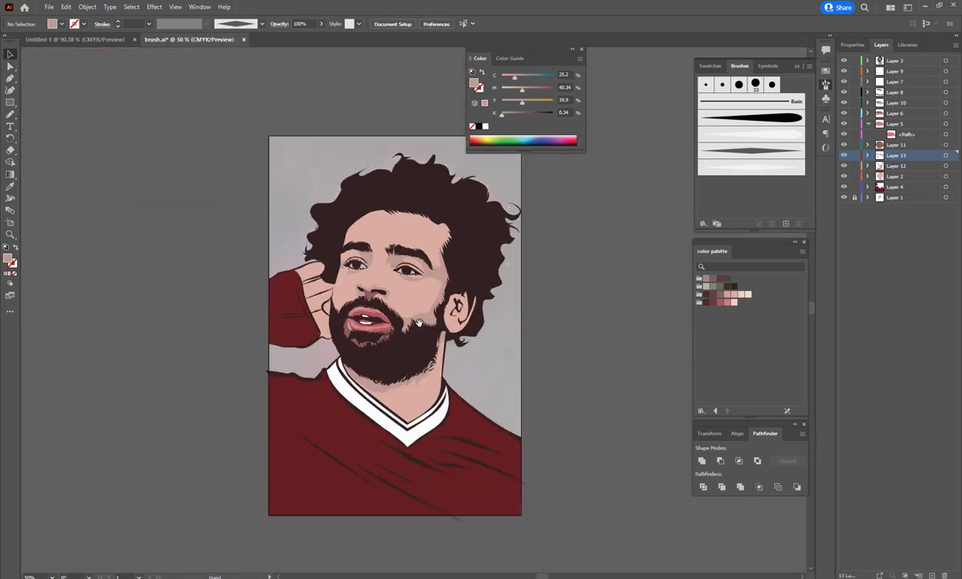
Step: Give the large face contour shape a new fill colour from the Color Picker
{"action": "left_click", "coordinate": [412, 337]}
{"action": "key", "text": "ctrl+1"}
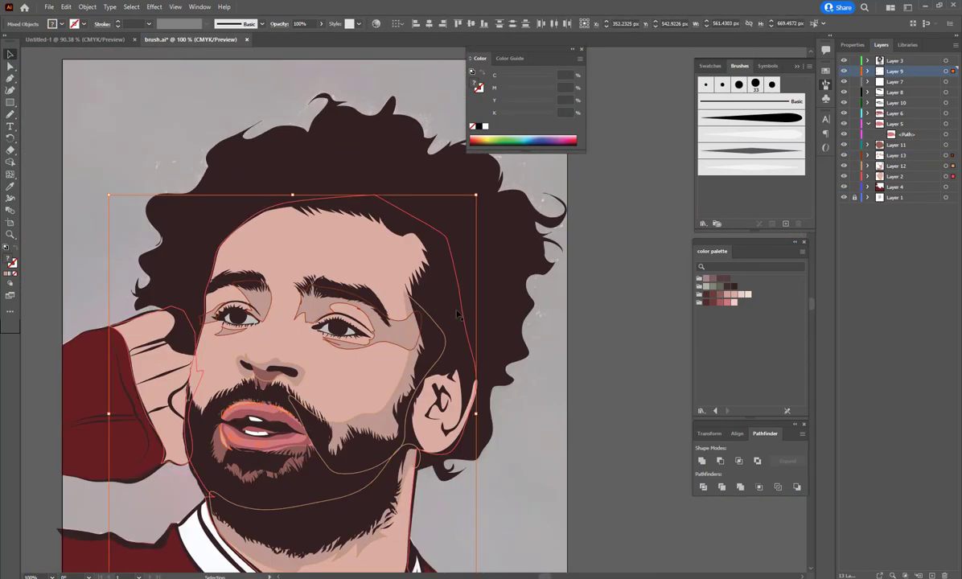
{"action": "left_click", "coordinate": [439, 368]}
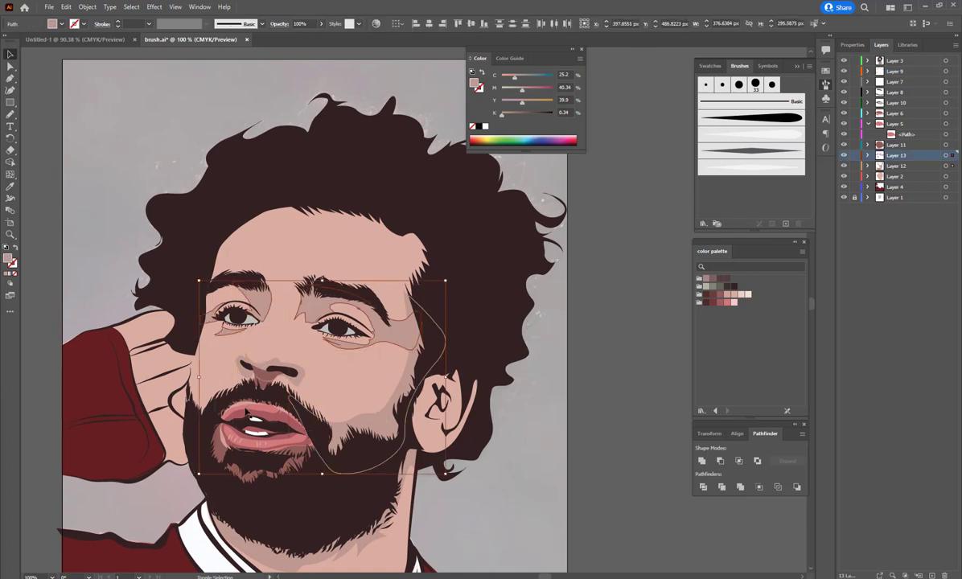
{"action": "double_click", "coordinate": [8, 260]}
{"action": "left_click", "coordinate": [387, 268]}
{"action": "left_click", "coordinate": [575, 232]}
{"action": "key", "text": "ctrl+shift+a"}
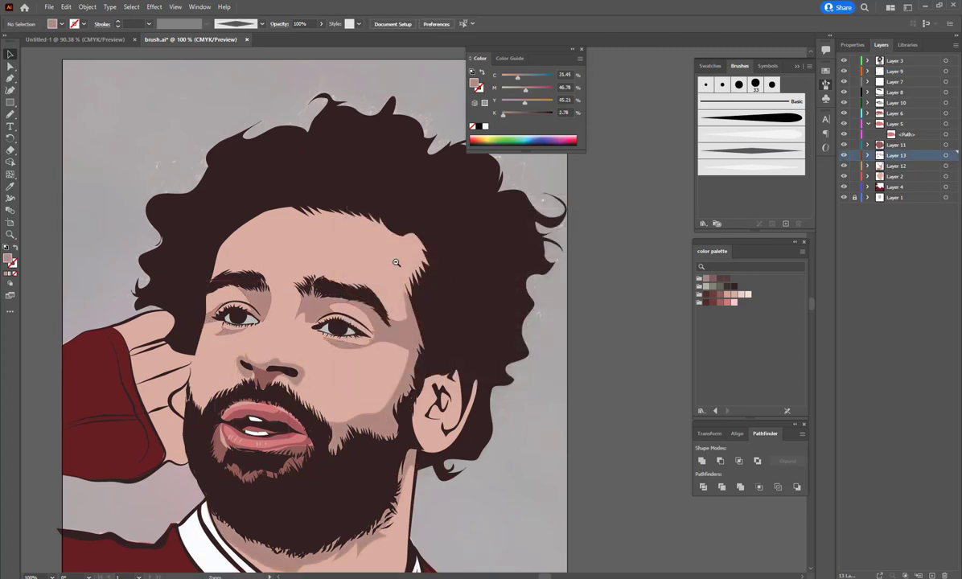
{"action": "key", "text": "ctrl+minus"}
{"action": "key", "text": "ctrl+minus"}
{"action": "key", "text": "ctrl+minus"}
Step: Make the pale skin-highlight layer visible over the face
{"action": "scroll", "coordinate": [410, 412], "scroll_direction": "down", "scroll_amount": 3}
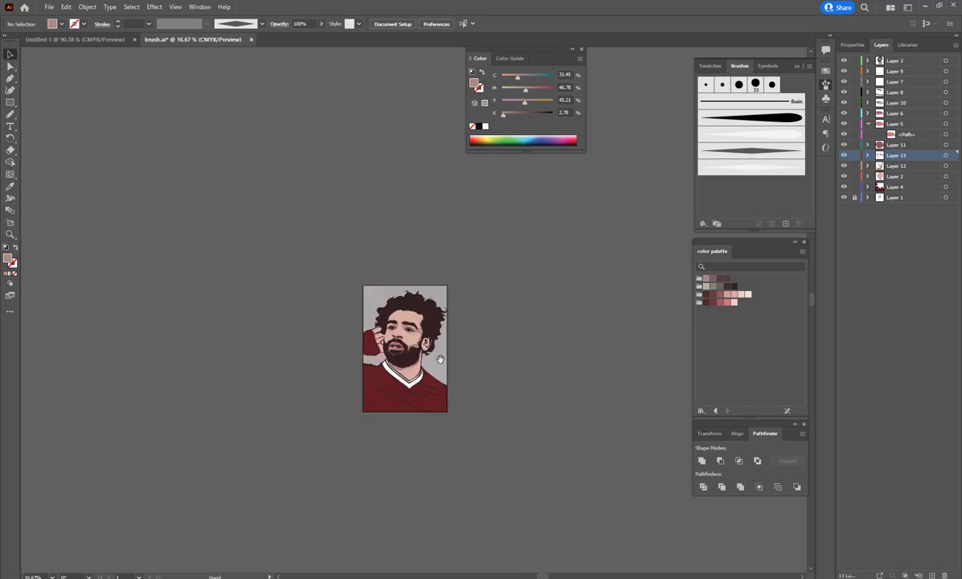
{"action": "scroll", "coordinate": [411, 412], "scroll_direction": "up", "scroll_amount": 4}
{"action": "scroll", "coordinate": [410, 412], "scroll_direction": "up", "scroll_amount": 5}
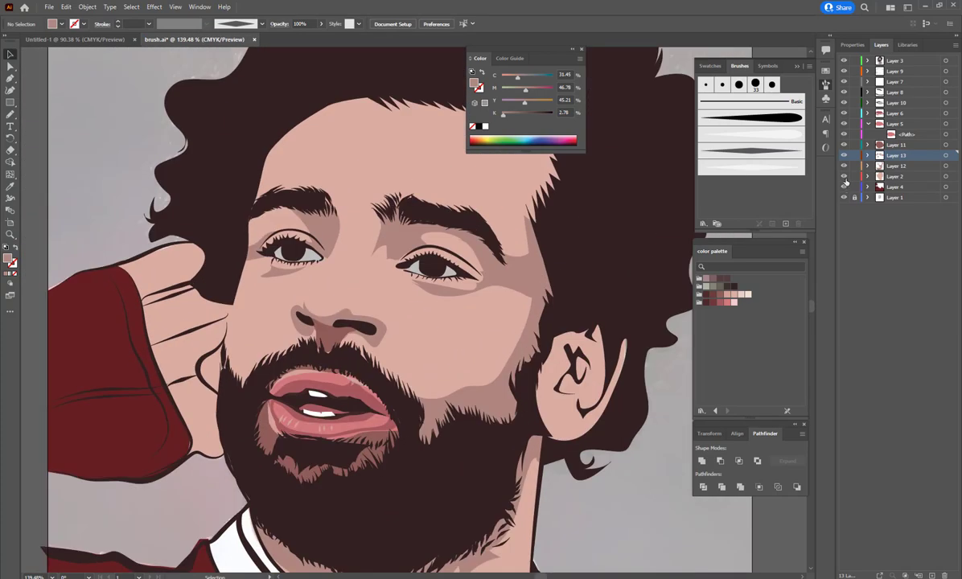
{"action": "left_click", "coordinate": [844, 176]}
Step: Try a brush highlight along the nose bridge, undo it, and switch with Ctrl+Y
{"action": "key", "text": "b"}
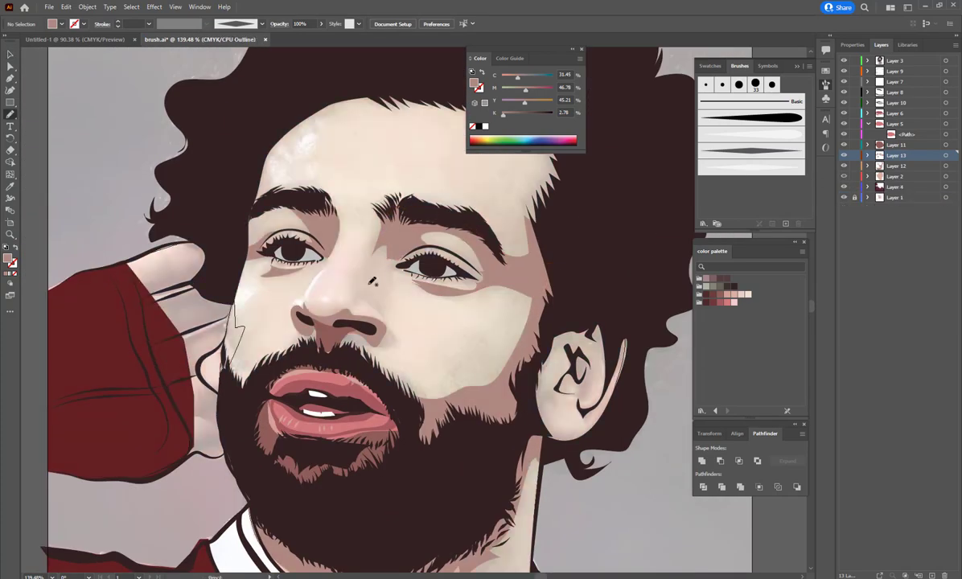
{"action": "left_click_drag", "start_coordinate": [375, 306], "coordinate": [352, 300]}
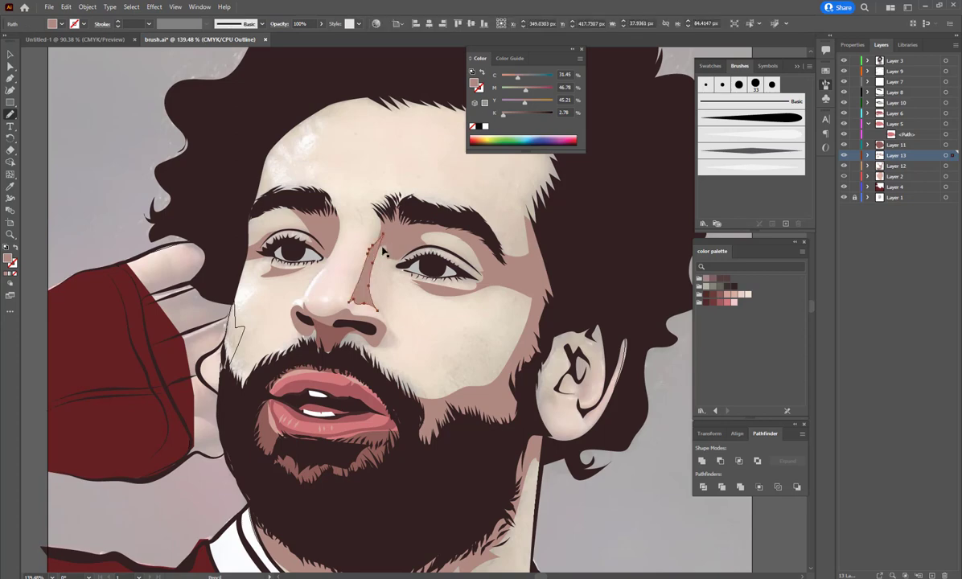
{"action": "key", "text": "ctrl+z"}
{"action": "key", "text": "ctrl+shift+z"}
{"action": "key", "text": "ctrl+z"}
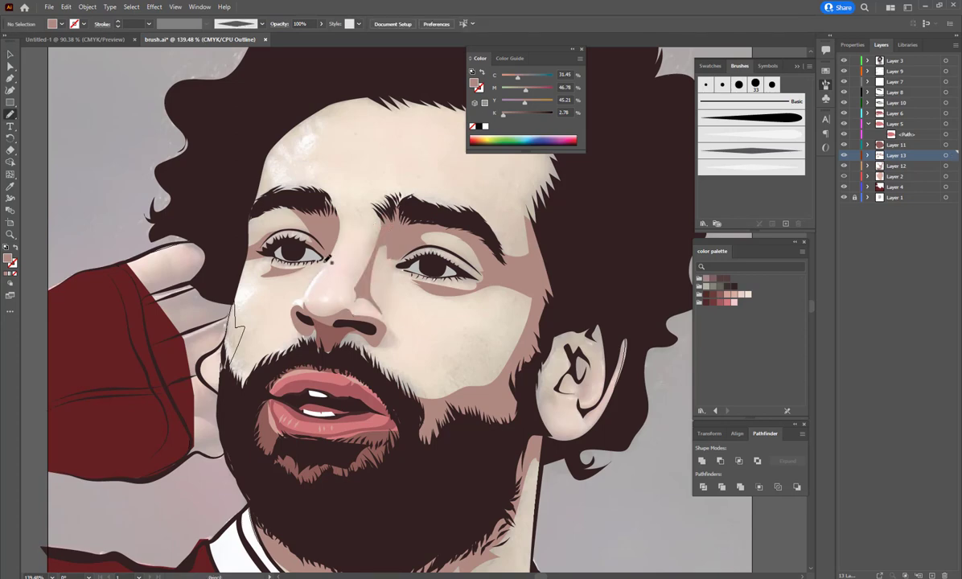
{"action": "key", "text": "v"}
{"action": "key", "text": "ctrl+y"}
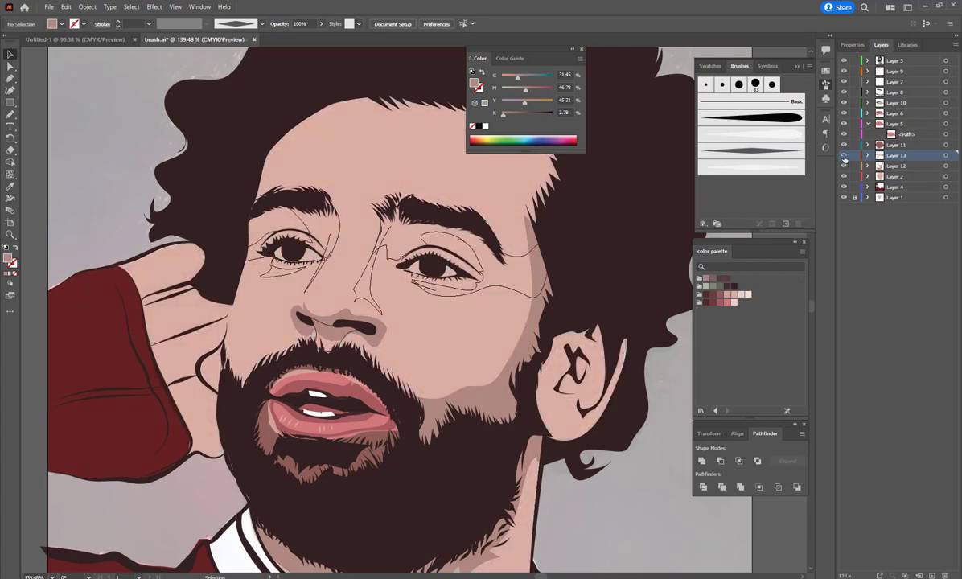
{"action": "left_click", "coordinate": [844, 176]}
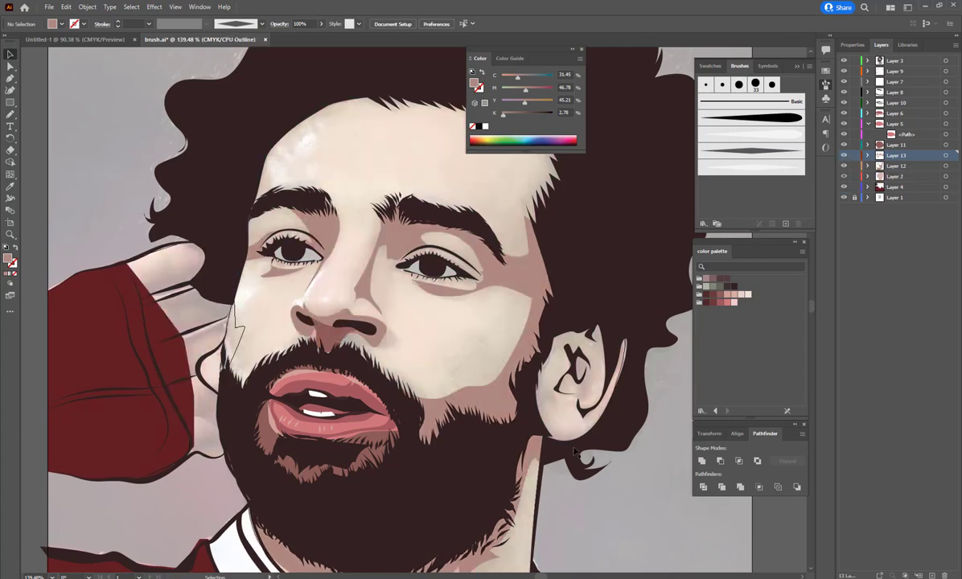
Step: Paint two highlight shapes on the cheeks under the eyes
{"action": "key", "text": "b"}
{"action": "key", "text": "ctrl+l"}
{"action": "left_click_drag", "start_coordinate": [491, 282], "coordinate": [441, 302]}
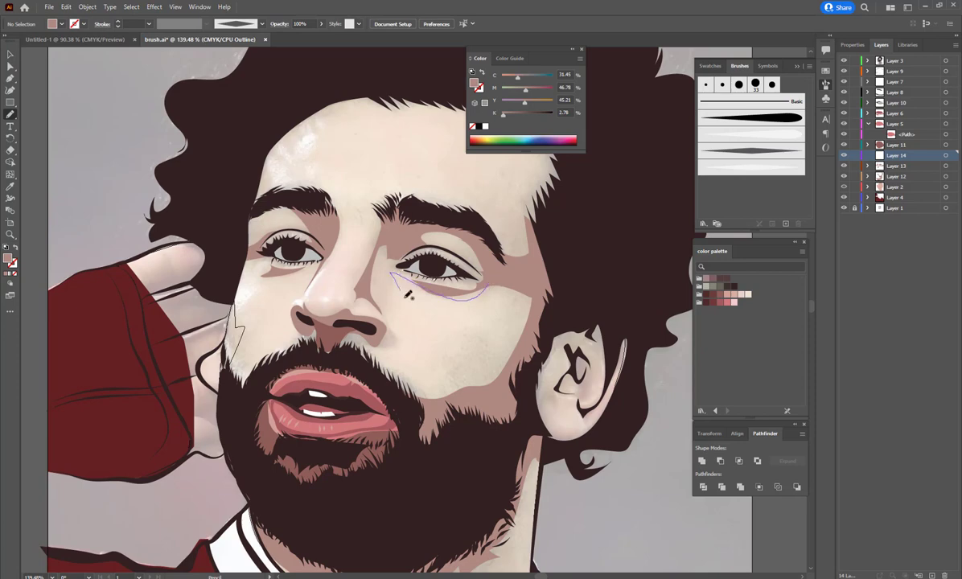
{"action": "left_click_drag", "start_coordinate": [240, 267], "coordinate": [251, 338]}
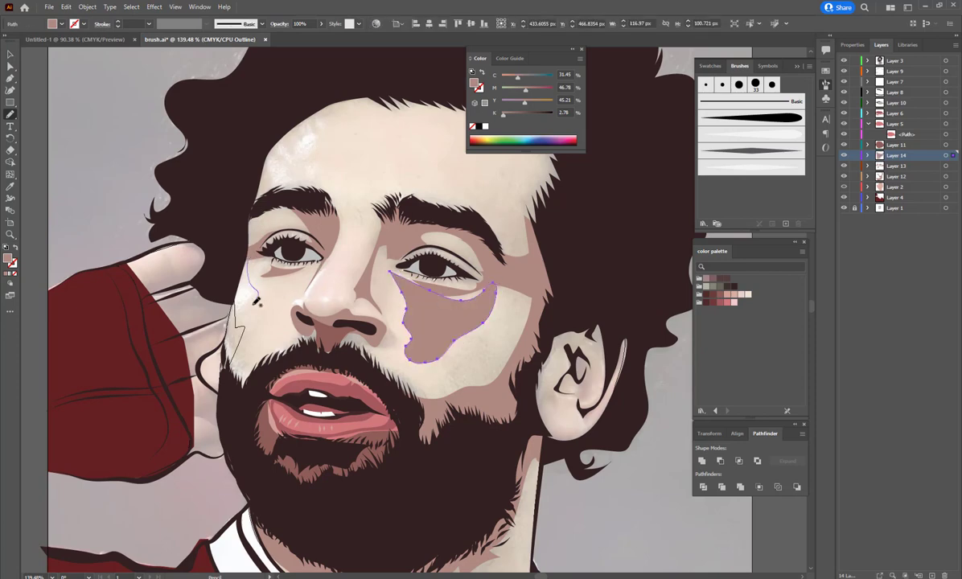
Step: Fill both cheek highlight shapes with the light pink swatch
{"action": "key", "text": "v"}
{"action": "left_click", "coordinate": [439, 308], "text": "shift"}
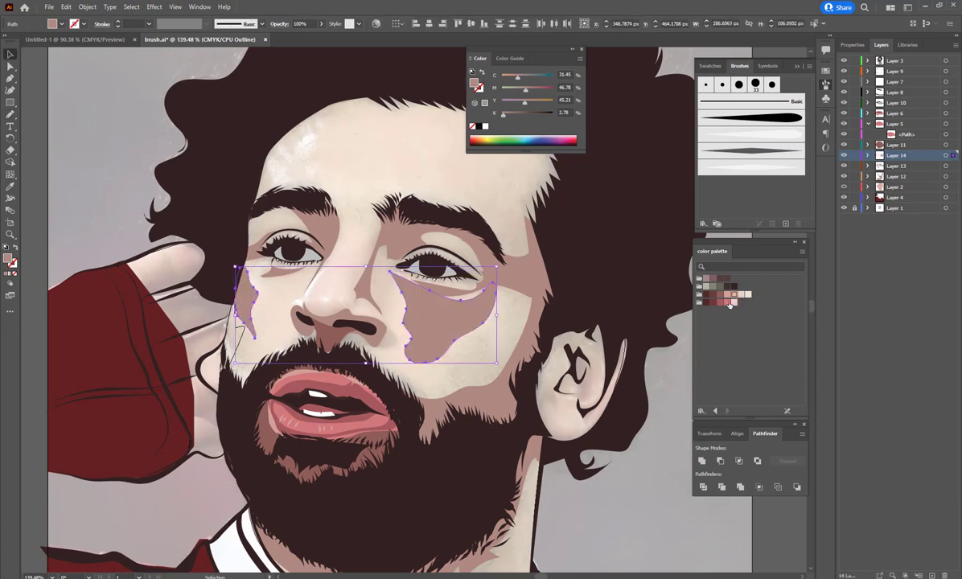
{"action": "left_click", "coordinate": [733, 295]}
{"action": "left_click", "coordinate": [742, 295]}
{"action": "key", "text": "ctrl+shift+a"}
Step: Add light pink highlights on the nostril and the forehead
{"action": "key", "text": "b"}
{"action": "scroll", "coordinate": [437, 204], "scroll_direction": "up", "scroll_amount": 2}
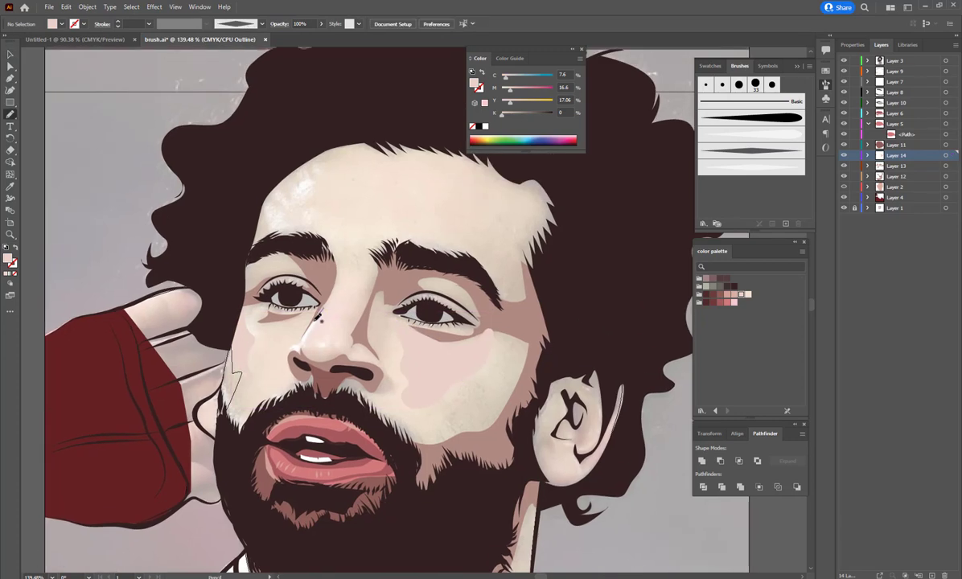
{"action": "left_click_drag", "start_coordinate": [291, 344], "coordinate": [301, 352]}
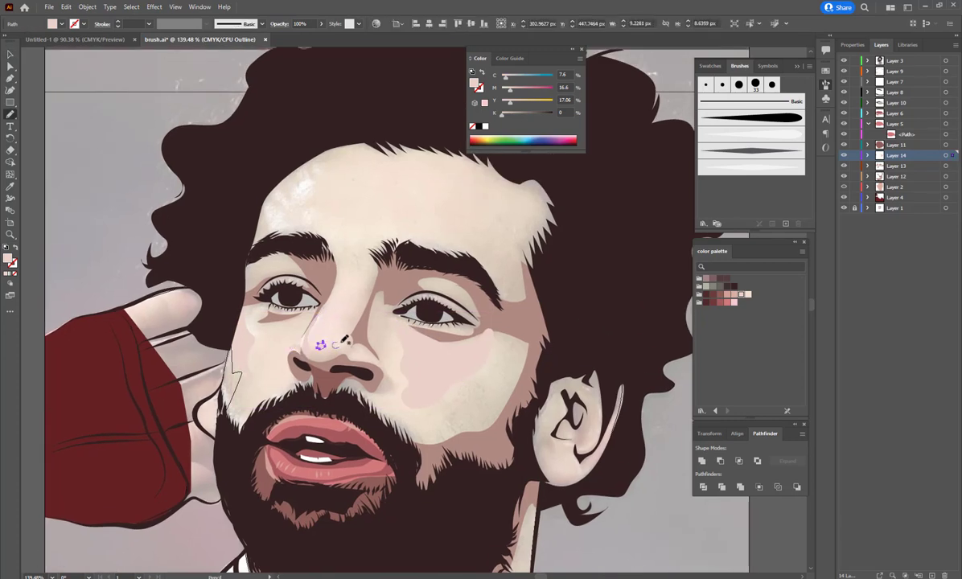
{"action": "left_click_drag", "start_coordinate": [325, 157], "coordinate": [327, 195]}
{"action": "key", "text": "v"}
{"action": "key", "text": "ctrl+shift+a"}
Step: Draw pale Pencil highlight strokes along the fingers of the raised hand
{"action": "scroll", "coordinate": [369, 211], "scroll_direction": "down", "scroll_amount": 2}
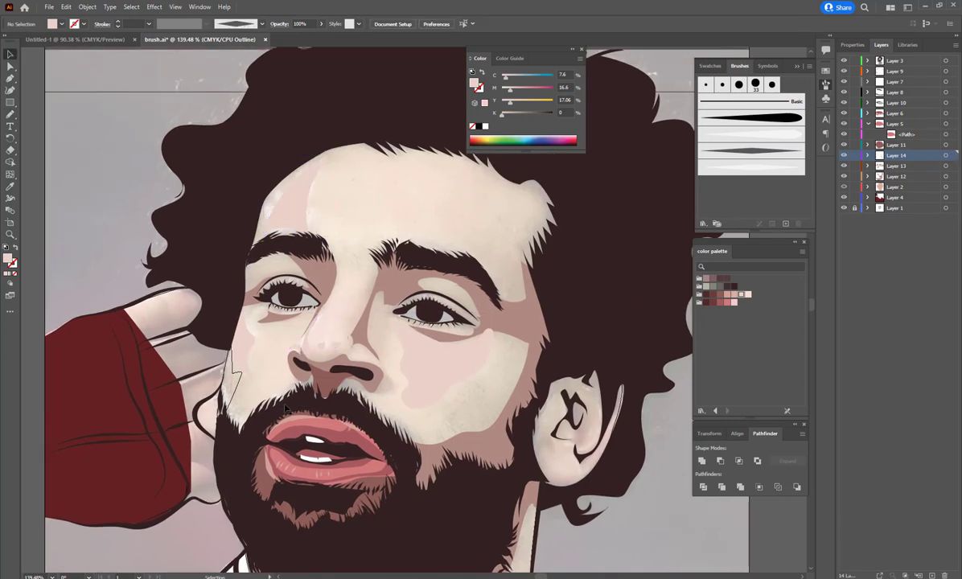
{"action": "scroll", "coordinate": [419, 242], "scroll_direction": "down", "scroll_amount": 3}
{"action": "scroll", "coordinate": [489, 269], "scroll_direction": "down", "scroll_amount": 1}
{"action": "scroll", "coordinate": [485, 293], "scroll_direction": "up", "scroll_amount": 3}
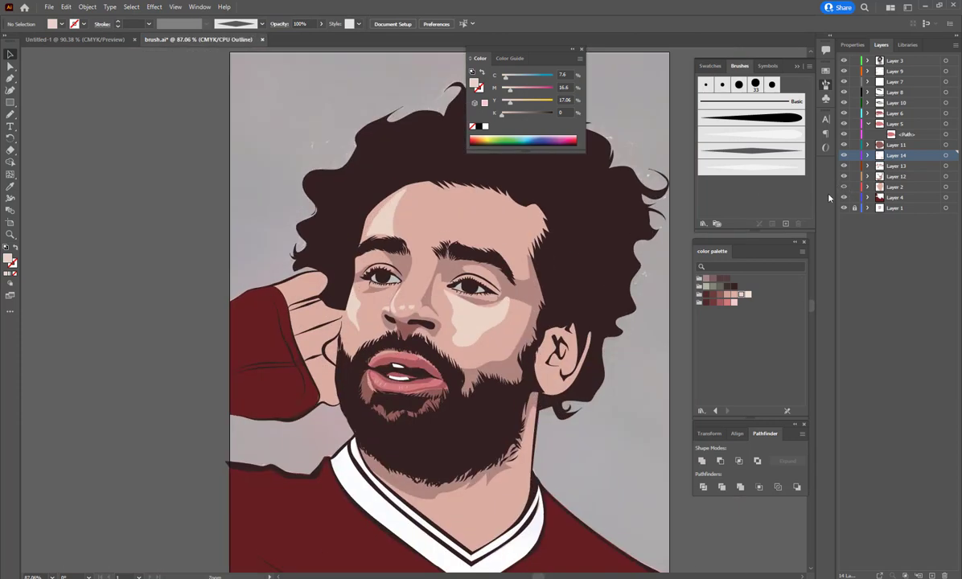
{"action": "scroll", "coordinate": [322, 312], "scroll_direction": "up", "scroll_amount": 5}
{"action": "scroll", "coordinate": [344, 312], "scroll_direction": "down", "scroll_amount": 4}
{"action": "scroll", "coordinate": [343, 312], "scroll_direction": "down", "scroll_amount": 1}
{"action": "key", "text": "n"}
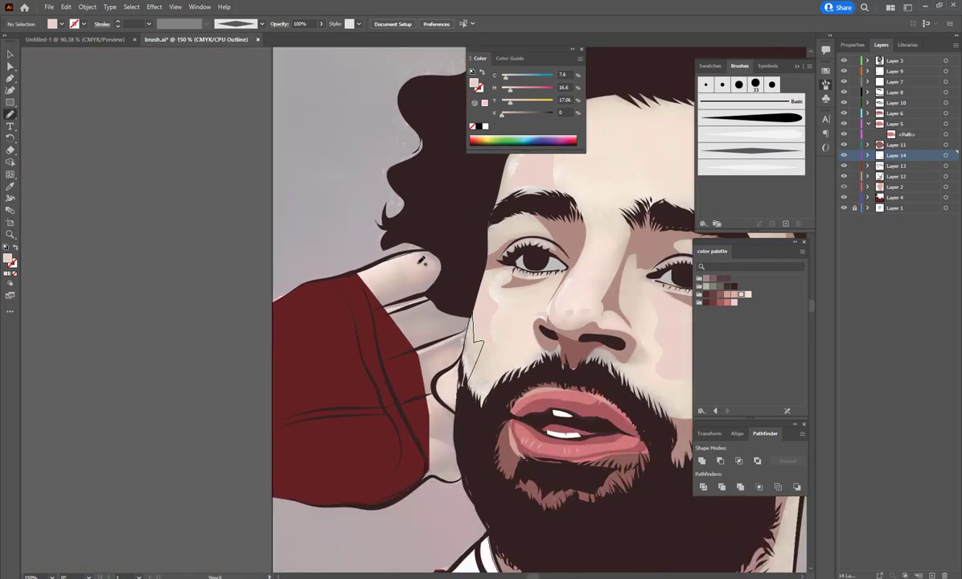
{"action": "left_click_drag", "start_coordinate": [400, 270], "coordinate": [359, 280]}
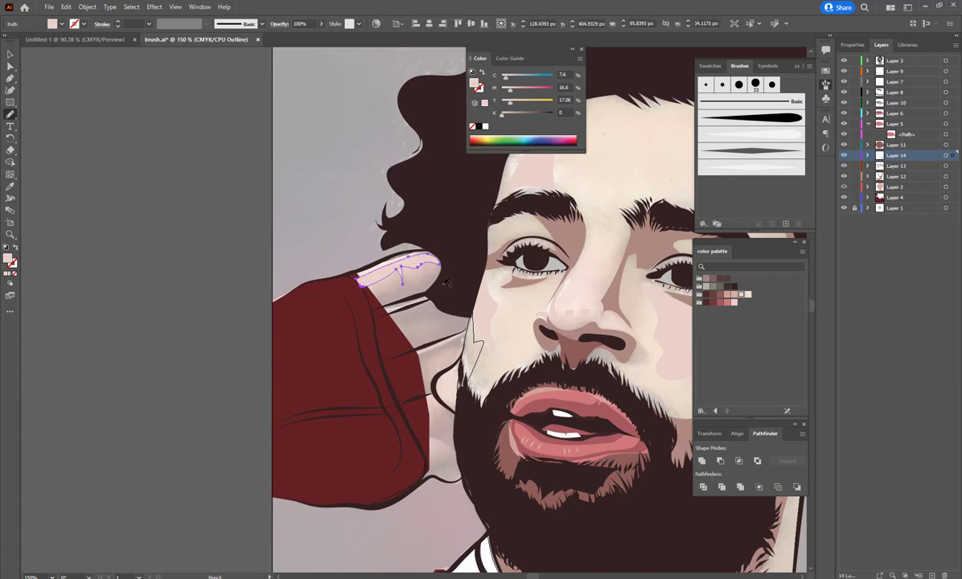
{"action": "left_click_drag", "start_coordinate": [452, 344], "coordinate": [396, 385]}
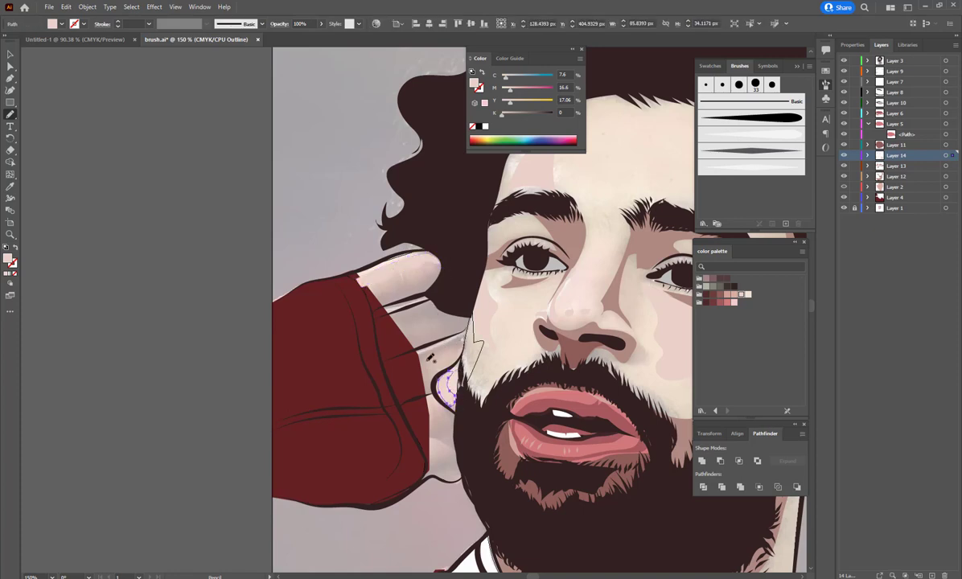
{"action": "left_click_drag", "start_coordinate": [428, 312], "coordinate": [382, 337]}
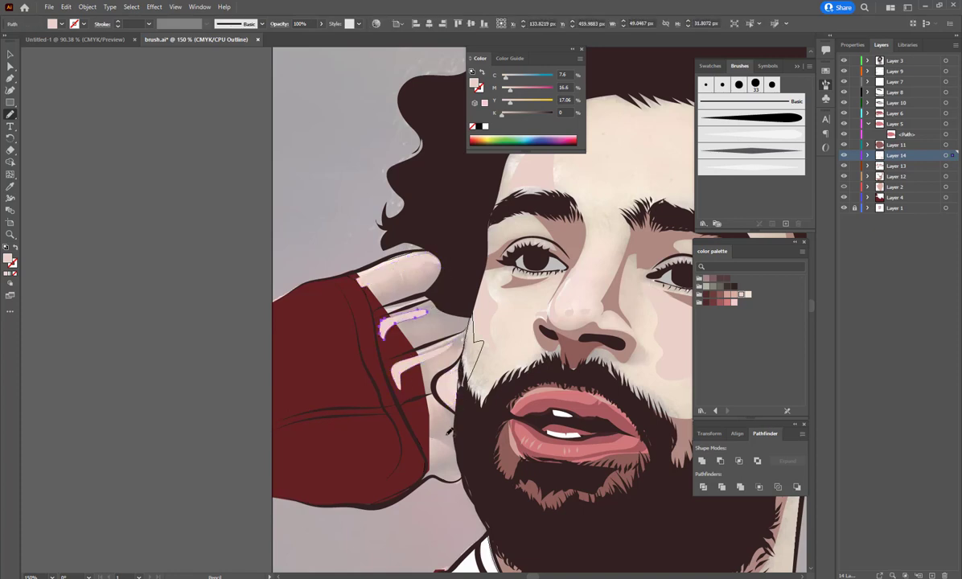
{"action": "left_click_drag", "start_coordinate": [422, 407], "coordinate": [404, 415]}
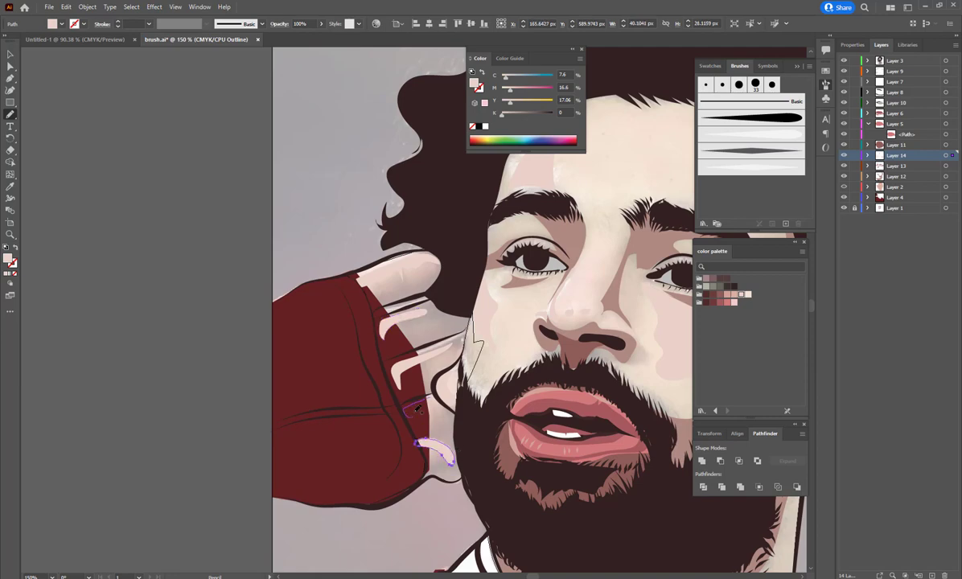
Step: Return to Preview, deselect, fit the artboard and zoom in on the face
{"action": "key", "text": "ctrl+y"}
{"action": "key", "text": "v"}
{"action": "key", "text": "ctrl+shift+a"}
{"action": "key", "text": "ctrl+0"}
{"action": "key", "text": "ctrl+plus"}
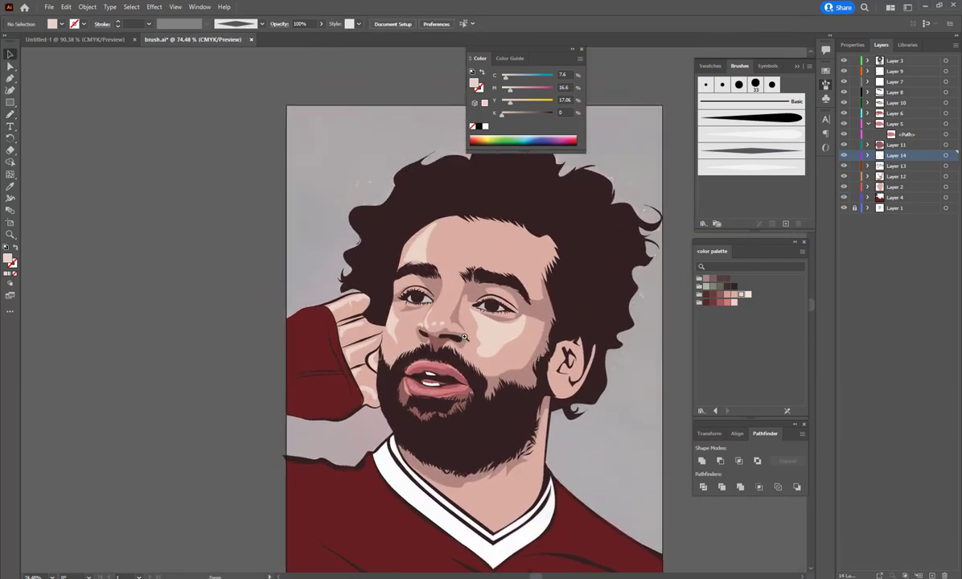
Step: Using darker pink, draw shadow strokes on the finger and along the hand edge
{"action": "left_click", "coordinate": [869, 169]}
{"action": "left_click", "coordinate": [579, 306]}
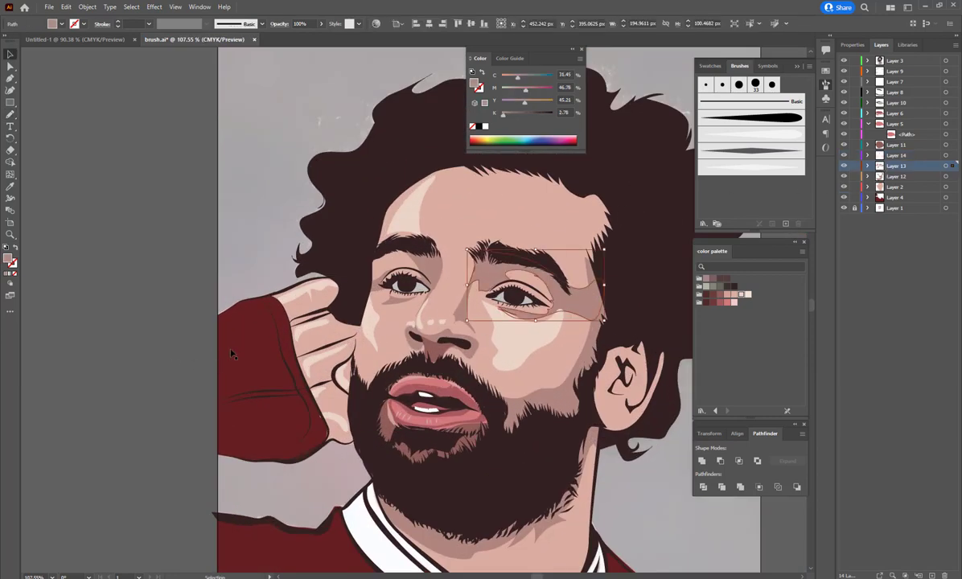
{"action": "key", "text": "n"}
{"action": "mouse_move", "coordinate": [315, 274]}
{"action": "left_mouse_down"}
{"action": "mouse_move", "coordinate": [274, 305]}
{"action": "mouse_move", "coordinate": [354, 338]}
{"action": "left_mouse_up"}
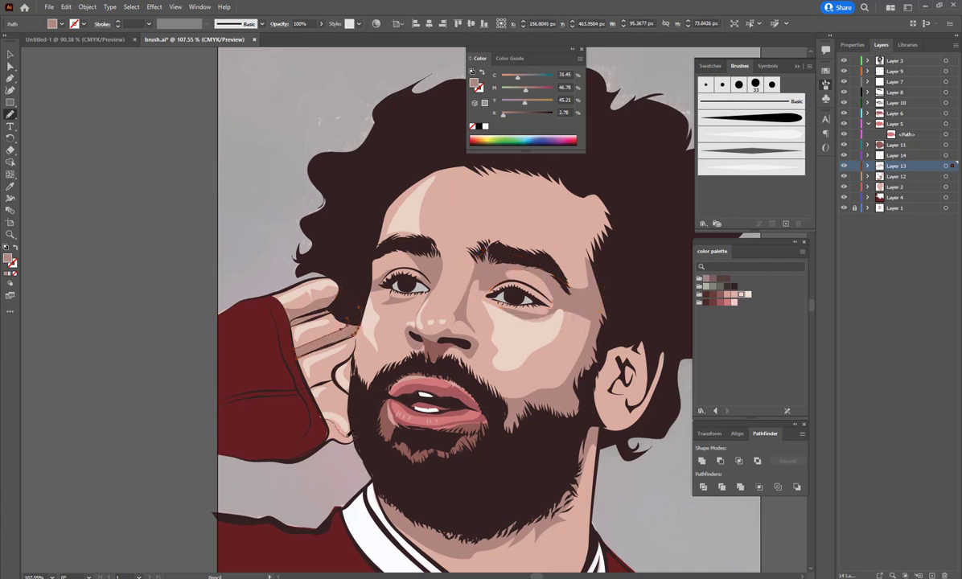
{"action": "left_click_drag", "start_coordinate": [325, 416], "coordinate": [351, 420]}
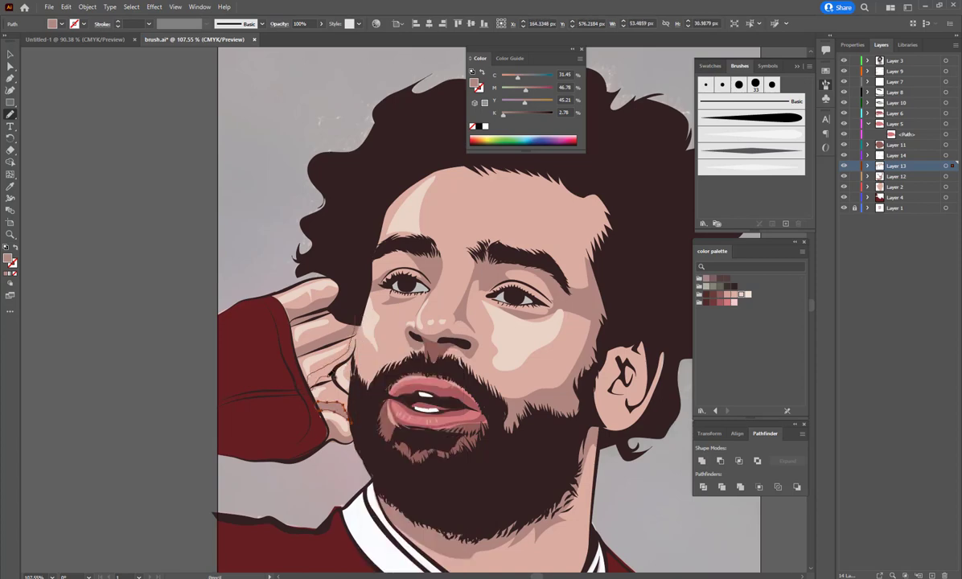
{"action": "left_click_drag", "start_coordinate": [357, 304], "coordinate": [328, 380]}
Step: Draw detail strokes inside the ear, around its outer curve and left edge
{"action": "key", "text": "ctrl+shift+a"}
{"action": "key", "text": "v"}
{"action": "scroll", "coordinate": [416, 422], "scroll_direction": "down", "scroll_amount": 5}
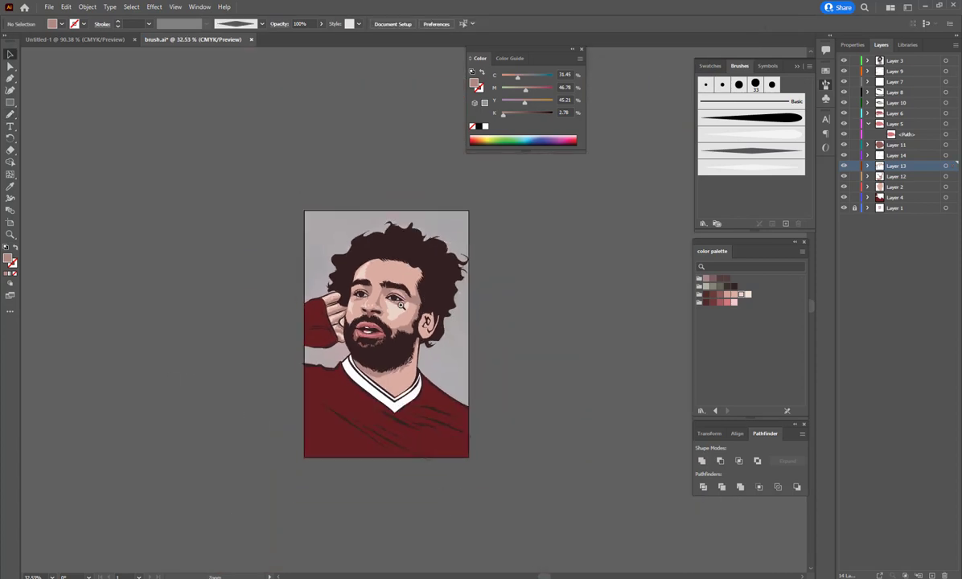
{"action": "scroll", "coordinate": [417, 422], "scroll_direction": "up", "scroll_amount": 3}
{"action": "scroll", "coordinate": [417, 422], "scroll_direction": "up", "scroll_amount": 3}
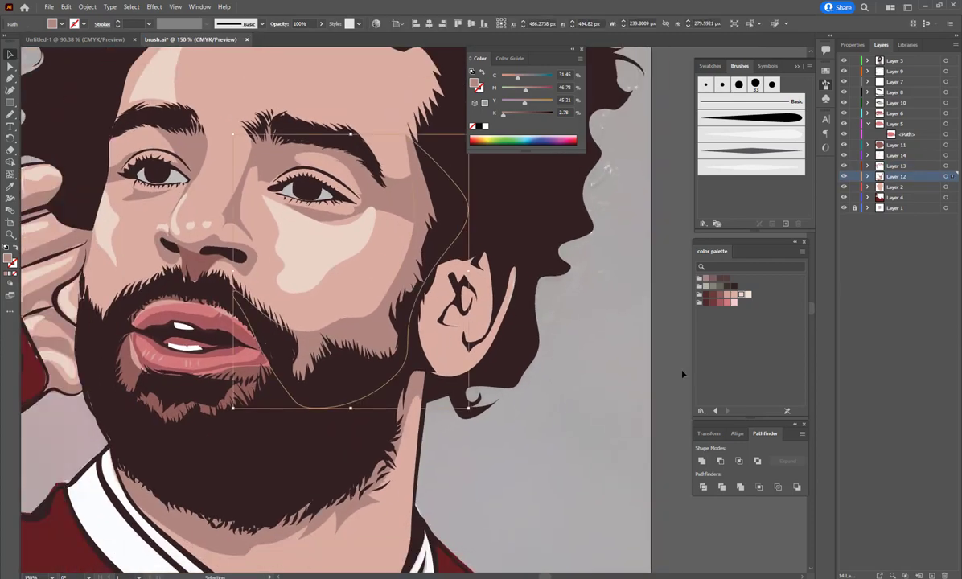
{"action": "key", "text": "n"}
{"action": "left_click_drag", "start_coordinate": [452, 322], "coordinate": [439, 276]}
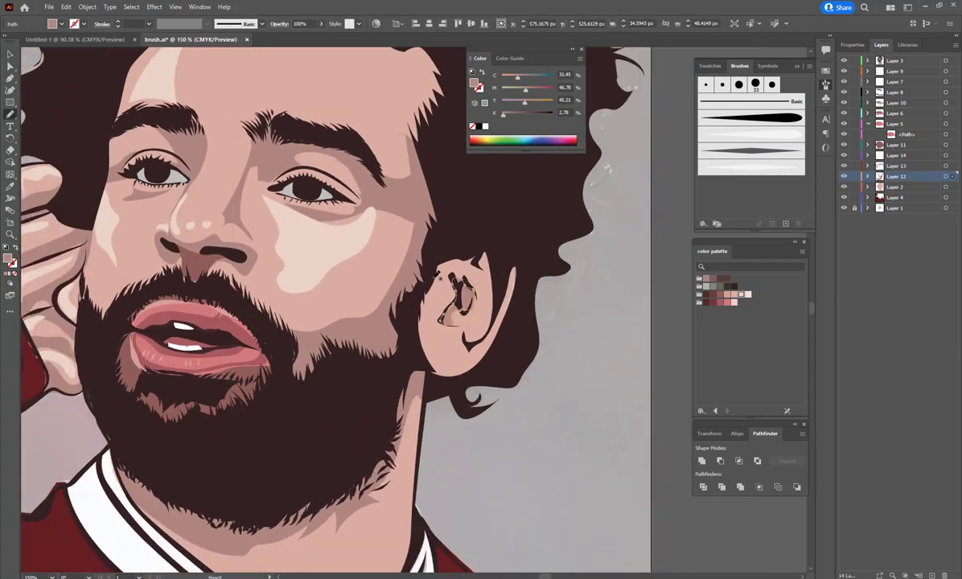
{"action": "left_click_drag", "start_coordinate": [530, 242], "coordinate": [422, 289]}
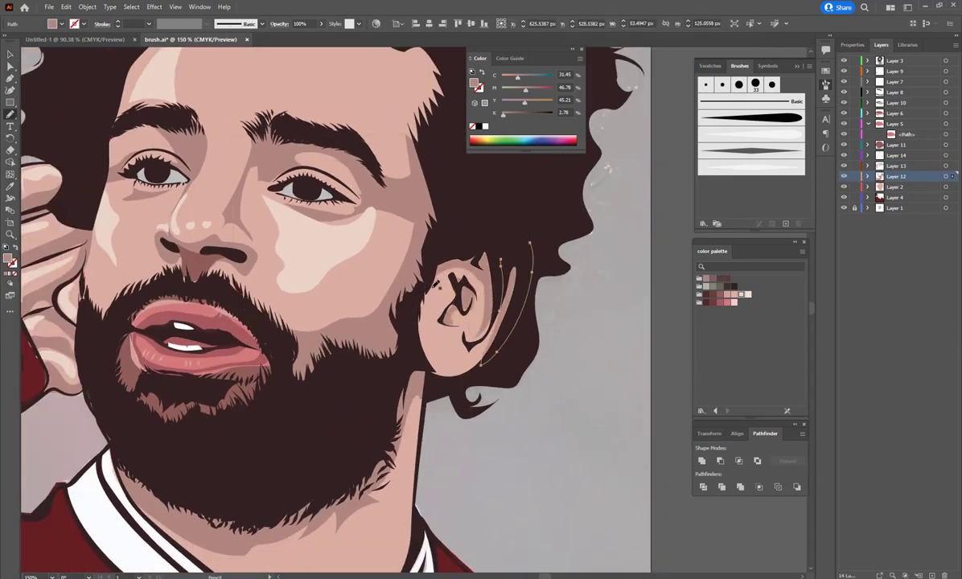
{"action": "left_click_drag", "start_coordinate": [436, 375], "coordinate": [427, 262]}
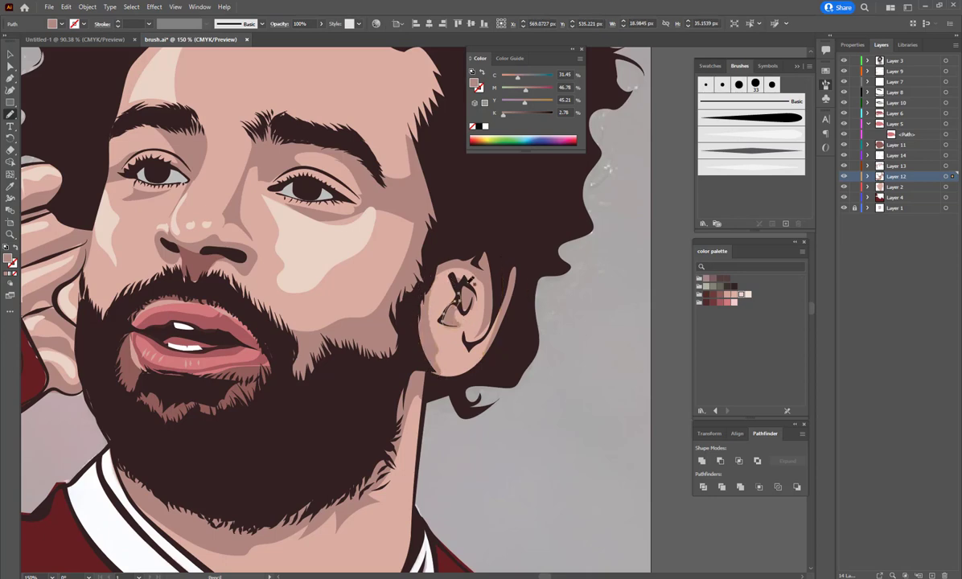
Step: Add two more detail strokes to the ear
{"action": "key", "text": "v"}
{"action": "key", "text": "ctrl+0"}
{"action": "scroll", "coordinate": [503, 322], "scroll_direction": "up", "scroll_amount": 3, "text": "alt"}
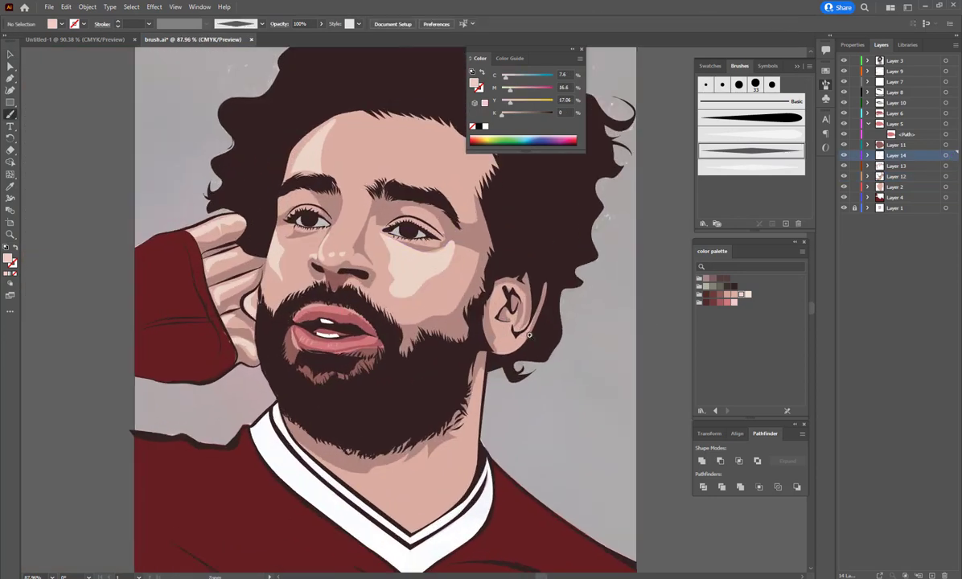
{"action": "left_click", "coordinate": [624, 342]}
{"action": "key", "text": "n"}
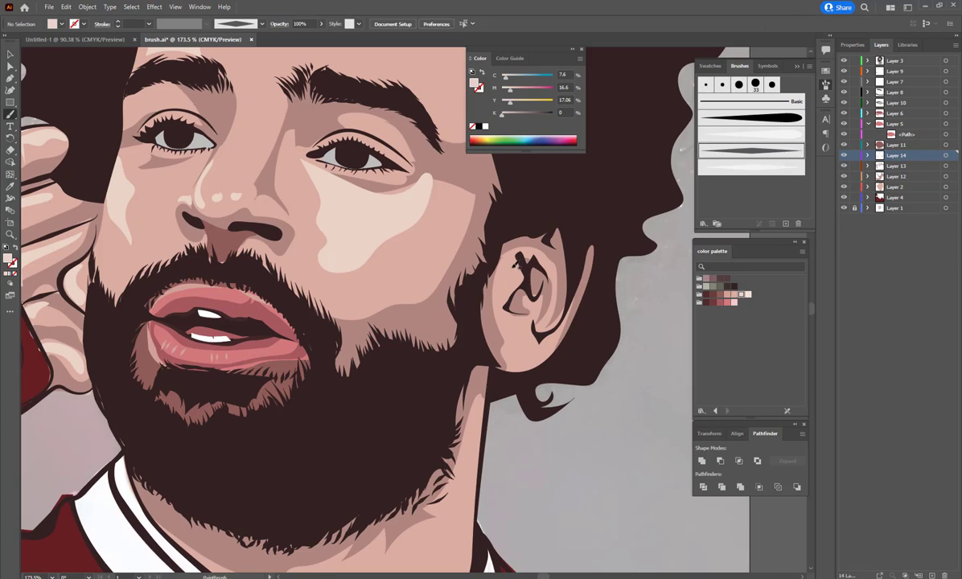
{"action": "left_click_drag", "start_coordinate": [514, 264], "coordinate": [505, 300]}
{"action": "left_click_drag", "start_coordinate": [554, 342], "coordinate": [508, 339]}
{"action": "key", "text": "v"}
Step: Move the colour panel aside, centre the face, and switch to Outline view
{"action": "scroll", "coordinate": [483, 321], "scroll_direction": "down", "scroll_amount": 5, "text": "alt"}
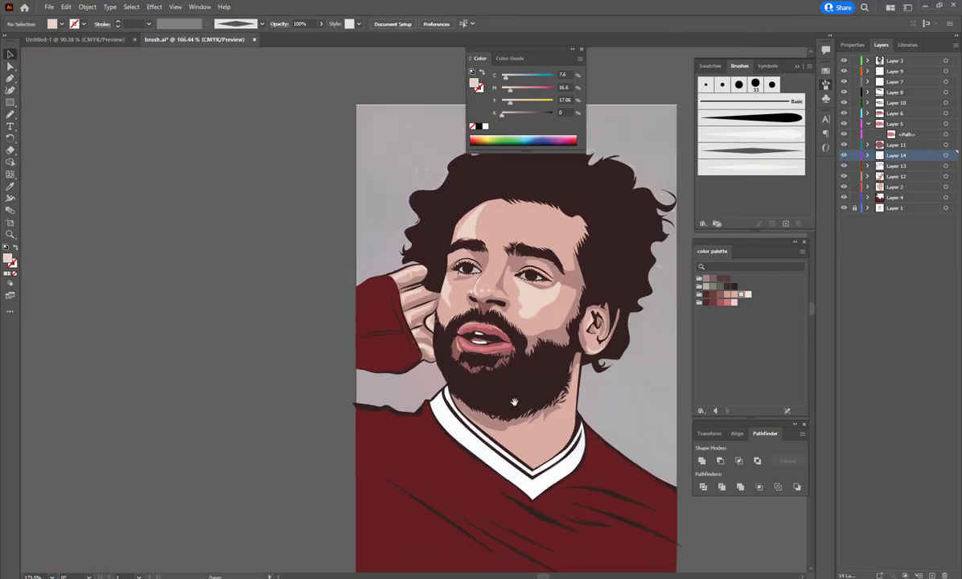
{"action": "scroll", "coordinate": [426, 310], "scroll_direction": "down", "scroll_amount": 1, "text": "alt"}
{"action": "scroll", "coordinate": [414, 305], "scroll_direction": "down", "scroll_amount": 1, "text": "alt"}
{"action": "scroll", "coordinate": [408, 302], "scroll_direction": "down", "scroll_amount": 1, "text": "alt"}
{"action": "scroll", "coordinate": [408, 302], "scroll_direction": "down", "scroll_amount": 3, "text": "alt"}
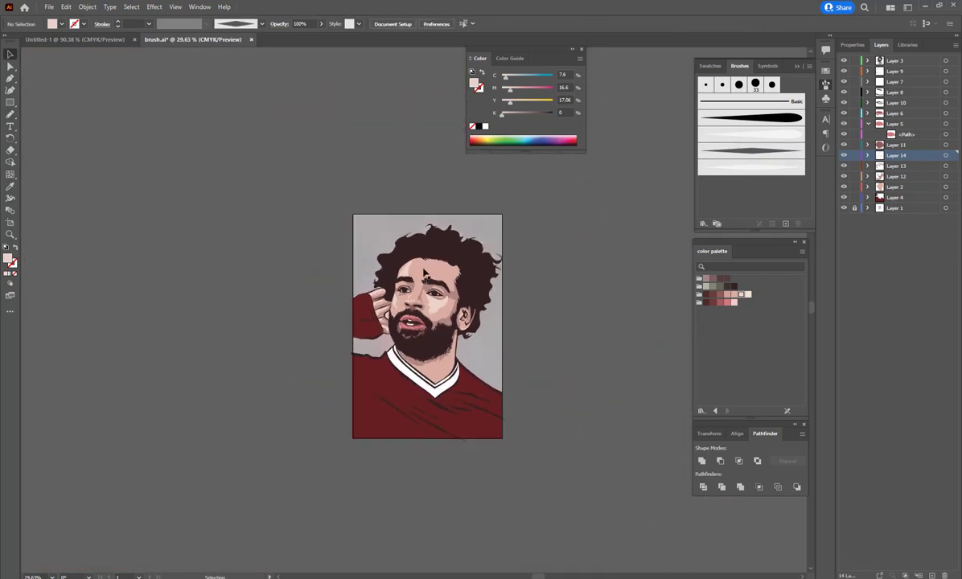
{"action": "scroll", "coordinate": [464, 291], "scroll_direction": "up", "scroll_amount": 5, "text": "alt"}
{"action": "scroll", "coordinate": [474, 360], "scroll_direction": "up", "scroll_amount": 1, "text": "alt"}
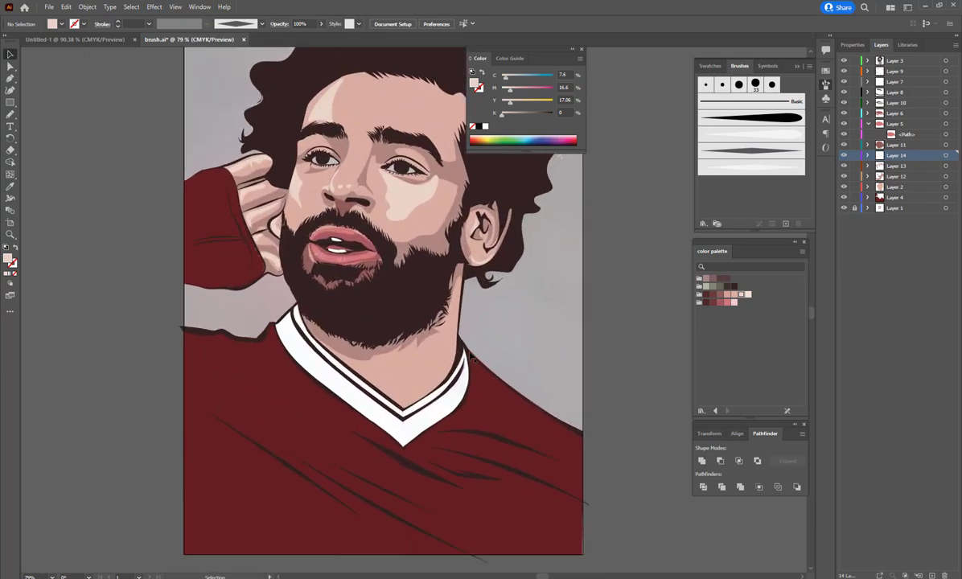
{"action": "left_click_drag", "start_coordinate": [473, 301], "coordinate": [463, 443]}
{"action": "mouse_move", "coordinate": [515, 55]}
{"action": "left_mouse_down"}
{"action": "mouse_move", "coordinate": [574, 78]}
{"action": "mouse_move", "coordinate": [613, 68]}
{"action": "left_mouse_up"}
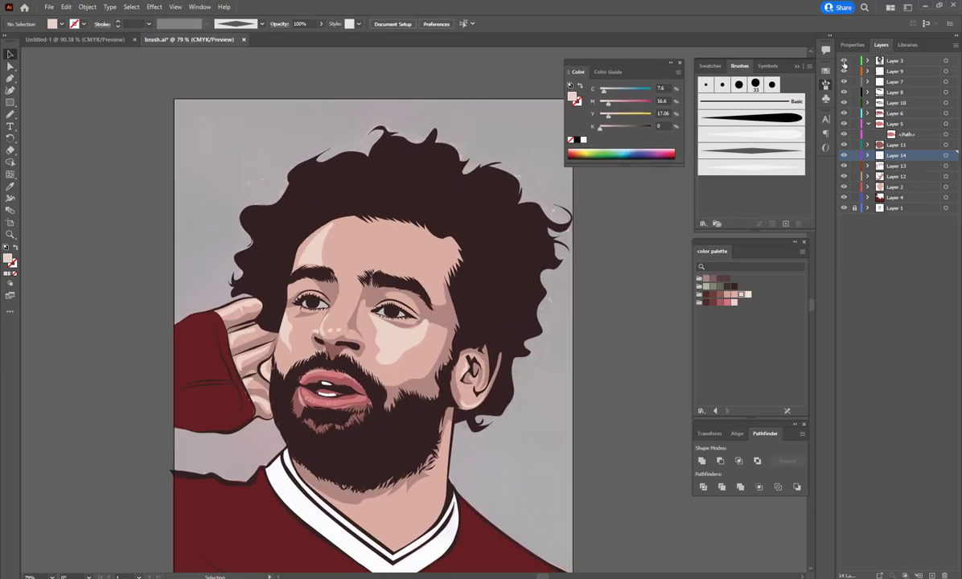
{"action": "key", "text": "ctrl+y"}
{"action": "scroll", "coordinate": [363, 322], "scroll_direction": "down", "scroll_amount": 3}
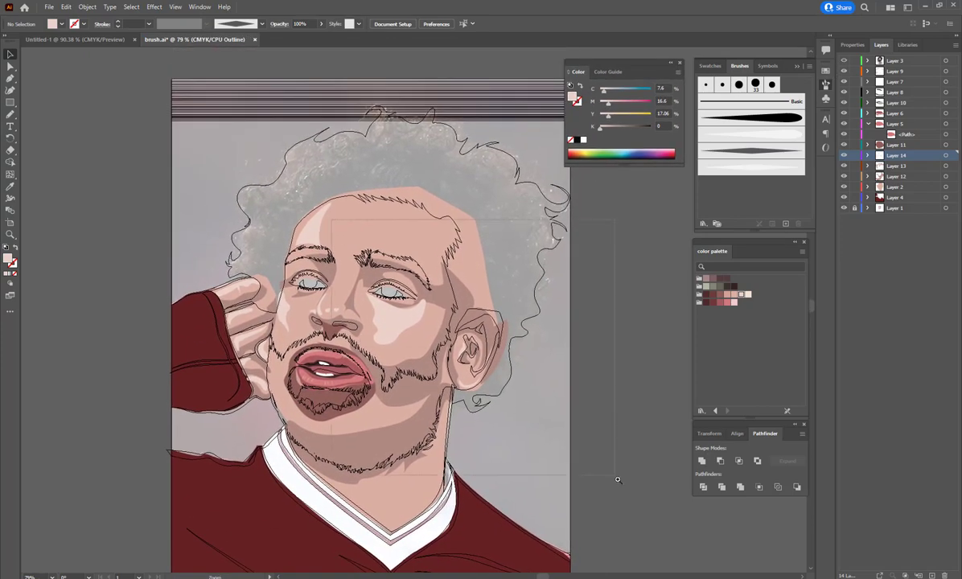
{"action": "scroll", "coordinate": [309, 257], "scroll_direction": "up", "scroll_amount": 1, "text": "alt"}
{"action": "scroll", "coordinate": [309, 257], "scroll_direction": "down", "scroll_amount": 1, "text": "alt"}
{"action": "scroll", "coordinate": [281, 290], "scroll_direction": "up", "scroll_amount": 2, "text": "alt"}
{"action": "scroll", "coordinate": [298, 387], "scroll_direction": "down", "scroll_amount": 1, "text": "alt"}
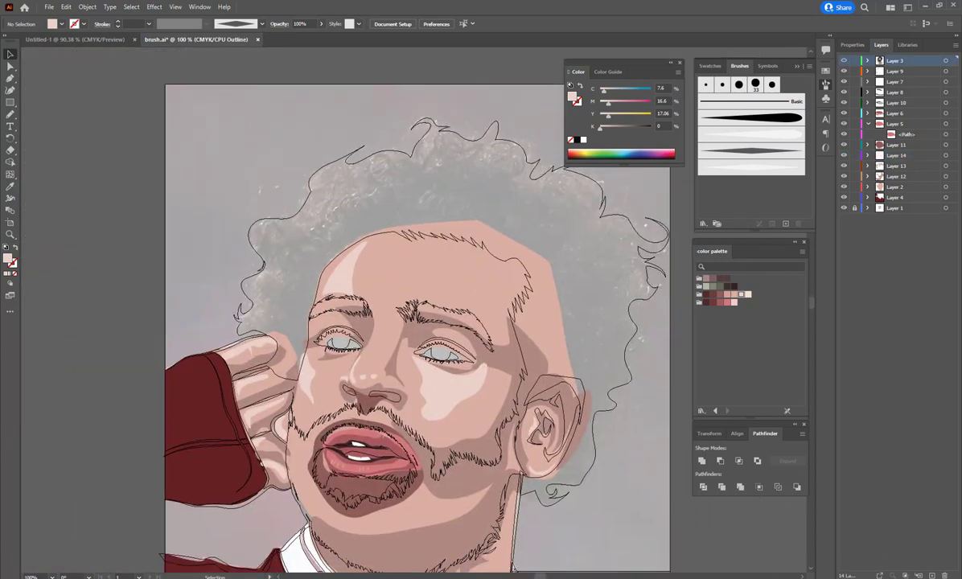
Step: On a new layer, paint white no-fill curl strokes over the left and upper-left hair
{"action": "left_click", "coordinate": [932, 577]}
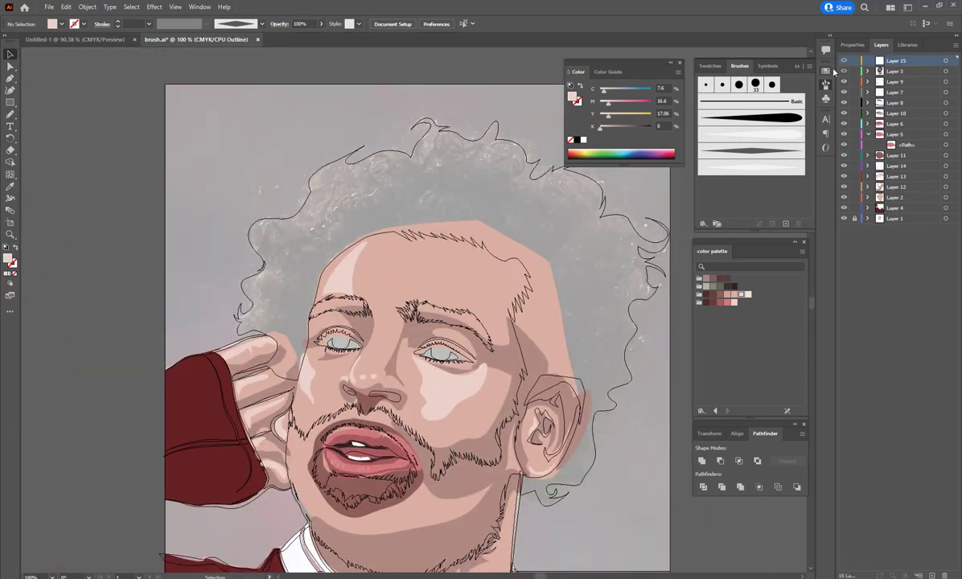
{"action": "key", "text": "b"}
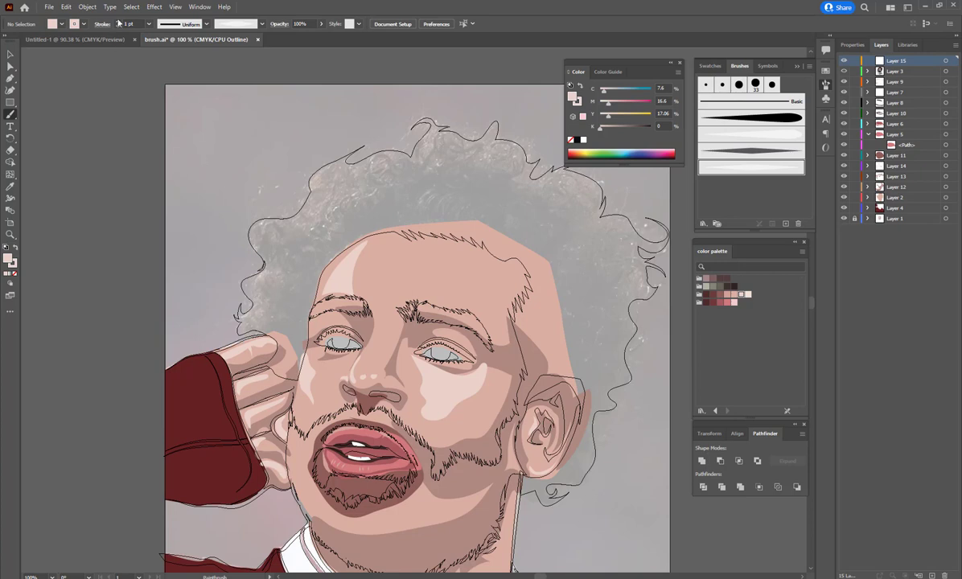
{"action": "key", "text": "slash"}
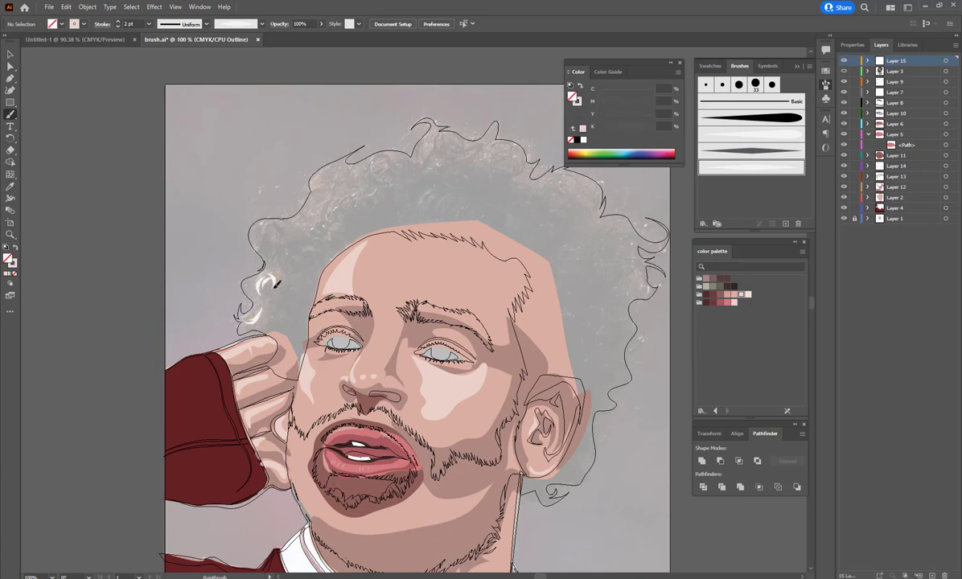
{"action": "mouse_move", "coordinate": [273, 308]}
{"action": "left_mouse_down"}
{"action": "mouse_move", "coordinate": [291, 288]}
{"action": "mouse_move", "coordinate": [298, 299]}
{"action": "left_mouse_up"}
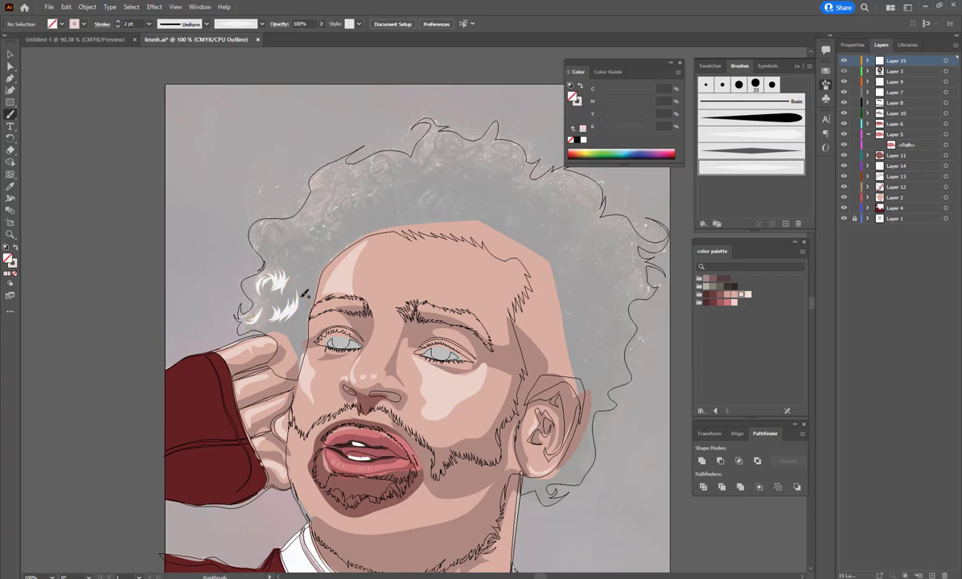
{"action": "mouse_move", "coordinate": [287, 238]}
{"action": "left_mouse_down"}
{"action": "mouse_move", "coordinate": [282, 221]}
{"action": "mouse_move", "coordinate": [321, 190]}
{"action": "left_mouse_up"}
{"action": "mouse_move", "coordinate": [320, 233]}
{"action": "left_mouse_down"}
{"action": "mouse_move", "coordinate": [311, 187]}
{"action": "mouse_move", "coordinate": [297, 218]}
{"action": "mouse_move", "coordinate": [316, 176]}
{"action": "left_mouse_up"}
{"action": "mouse_move", "coordinate": [319, 211]}
{"action": "left_mouse_down"}
{"action": "mouse_move", "coordinate": [325, 171]}
{"action": "mouse_move", "coordinate": [380, 161]}
{"action": "mouse_move", "coordinate": [418, 133]}
{"action": "left_mouse_up"}
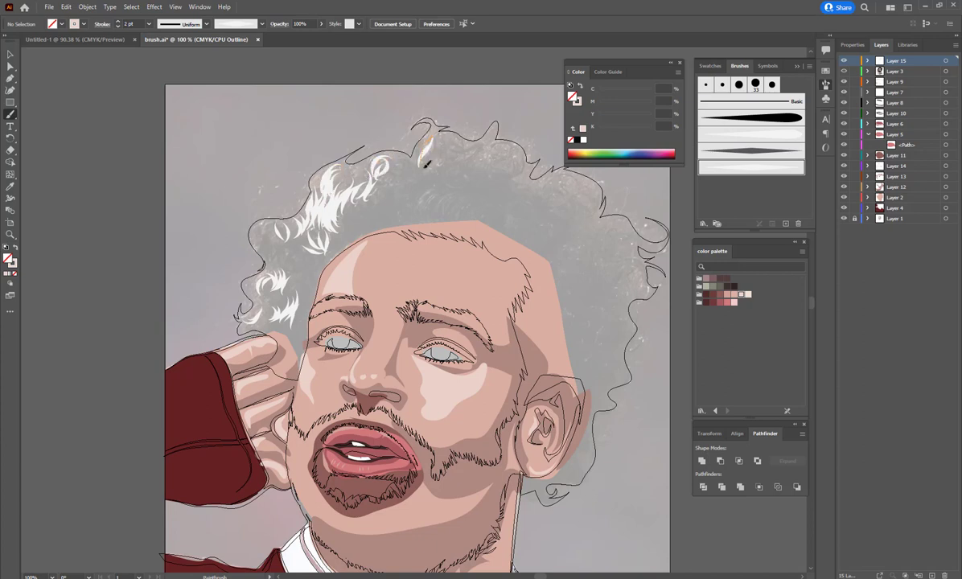
Step: Paint white curls across the top, hairline and right side, then preview and fit
{"action": "left_click_drag", "start_coordinate": [437, 172], "coordinate": [464, 185]}
{"action": "mouse_move", "coordinate": [448, 191]}
{"action": "left_mouse_down"}
{"action": "mouse_move", "coordinate": [429, 208]}
{"action": "mouse_move", "coordinate": [420, 182]}
{"action": "mouse_move", "coordinate": [451, 200]}
{"action": "left_mouse_up"}
{"action": "mouse_move", "coordinate": [475, 234]}
{"action": "left_mouse_down"}
{"action": "mouse_move", "coordinate": [483, 214]}
{"action": "mouse_move", "coordinate": [511, 199]}
{"action": "mouse_move", "coordinate": [492, 186]}
{"action": "mouse_move", "coordinate": [503, 166]}
{"action": "left_mouse_up"}
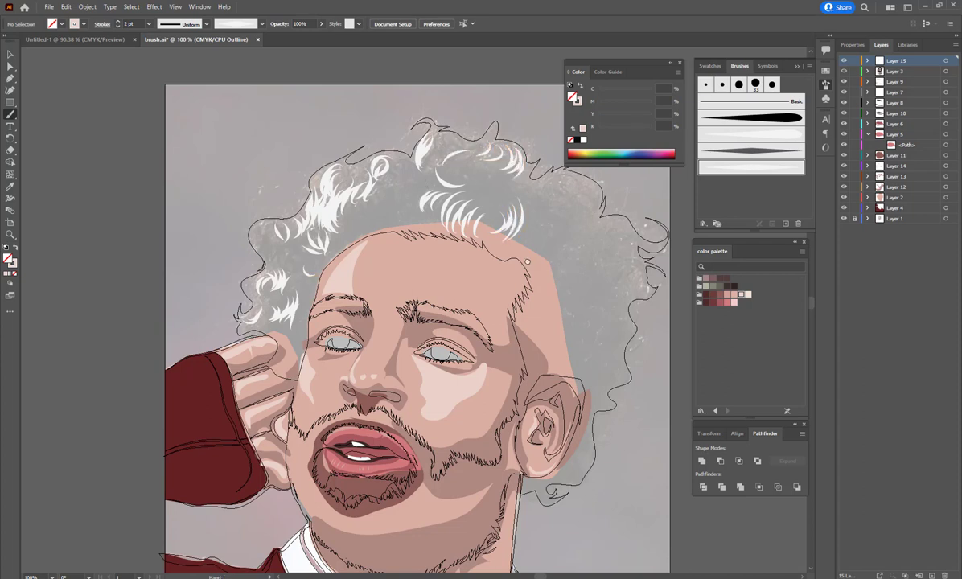
{"action": "left_click_drag", "start_coordinate": [527, 262], "coordinate": [382, 236]}
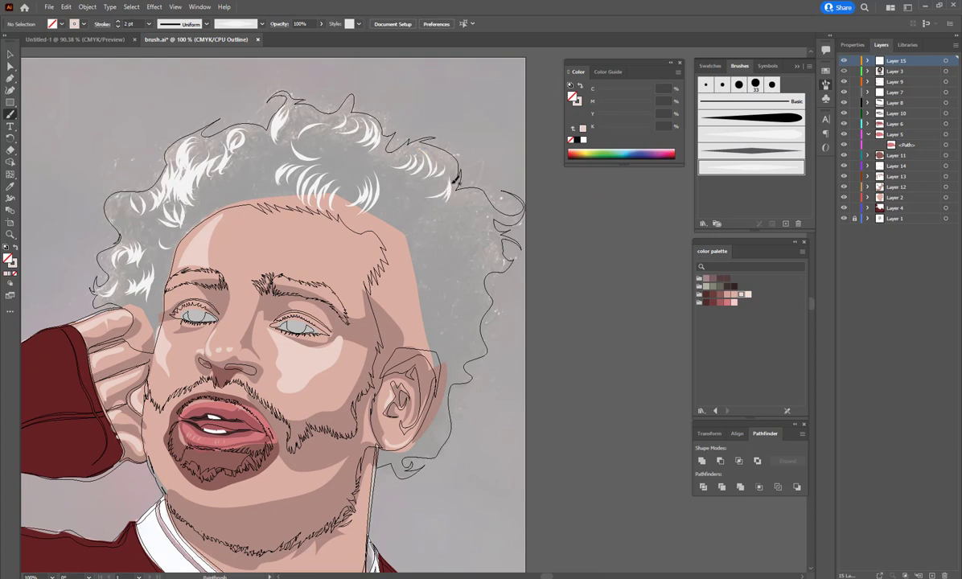
{"action": "left_click_drag", "start_coordinate": [469, 259], "coordinate": [498, 255]}
{"action": "left_click_drag", "start_coordinate": [415, 273], "coordinate": [393, 290]}
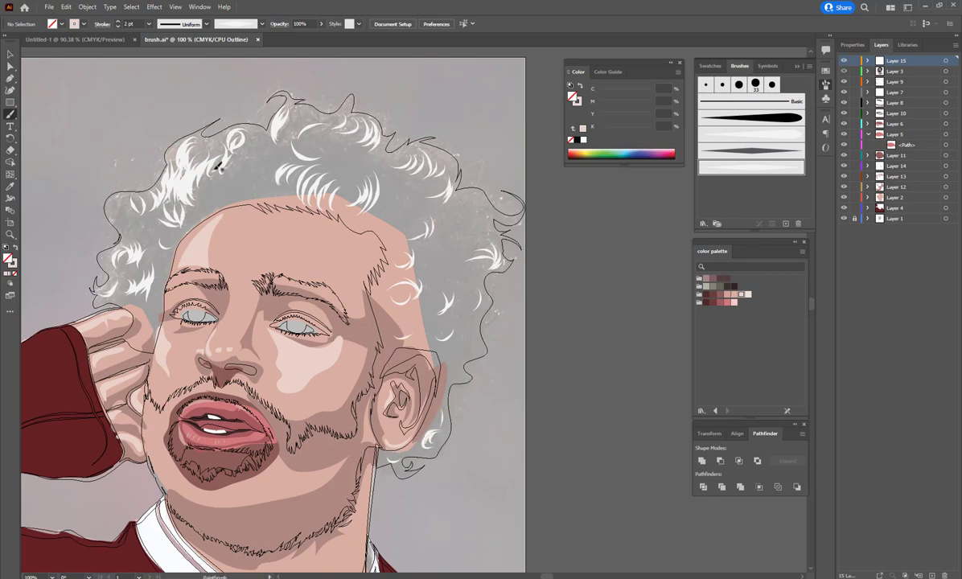
{"action": "key", "text": "ctrl+y"}
{"action": "key", "text": "ctrl+0"}
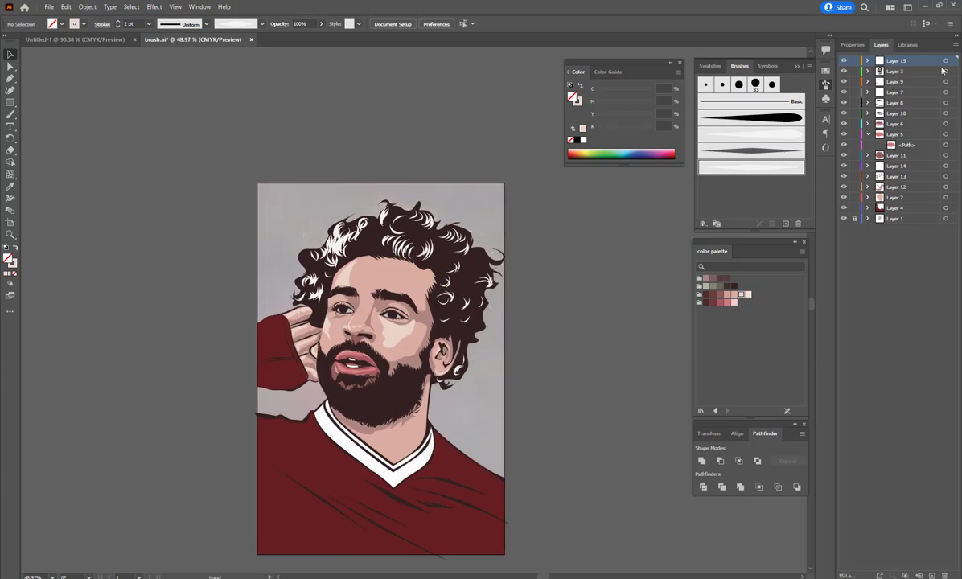
Step: Try dark brown and reddish-brown swatches on the Layer 15 curl strokes
{"action": "left_click", "coordinate": [945, 60]}
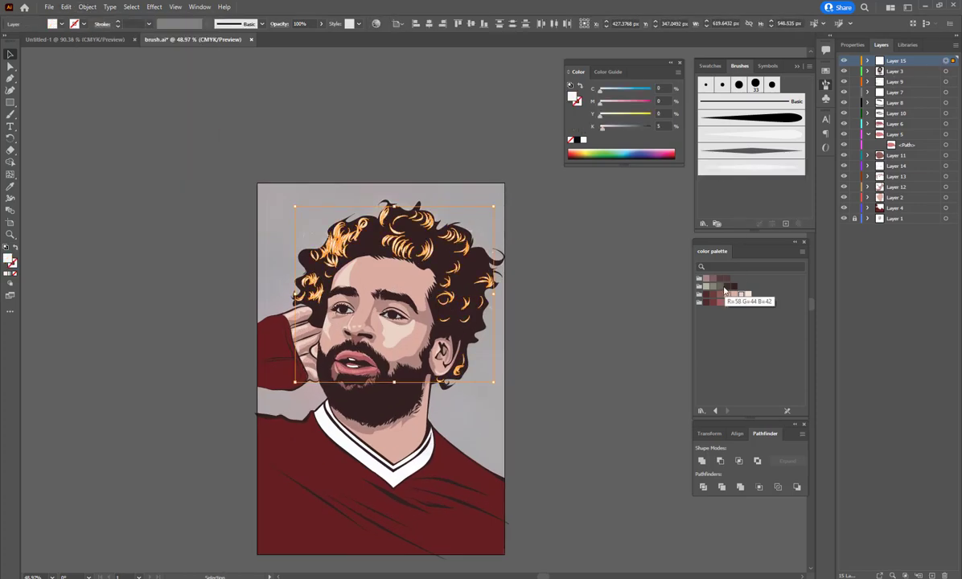
{"action": "left_click", "coordinate": [721, 286]}
{"action": "left_click", "coordinate": [527, 253]}
{"action": "left_click_drag", "start_coordinate": [424, 287], "coordinate": [470, 274]}
{"action": "left_click", "coordinate": [945, 61]}
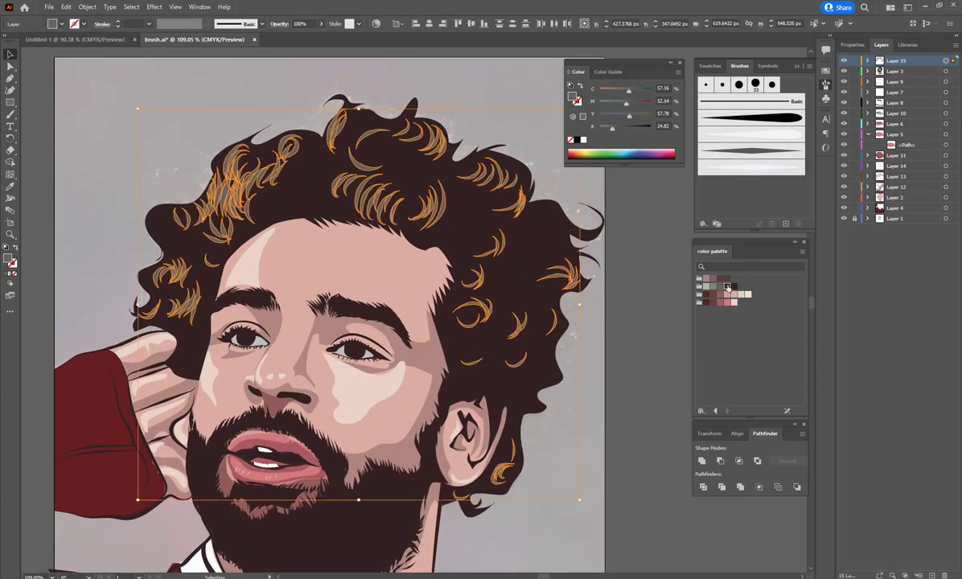
{"action": "left_click", "coordinate": [720, 295]}
{"action": "left_click", "coordinate": [659, 298]}
{"action": "key", "text": "ctrl+minus"}
{"action": "key", "text": "ctrl+minus"}
{"action": "key", "text": "ctrl+minus"}
{"action": "scroll", "coordinate": [473, 322], "scroll_direction": "up", "scroll_amount": 3}
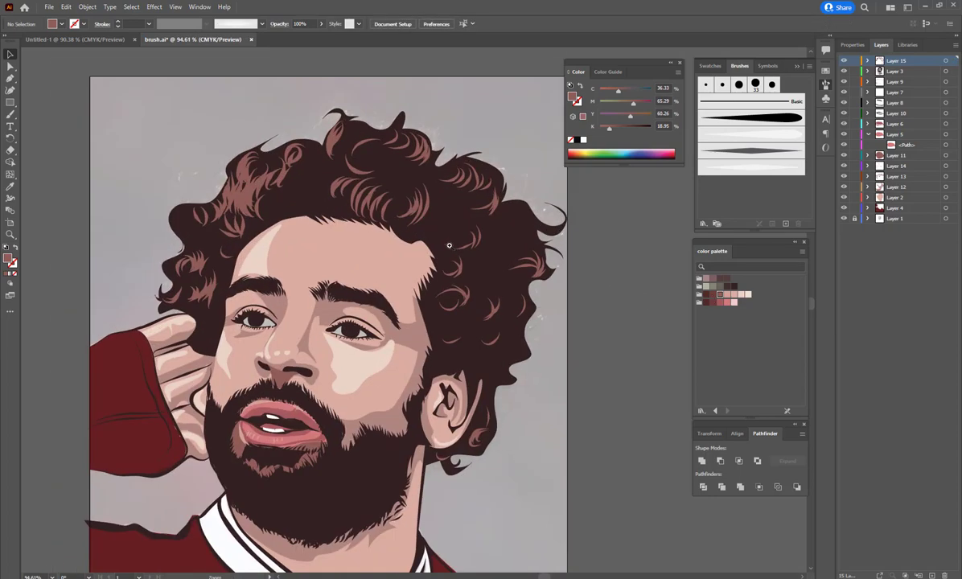
Step: Set the curls to a muted brown in the Color Picker, then a darker palette brown
{"action": "left_click", "coordinate": [946, 60]}
{"action": "double_click", "coordinate": [8, 258]}
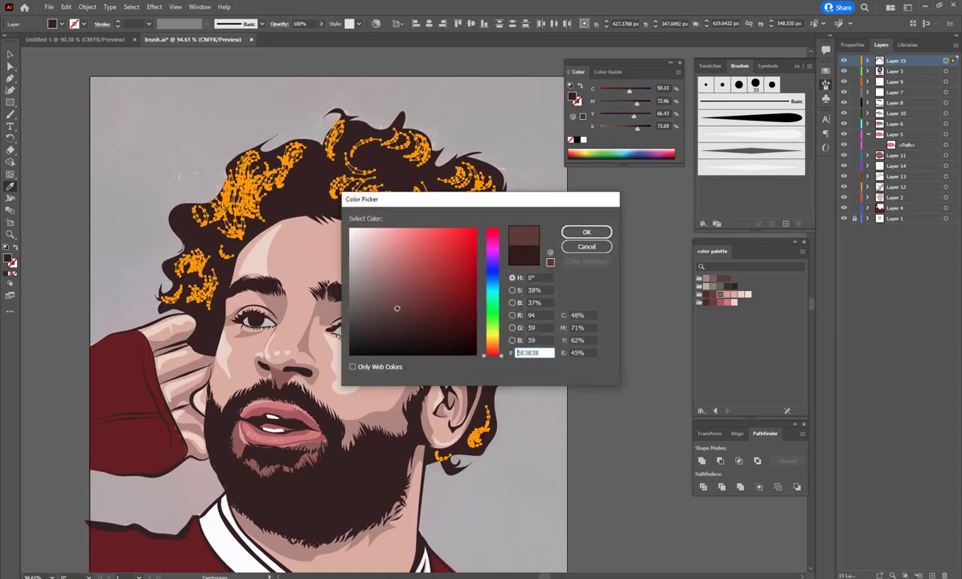
{"action": "left_click", "coordinate": [587, 232]}
{"action": "scroll", "coordinate": [389, 260], "scroll_direction": "down", "scroll_amount": 5}
{"action": "scroll", "coordinate": [525, 225], "scroll_direction": "up", "scroll_amount": 3}
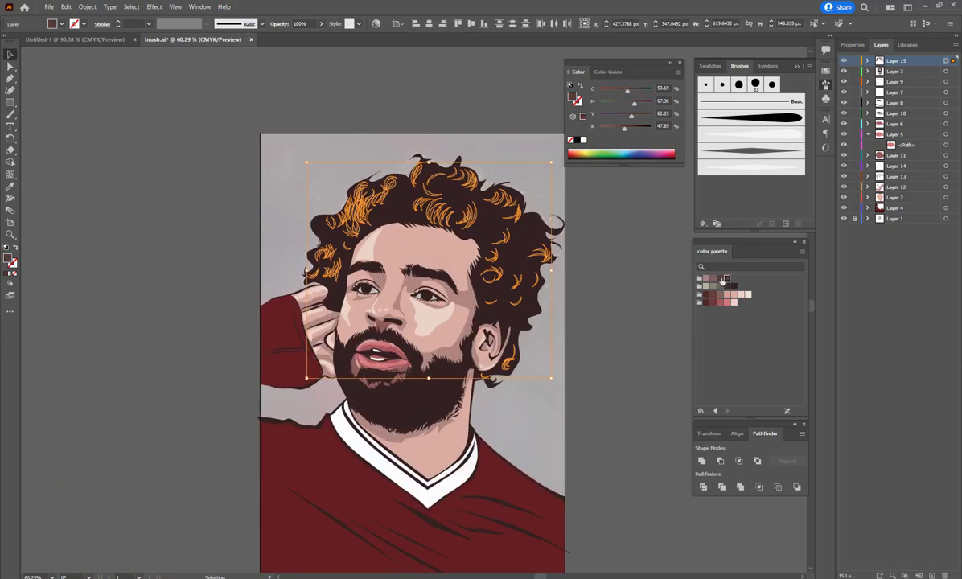
{"action": "left_click", "coordinate": [594, 280]}
Step: Paint thin white highlight strands across the upper hair and left curls with the Paintbrush
{"action": "key", "text": "b"}
{"action": "scroll", "coordinate": [379, 212], "scroll_direction": "up", "scroll_amount": 5}
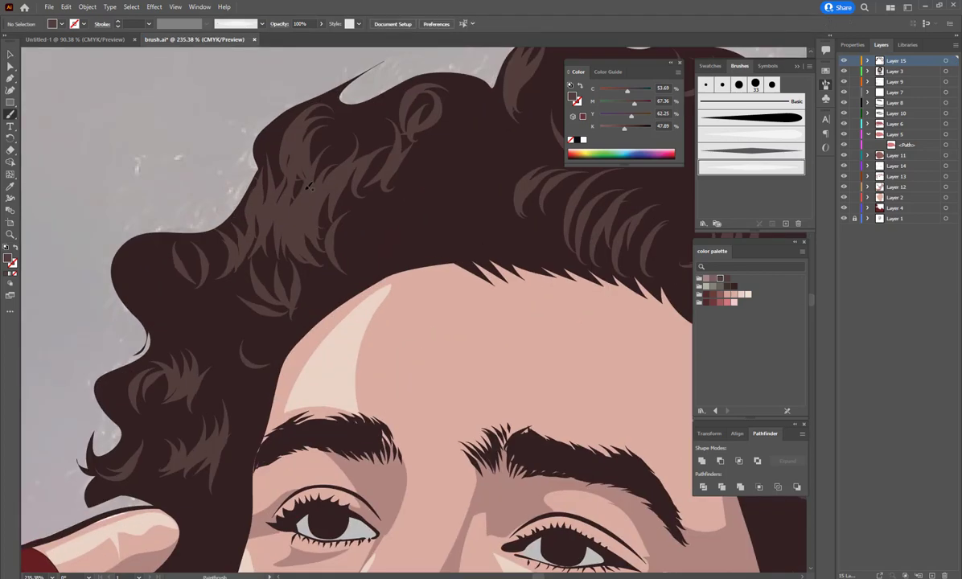
{"action": "left_click_drag", "start_coordinate": [290, 154], "coordinate": [274, 193]}
{"action": "key", "text": "ctrl+z"}
{"action": "mouse_move", "coordinate": [299, 117]}
{"action": "left_mouse_down"}
{"action": "mouse_move", "coordinate": [286, 206]}
{"action": "mouse_move", "coordinate": [304, 237]}
{"action": "left_mouse_up"}
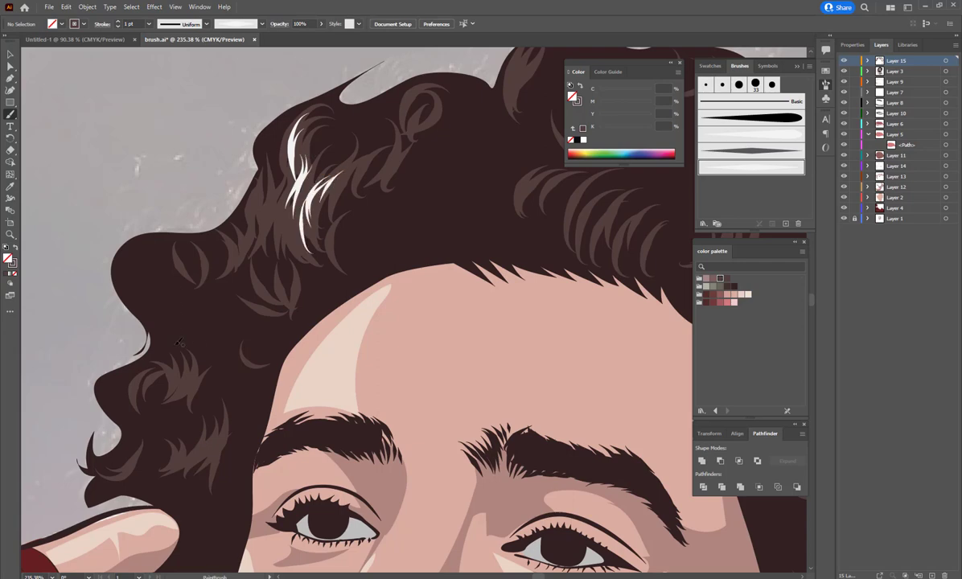
{"action": "mouse_move", "coordinate": [178, 337]}
{"action": "left_mouse_down"}
{"action": "mouse_move", "coordinate": [197, 385]}
{"action": "mouse_move", "coordinate": [203, 492]}
{"action": "left_mouse_up"}
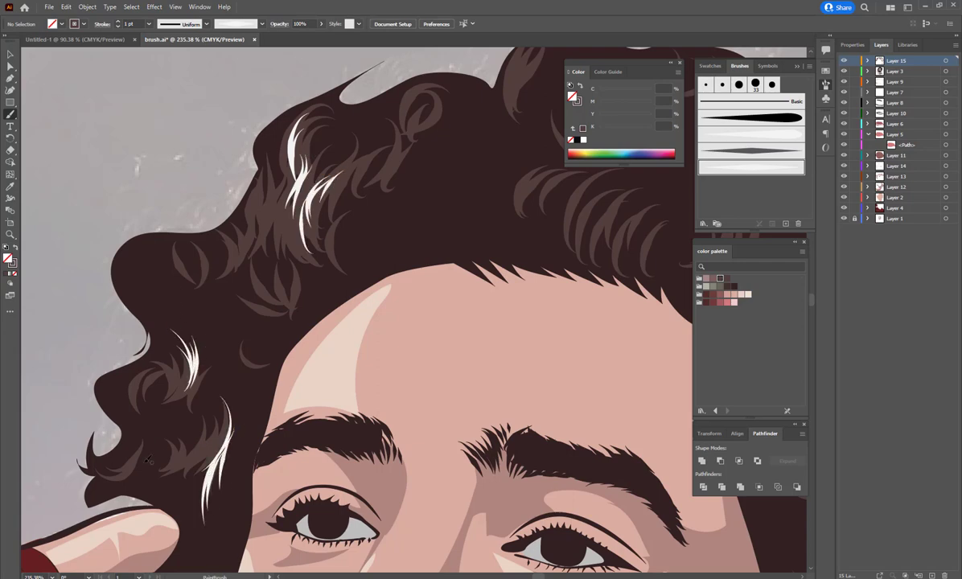
{"action": "left_click_drag", "start_coordinate": [148, 424], "coordinate": [130, 477]}
{"action": "left_click_drag", "start_coordinate": [274, 301], "coordinate": [278, 303]}
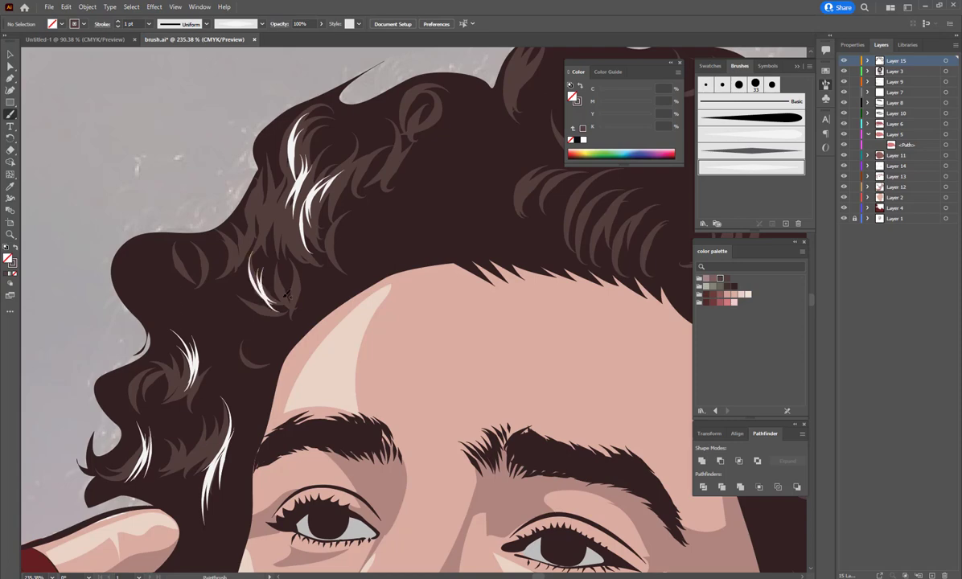
{"action": "scroll", "coordinate": [321, 214], "scroll_direction": "down", "scroll_amount": 2}
{"action": "scroll", "coordinate": [322, 213], "scroll_direction": "down", "scroll_amount": 3}
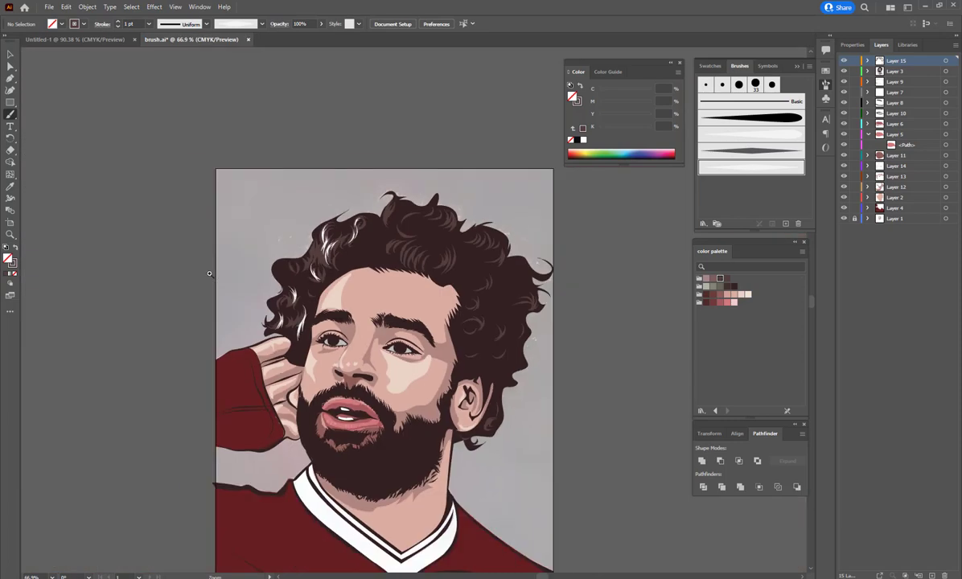
{"action": "scroll", "coordinate": [405, 204], "scroll_direction": "up", "scroll_amount": 3}
{"action": "left_click_drag", "start_coordinate": [422, 256], "coordinate": [397, 283]}
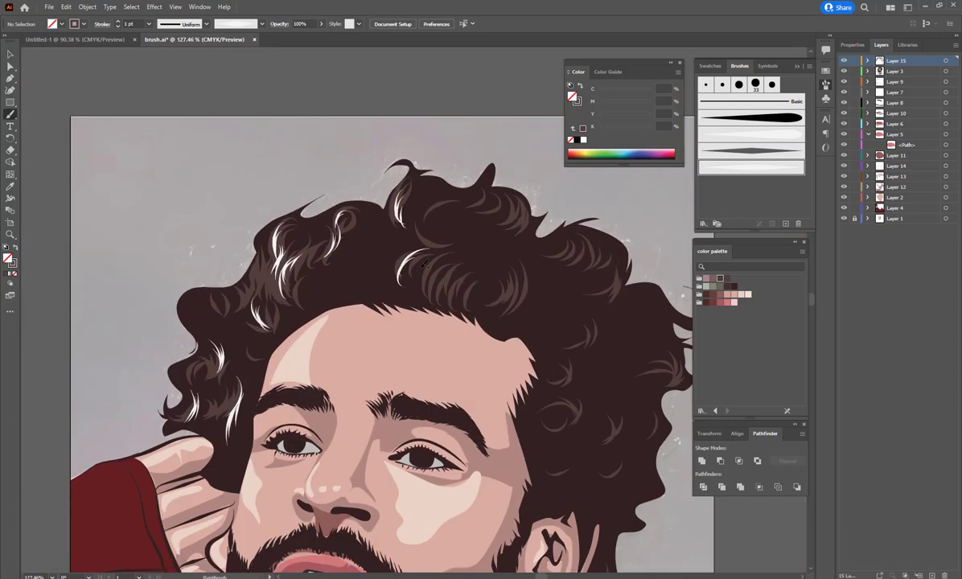
{"action": "left_click_drag", "start_coordinate": [512, 228], "coordinate": [523, 288]}
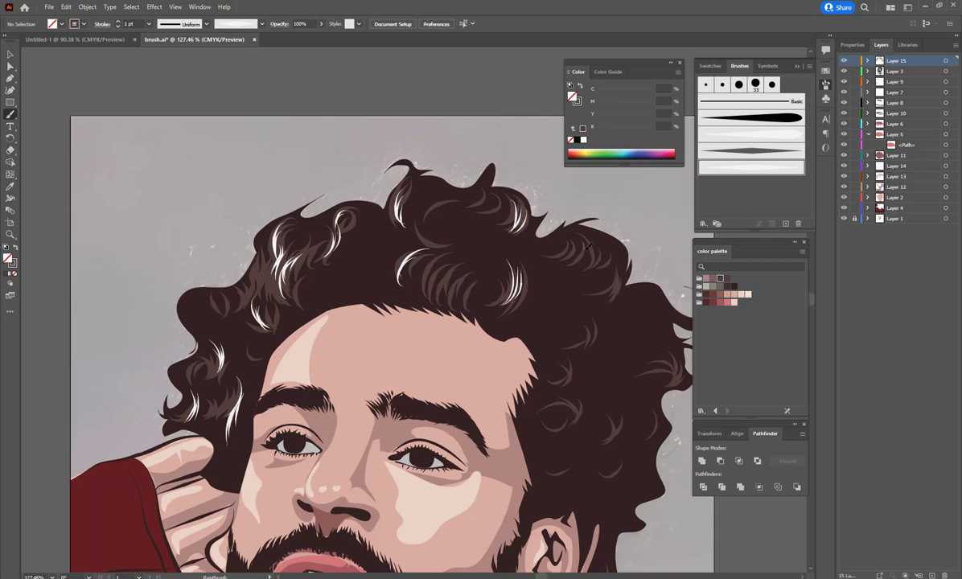
{"action": "scroll", "coordinate": [589, 247], "scroll_direction": "down", "scroll_amount": 3}
{"action": "scroll", "coordinate": [483, 241], "scroll_direction": "up", "scroll_amount": 3}
Step: Magic Wand-select the white strands, expand their appearance and recolour them with the mauve swatch
{"action": "key", "text": "v"}
{"action": "scroll", "coordinate": [371, 262], "scroll_direction": "up", "scroll_amount": 3}
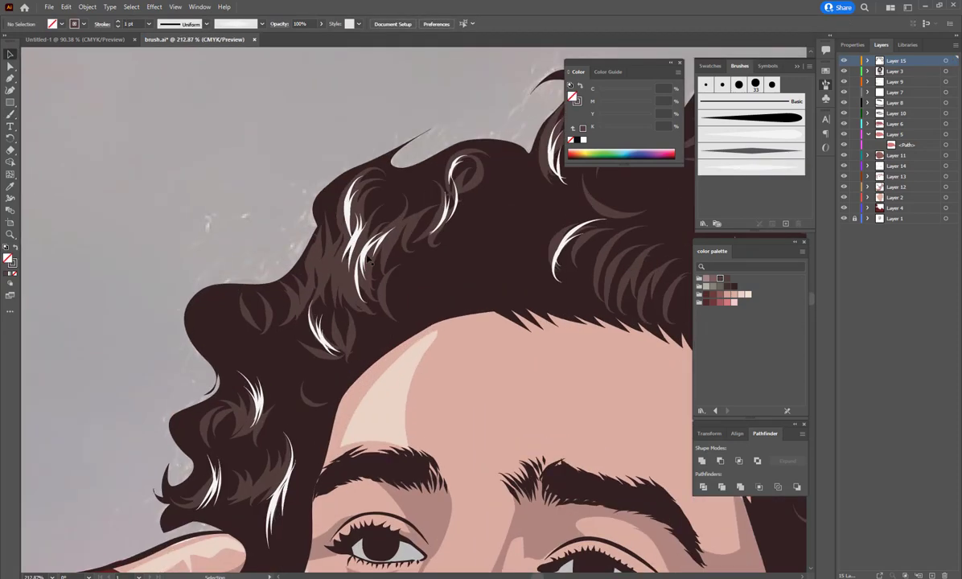
{"action": "key", "text": "y"}
{"action": "left_click", "coordinate": [368, 259]}
{"action": "left_click", "coordinate": [87, 7]}
{"action": "left_click", "coordinate": [96, 55]}
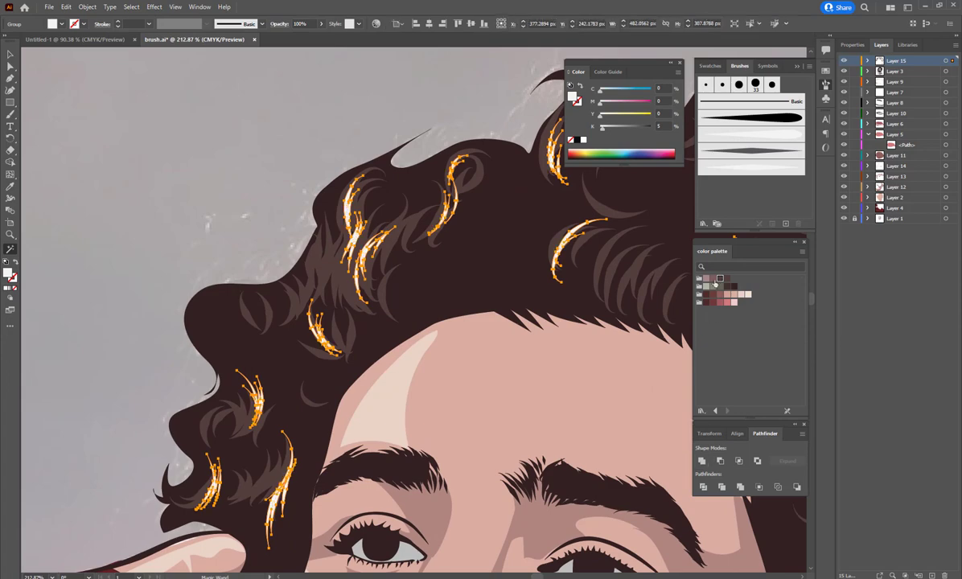
{"action": "left_click", "coordinate": [714, 283]}
{"action": "scroll", "coordinate": [365, 297], "scroll_direction": "down", "scroll_amount": 3}
{"action": "key", "text": "v"}
{"action": "key", "text": "ctrl+shift+a"}
{"action": "scroll", "coordinate": [204, 207], "scroll_direction": "up", "scroll_amount": 3}
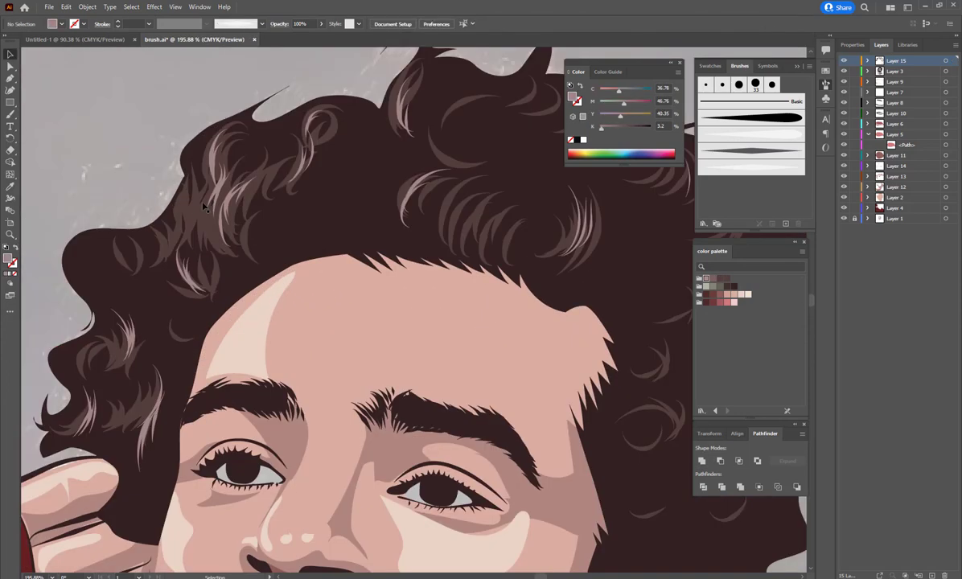
Step: Paint short white strands along the forehead hairline and the sideburn near the ear
{"action": "key", "text": "b"}
{"action": "mouse_move", "coordinate": [314, 188]}
{"action": "left_mouse_down"}
{"action": "mouse_move", "coordinate": [308, 241]}
{"action": "mouse_move", "coordinate": [320, 241]}
{"action": "left_mouse_up"}
{"action": "mouse_move", "coordinate": [254, 247]}
{"action": "left_mouse_down"}
{"action": "mouse_move", "coordinate": [241, 272]}
{"action": "mouse_move", "coordinate": [202, 299]}
{"action": "left_mouse_up"}
{"action": "left_click_drag", "start_coordinate": [197, 292], "coordinate": [190, 314]}
{"action": "left_click_drag", "start_coordinate": [229, 268], "coordinate": [185, 334]}
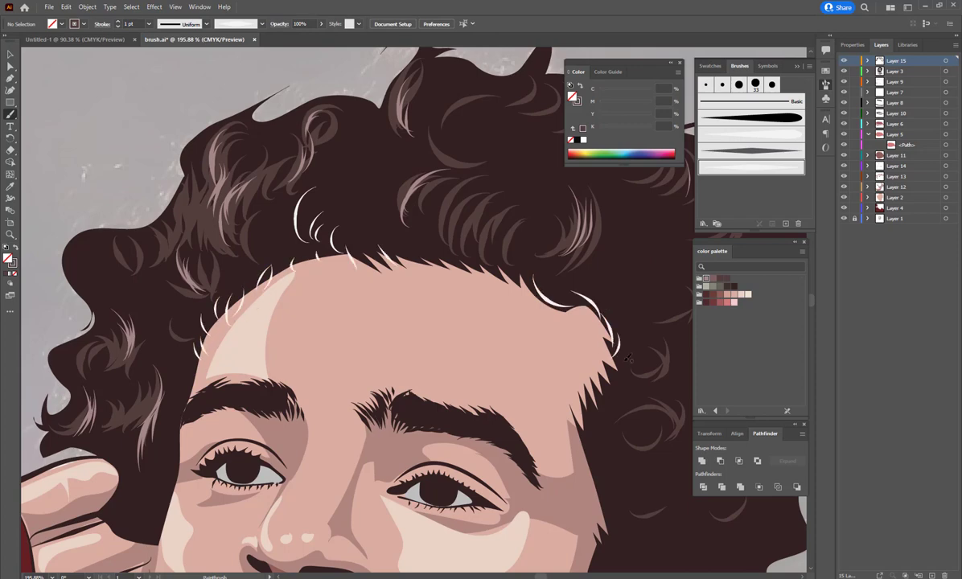
{"action": "scroll", "coordinate": [506, 319], "scroll_direction": "down", "scroll_amount": 4}
{"action": "left_click_drag", "start_coordinate": [495, 321], "coordinate": [504, 310]}
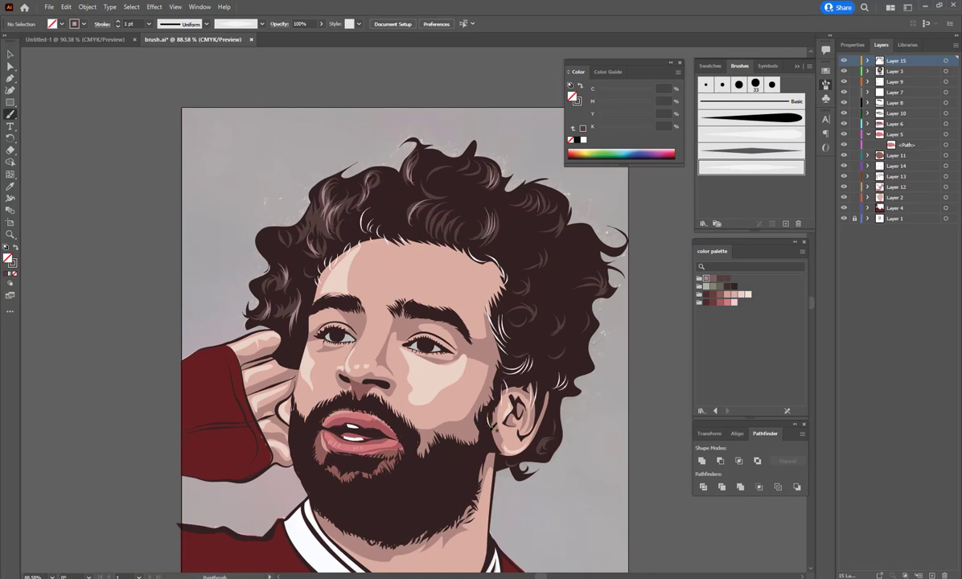
{"action": "scroll", "coordinate": [462, 403], "scroll_direction": "up", "scroll_amount": 2}
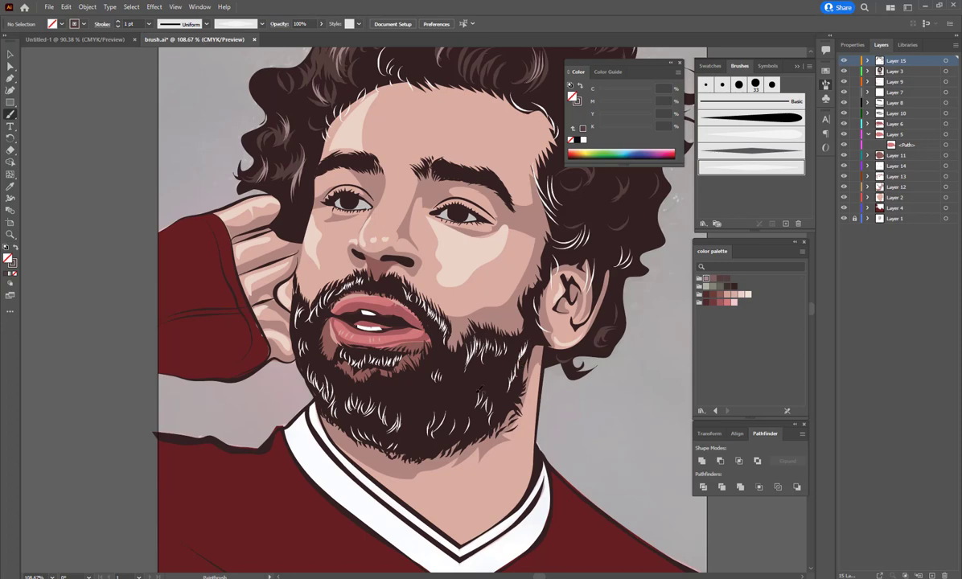
Step: Add four thin white hair strokes into the lower beard below the lip
{"action": "left_click_drag", "start_coordinate": [452, 354], "coordinate": [442, 374]}
{"action": "left_click_drag", "start_coordinate": [444, 352], "coordinate": [432, 386]}
{"action": "left_click_drag", "start_coordinate": [424, 374], "coordinate": [419, 386]}
{"action": "left_click_drag", "start_coordinate": [353, 358], "coordinate": [350, 368]}
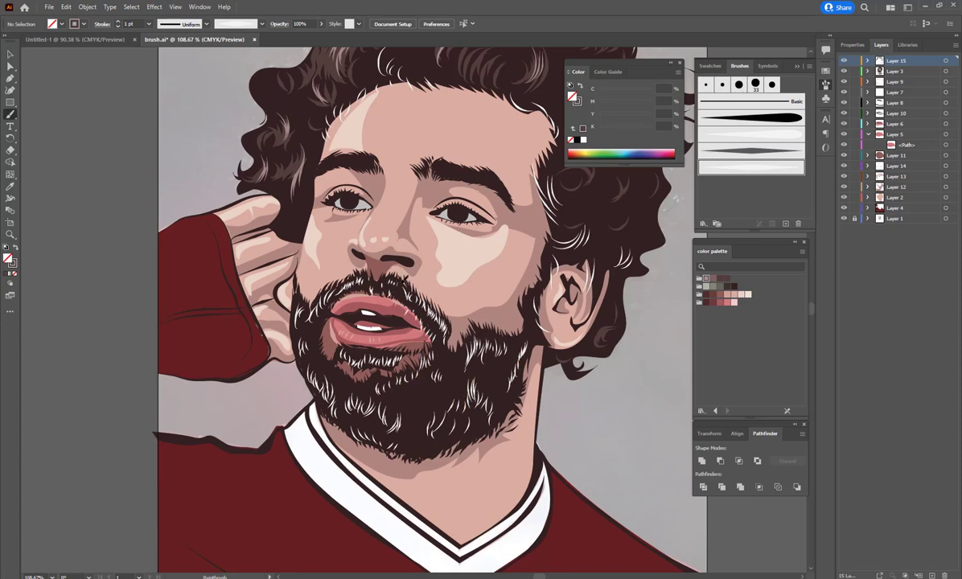
Step: Magic Wand-select the white beard and hairline strokes, expand them and apply a darker swatch
{"action": "key", "text": "y"}
{"action": "left_click", "coordinate": [379, 362]}
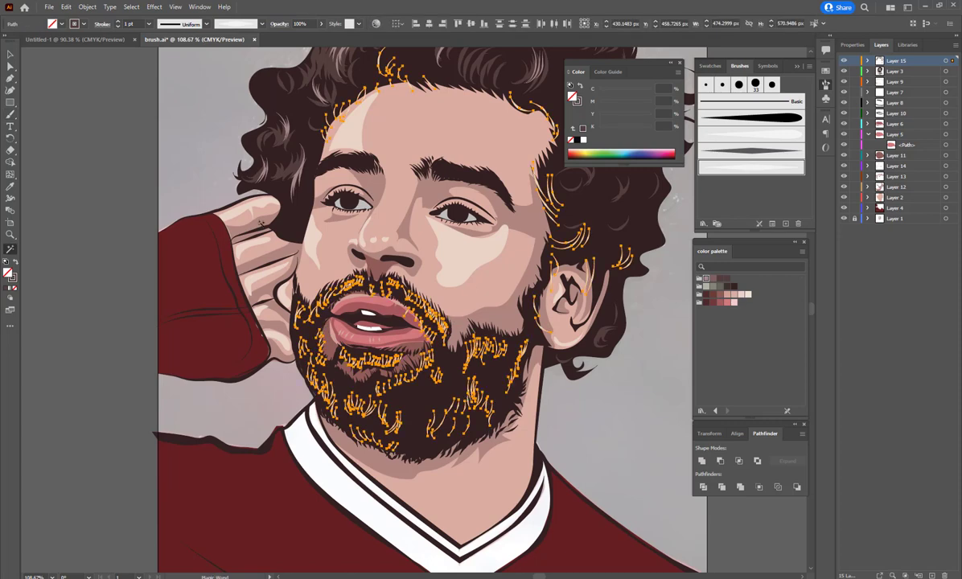
{"action": "left_click", "coordinate": [87, 6]}
{"action": "left_click", "coordinate": [107, 133]}
{"action": "left_click", "coordinate": [713, 282]}
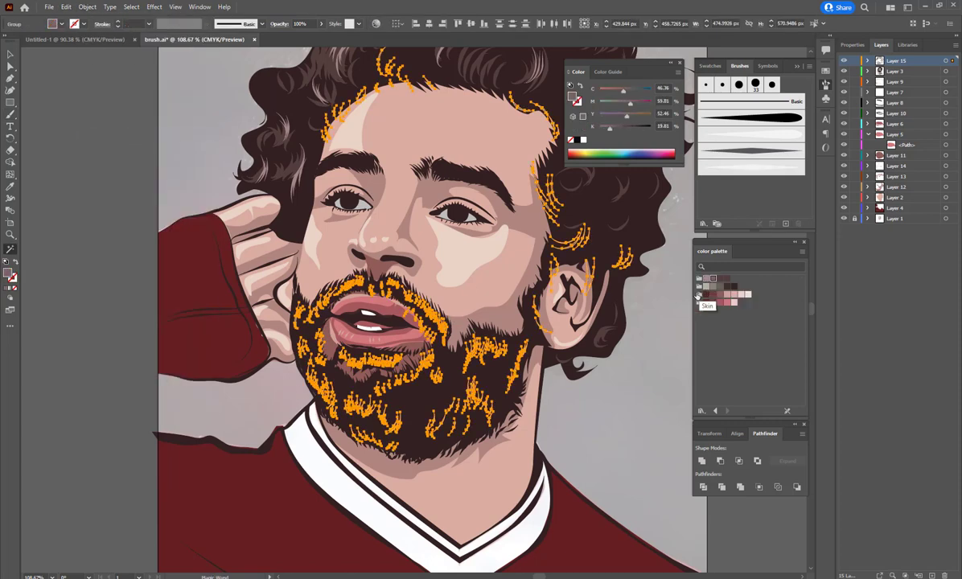
{"action": "key", "text": "ctrl+shift+a"}
{"action": "scroll", "coordinate": [364, 340], "scroll_direction": "down", "scroll_amount": 5}
{"action": "scroll", "coordinate": [417, 304], "scroll_direction": "up", "scroll_amount": 3}
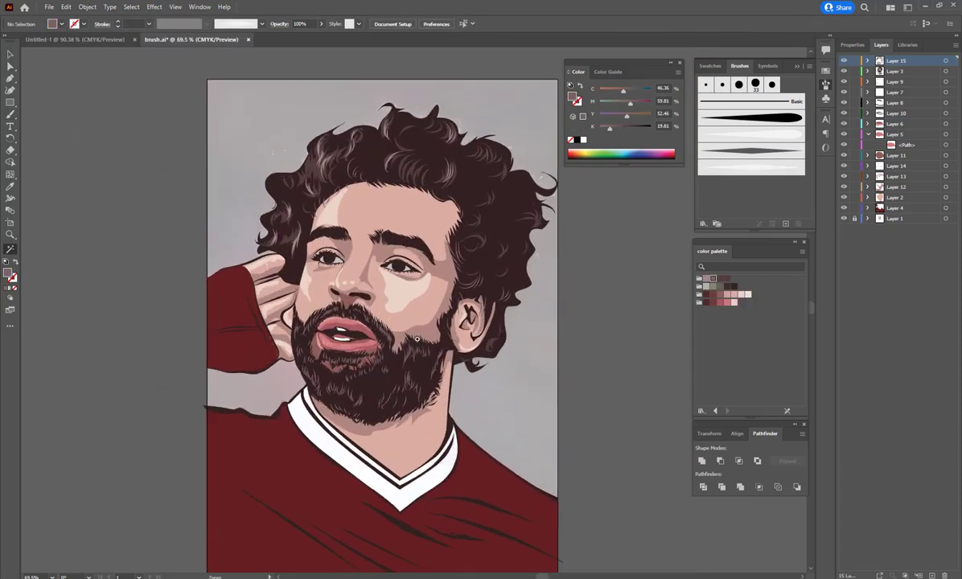
{"action": "scroll", "coordinate": [357, 376], "scroll_direction": "up", "scroll_amount": 5}
Step: Select the small curved path on the hand and its left anchor with Direct Selection
{"action": "key", "text": "a"}
{"action": "left_click", "coordinate": [287, 312]}
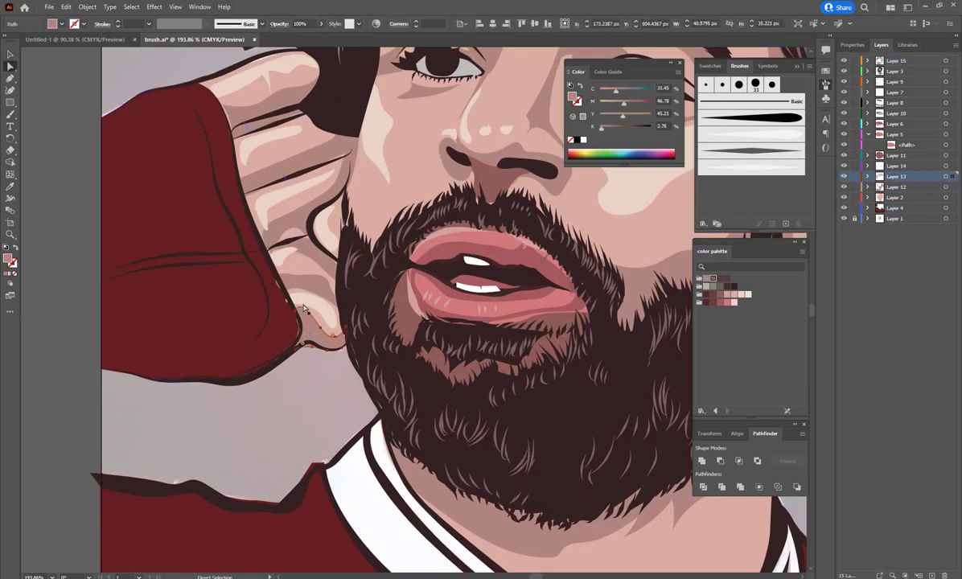
{"action": "left_click", "coordinate": [288, 298]}
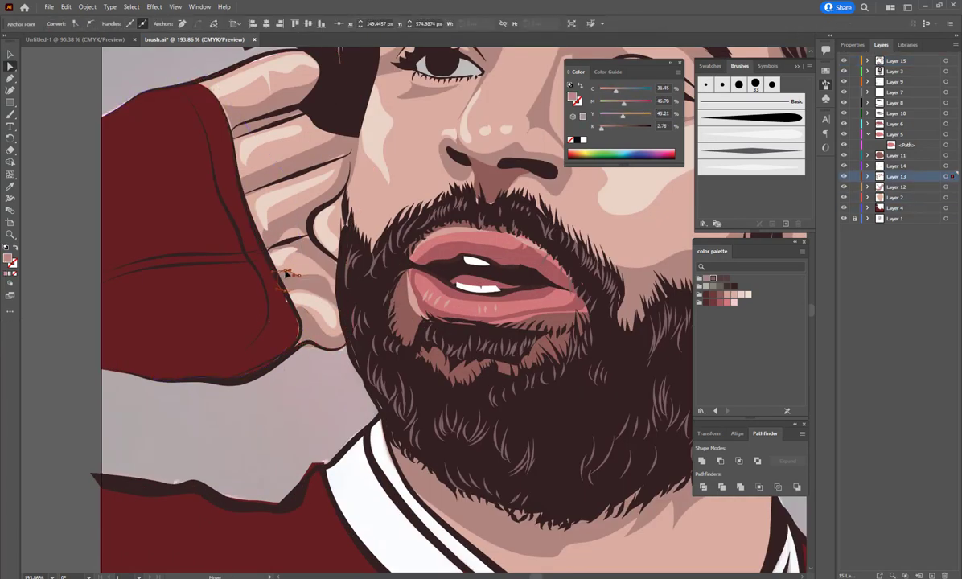
{"action": "left_click", "coordinate": [289, 301]}
Step: Move Layer 1, the reference photo, to the top of the layer stack
{"action": "key", "text": "ctrl+0"}
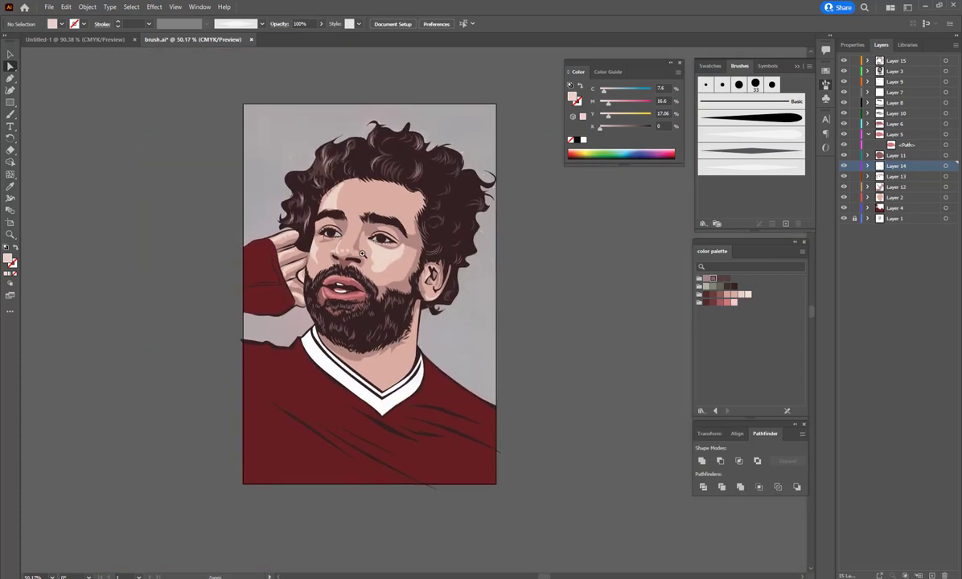
{"action": "scroll", "coordinate": [414, 230], "scroll_direction": "up", "scroll_amount": 1}
{"action": "key", "text": "ctrl+e"}
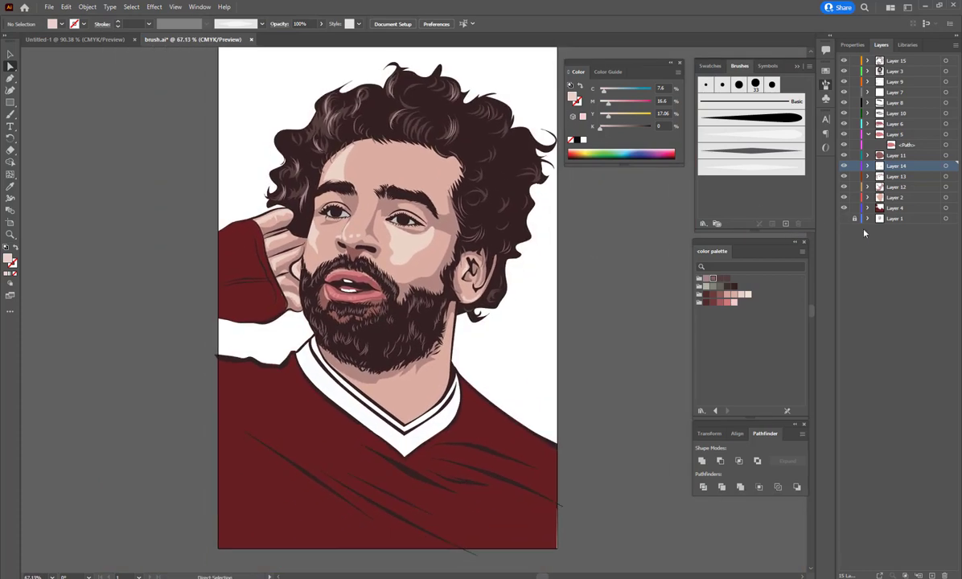
{"action": "key", "text": "ctrl+y"}
{"action": "left_click", "coordinate": [861, 206]}
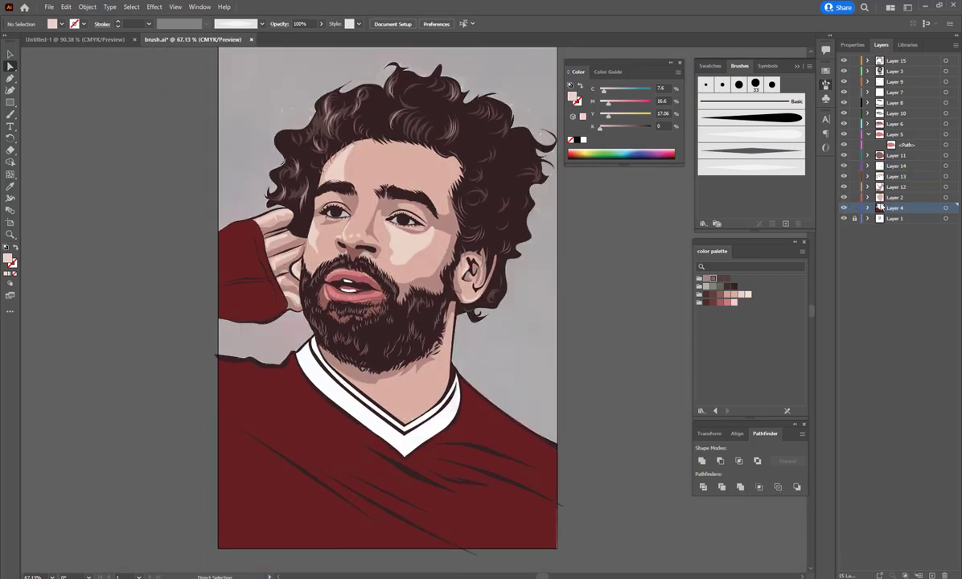
{"action": "left_click", "coordinate": [876, 219]}
{"action": "left_click_drag", "start_coordinate": [865, 217], "coordinate": [885, 60]}
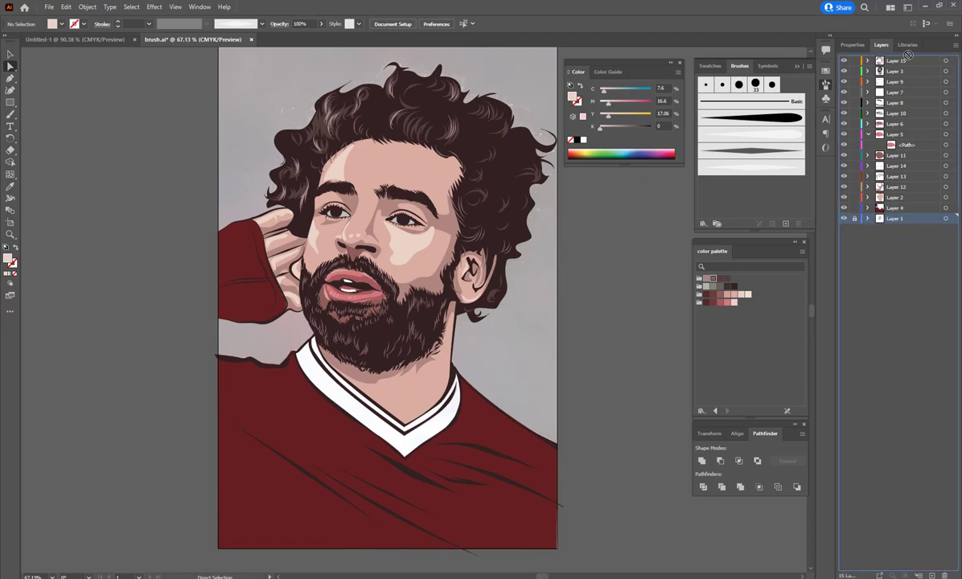
{"action": "key", "text": "ctrl+y"}
{"action": "left_click_drag", "start_coordinate": [410, 355], "coordinate": [435, 228]}
{"action": "key", "text": "ctrl+y"}
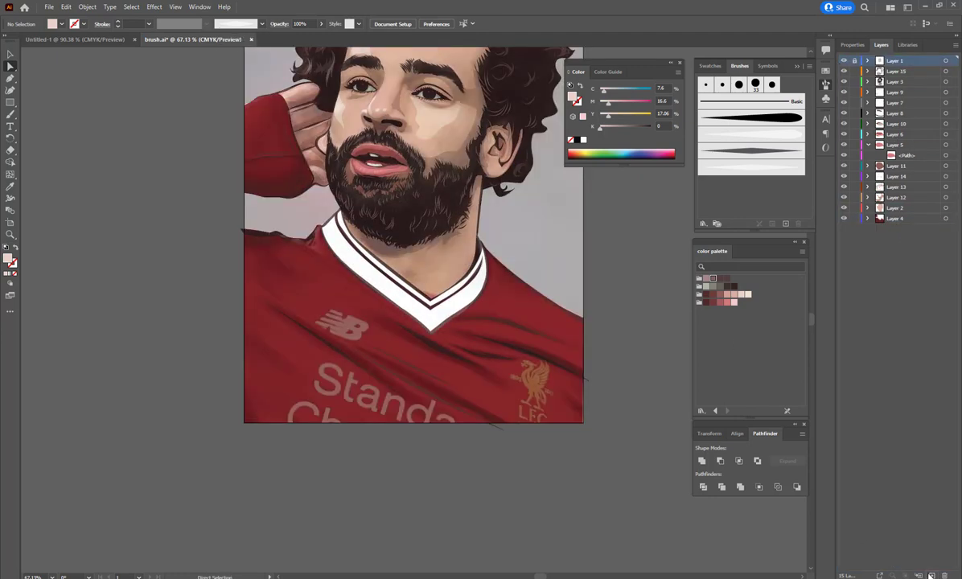
Step: Add a new top layer and trace the NB logo outline on the chest with the Pen
{"action": "left_click", "coordinate": [932, 576]}
{"action": "scroll", "coordinate": [362, 342], "scroll_direction": "up", "scroll_amount": 2}
{"action": "scroll", "coordinate": [358, 366], "scroll_direction": "up", "scroll_amount": 2}
{"action": "key", "text": "p"}
{"action": "left_click", "coordinate": [298, 268]}
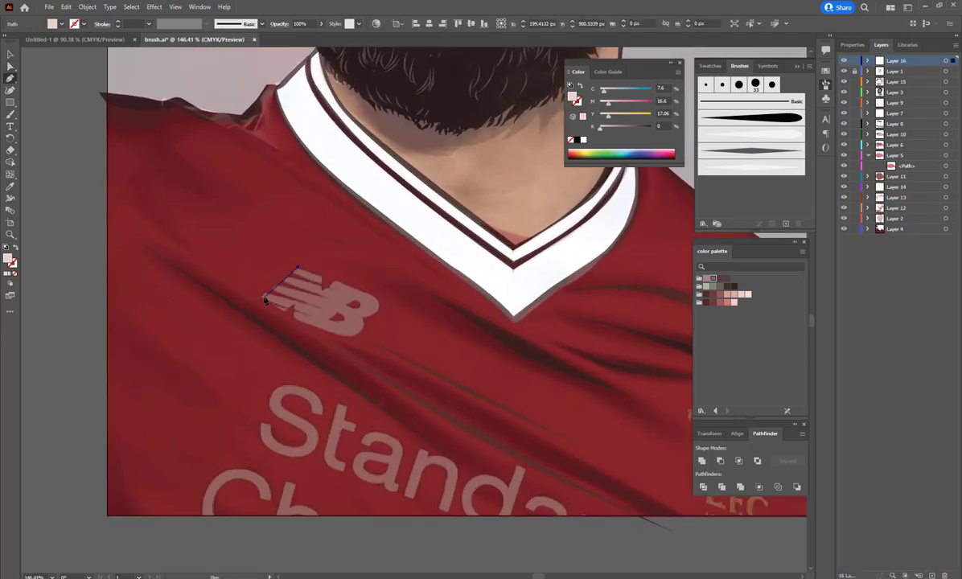
{"action": "left_click", "coordinate": [283, 313]}
{"action": "left_click", "coordinate": [294, 304]}
{"action": "left_click", "coordinate": [298, 318]}
{"action": "left_click", "coordinate": [338, 333]}
{"action": "left_click", "coordinate": [380, 304]}
{"action": "left_click", "coordinate": [318, 289]}
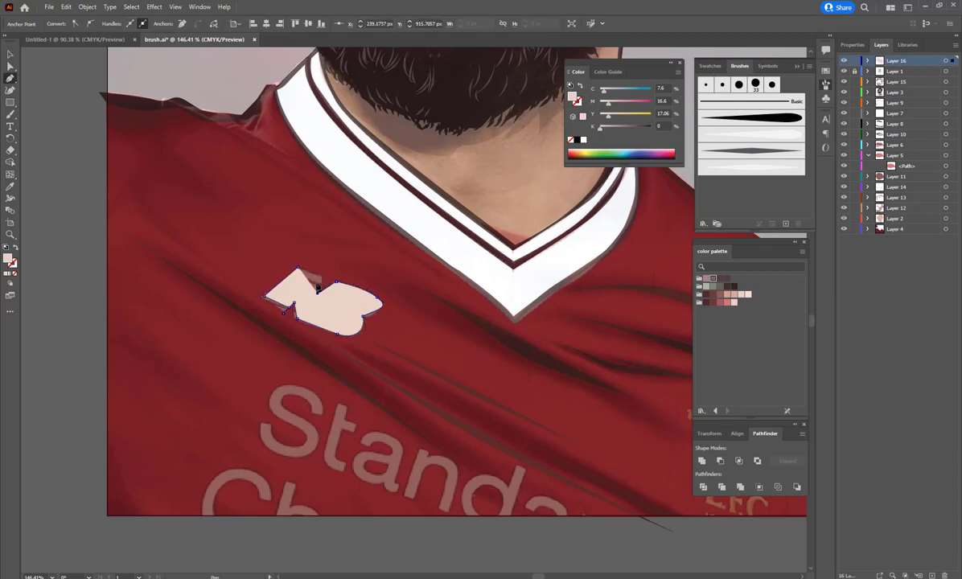
{"action": "left_click", "coordinate": [320, 291]}
{"action": "key", "text": "shift+x"}
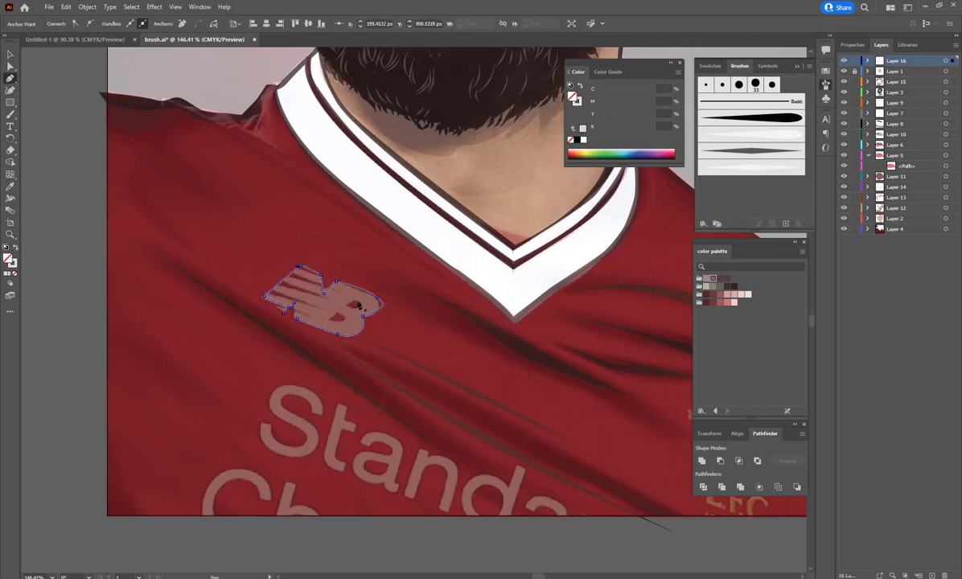
Step: Trace the N's upper stripes and swap the logo shapes to a solid pale pink fill
{"action": "left_click_drag", "start_coordinate": [355, 305], "coordinate": [364, 303]}
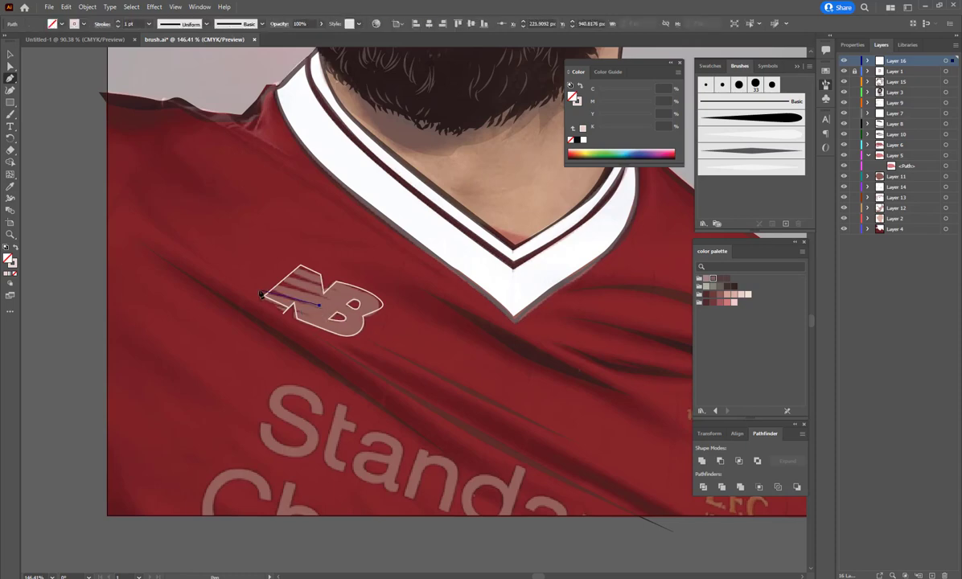
{"action": "left_click", "coordinate": [265, 286]}
{"action": "left_click", "coordinate": [283, 266]}
{"action": "left_click", "coordinate": [305, 278]}
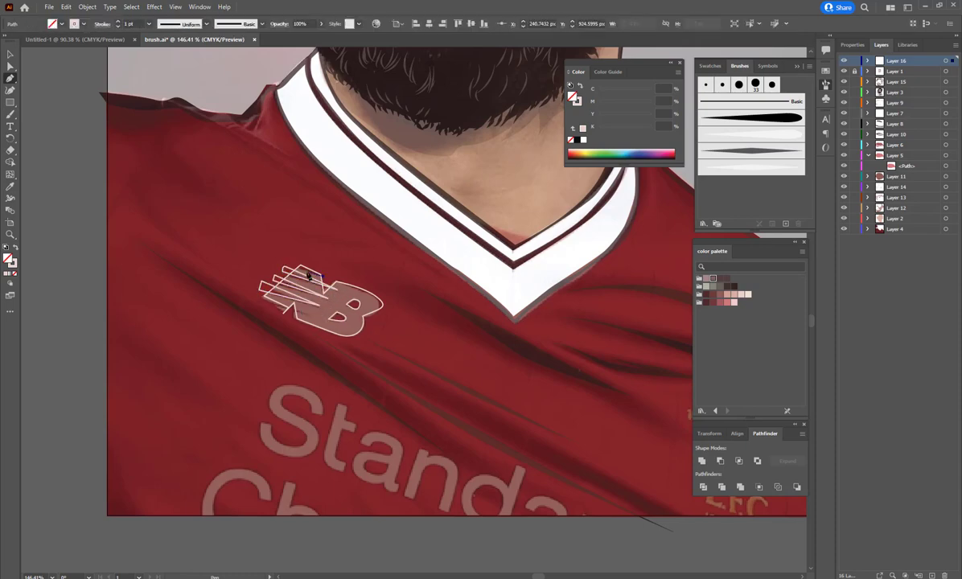
{"action": "key", "text": "v"}
{"action": "left_click", "coordinate": [814, 75]}
{"action": "left_click", "coordinate": [354, 306]}
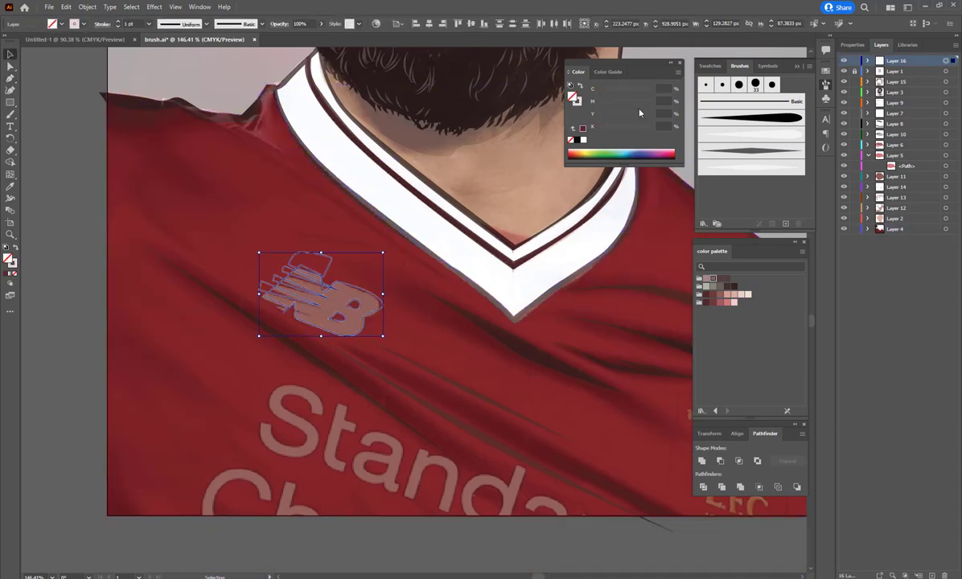
{"action": "key", "text": "shift+x"}
{"action": "key", "text": "ctrl+shift+a"}
{"action": "mouse_move", "coordinate": [509, 402]}
{"action": "left_mouse_down"}
{"action": "mouse_move", "coordinate": [375, 314]}
{"action": "mouse_move", "coordinate": [241, 314]}
{"action": "left_mouse_up"}
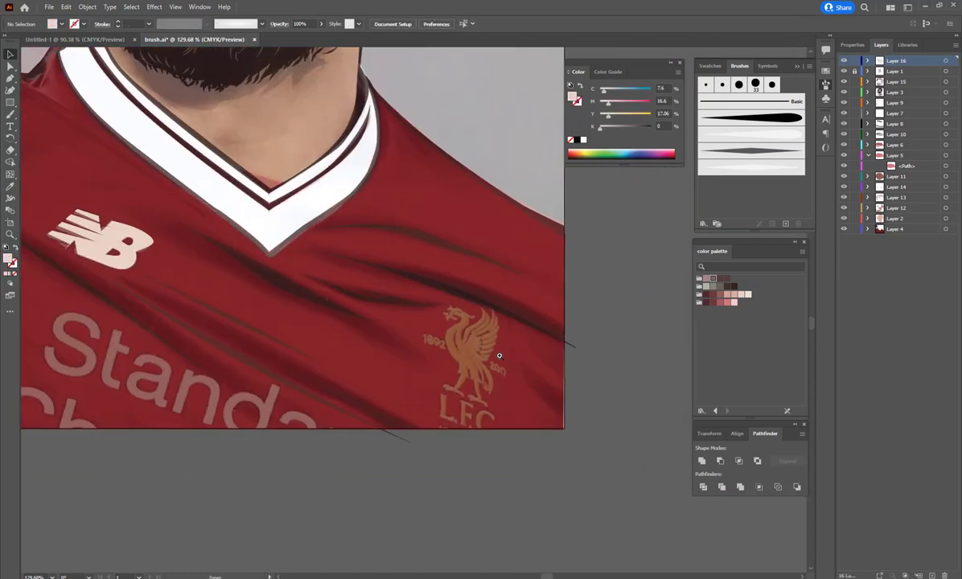
Step: Trace the Liverbird crest and the L, F and C letters freehand as filled shapes
{"action": "key", "text": "b"}
{"action": "scroll", "coordinate": [442, 299], "scroll_direction": "up", "scroll_amount": 2}
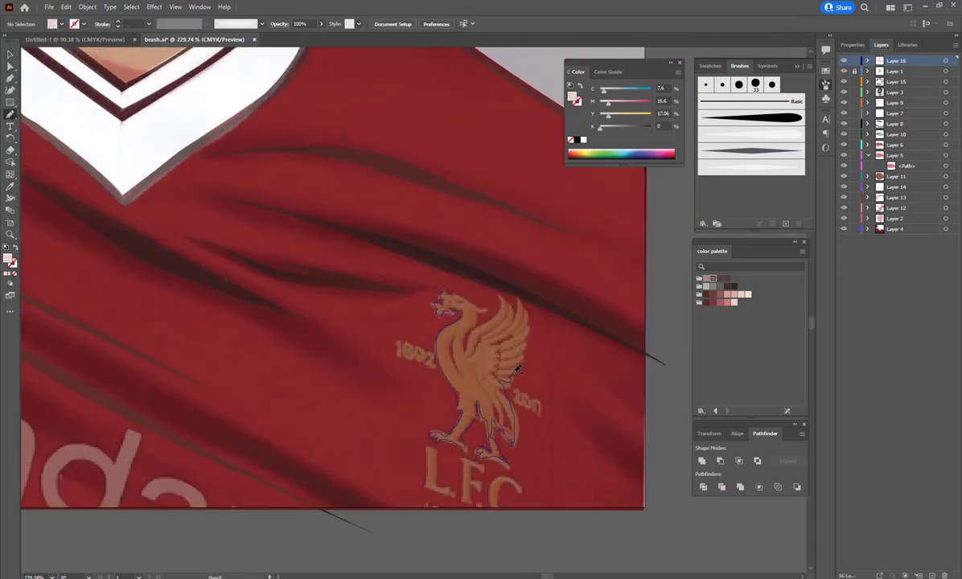
{"action": "left_click_drag", "start_coordinate": [468, 296], "coordinate": [467, 298]}
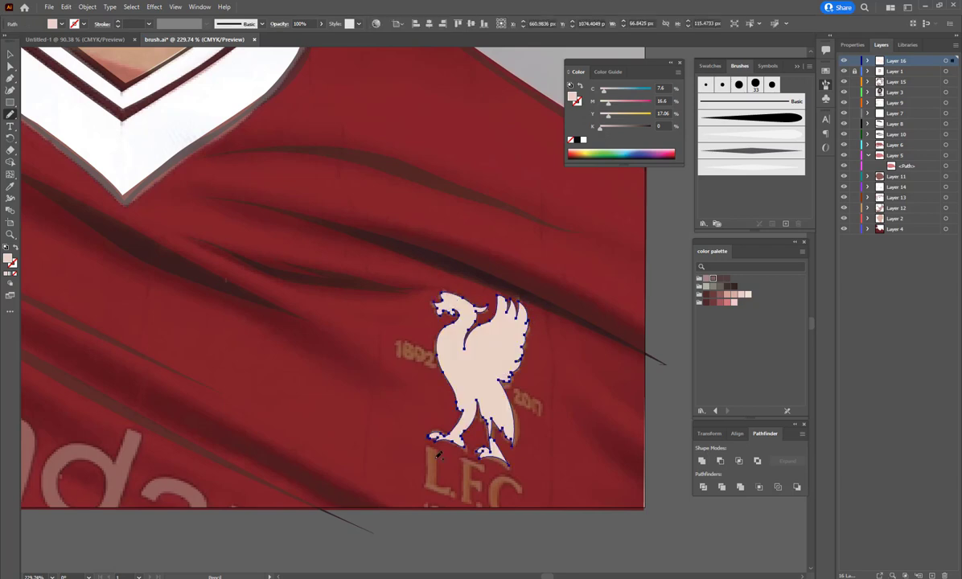
{"action": "mouse_move", "coordinate": [429, 447]}
{"action": "left_mouse_down"}
{"action": "mouse_move", "coordinate": [448, 492]}
{"action": "mouse_move", "coordinate": [467, 503]}
{"action": "left_mouse_up"}
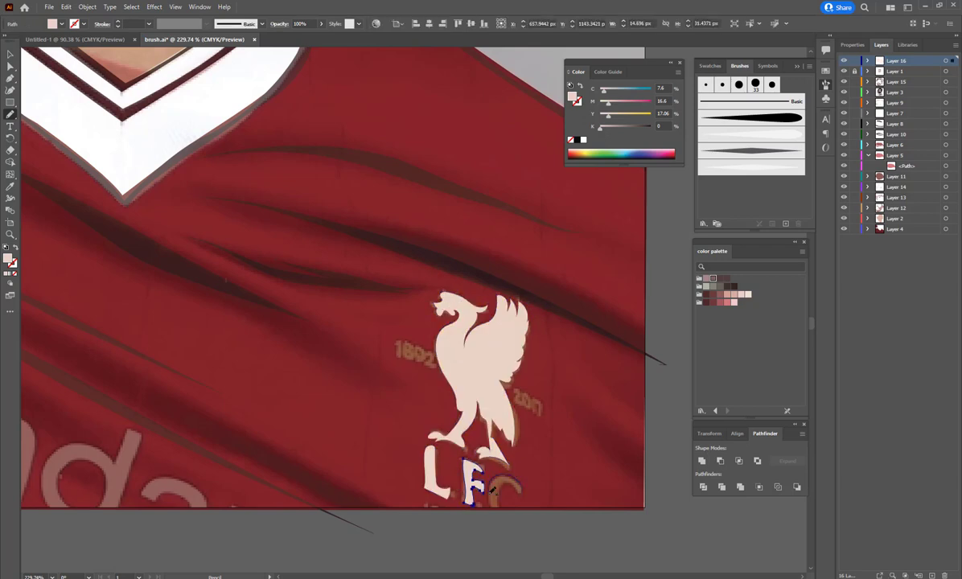
{"action": "left_click_drag", "start_coordinate": [519, 483], "coordinate": [500, 505]}
{"action": "key", "text": "v"}
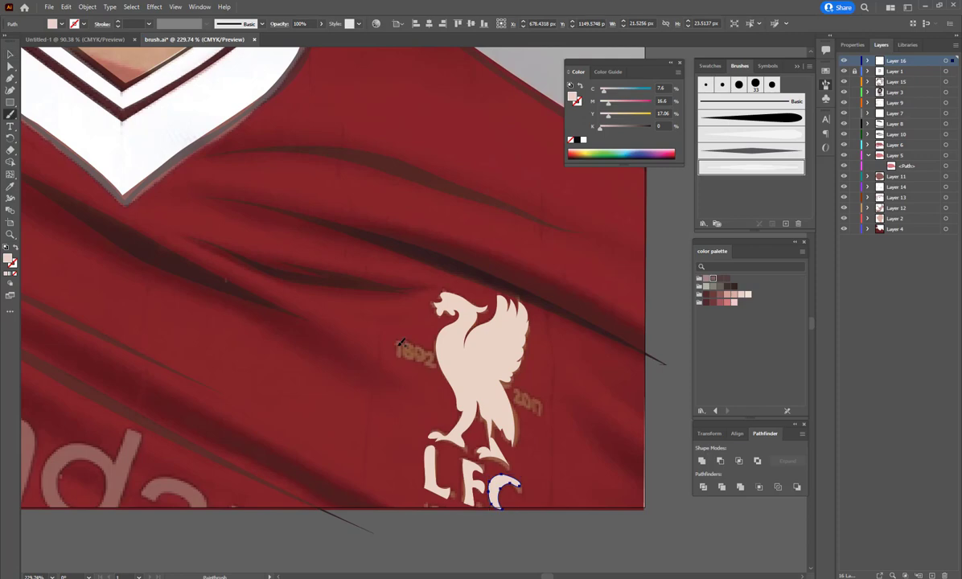
{"action": "scroll", "coordinate": [373, 387], "scroll_direction": "down", "scroll_amount": 4}
{"action": "scroll", "coordinate": [431, 385], "scroll_direction": "down", "scroll_amount": 2}
Step: Begin a short Pen path along the top of the S letter
{"action": "scroll", "coordinate": [418, 347], "scroll_direction": "up", "scroll_amount": 3}
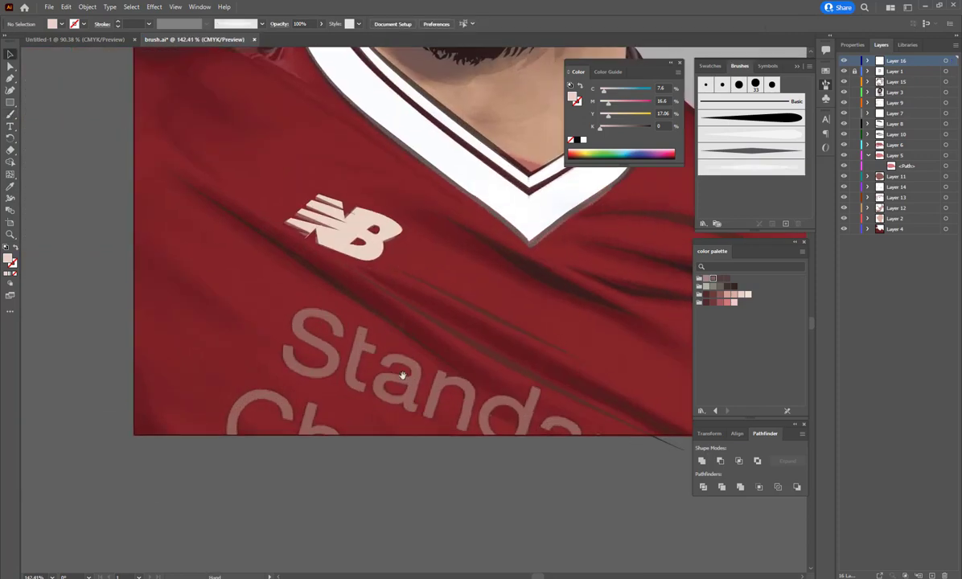
{"action": "key", "text": "p"}
{"action": "left_click", "coordinate": [296, 324]}
{"action": "left_click_drag", "start_coordinate": [334, 335], "coordinate": [340, 361]}
{"action": "key", "text": "v"}
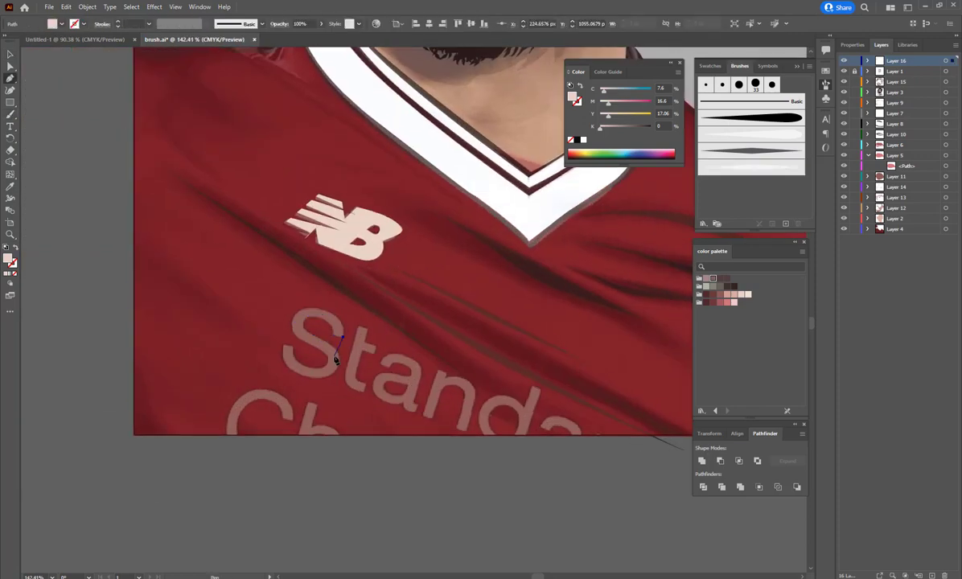
{"action": "scroll", "coordinate": [403, 322], "scroll_direction": "down", "scroll_amount": 4}
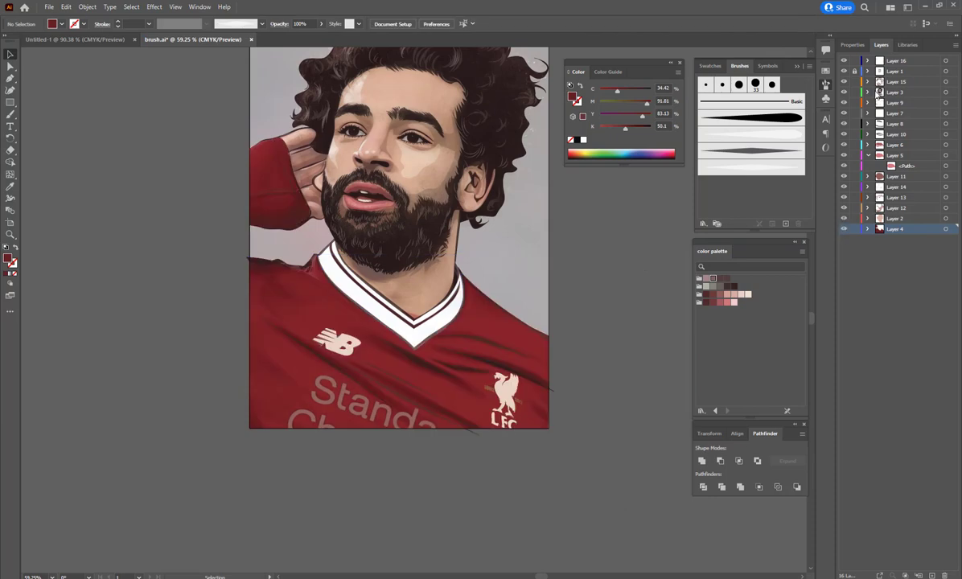
{"action": "scroll", "coordinate": [387, 241], "scroll_direction": "up", "scroll_amount": 3}
Step: Change the jersey base fill to a brighter red and make Layer 3 active
{"action": "left_click", "coordinate": [214, 153]}
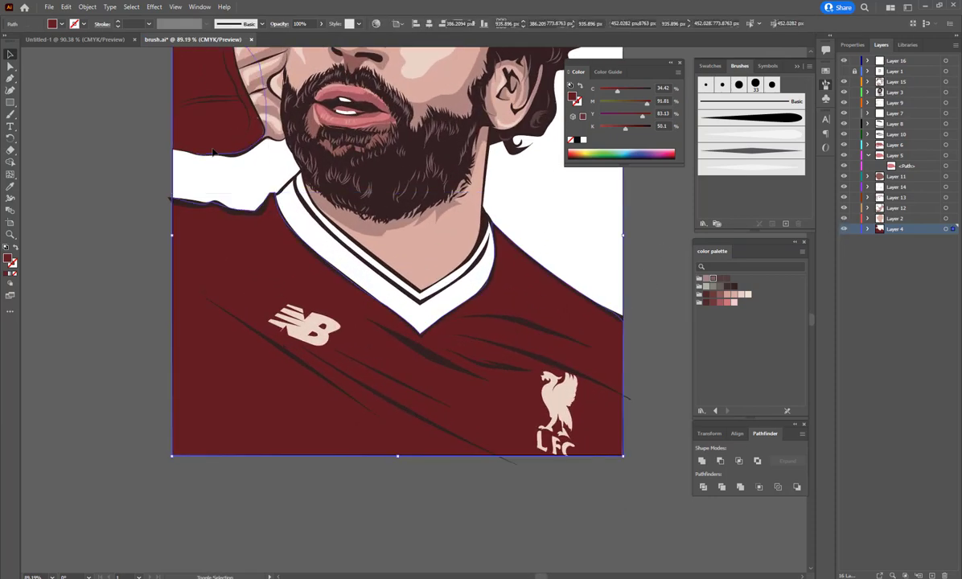
{"action": "double_click", "coordinate": [8, 258]}
{"action": "left_click", "coordinate": [440, 286]}
{"action": "key", "text": "Return"}
{"action": "scroll", "coordinate": [513, 362], "scroll_direction": "down", "scroll_amount": 4}
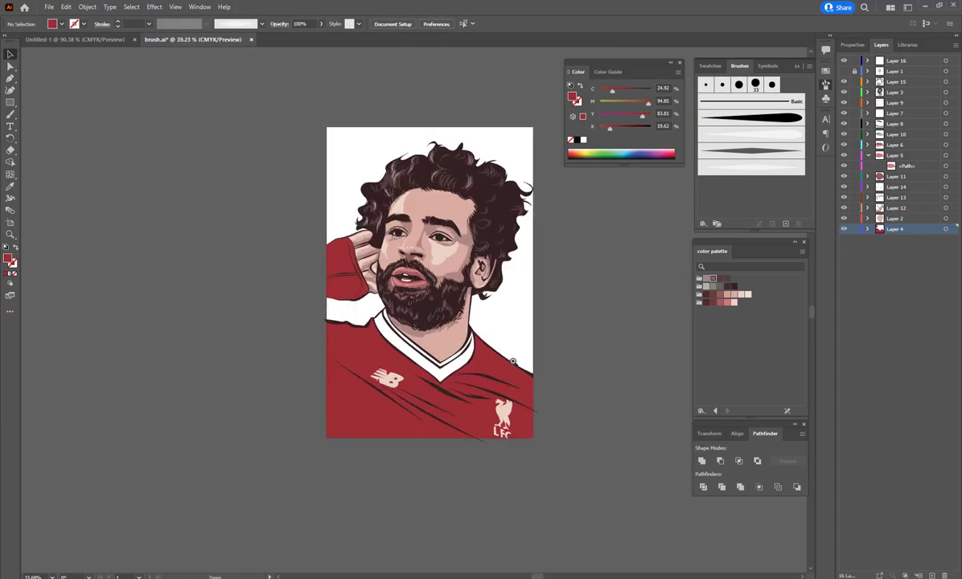
{"action": "scroll", "coordinate": [470, 402], "scroll_direction": "up", "scroll_amount": 4}
{"action": "left_click", "coordinate": [898, 91]}
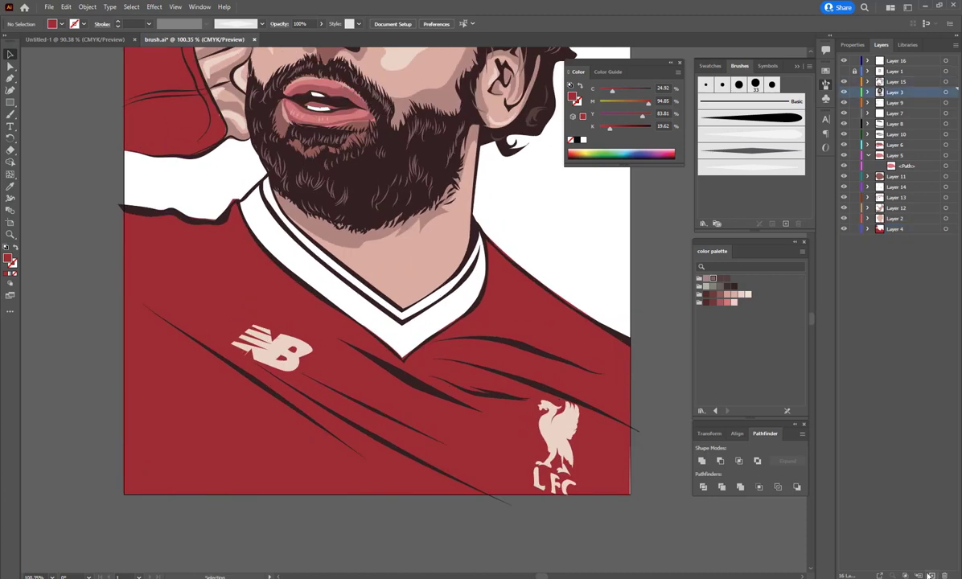
Step: On a new layer, draw a black fold shape below the collar and lower its opacity
{"action": "left_click", "coordinate": [931, 575]}
{"action": "key", "text": "p"}
{"action": "left_click", "coordinate": [411, 350]}
{"action": "left_click_drag", "start_coordinate": [501, 343], "coordinate": [594, 373]}
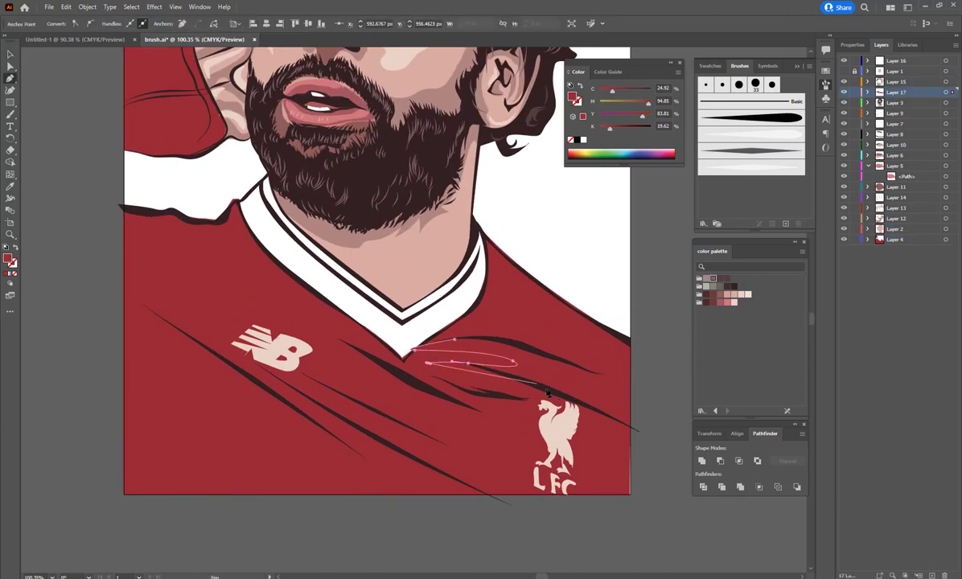
{"action": "left_click_drag", "start_coordinate": [627, 425], "coordinate": [268, 364]}
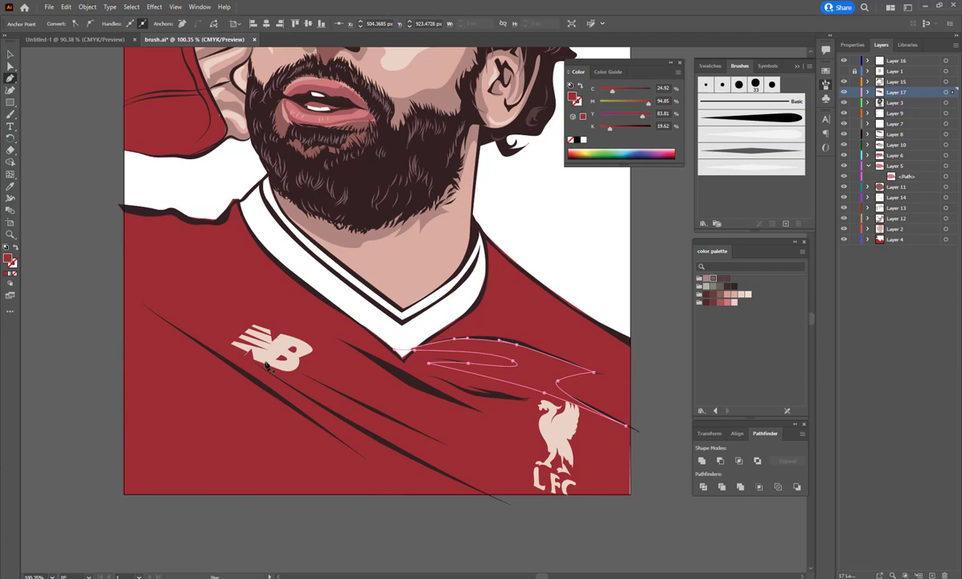
{"action": "double_click", "coordinate": [8, 258]}
{"action": "left_click", "coordinate": [355, 353]}
{"action": "left_click", "coordinate": [586, 232]}
{"action": "key", "text": "v"}
{"action": "left_click", "coordinate": [634, 332]}
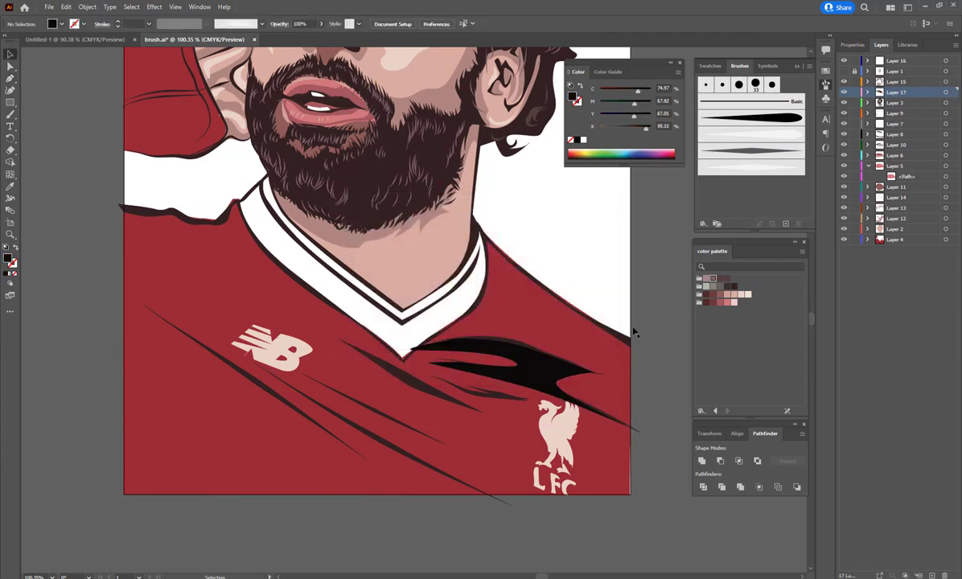
{"action": "left_click", "coordinate": [580, 374]}
{"action": "left_click", "coordinate": [323, 24]}
{"action": "left_click_drag", "start_coordinate": [304, 36], "coordinate": [274, 36]}
{"action": "left_click", "coordinate": [292, 291]}
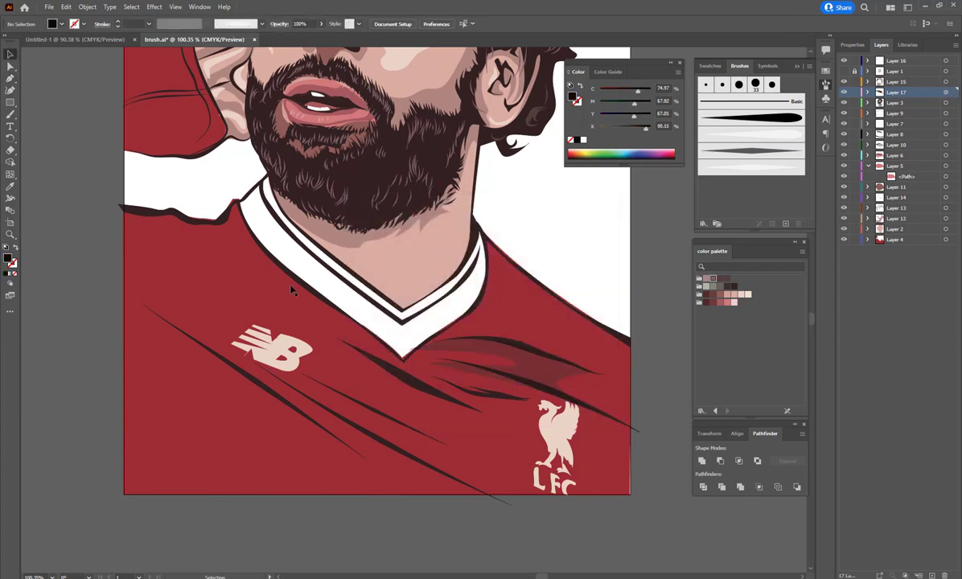
Step: Draw freehand fold shapes across the chest and near the crest with the Pencil
{"action": "key", "text": "n"}
{"action": "left_click_drag", "start_coordinate": [476, 413], "coordinate": [339, 344]}
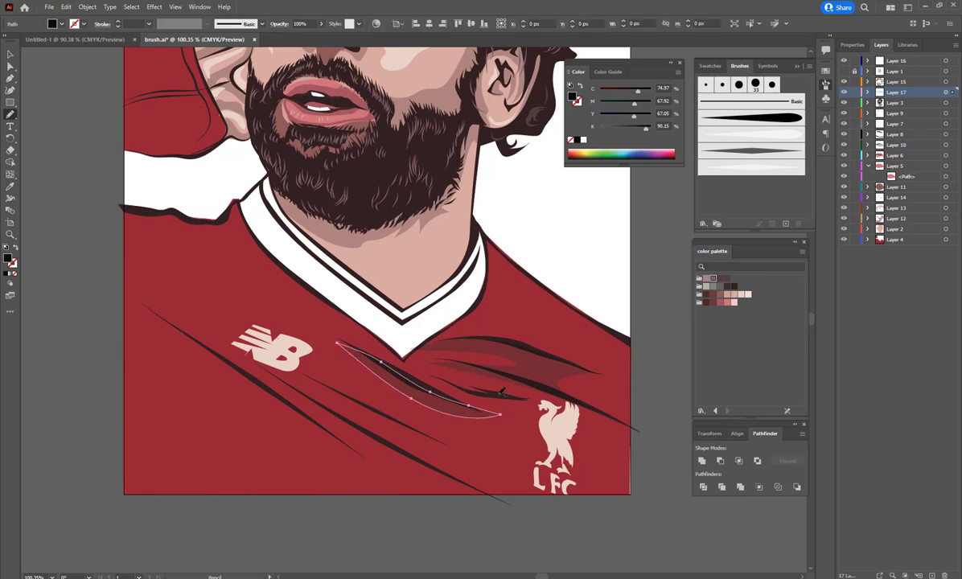
{"action": "left_click_drag", "start_coordinate": [471, 369], "coordinate": [437, 366]}
{"action": "left_click_drag", "start_coordinate": [504, 393], "coordinate": [528, 394]}
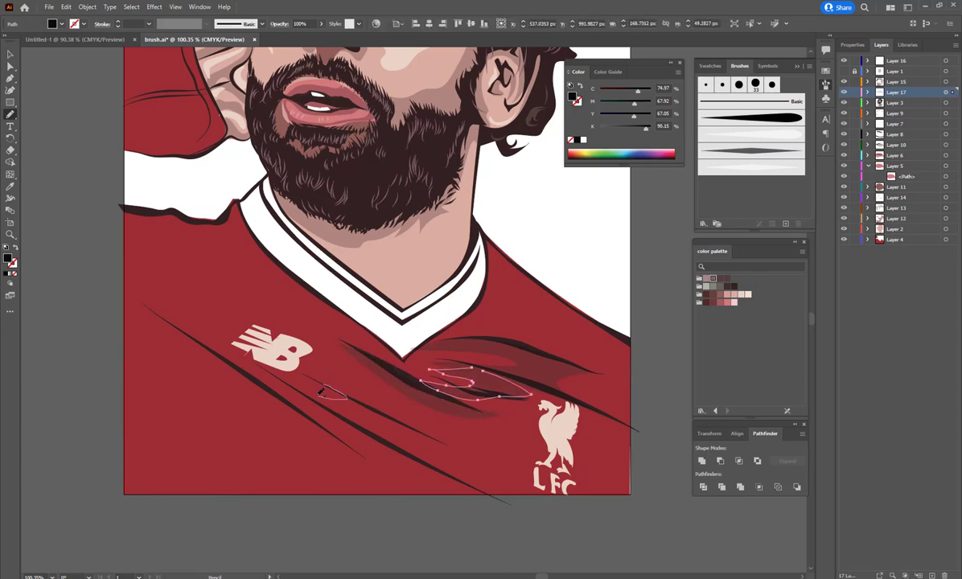
{"action": "left_click_drag", "start_coordinate": [169, 313], "coordinate": [439, 446]}
{"action": "key", "text": "ctrl+shift+a"}
{"action": "scroll", "coordinate": [491, 335], "scroll_direction": "down", "scroll_amount": 5}
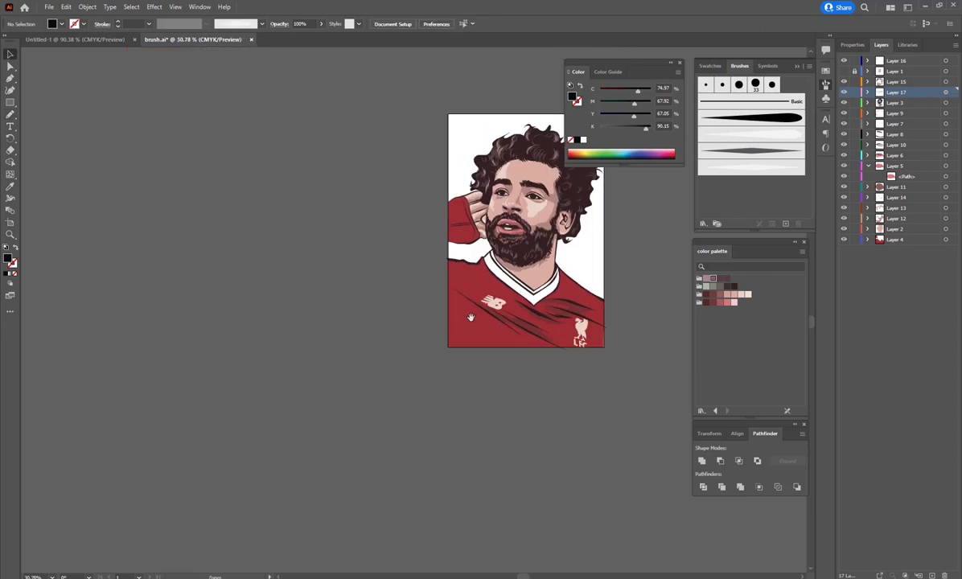
{"action": "scroll", "coordinate": [491, 335], "scroll_direction": "up", "scroll_amount": 2}
{"action": "scroll", "coordinate": [491, 334], "scroll_direction": "up", "scroll_amount": 2}
Step: Add fold shadows beside and below the sponsor logo and along the left collar
{"action": "left_click_drag", "start_coordinate": [228, 317], "coordinate": [245, 315]}
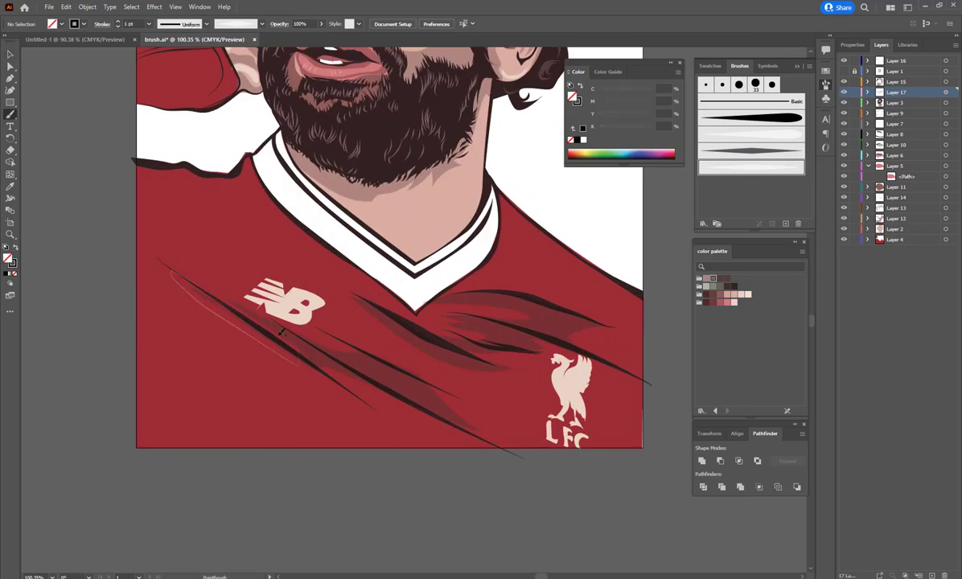
{"action": "left_click_drag", "start_coordinate": [277, 345], "coordinate": [312, 364]}
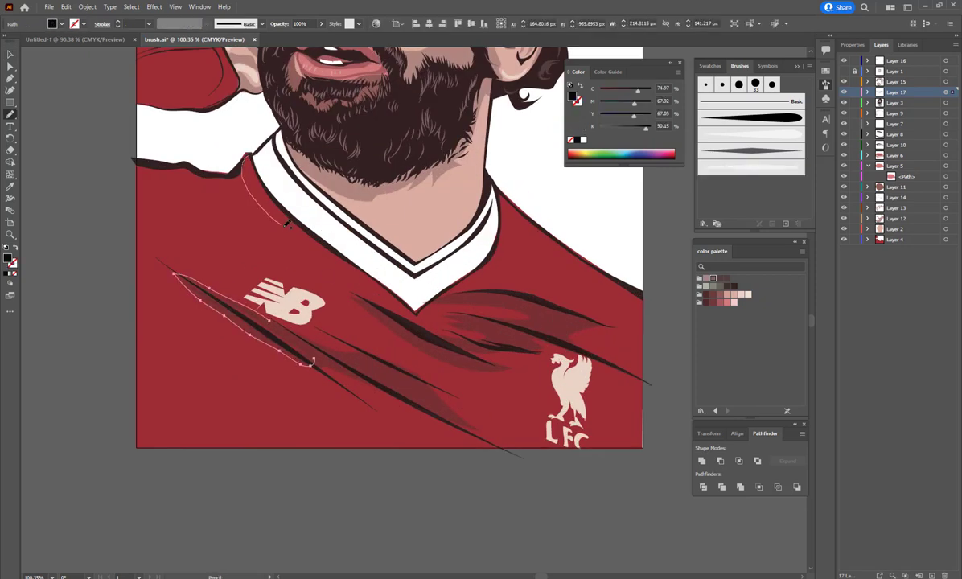
{"action": "left_click_drag", "start_coordinate": [287, 225], "coordinate": [289, 196]}
{"action": "scroll", "coordinate": [399, 346], "scroll_direction": "down", "scroll_amount": 2}
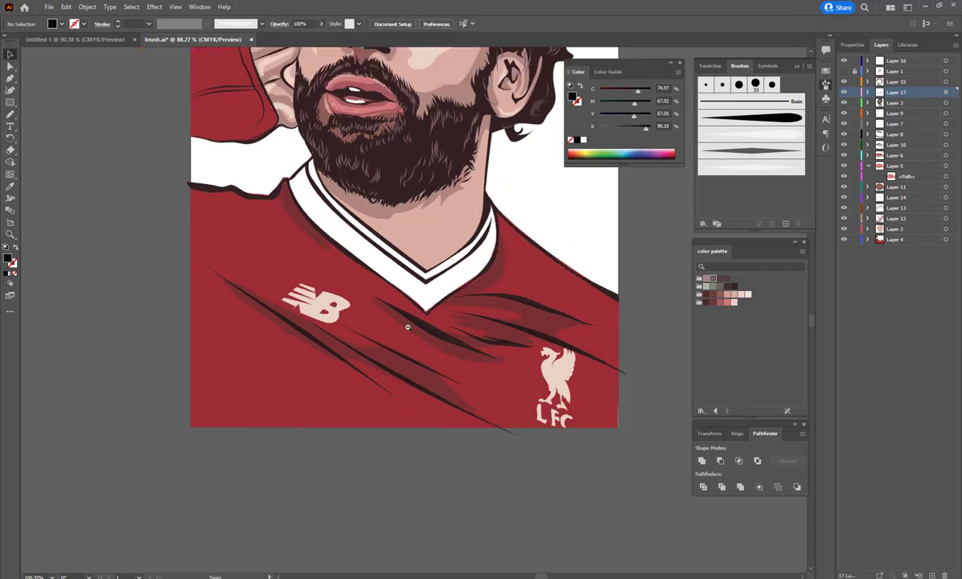
{"action": "scroll", "coordinate": [398, 345], "scroll_direction": "down", "scroll_amount": 3}
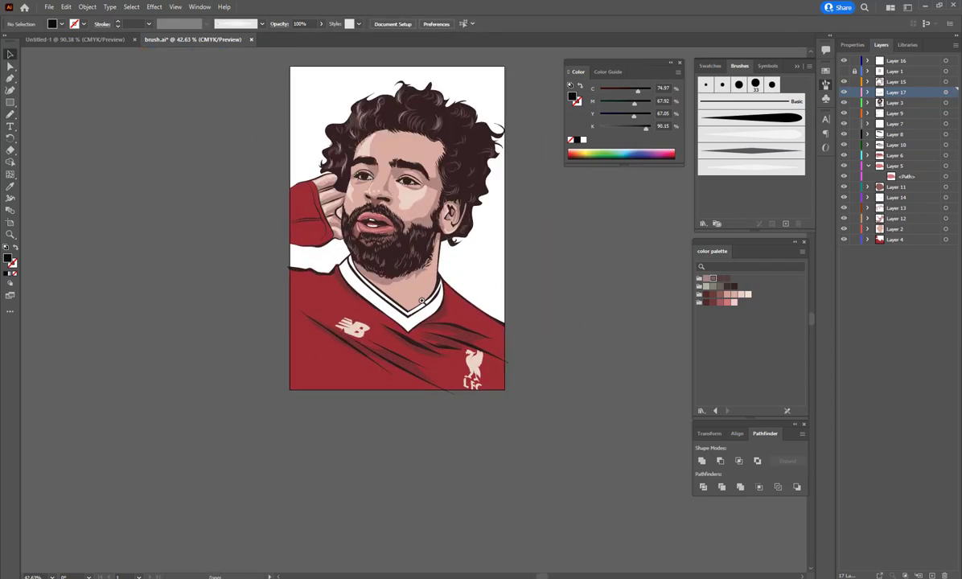
Step: On a new Layer 18, draw a pale cream V-neck collar shape over the neckline
{"action": "scroll", "coordinate": [421, 301], "scroll_direction": "up", "scroll_amount": 3}
{"action": "key", "text": "ctrl+l"}
{"action": "key", "text": "n"}
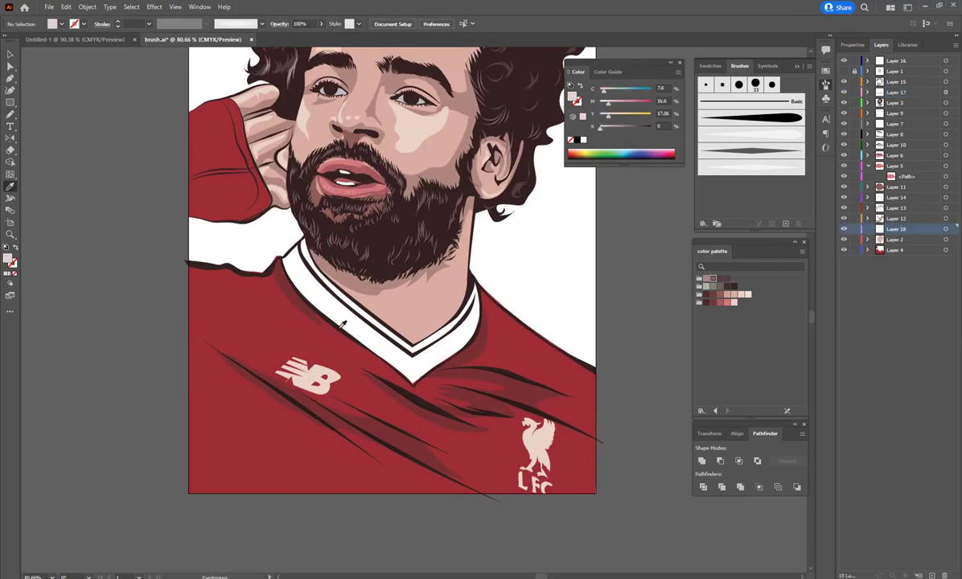
{"action": "key", "text": "p"}
{"action": "left_click", "coordinate": [306, 234]}
{"action": "left_click", "coordinate": [283, 259]}
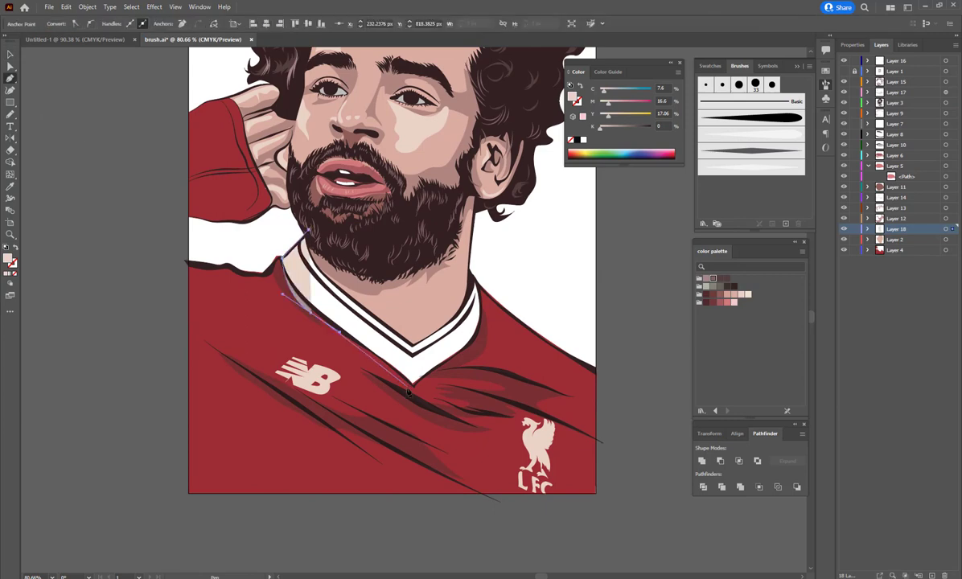
{"action": "left_click", "coordinate": [414, 386]}
{"action": "left_click", "coordinate": [487, 318]}
{"action": "left_click", "coordinate": [473, 277]}
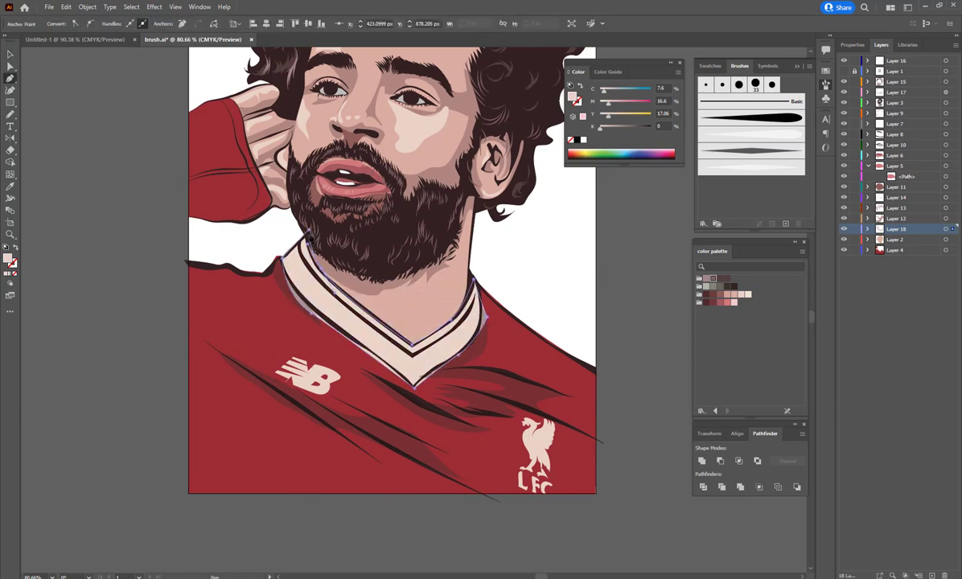
Step: Check the collar's dark red trim outline still shows, then deselect everything
{"action": "key", "text": "v"}
{"action": "left_click", "coordinate": [406, 363]}
{"action": "key", "text": "ctrl+shift+a"}
{"action": "scroll", "coordinate": [382, 397], "scroll_direction": "down", "scroll_amount": 3}
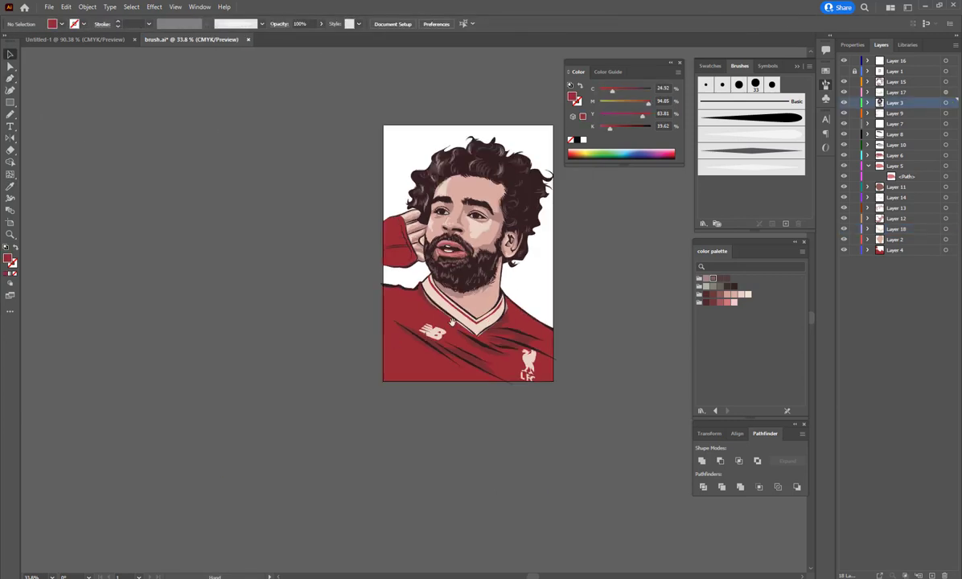
{"action": "key", "text": "b"}
{"action": "scroll", "coordinate": [397, 397], "scroll_direction": "up", "scroll_amount": 2}
Step: Choose the 5 pt. Round brush and make the lettering's sampled pale pink the stroke colour
{"action": "scroll", "coordinate": [402, 403], "scroll_direction": "up", "scroll_amount": 1}
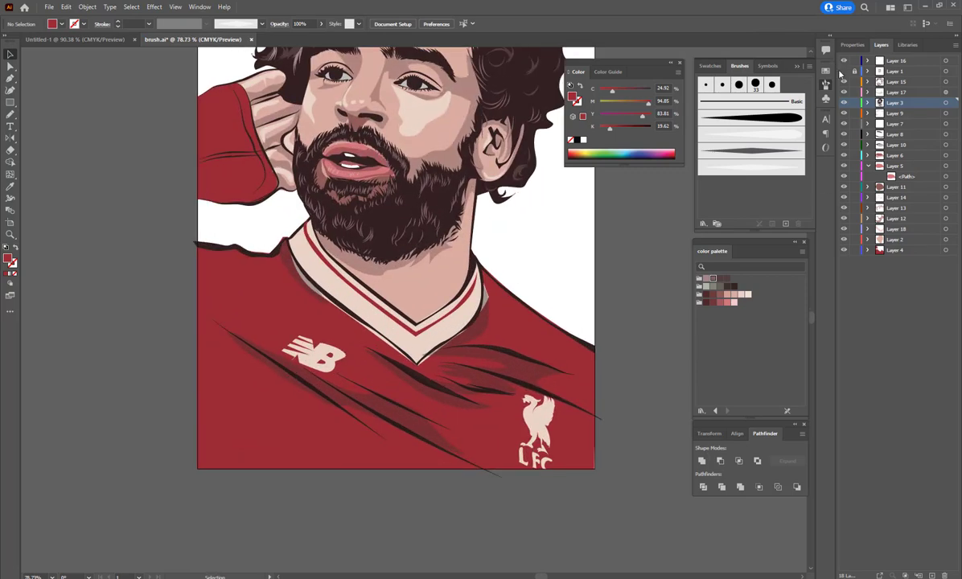
{"action": "scroll", "coordinate": [305, 362], "scroll_direction": "up", "scroll_amount": 3}
{"action": "left_click_drag", "start_coordinate": [302, 332], "coordinate": [345, 284]}
{"action": "left_click", "coordinate": [730, 135]}
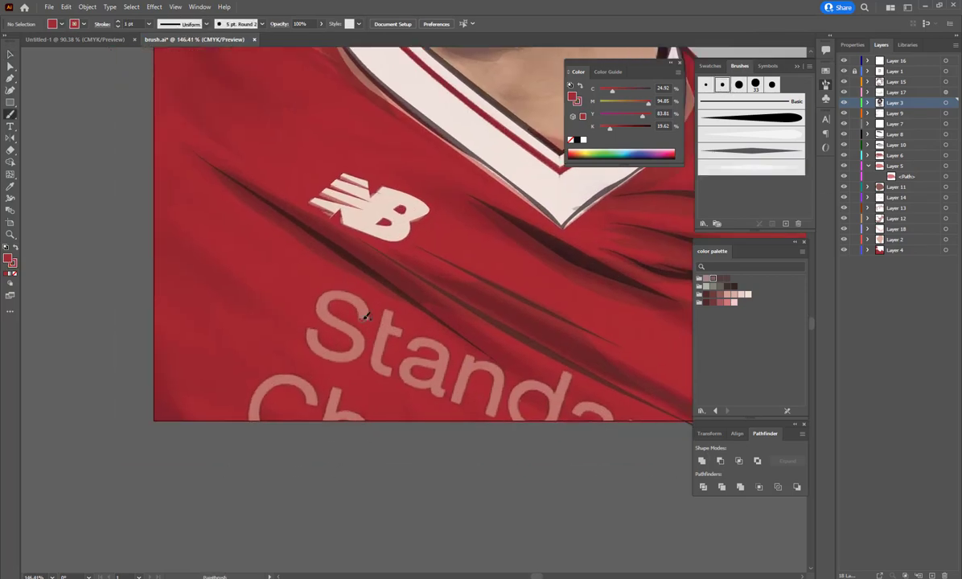
{"action": "key", "text": "i"}
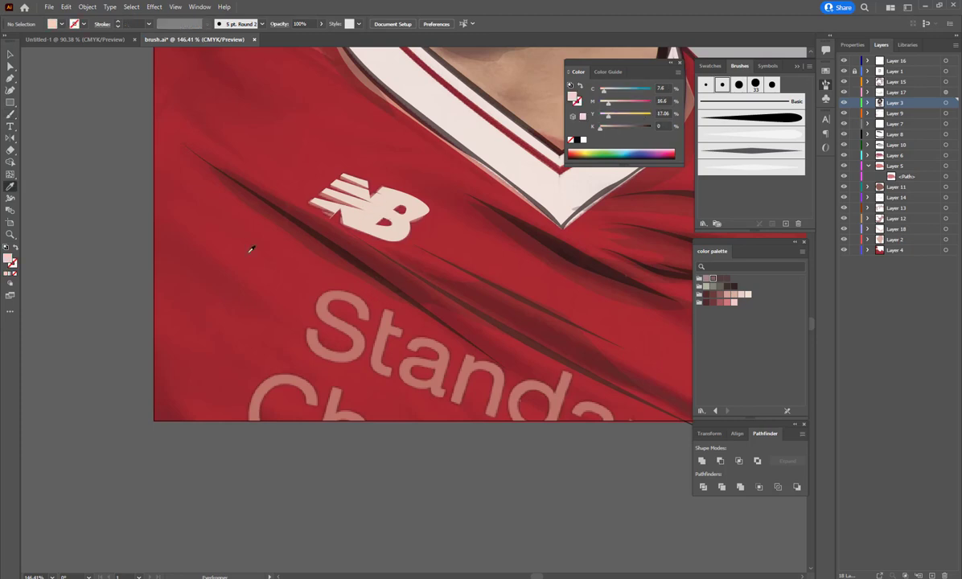
{"action": "left_click", "coordinate": [269, 293]}
{"action": "key", "text": "b"}
Step: Retrace the sponsor letters S, a, n, d and the second-line C, then fit the artboard
{"action": "mouse_move", "coordinate": [367, 316]}
{"action": "left_mouse_down"}
{"action": "mouse_move", "coordinate": [341, 288]}
{"action": "mouse_move", "coordinate": [310, 333]}
{"action": "mouse_move", "coordinate": [389, 371]}
{"action": "left_mouse_up"}
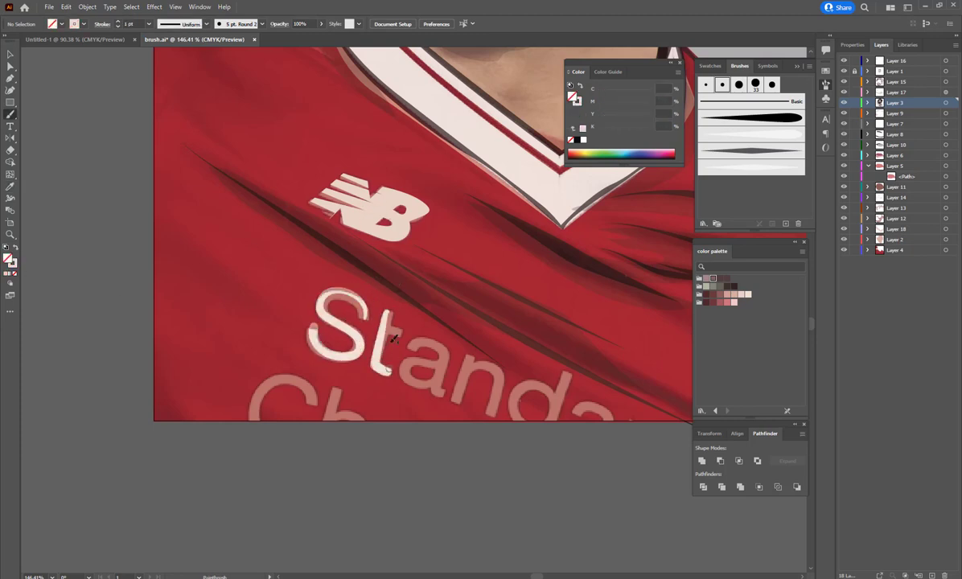
{"action": "mouse_move", "coordinate": [442, 341]}
{"action": "left_mouse_down"}
{"action": "mouse_move", "coordinate": [408, 376]}
{"action": "mouse_move", "coordinate": [452, 398]}
{"action": "mouse_move", "coordinate": [469, 377]}
{"action": "mouse_move", "coordinate": [469, 386]}
{"action": "left_mouse_up"}
{"action": "mouse_move", "coordinate": [569, 372]}
{"action": "left_mouse_down"}
{"action": "mouse_move", "coordinate": [538, 417]}
{"action": "mouse_move", "coordinate": [550, 418]}
{"action": "left_mouse_up"}
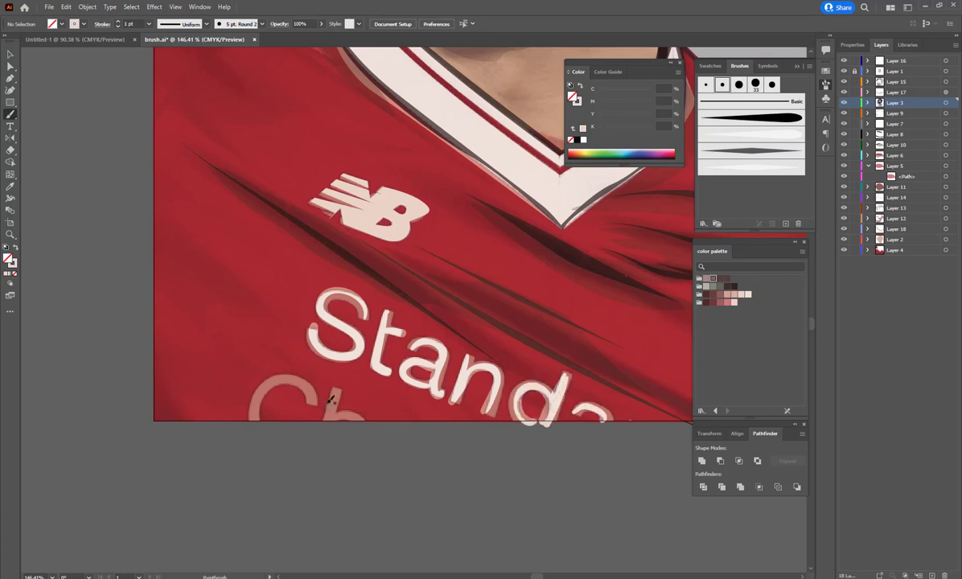
{"action": "left_click_drag", "start_coordinate": [290, 378], "coordinate": [251, 412]}
{"action": "key", "text": "ctrl+0"}
{"action": "key", "text": "v"}
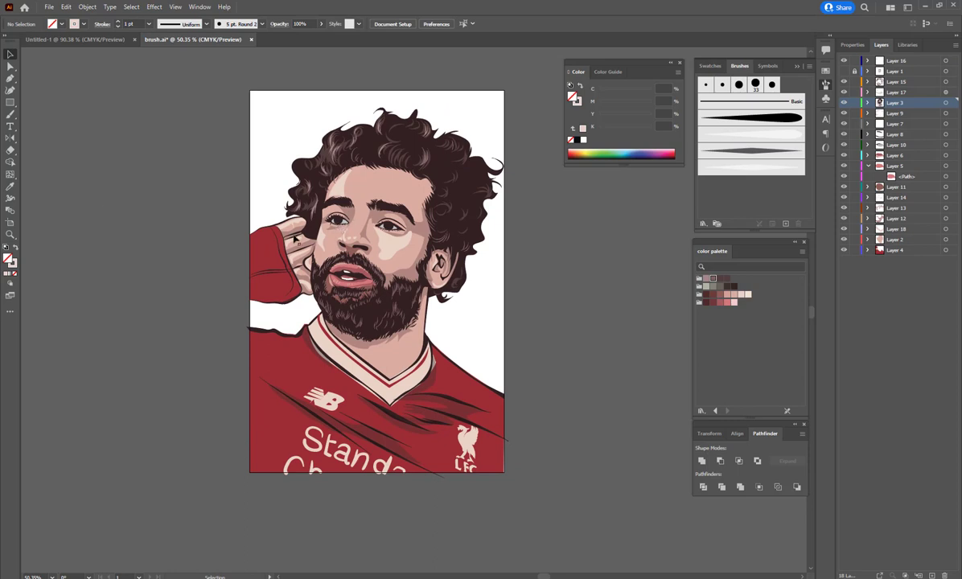
{"action": "scroll", "coordinate": [292, 240], "scroll_direction": "up", "scroll_amount": 3}
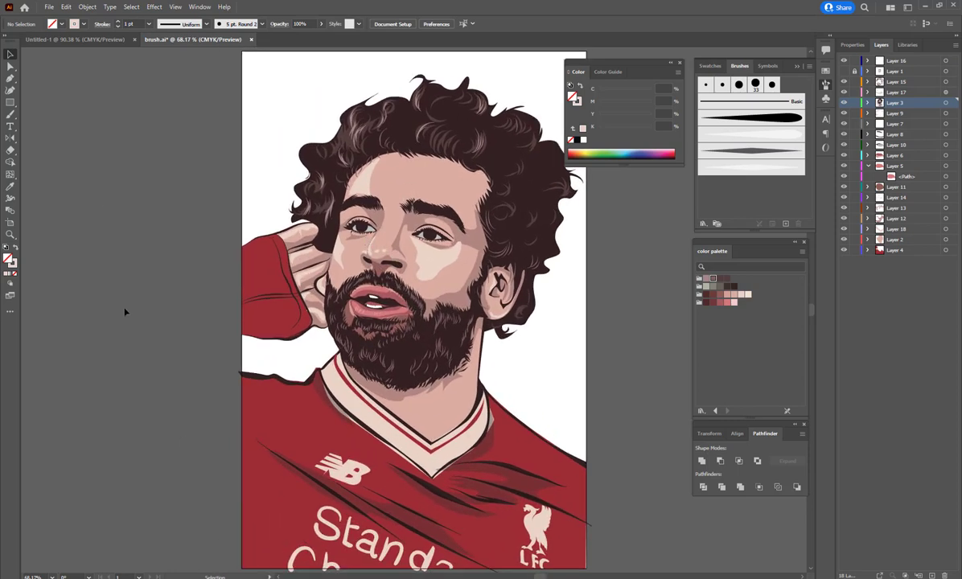